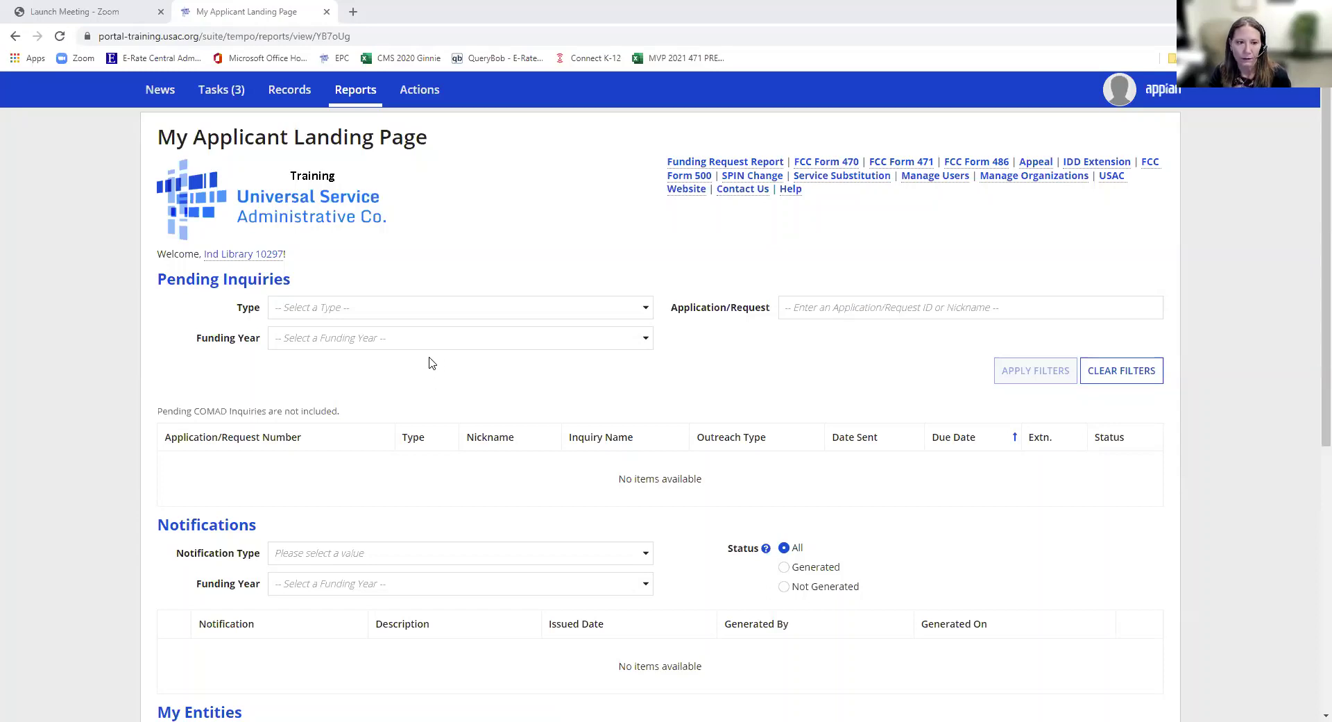
# - Start a new FCC Form 471 from the Ind Library 10297 entity's More actions menu
pyautogui.click(247, 257)
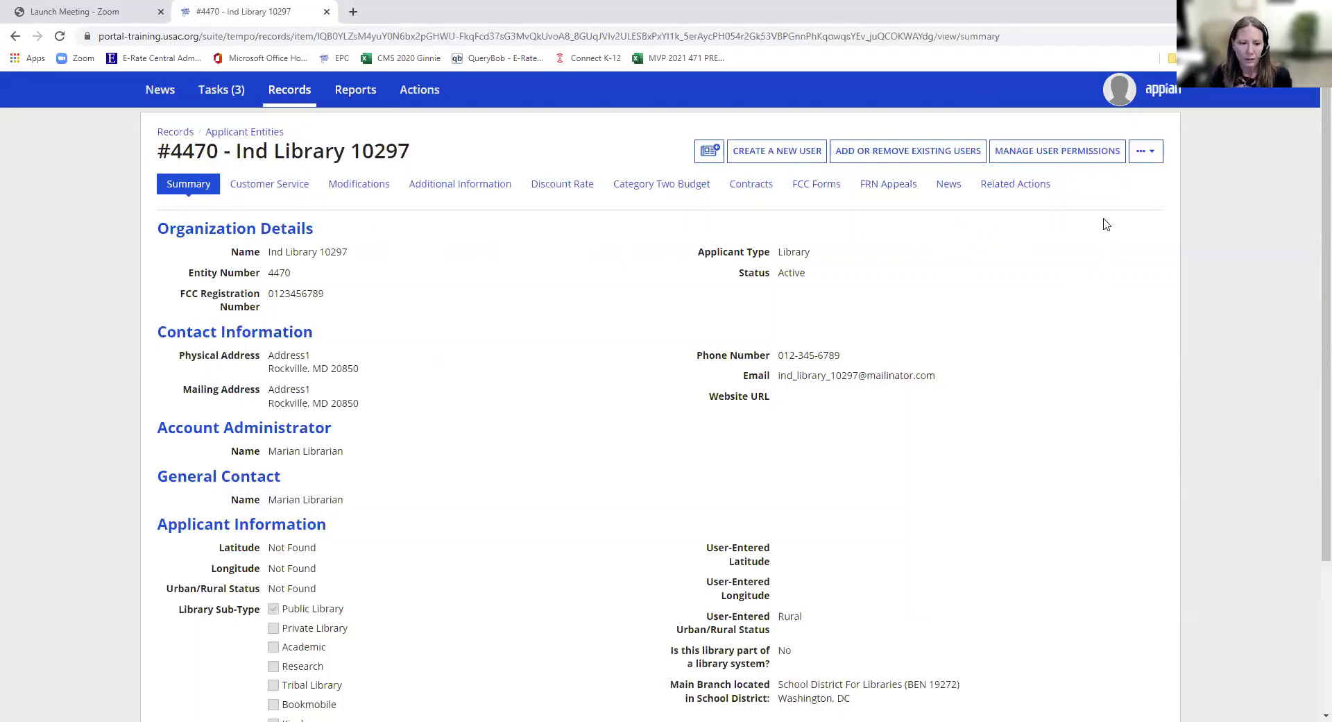
pyautogui.click(1141, 154)
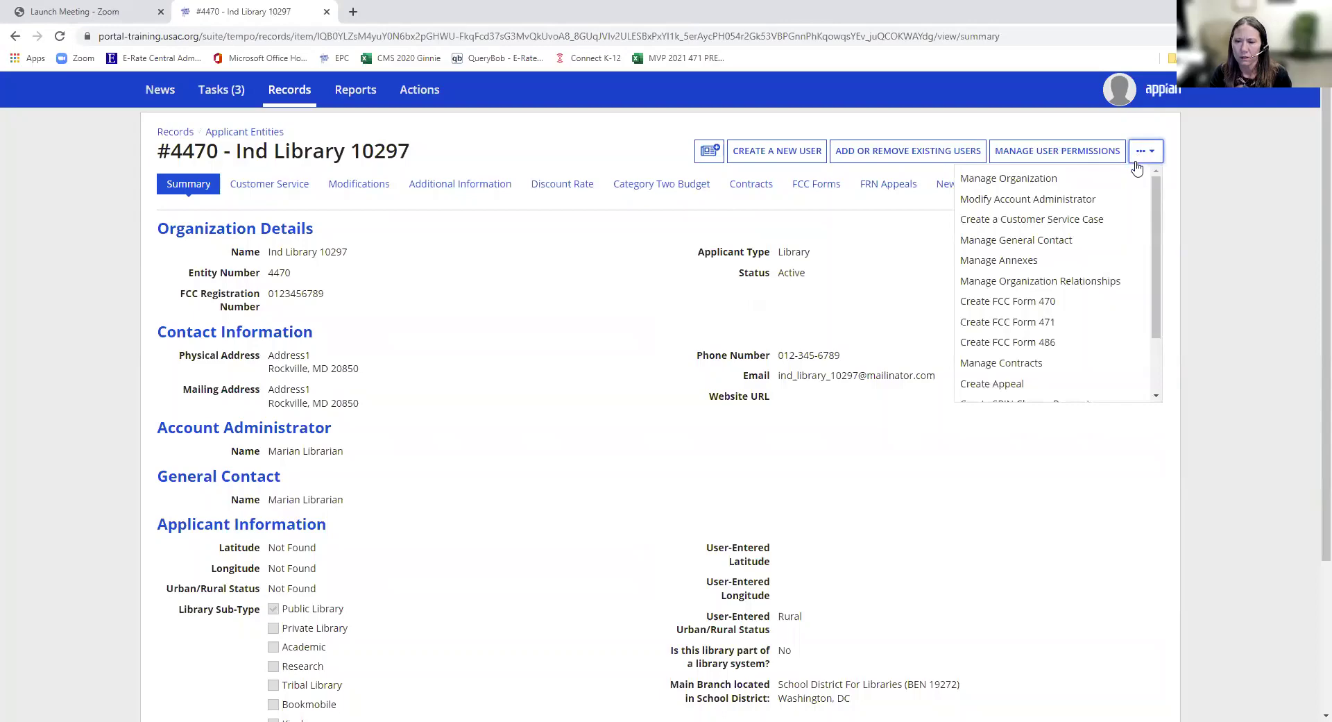
pyautogui.click(1070, 323)
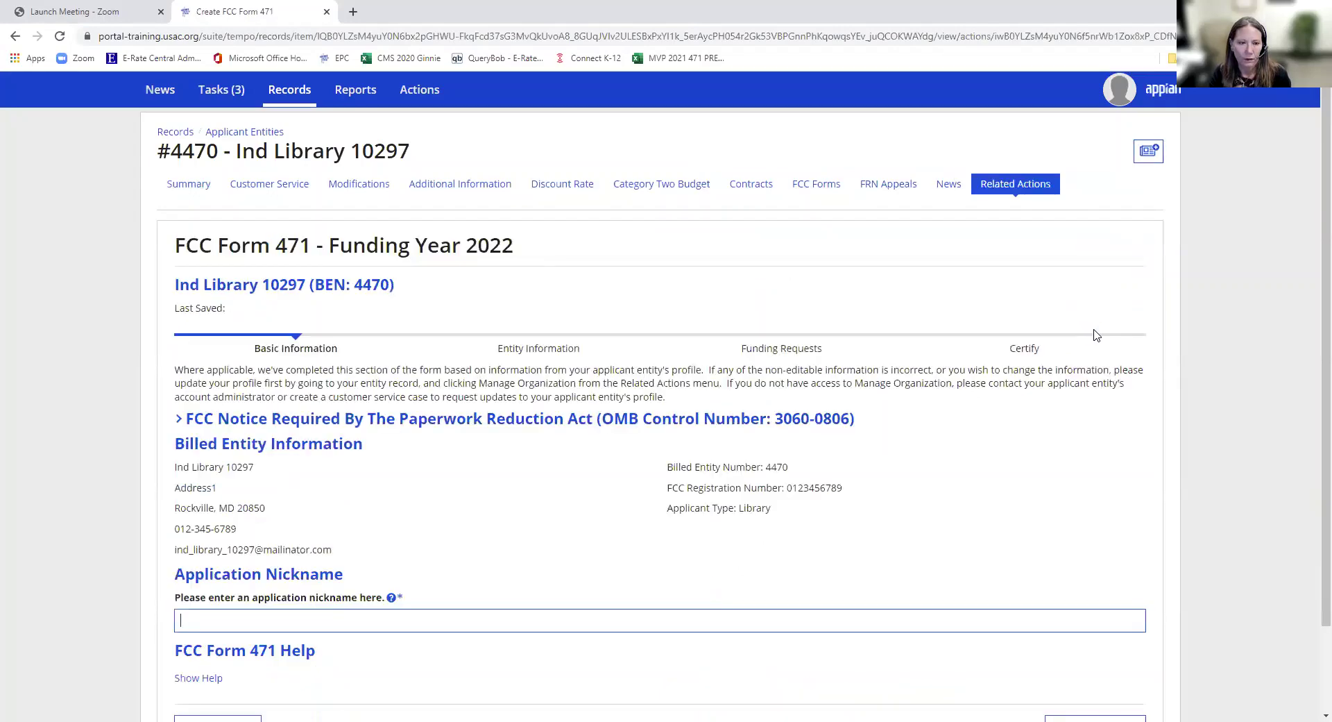
# - Enter 'Library 2022 C1' as the application nickname and save
pyautogui.scroll(-2, 919, 467)
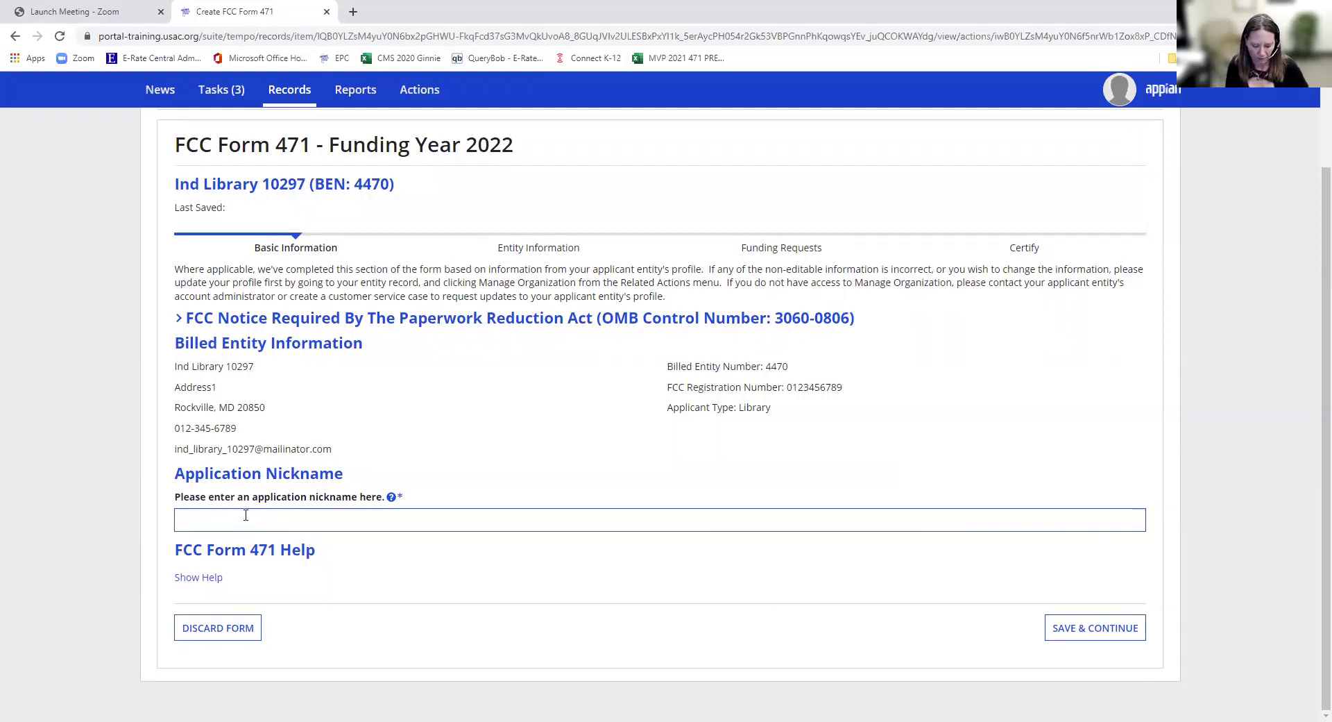
pyautogui.write('Library 2022')
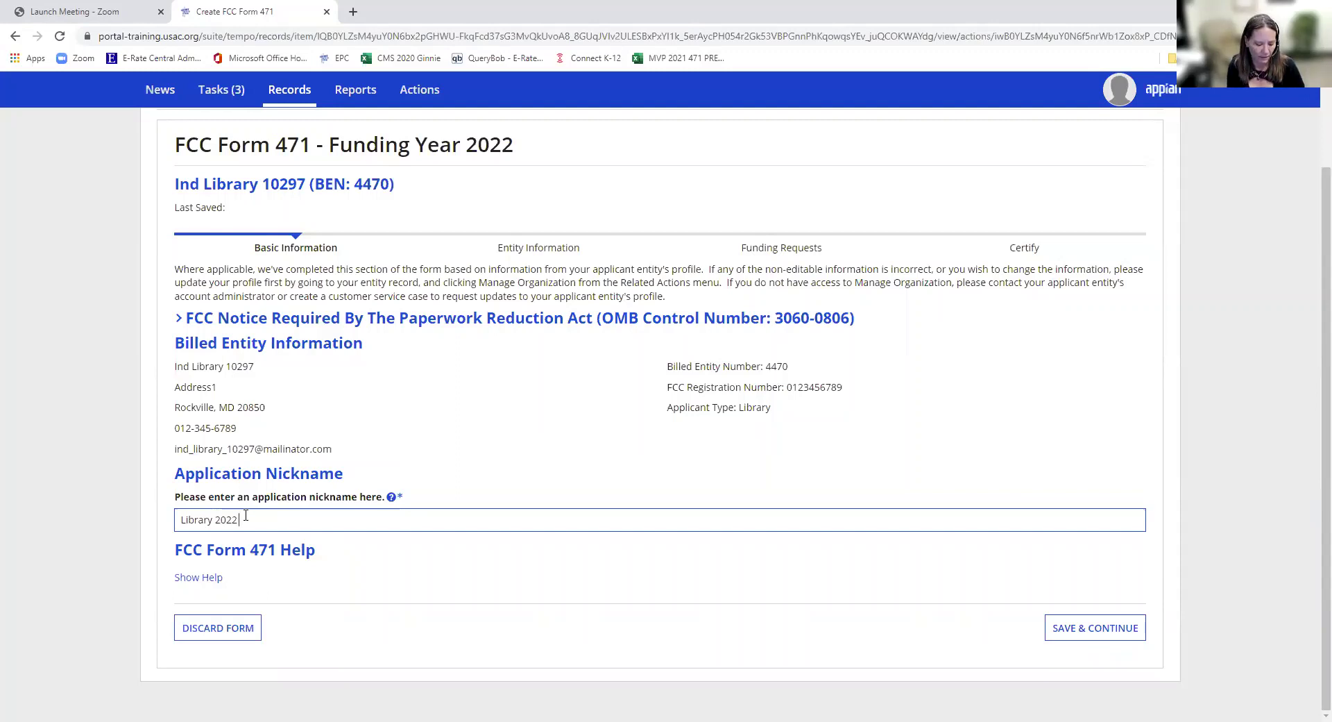
pyautogui.write('1')
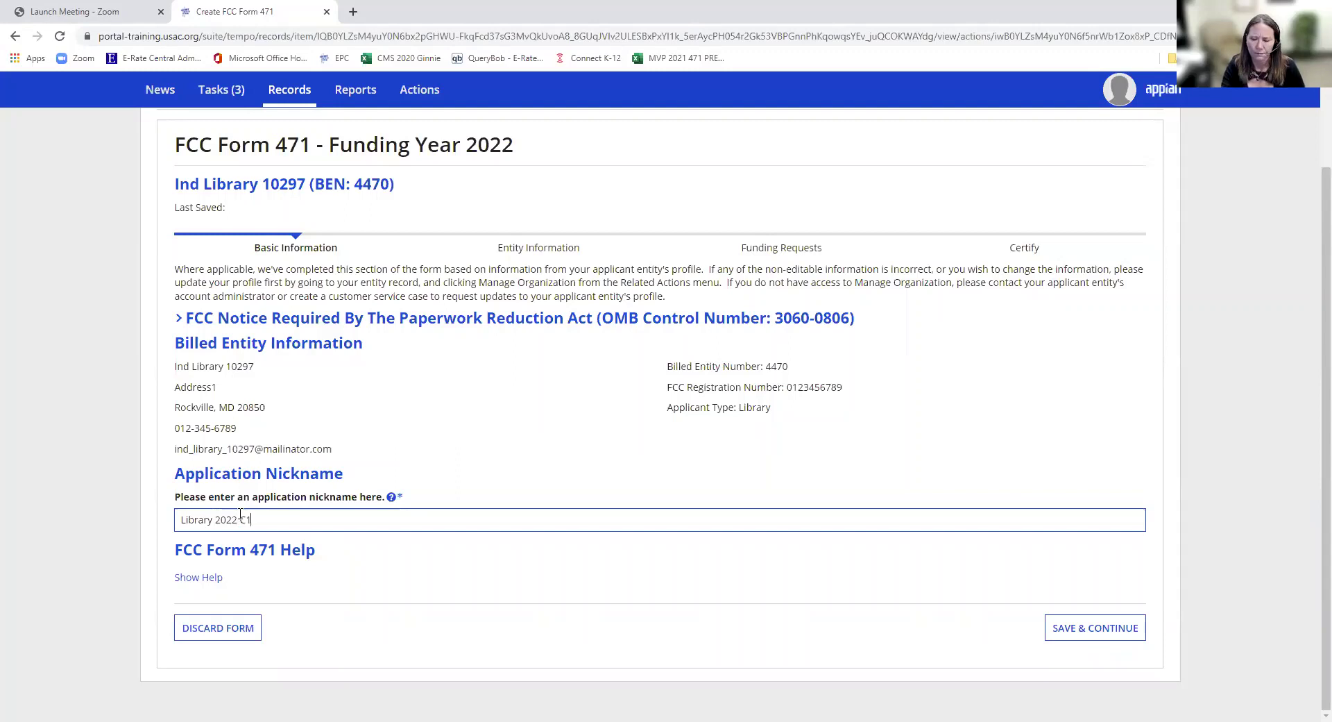
pyautogui.click(1127, 630)
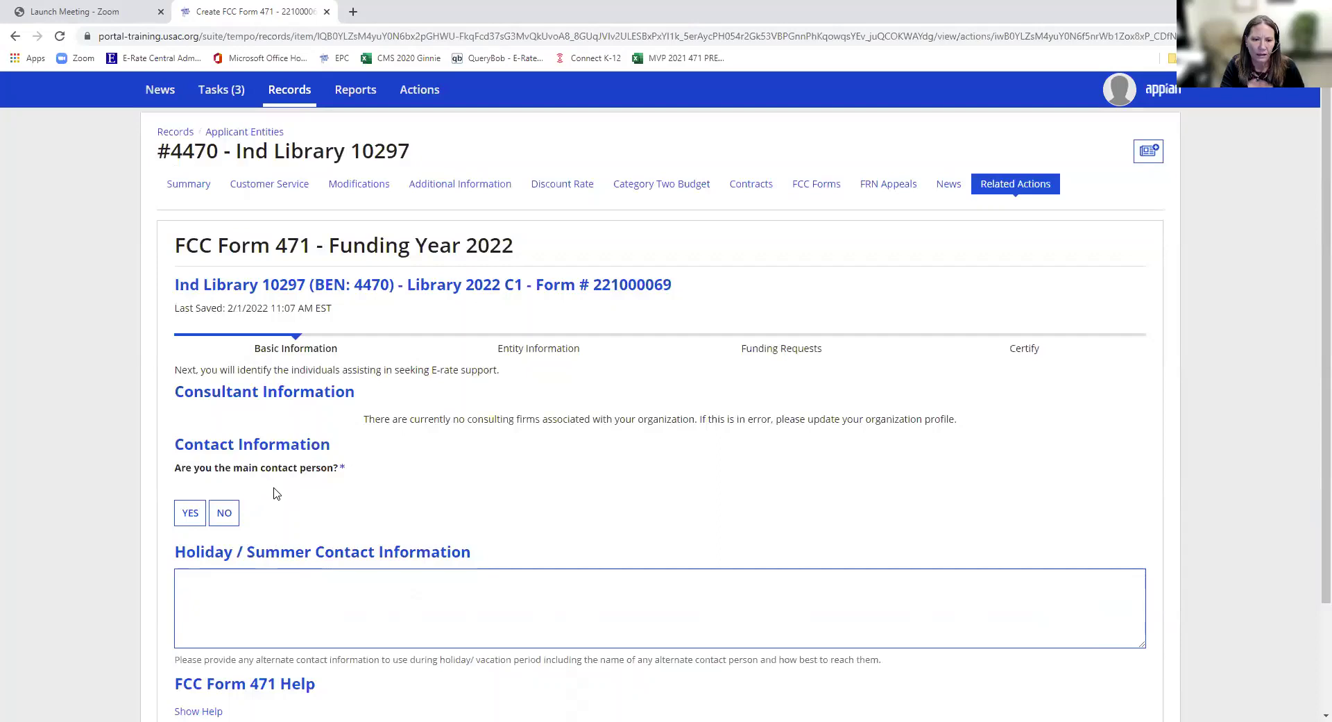
# - Confirm yourself as main contact, enter the holiday/summer contact e-mail, and save
pyautogui.click(195, 521)
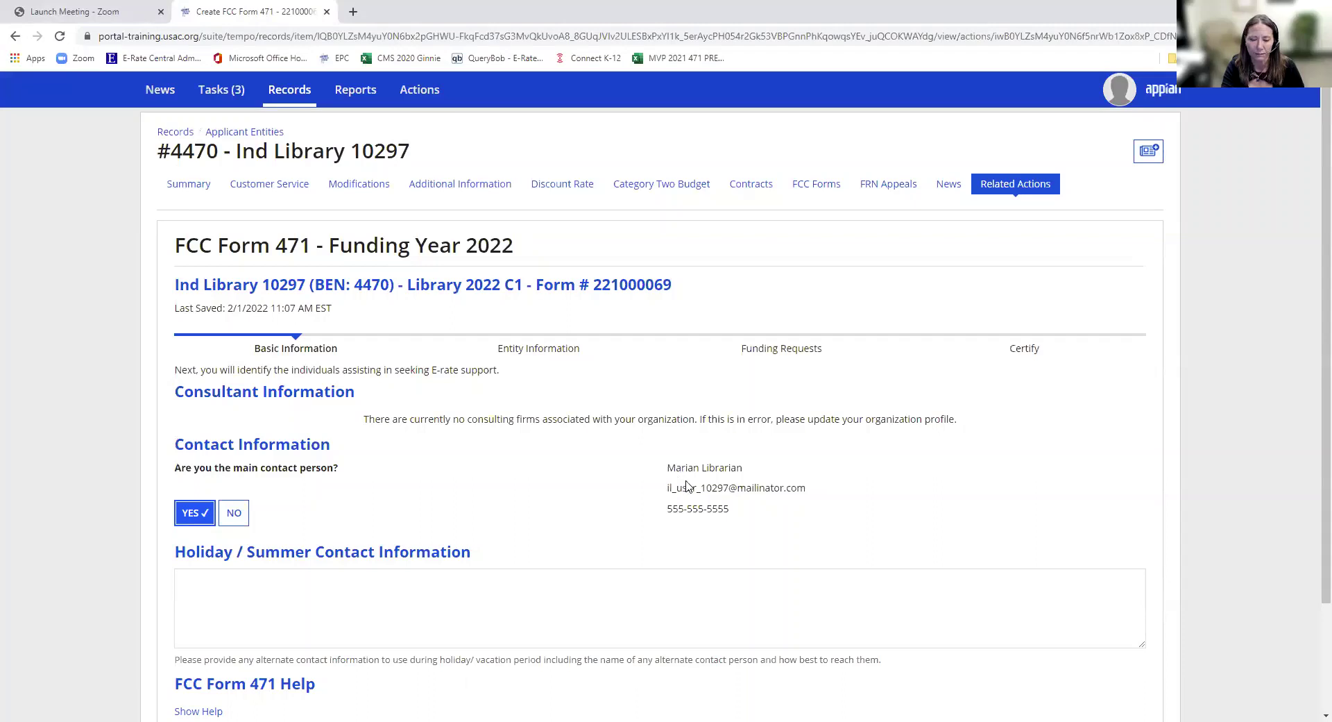
pyautogui.click(558, 586)
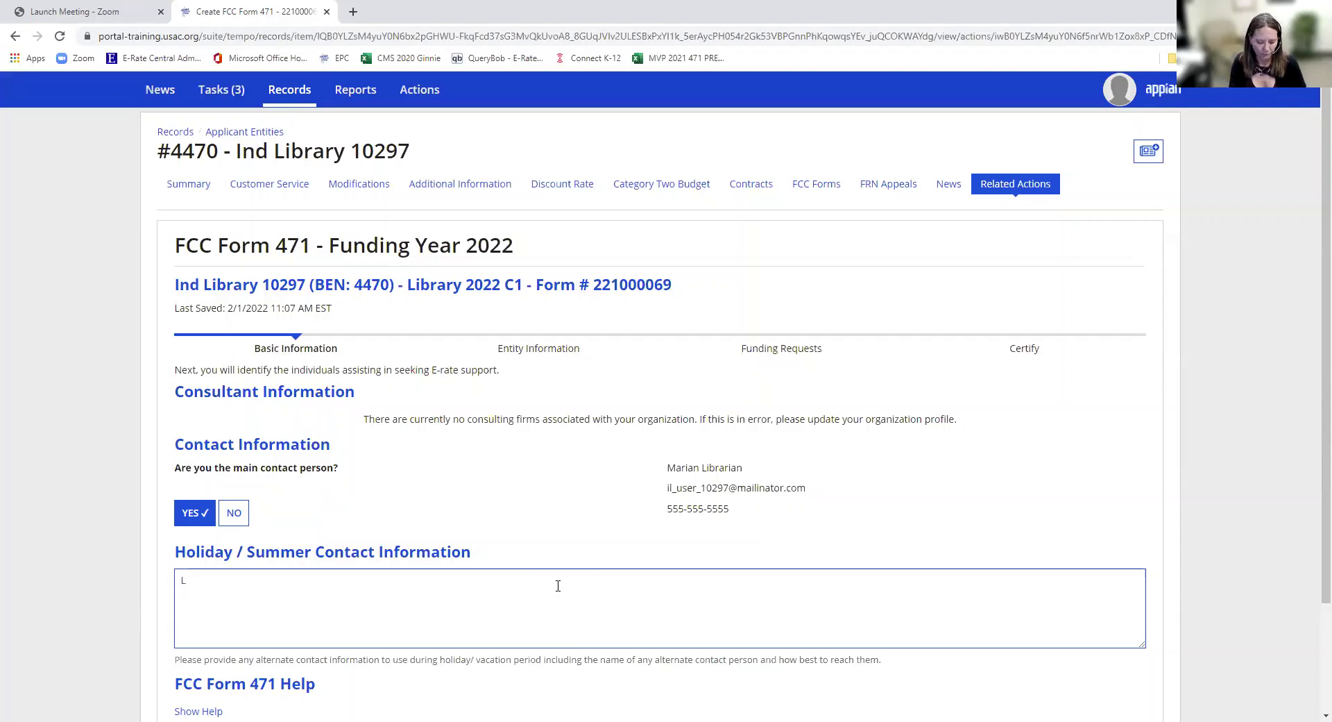
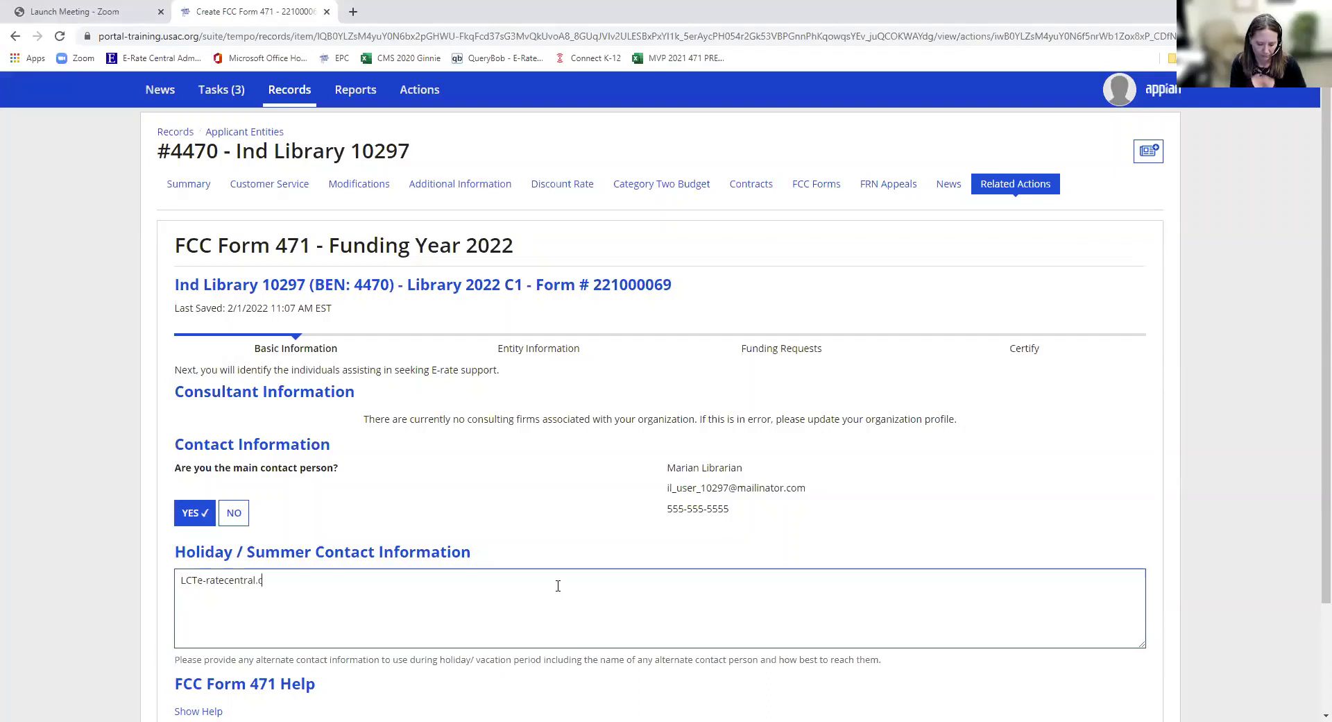
pyautogui.scroll(-2, 566, 582)
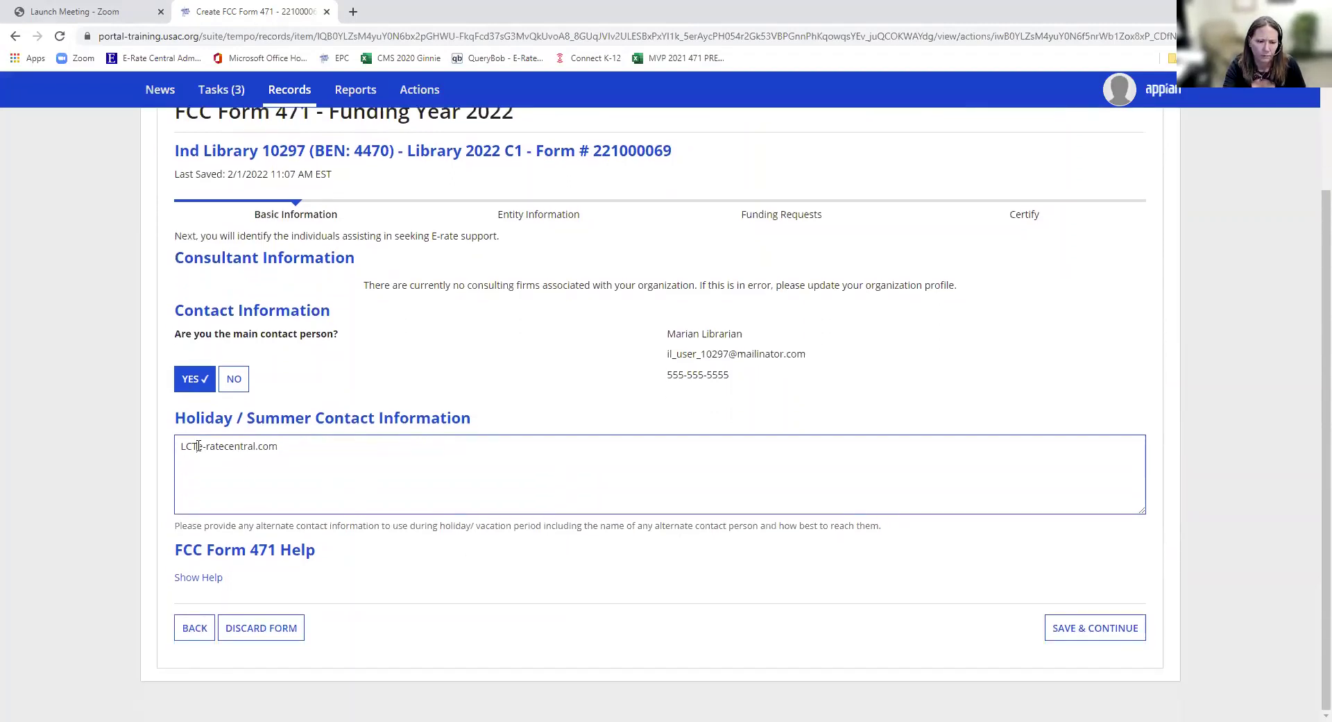
pyautogui.click(197, 446)
pyautogui.write('@')
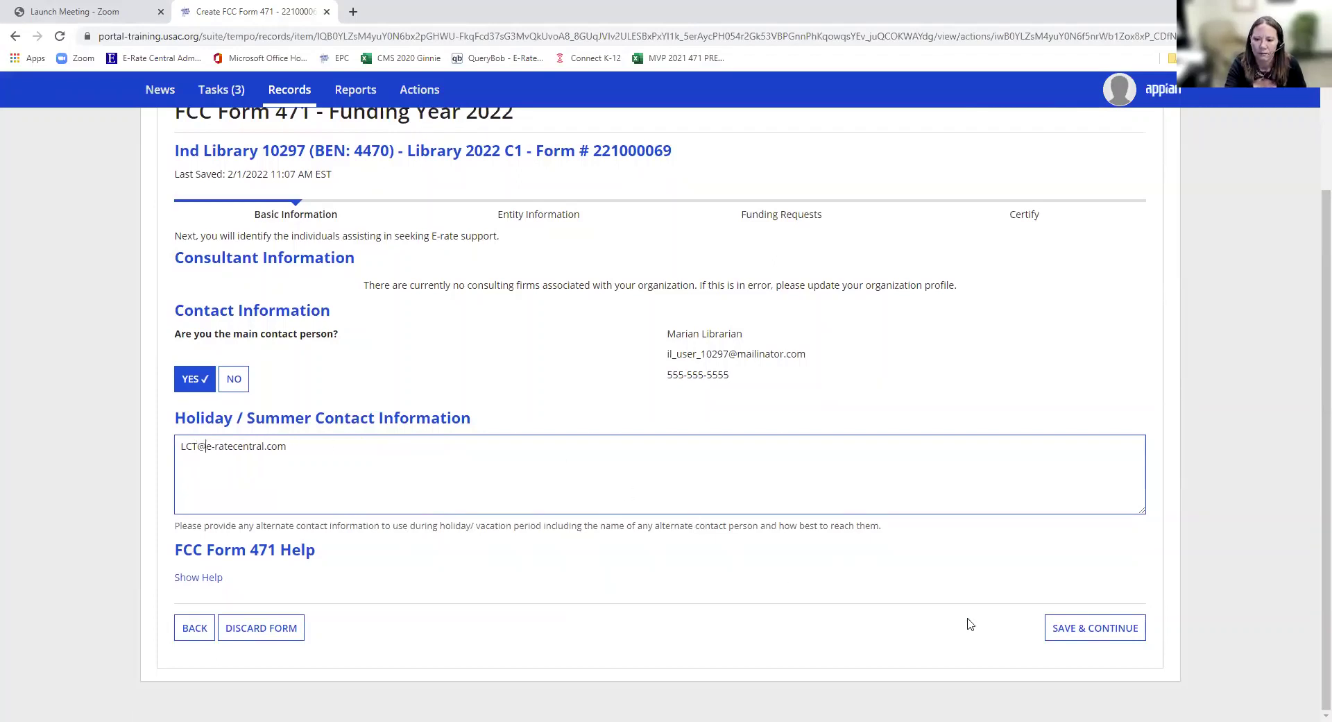
pyautogui.click(1094, 637)
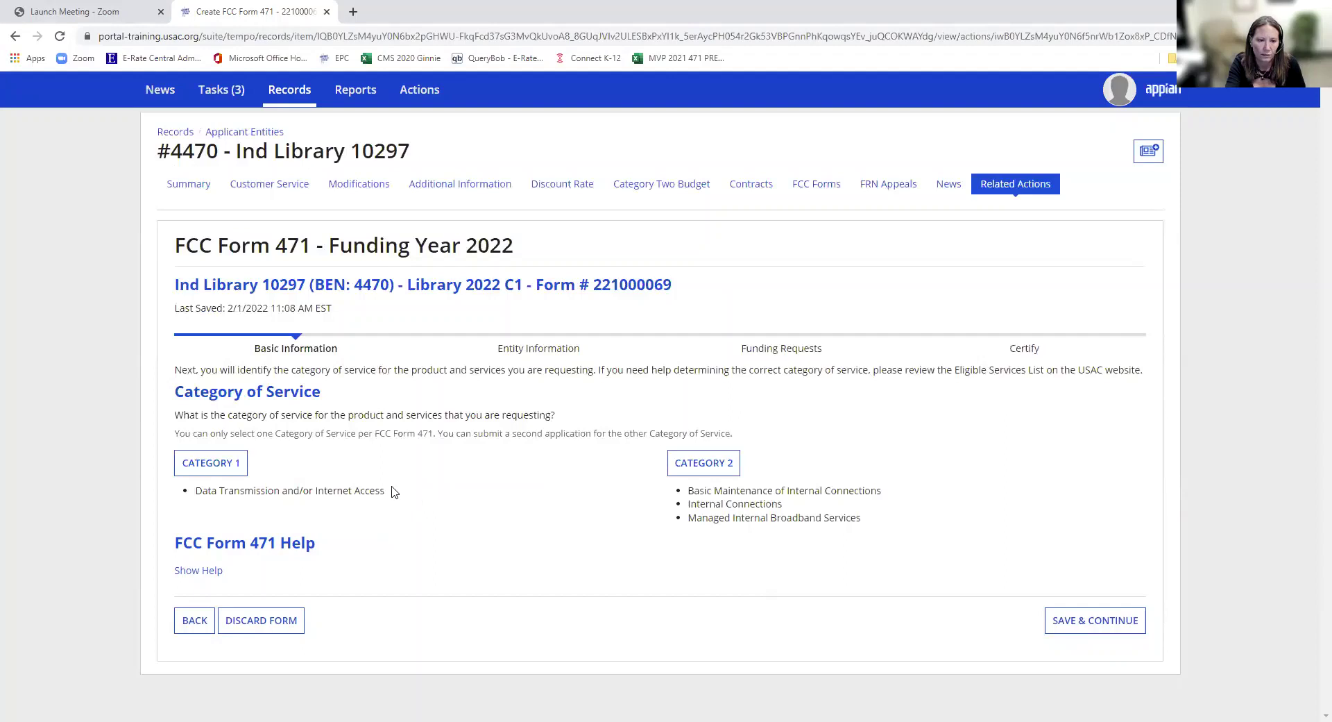
# - Choose Category 1 and accept the entity, related entities and discount calculation pages
pyautogui.click(233, 474)
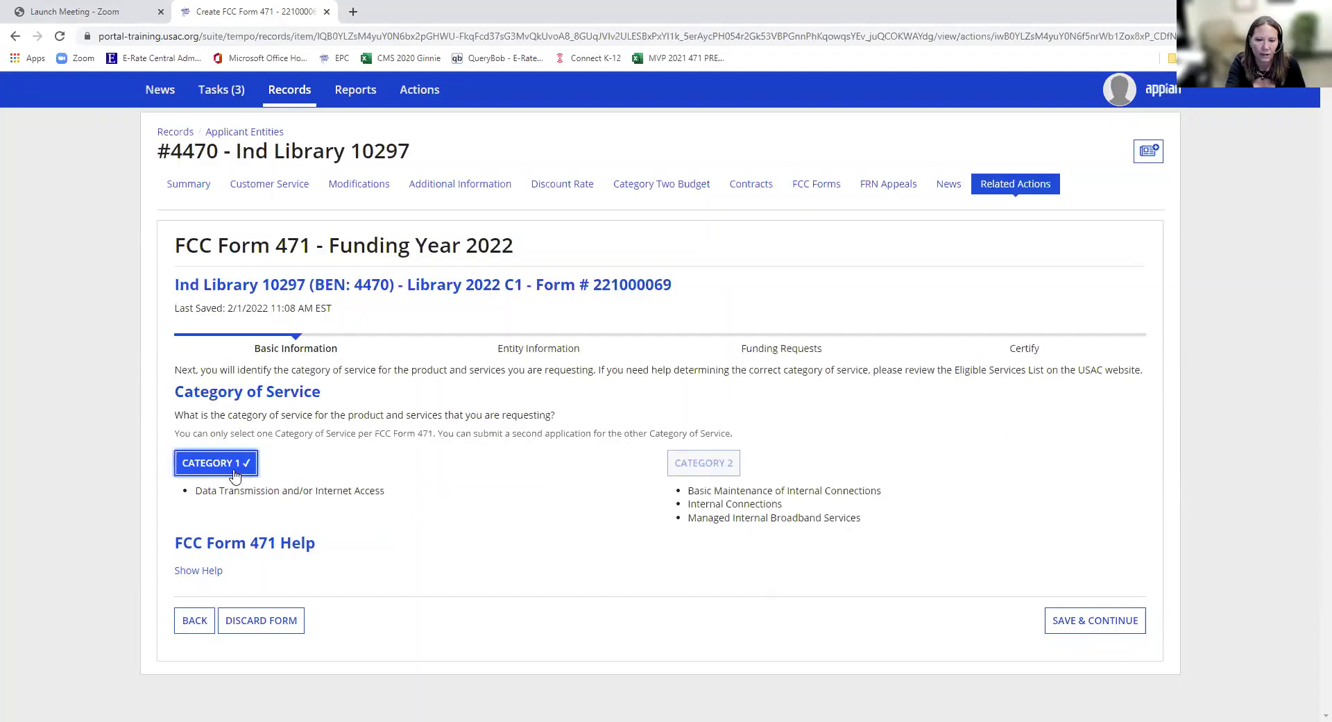
pyautogui.click(1059, 632)
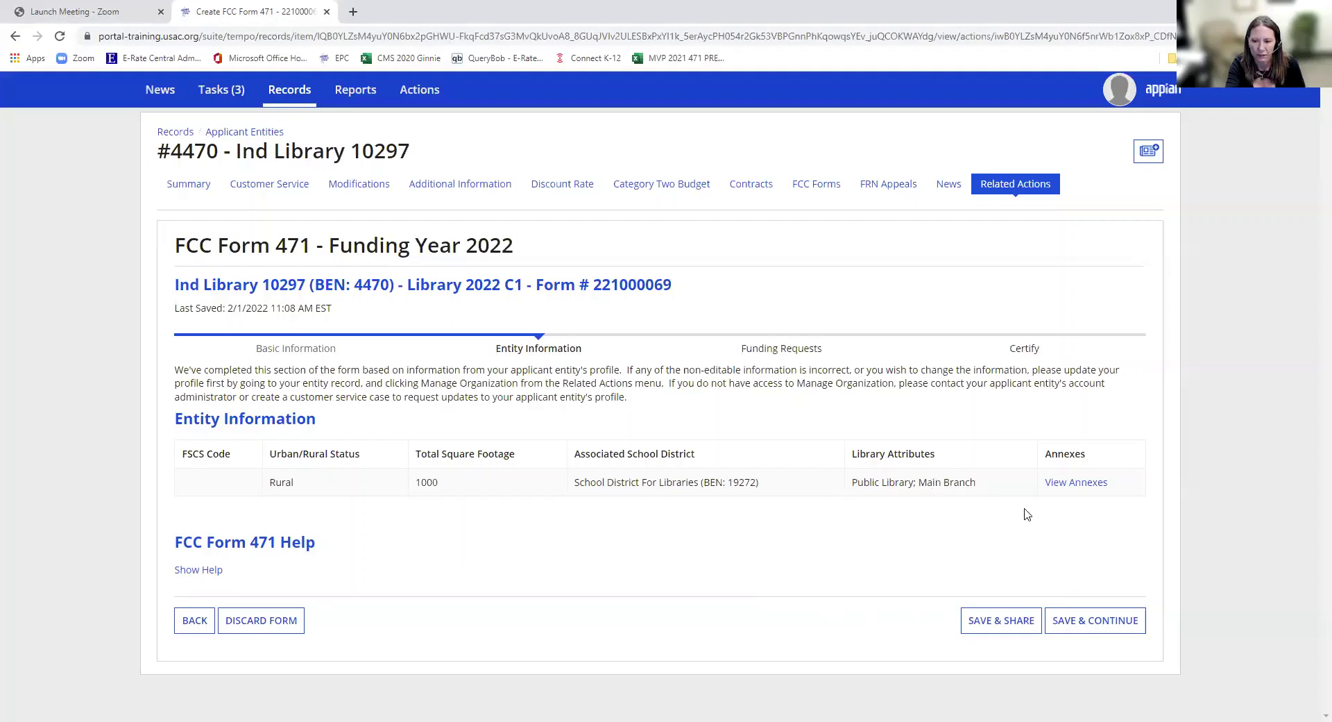
pyautogui.click(1081, 628)
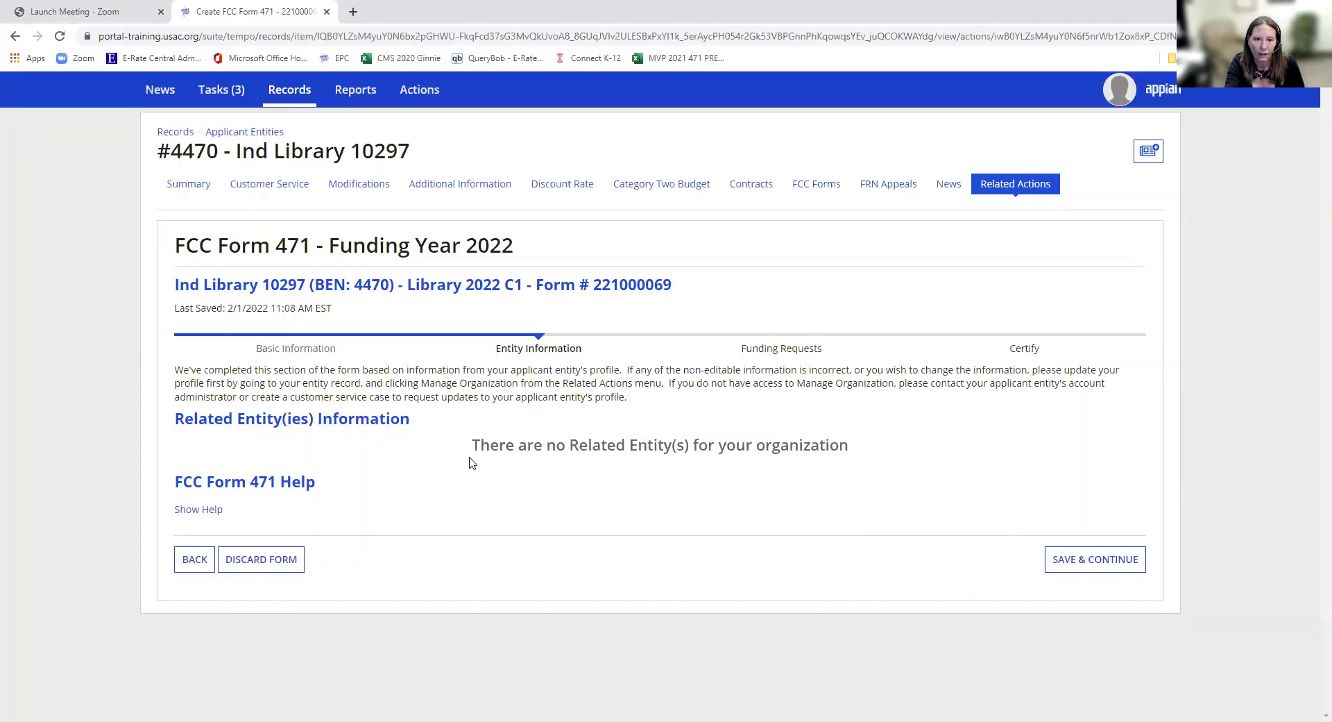
pyautogui.click(1090, 566)
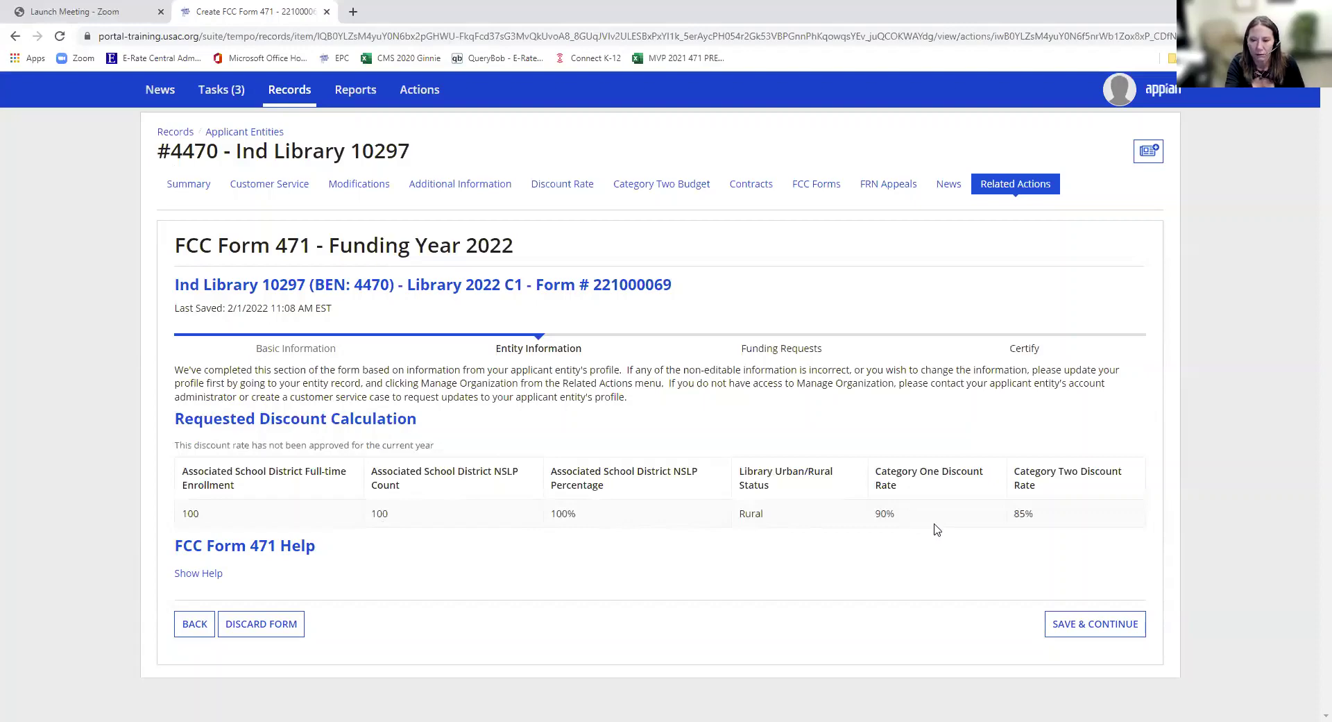
pyautogui.click(1062, 624)
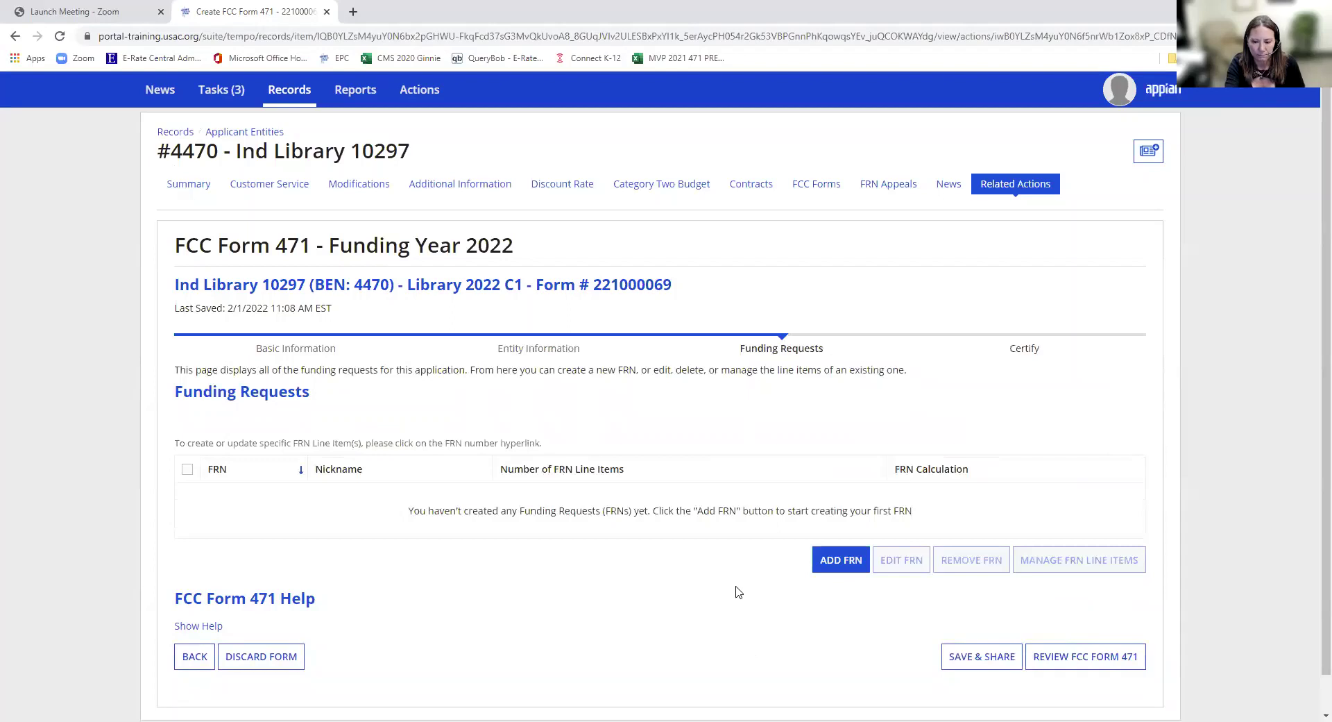
# - Add FRN 'Library IA 1 Gbps', not a continuation, with service type Data Transmission and/or Internet Access
pyautogui.click(841, 574)
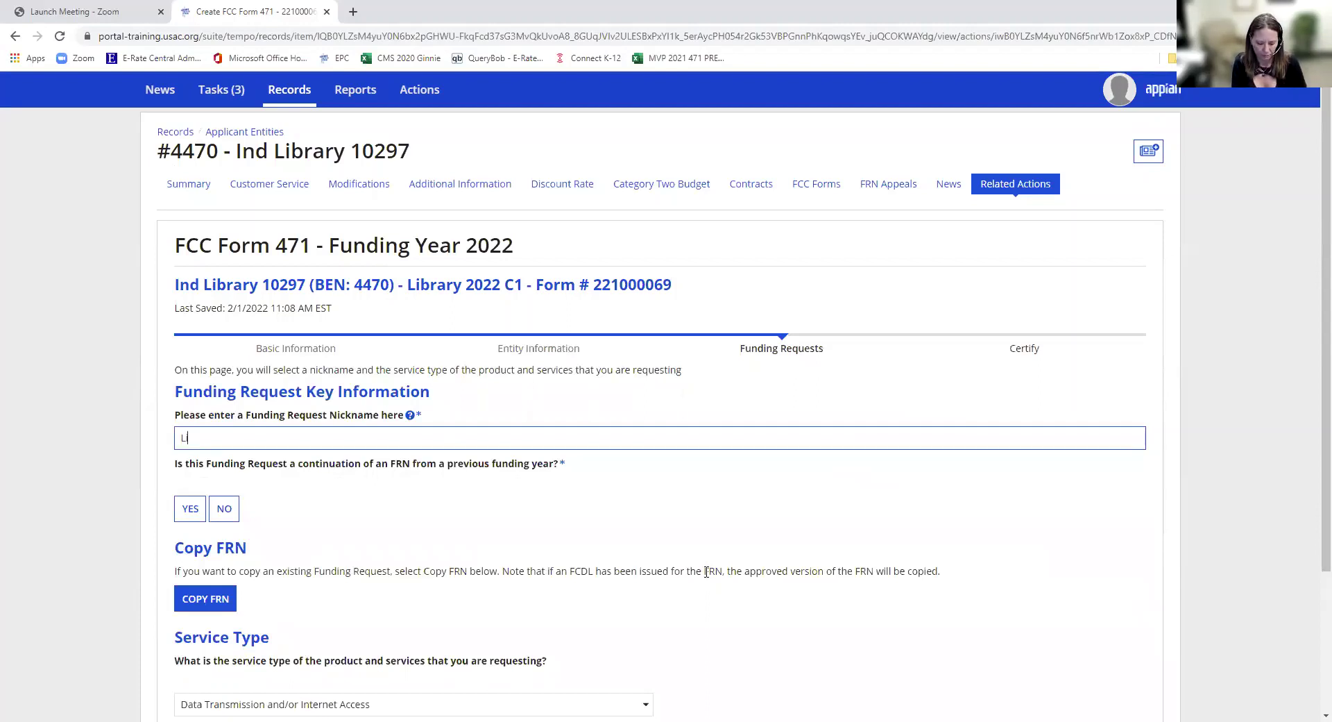
pyautogui.write('brary IA 1')
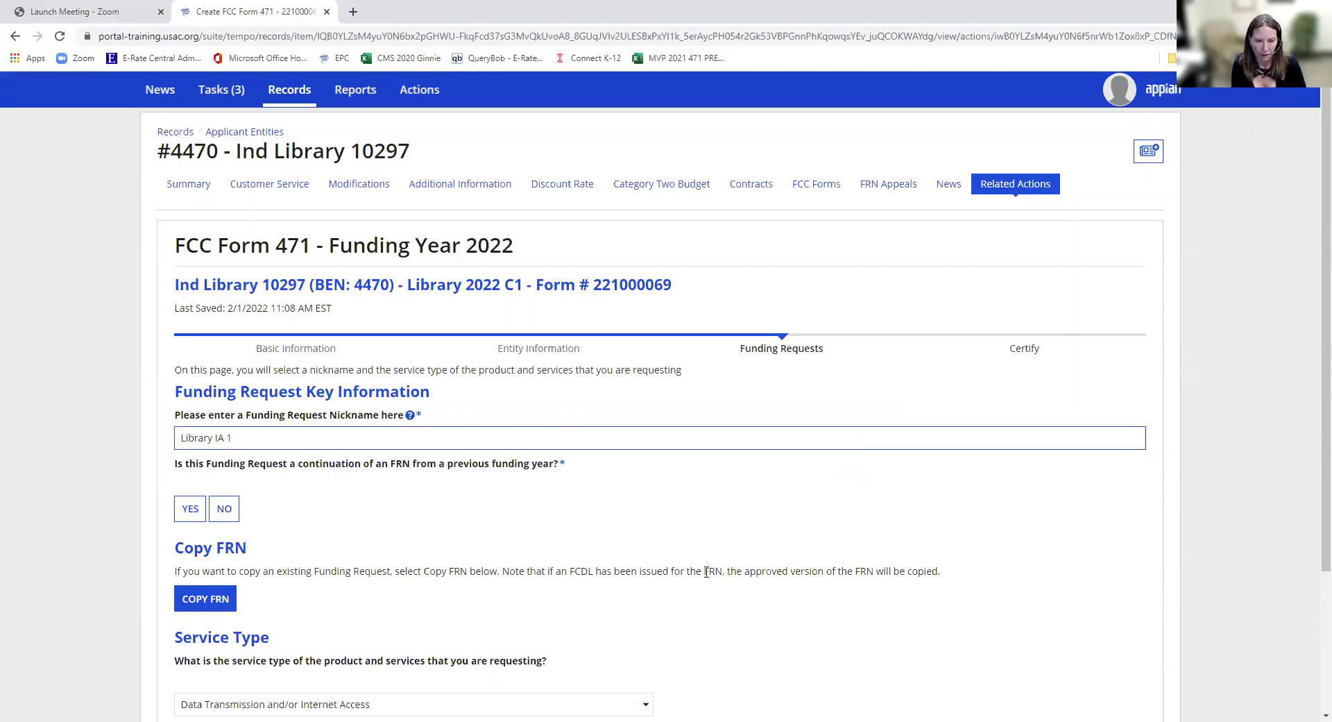
pyautogui.write('ps')
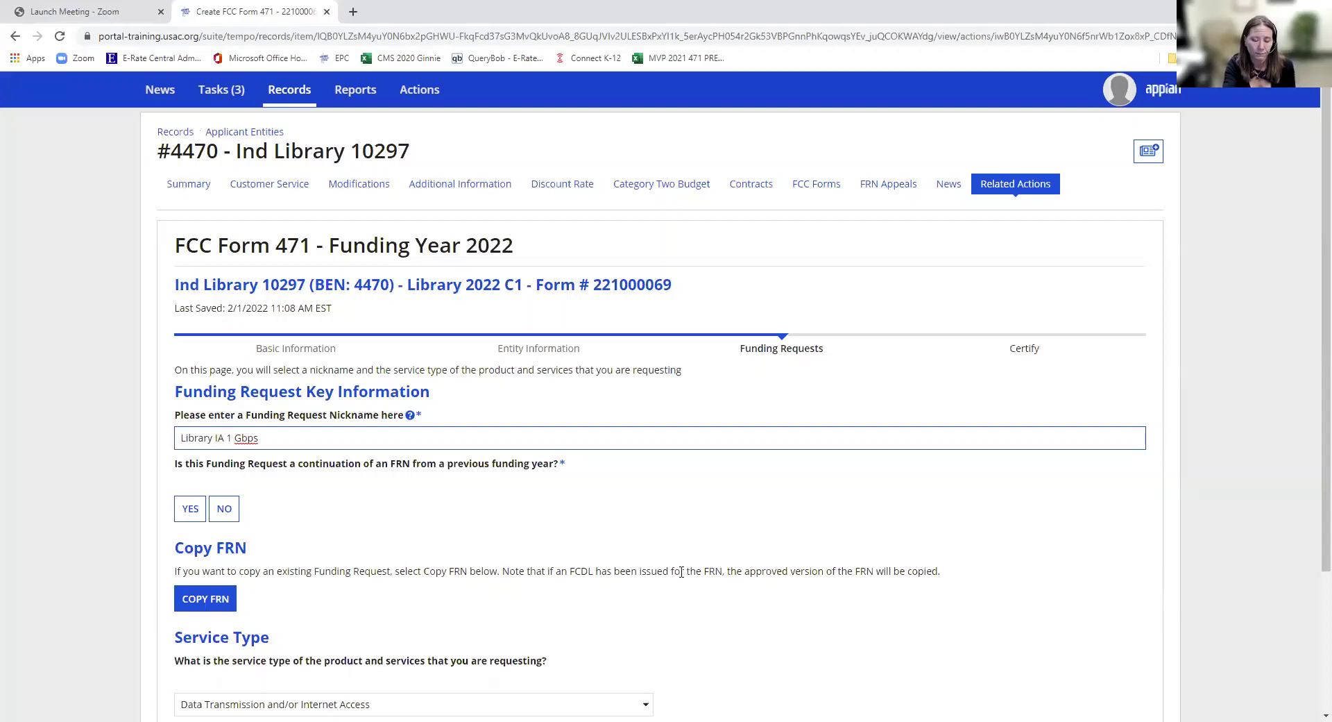
pyautogui.click(228, 508)
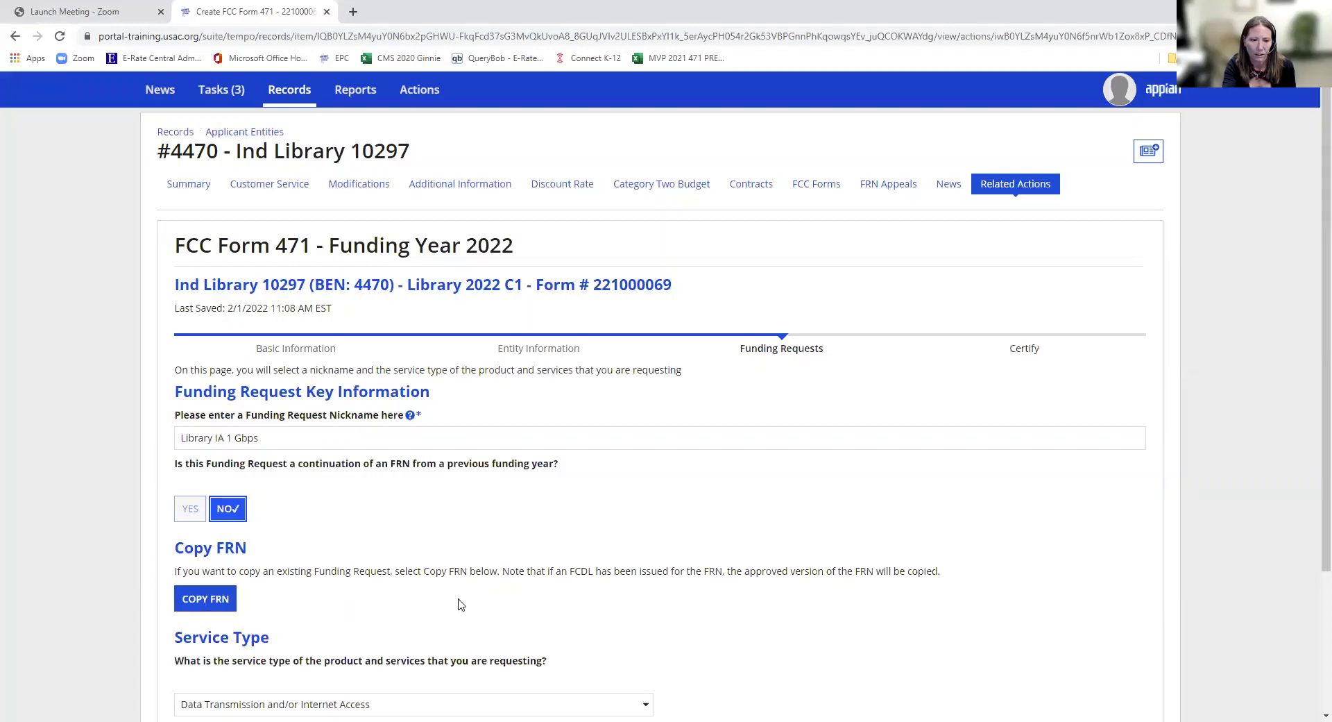
pyautogui.scroll(-2, 459, 608)
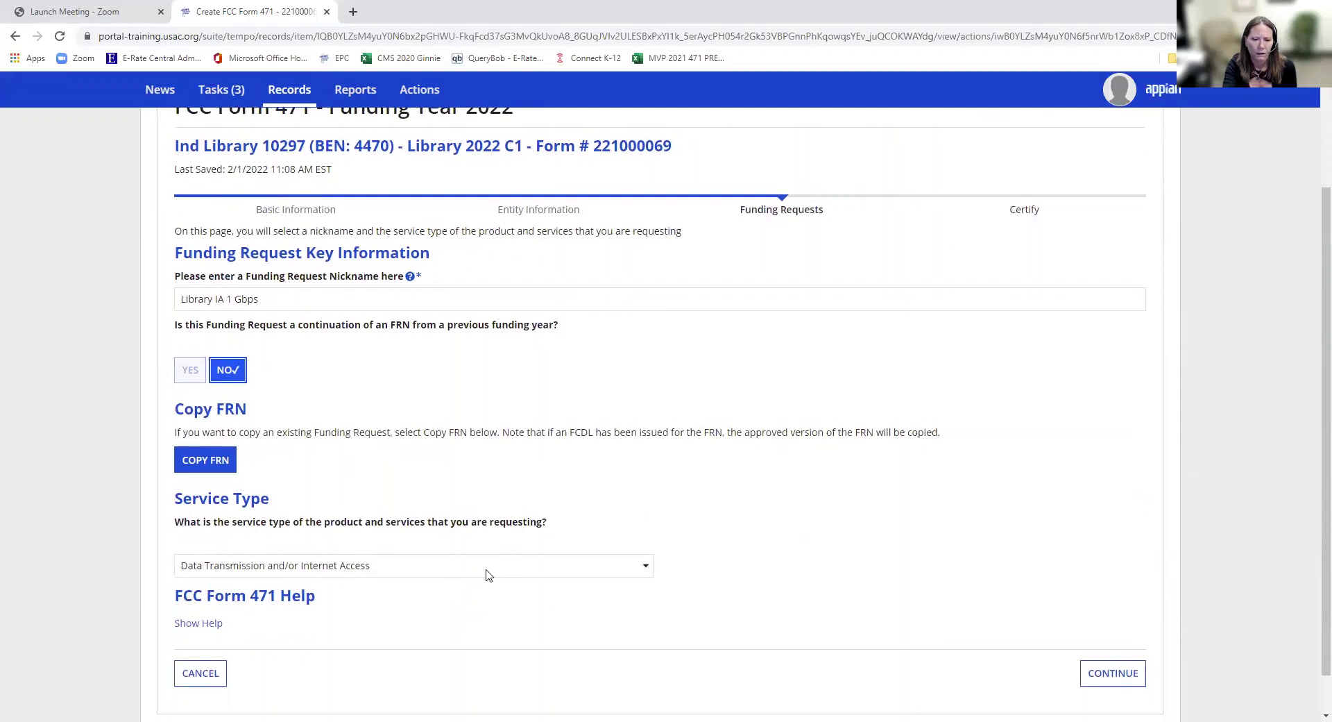
pyautogui.click(485, 571)
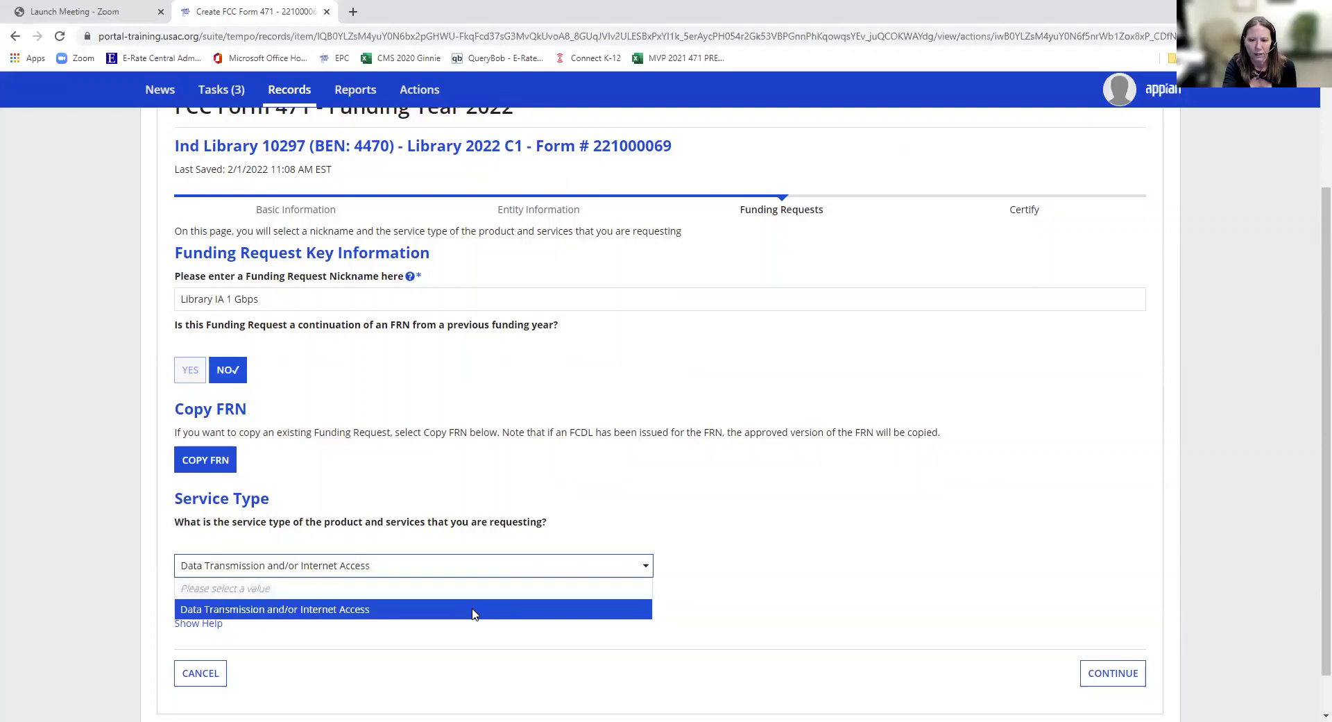
pyautogui.click(473, 609)
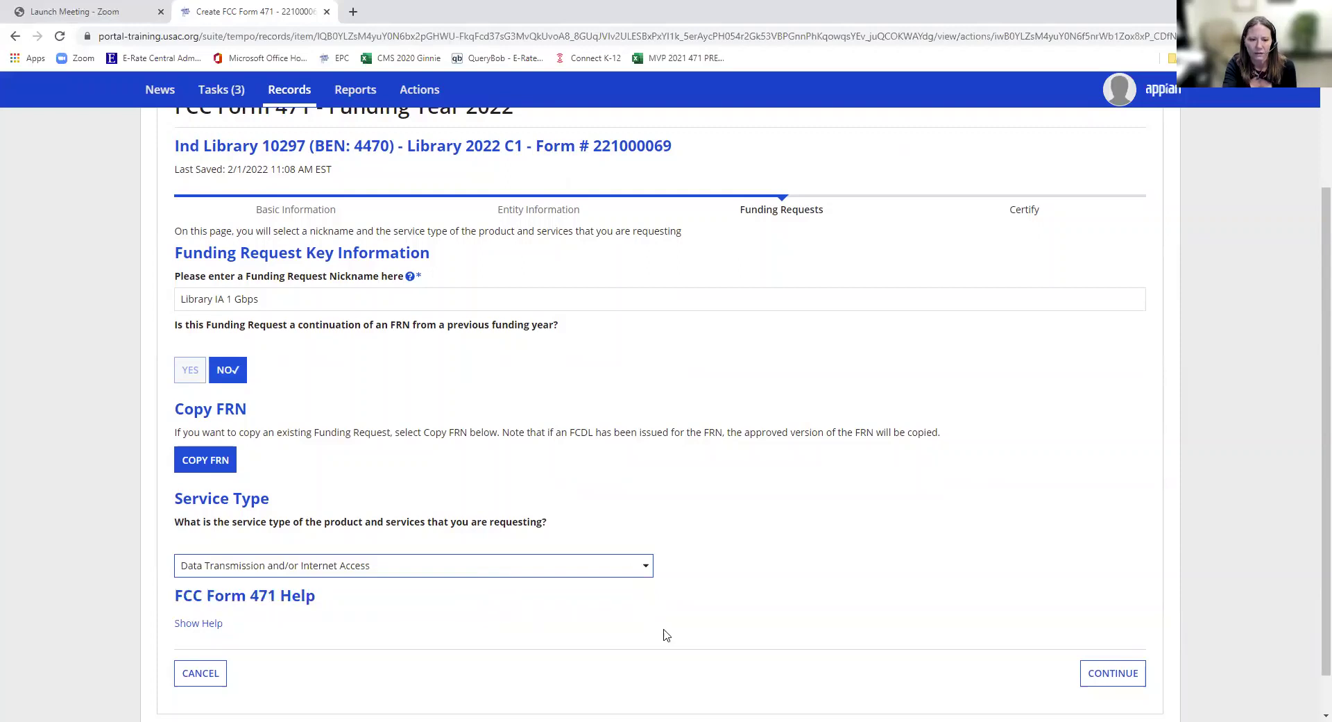
pyautogui.click(1101, 680)
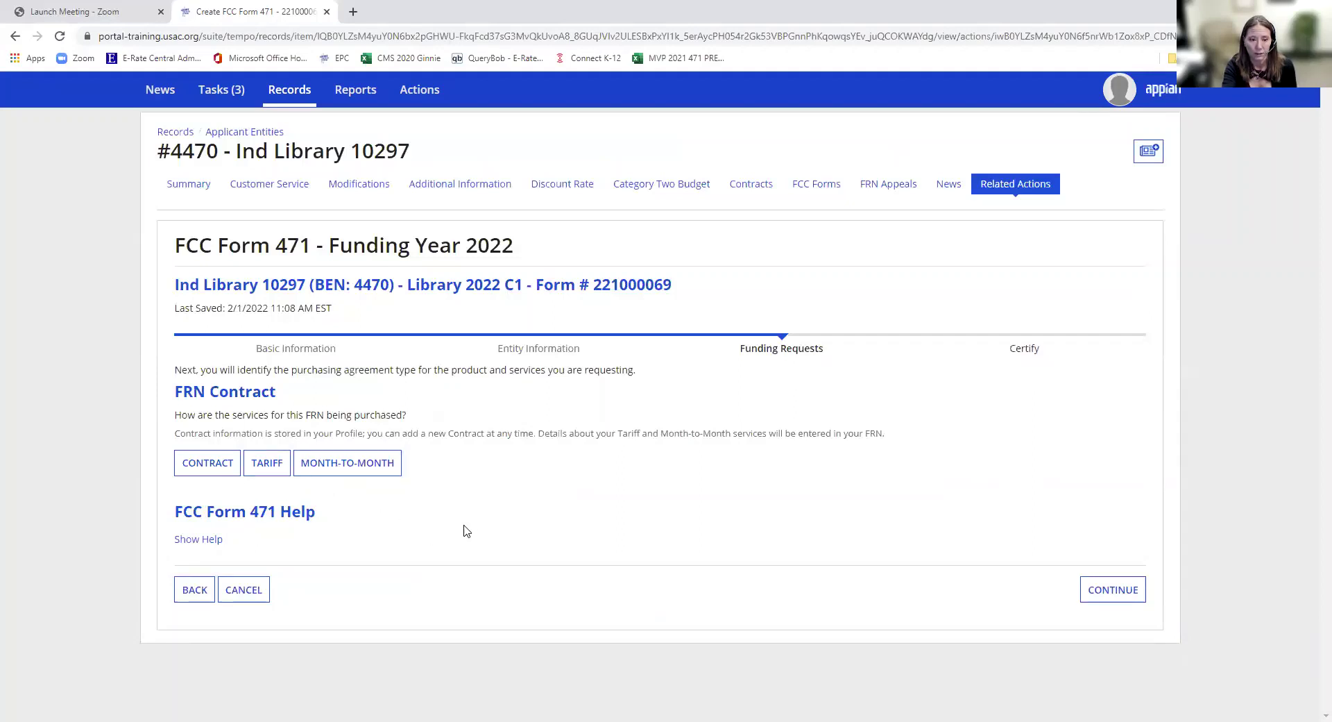
# - Mark the FRN as purchased under a contract and continue to Associate a Contract
pyautogui.click(206, 480)
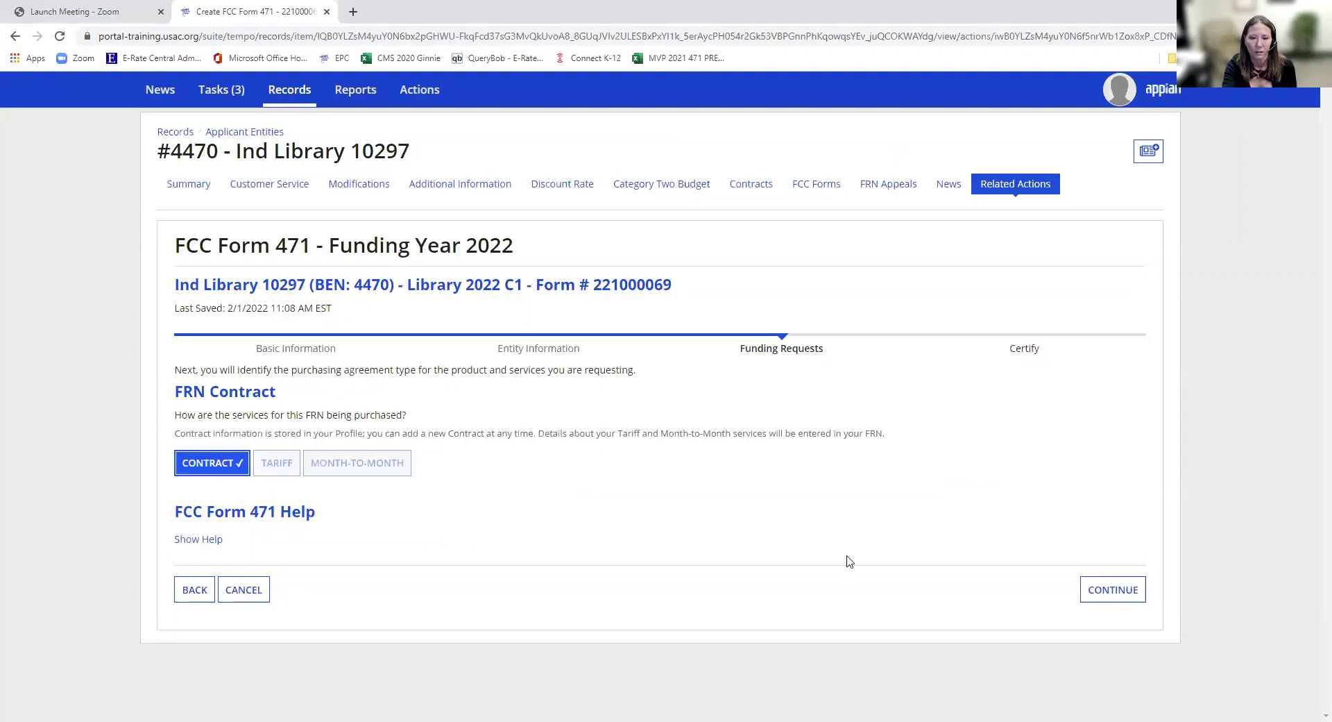
pyautogui.click(1082, 595)
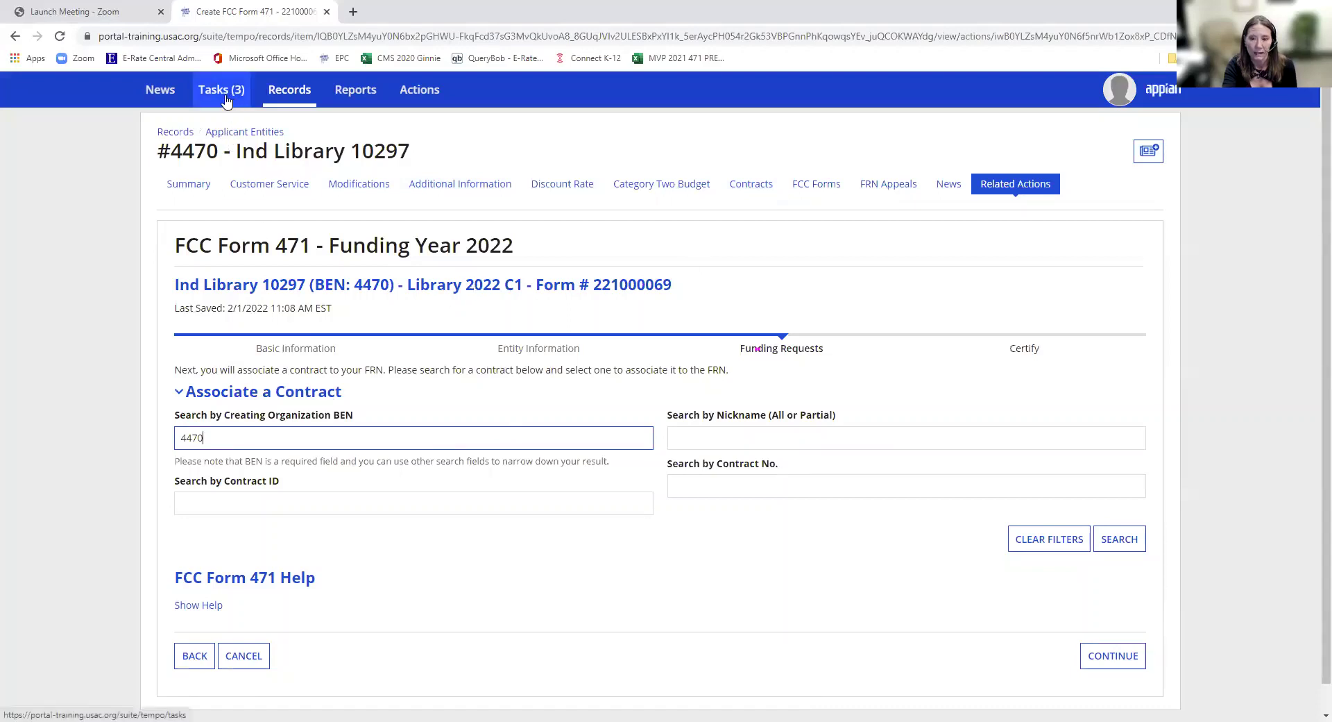
# - Create a new contract for the library nicknamed 'Library_SP_IA 1 Gbps' and save it
pyautogui.click(748, 194)
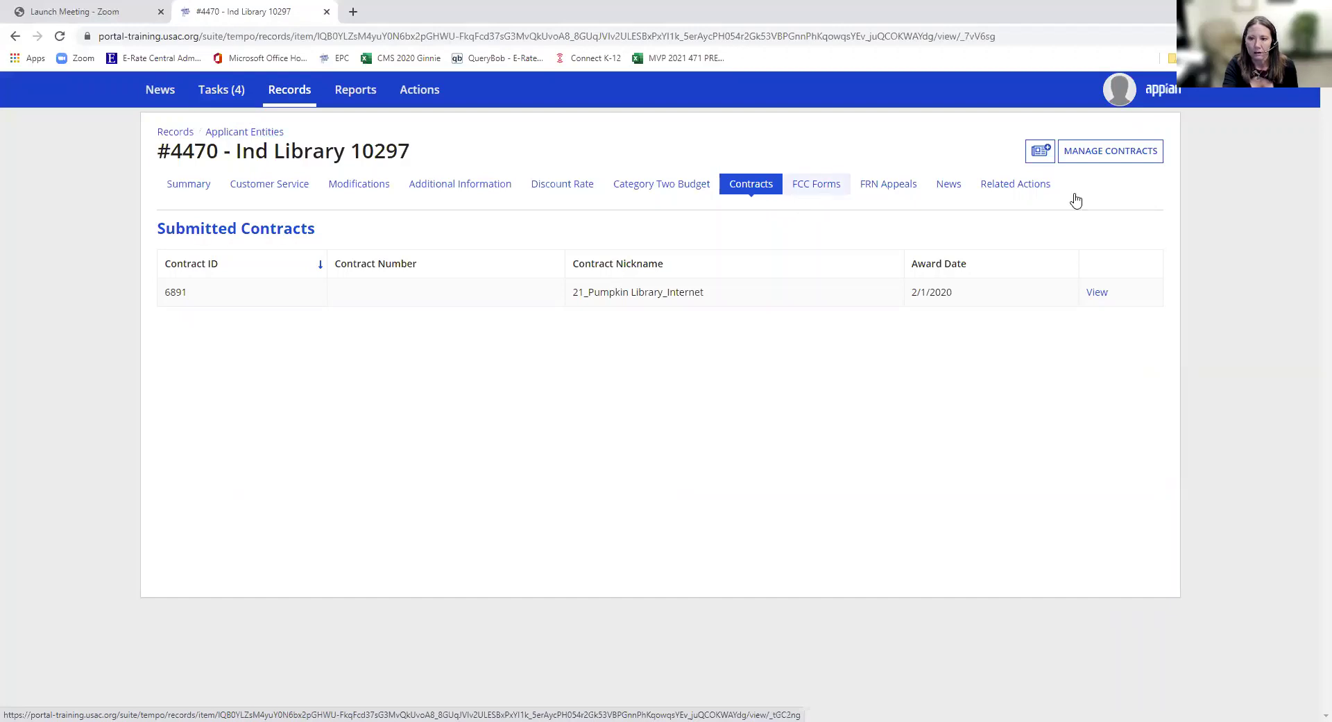
pyautogui.click(1098, 162)
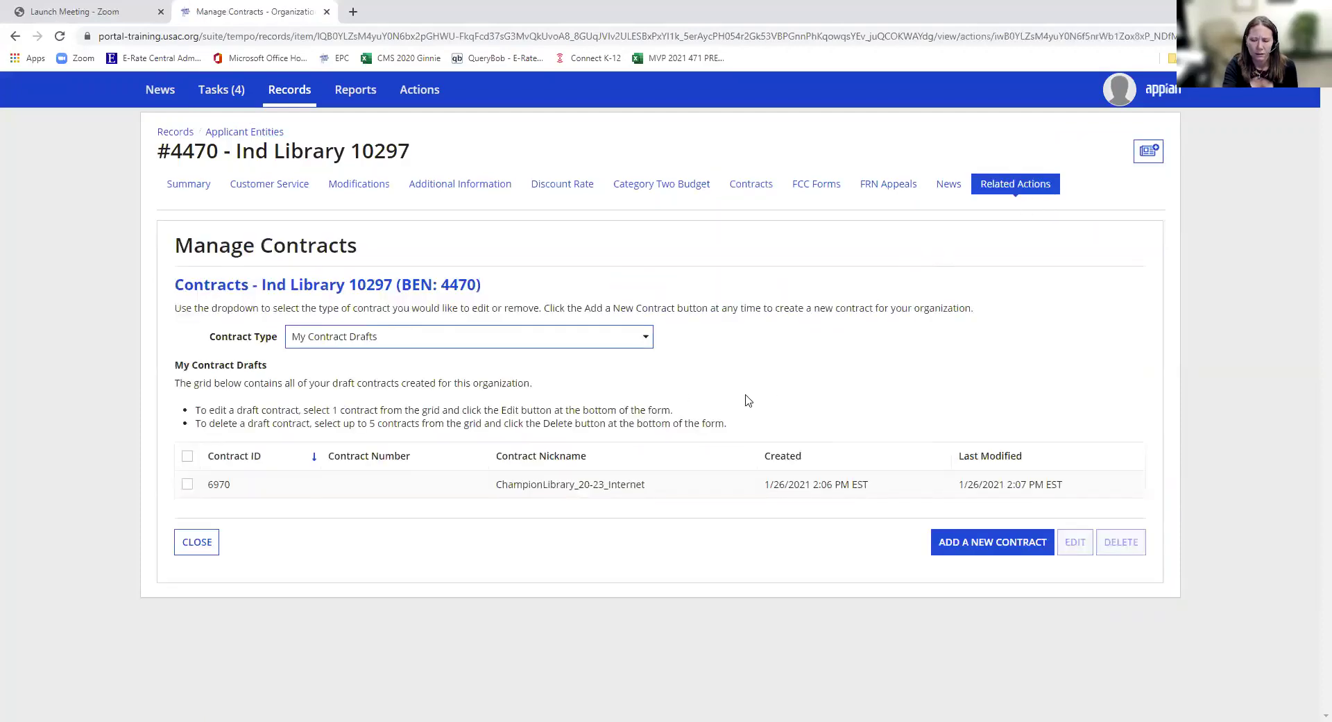
pyautogui.click(948, 549)
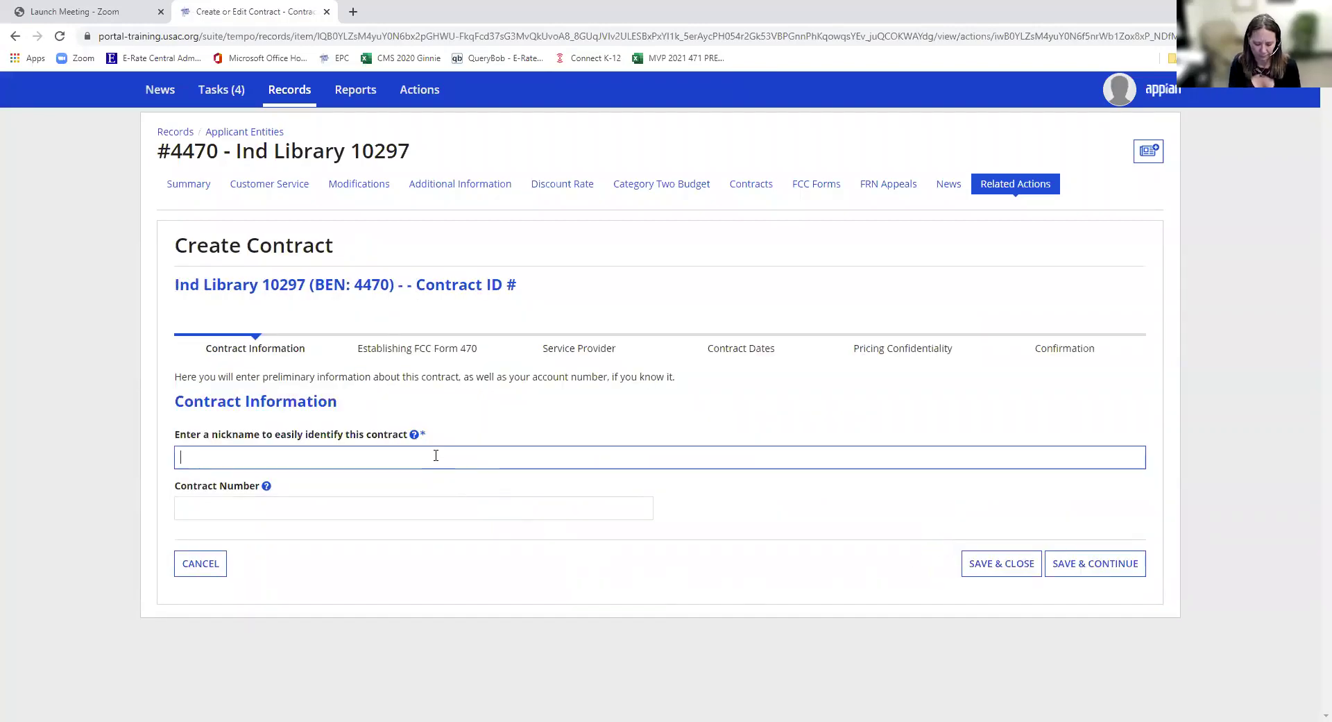
pyautogui.write('Libra')
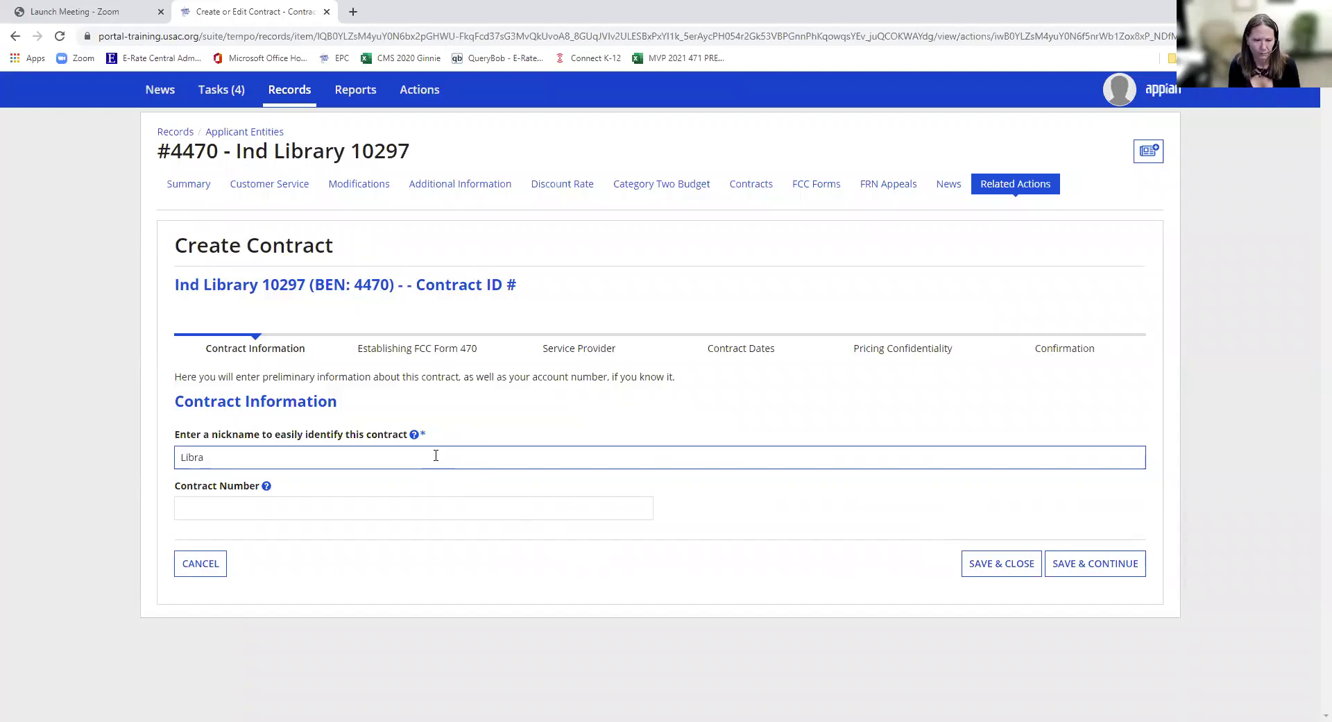
pyautogui.write('ry_SP')
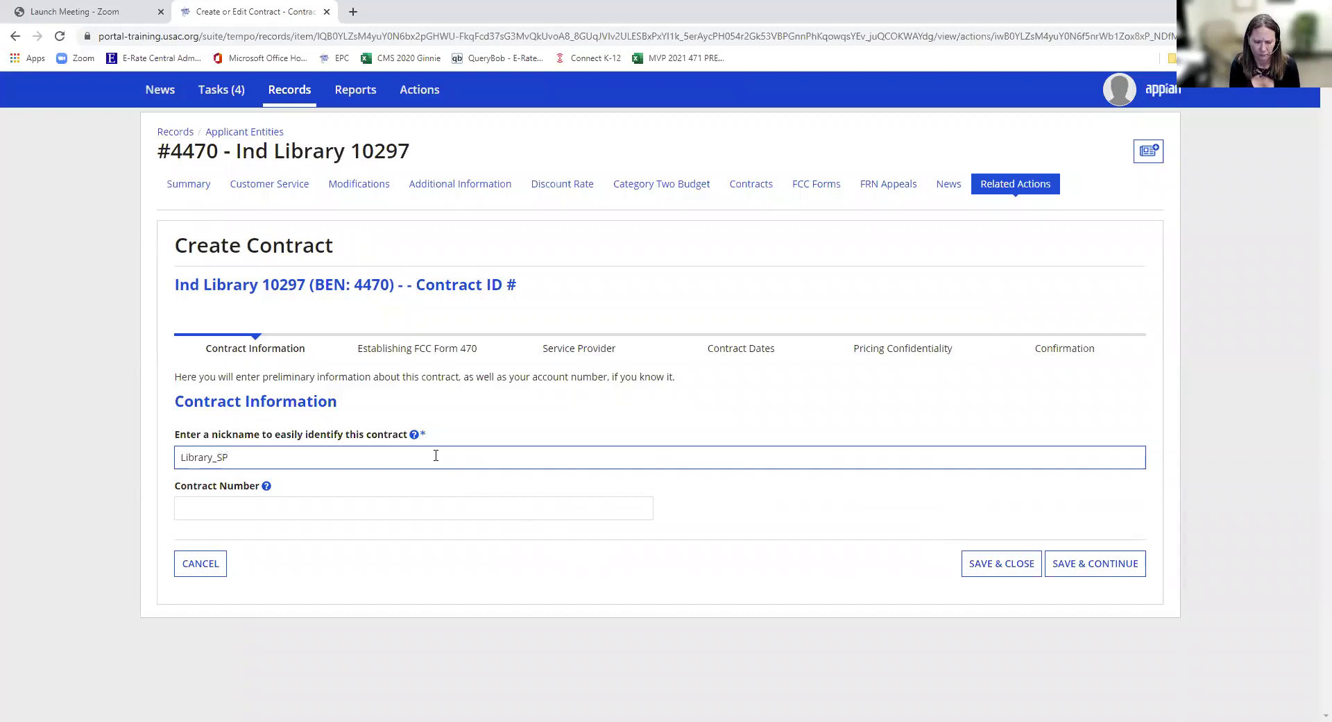
pyautogui.write('_IA ')
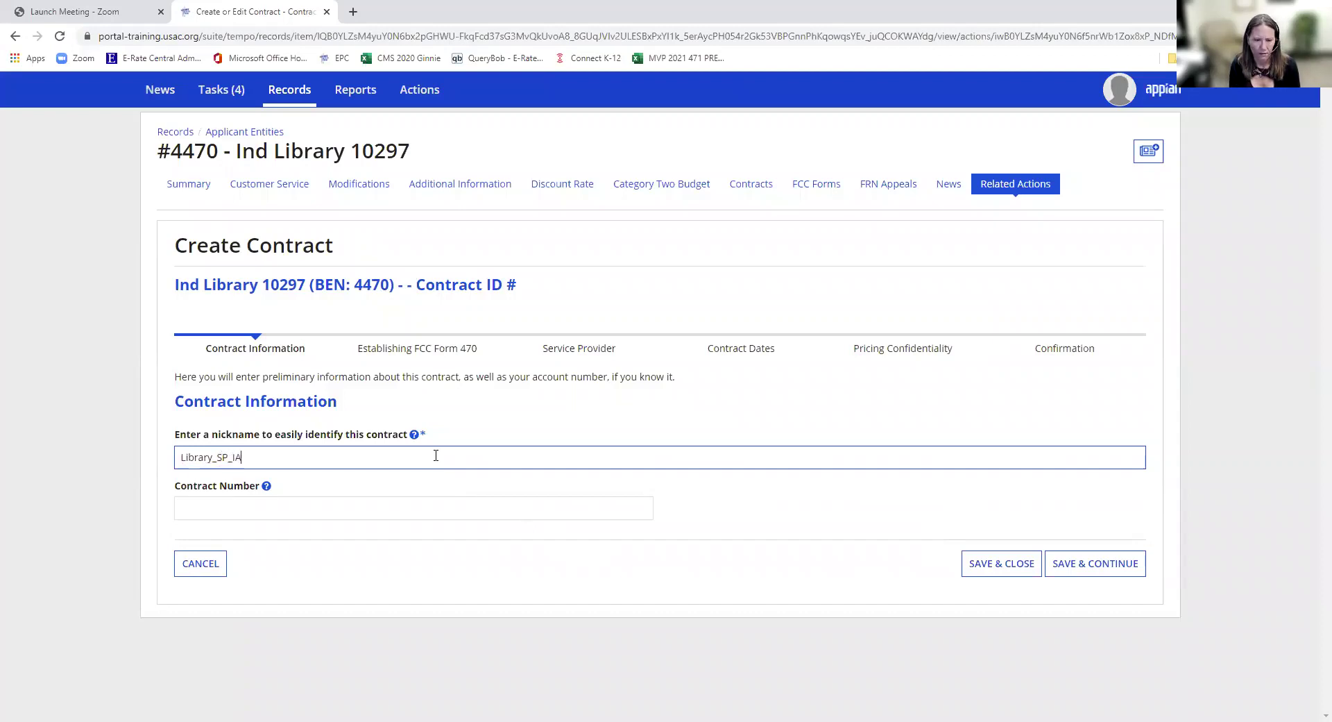
pyautogui.write('1 G')
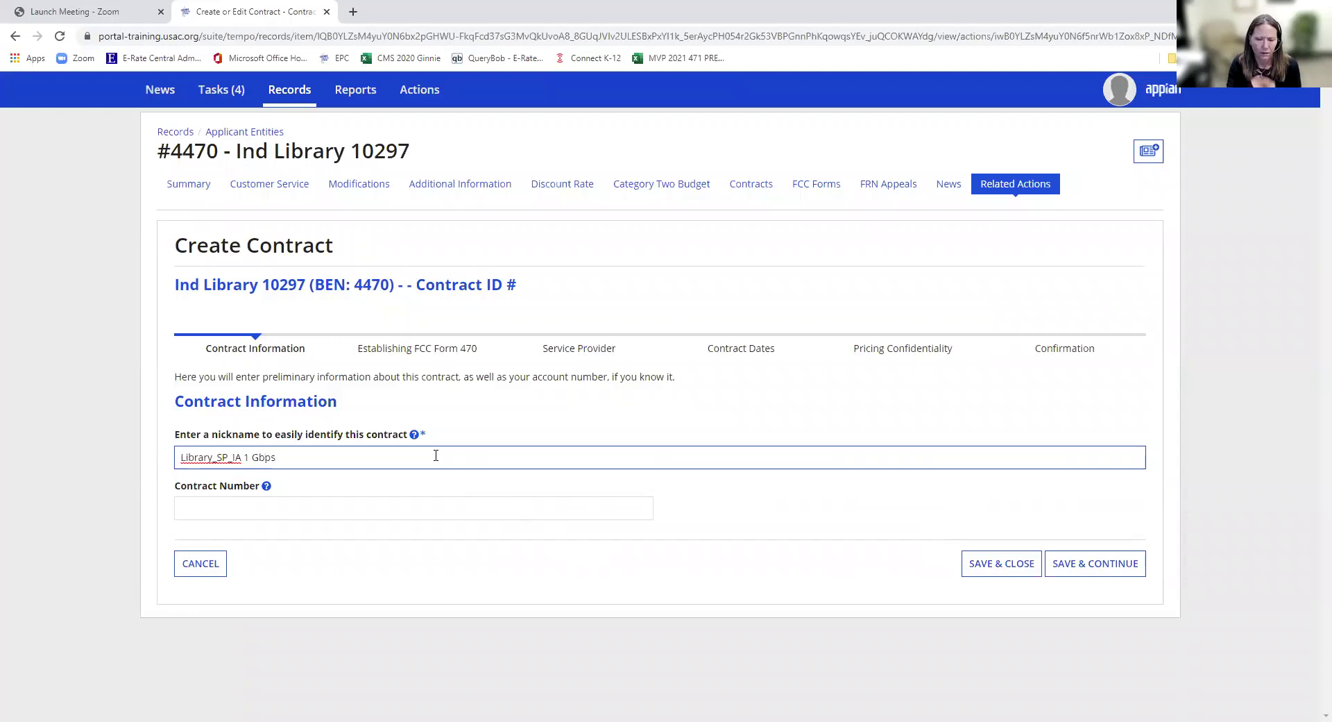
pyautogui.write('bps')
pyautogui.click(362, 507)
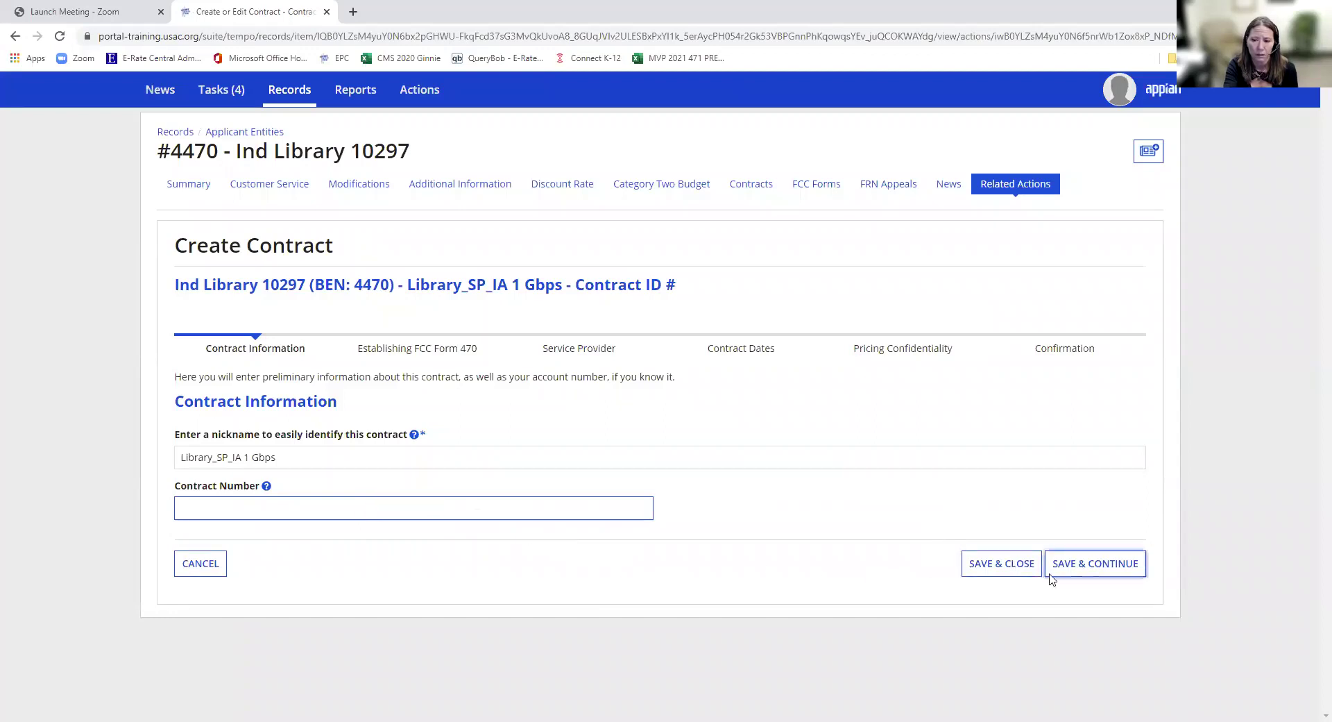
pyautogui.click(1081, 574)
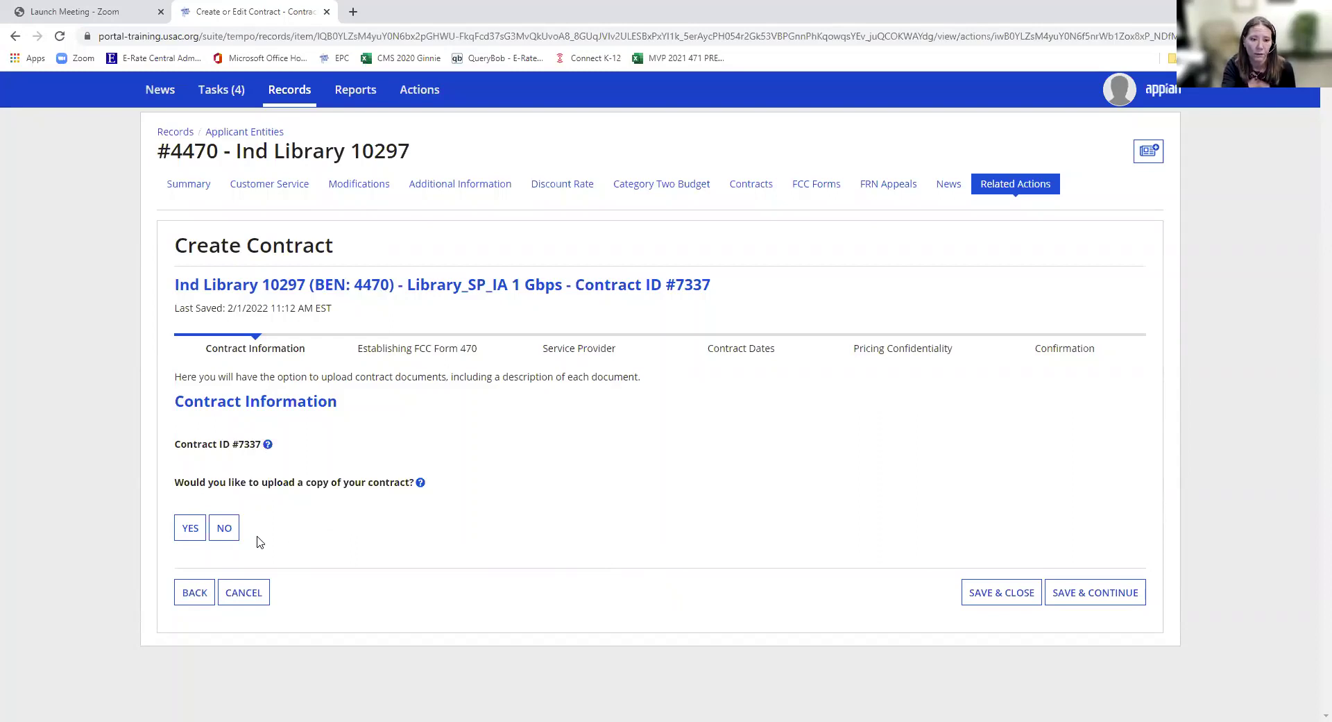
# - Answer No to uploading a contract copy and save
pyautogui.click(229, 528)
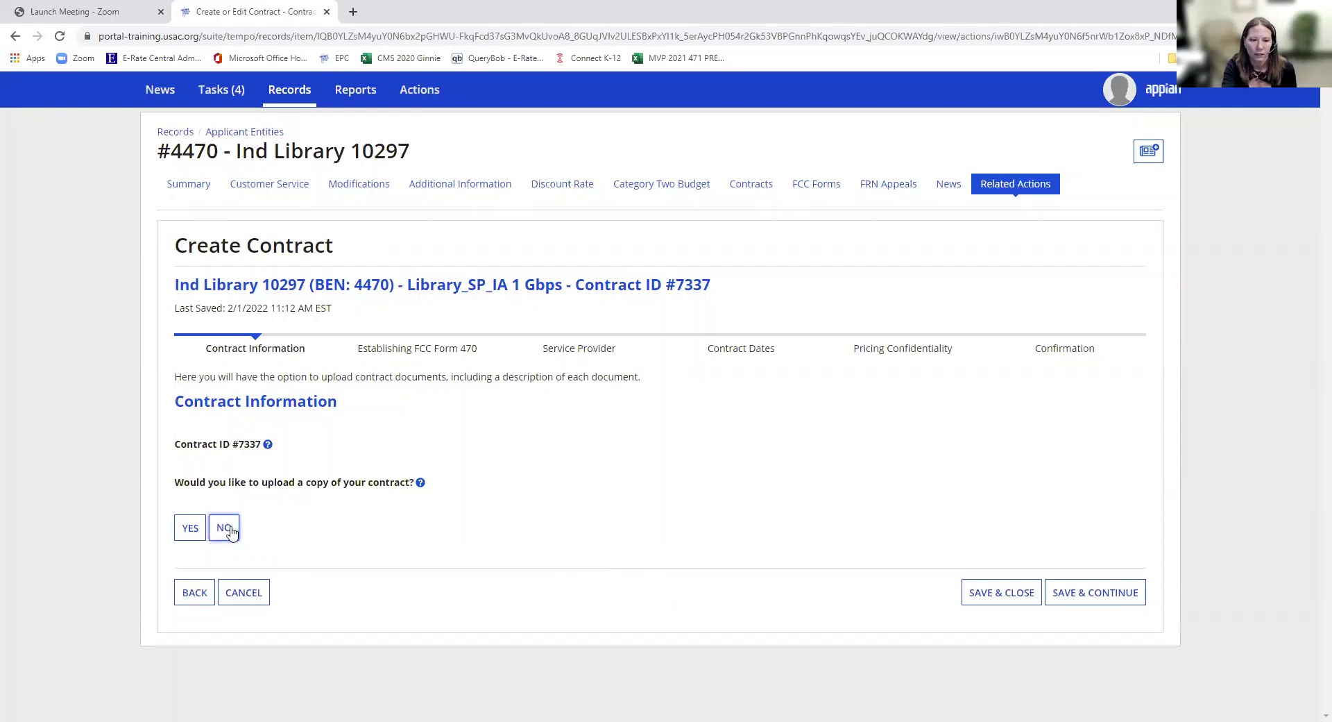
pyautogui.click(1058, 593)
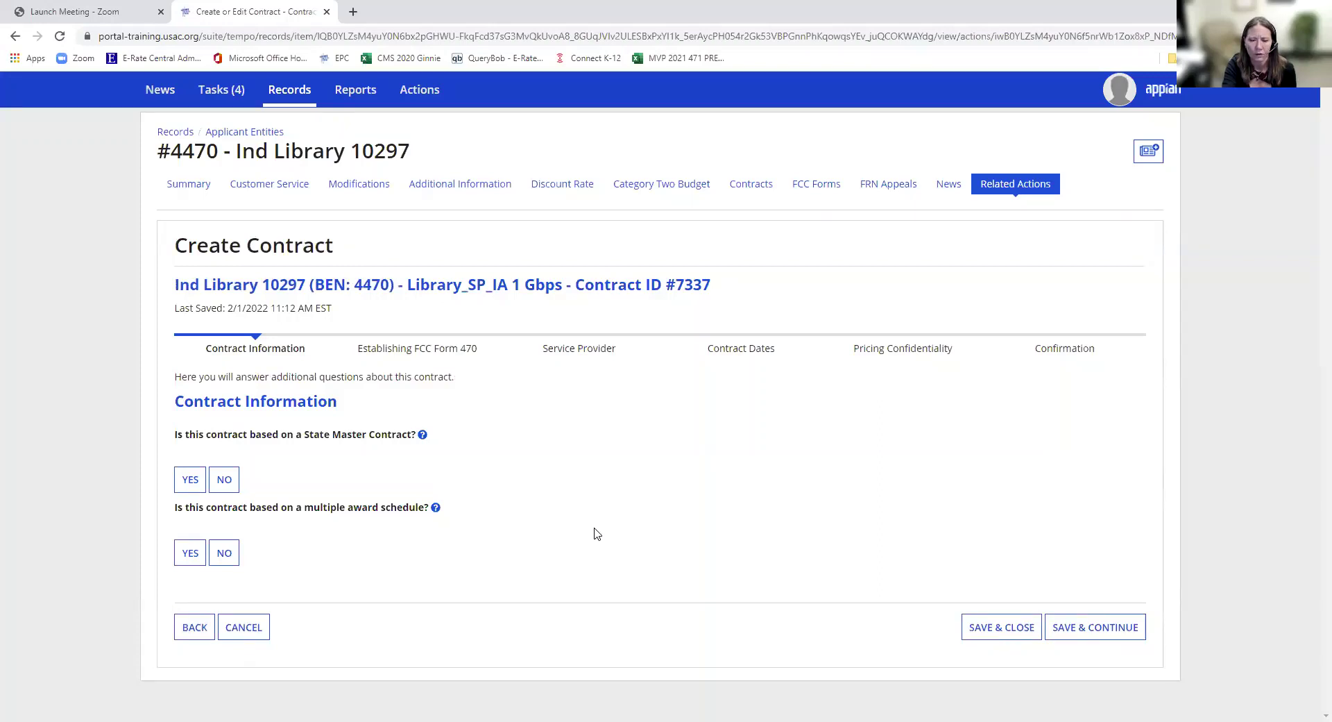
# - Answer No to State Master Contract, multiple award schedule, and both piggyback questions
pyautogui.click(231, 489)
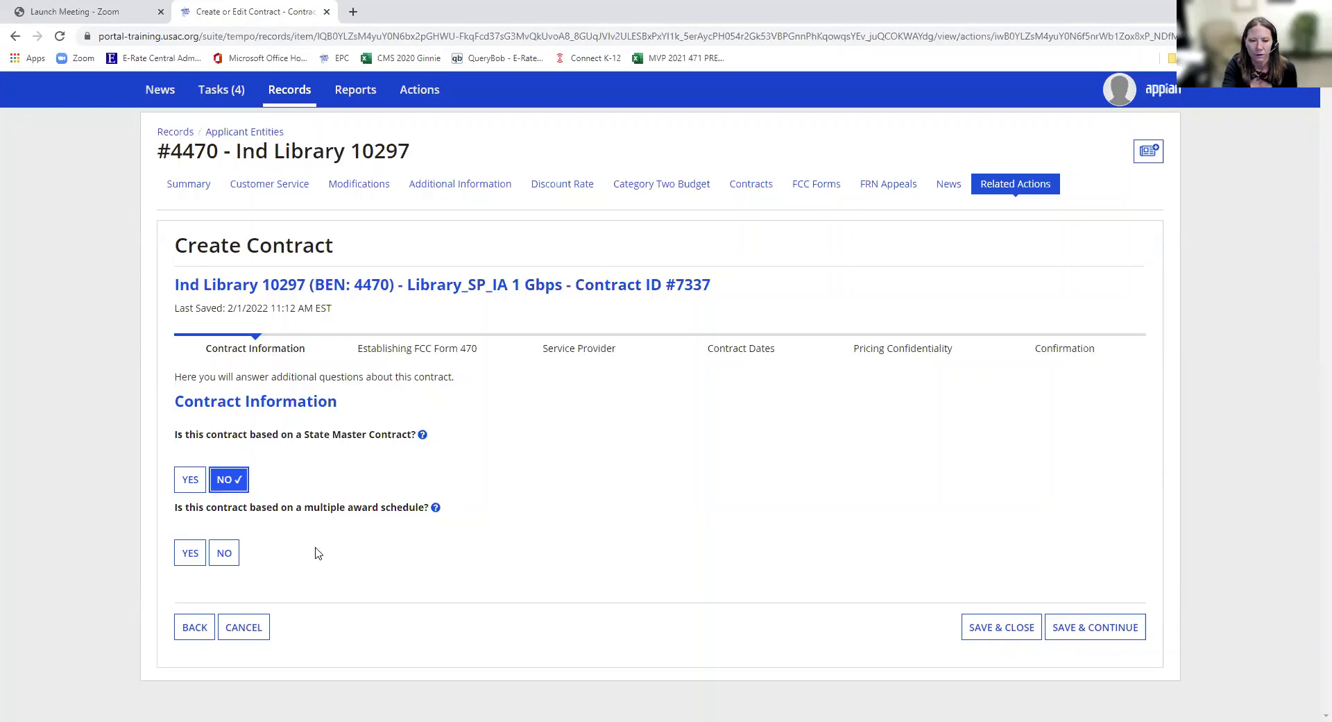
pyautogui.click(231, 559)
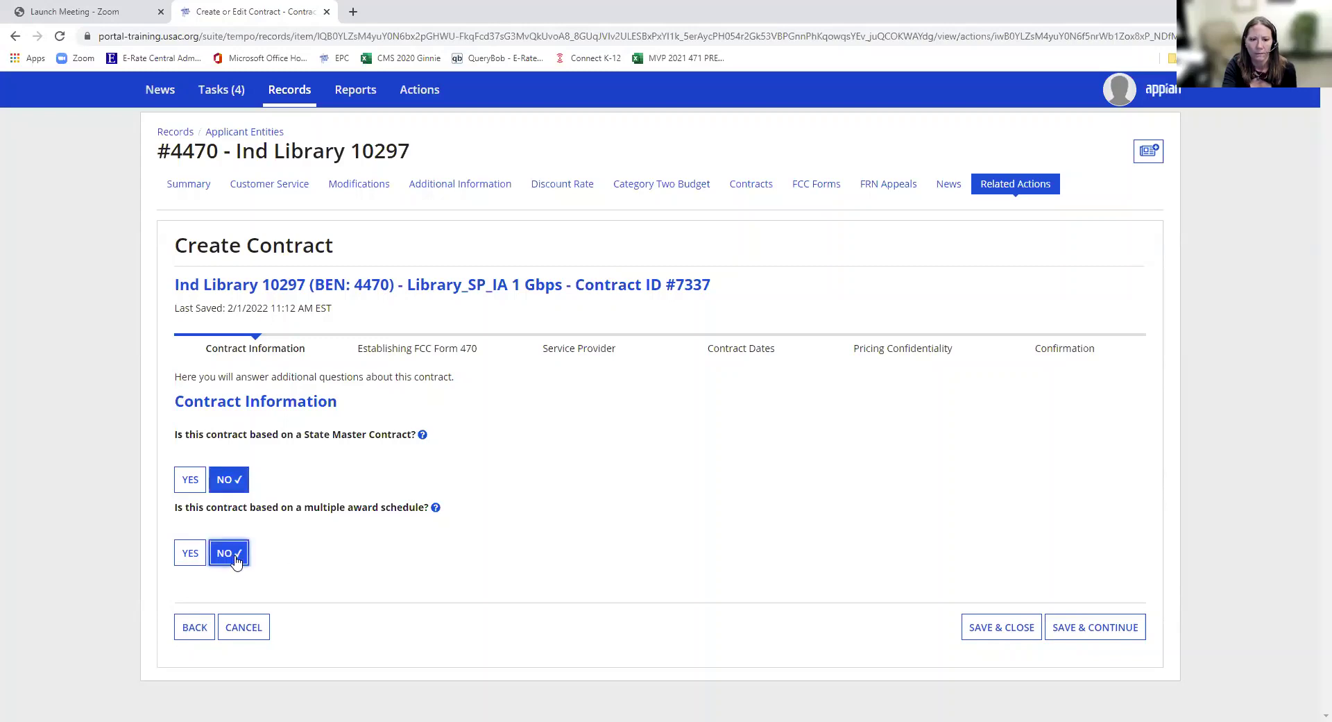
pyautogui.click(1112, 628)
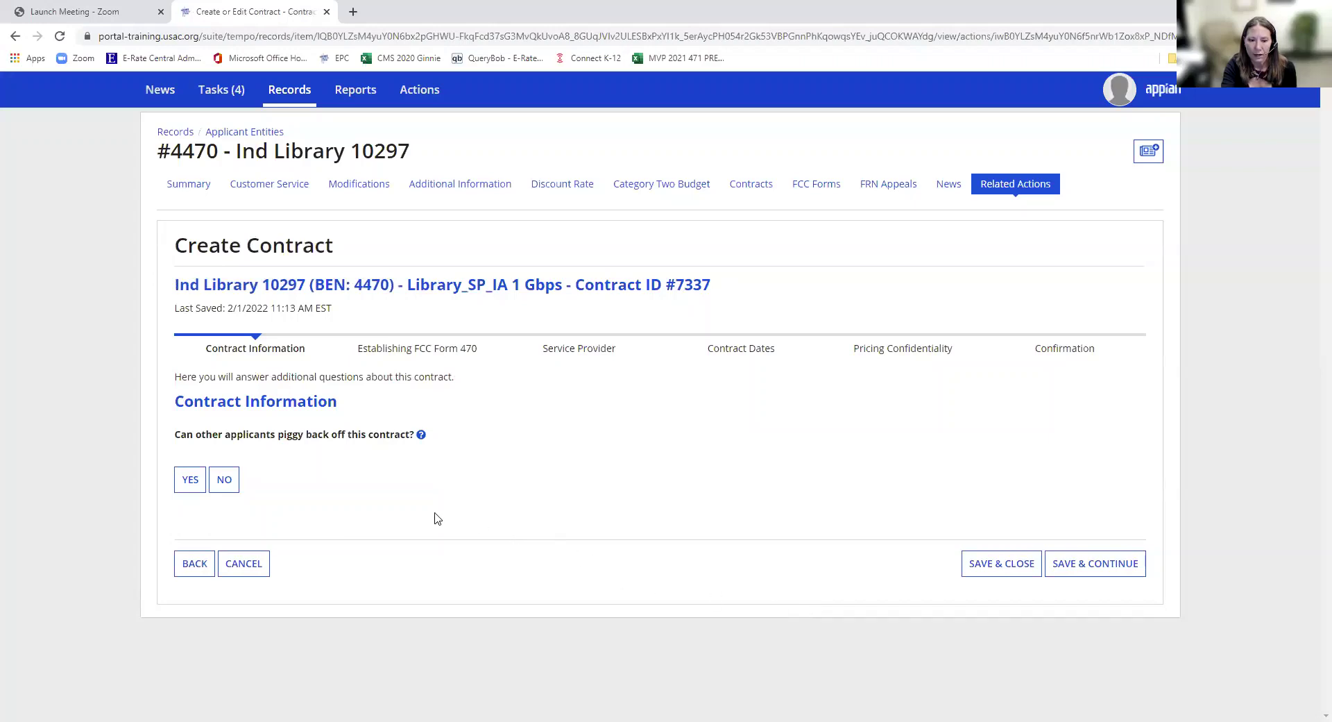
pyautogui.click(234, 484)
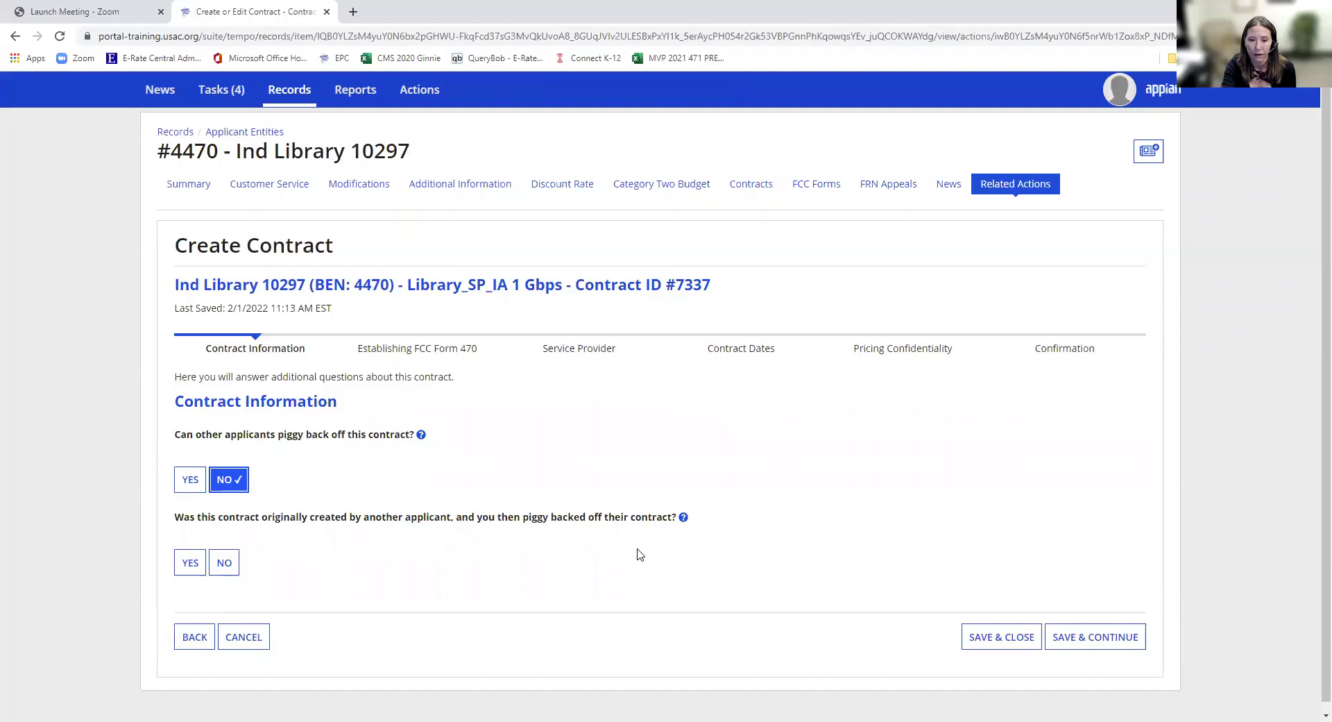
pyautogui.click(225, 565)
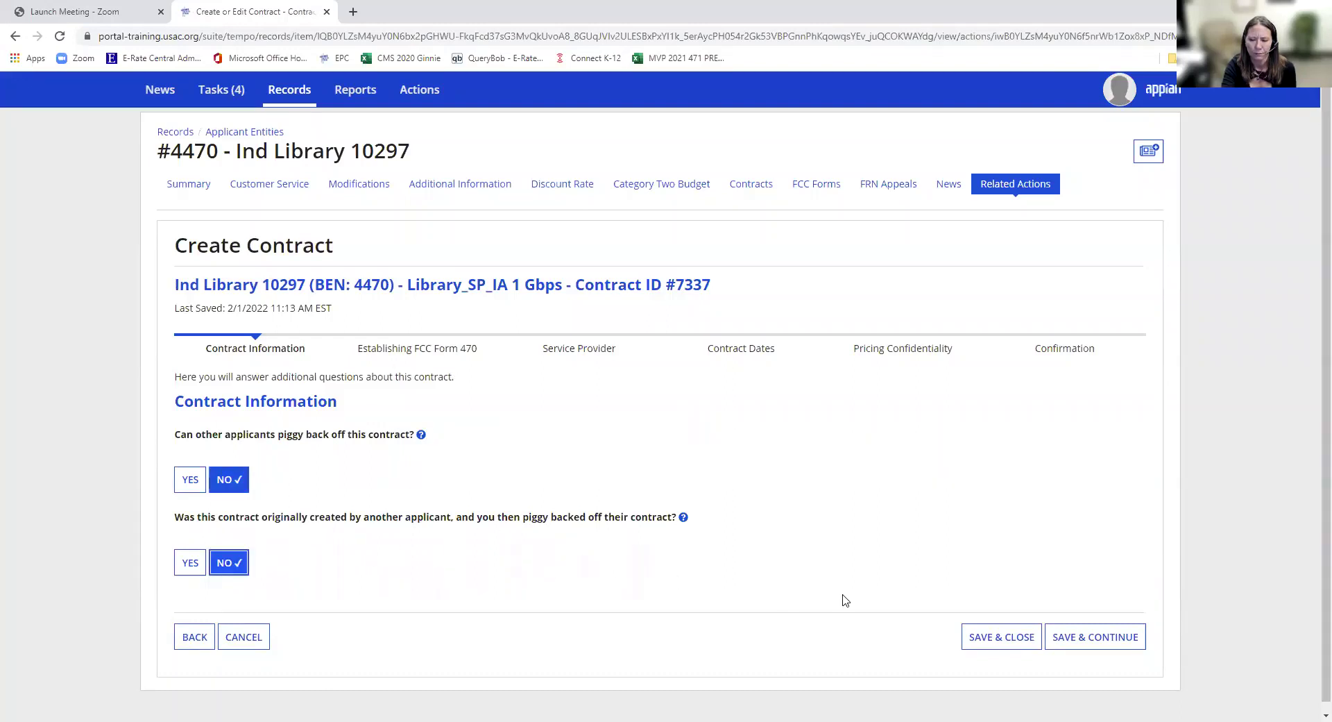
pyautogui.click(1067, 645)
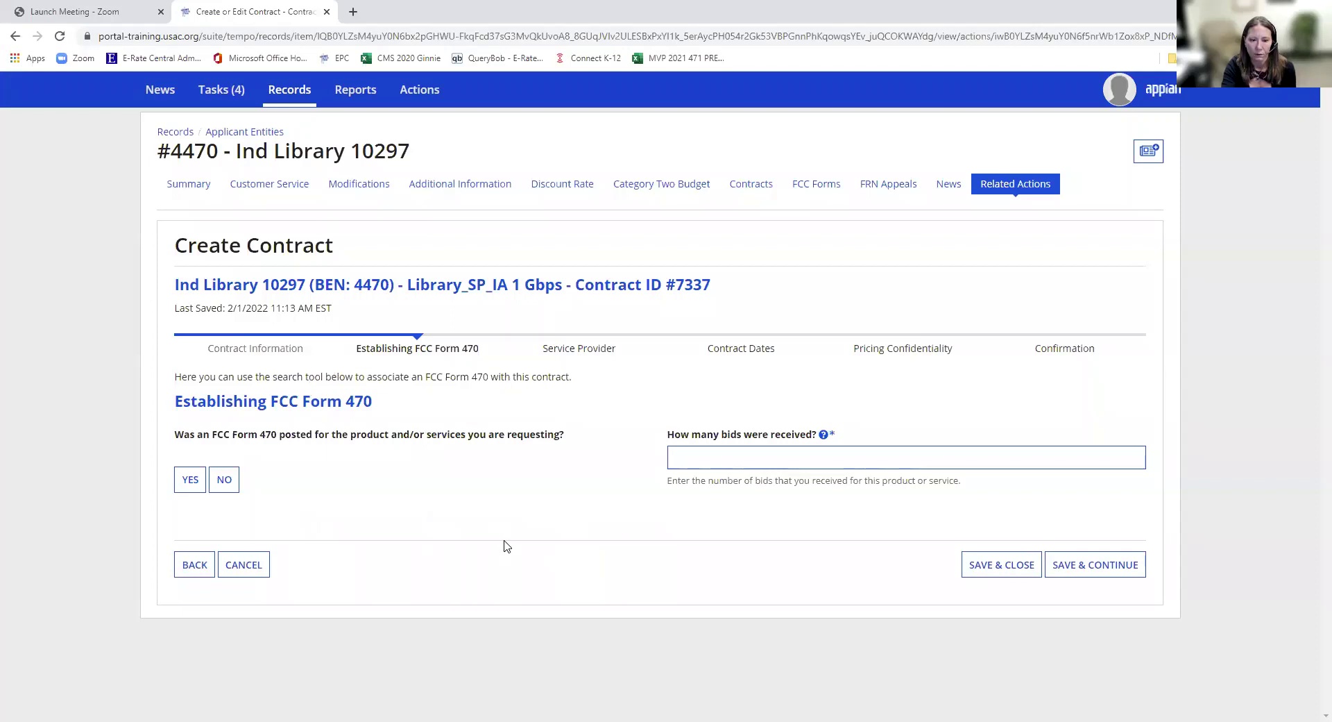
# - Record that an FCC Form 470 was posted and 3 bids were received
pyautogui.click(195, 478)
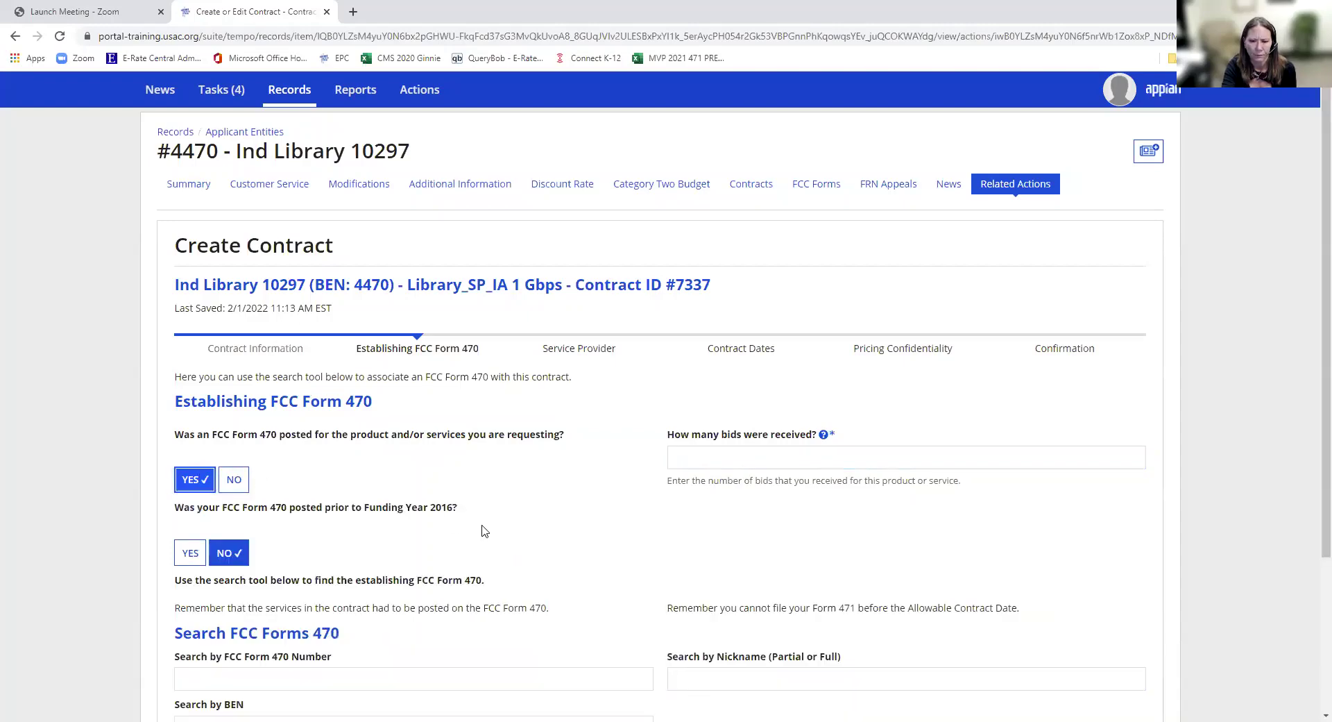
pyautogui.scroll(-1, 504, 514)
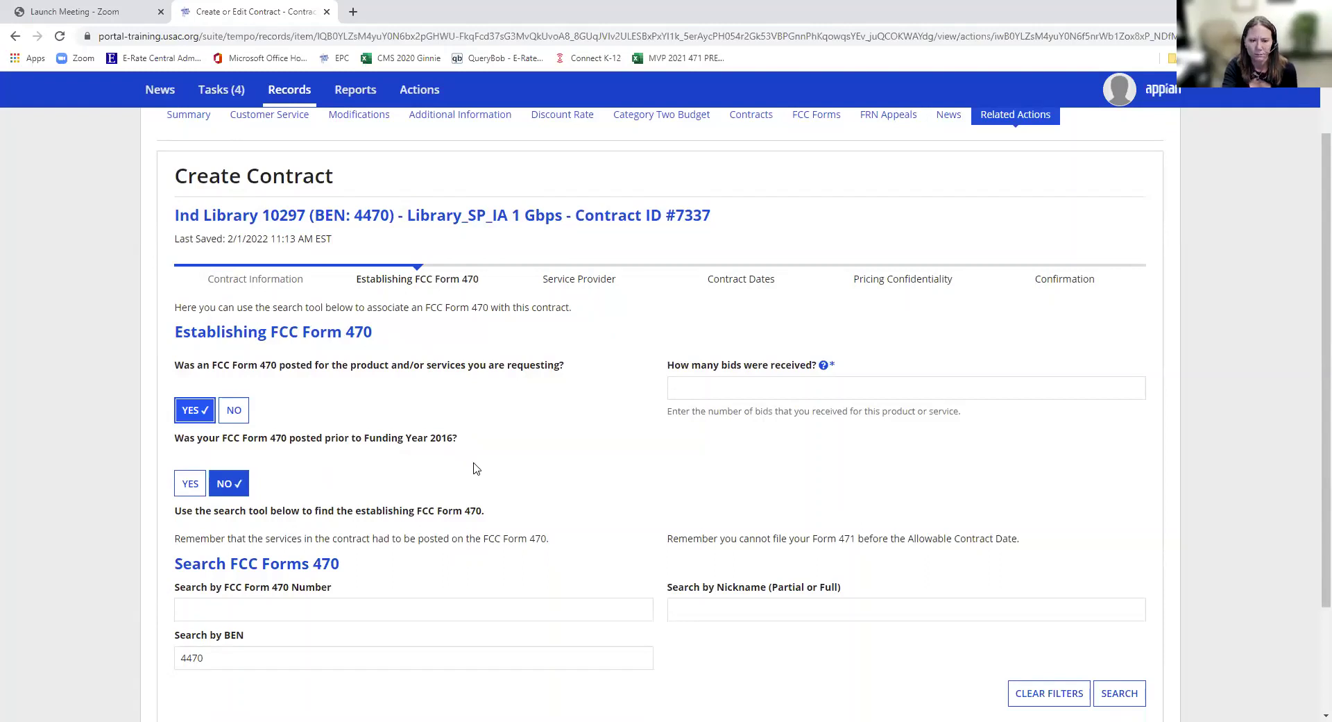
pyautogui.click(701, 396)
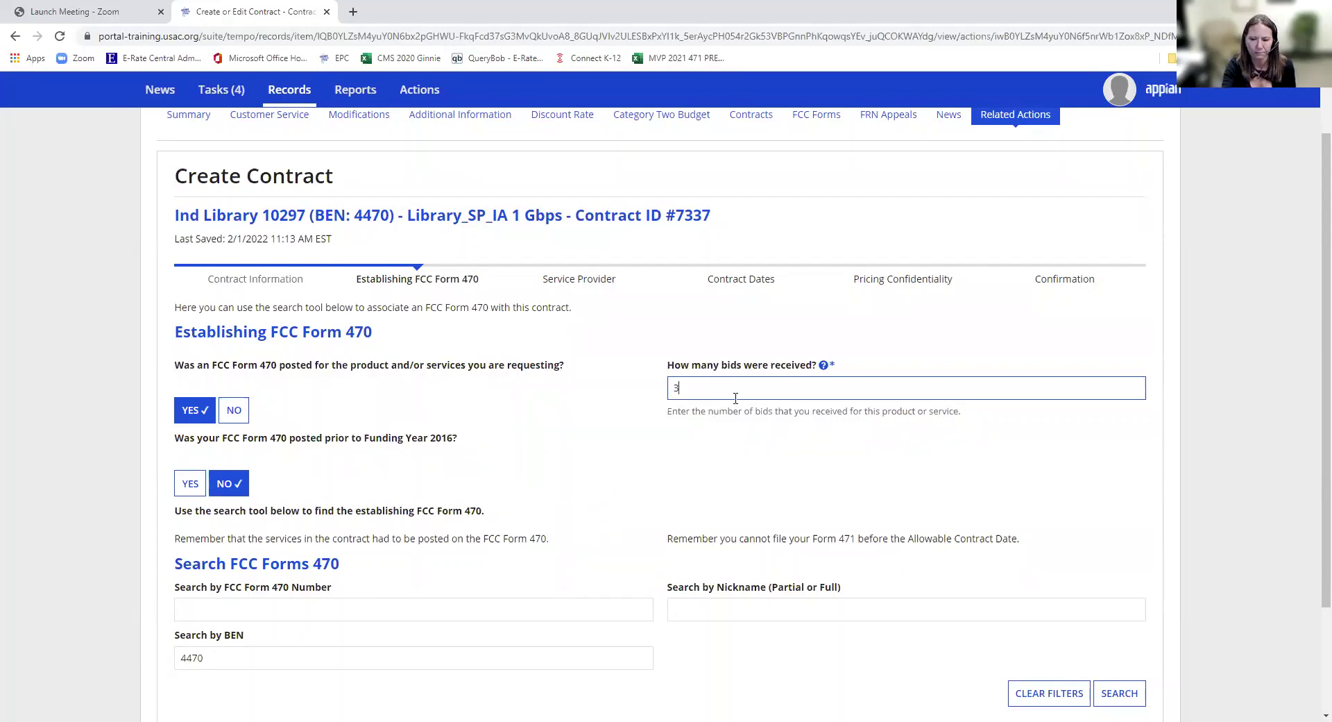
pyautogui.scroll(-2, 871, 514)
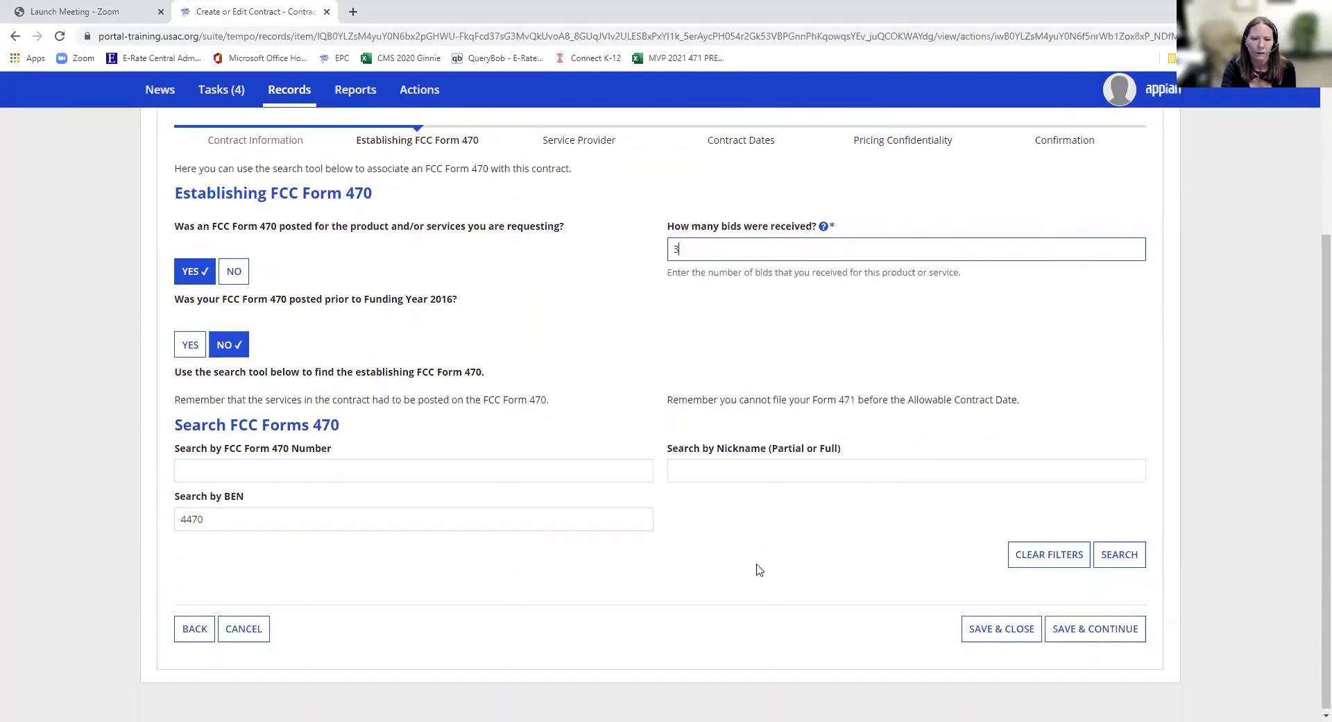
pyautogui.click(546, 478)
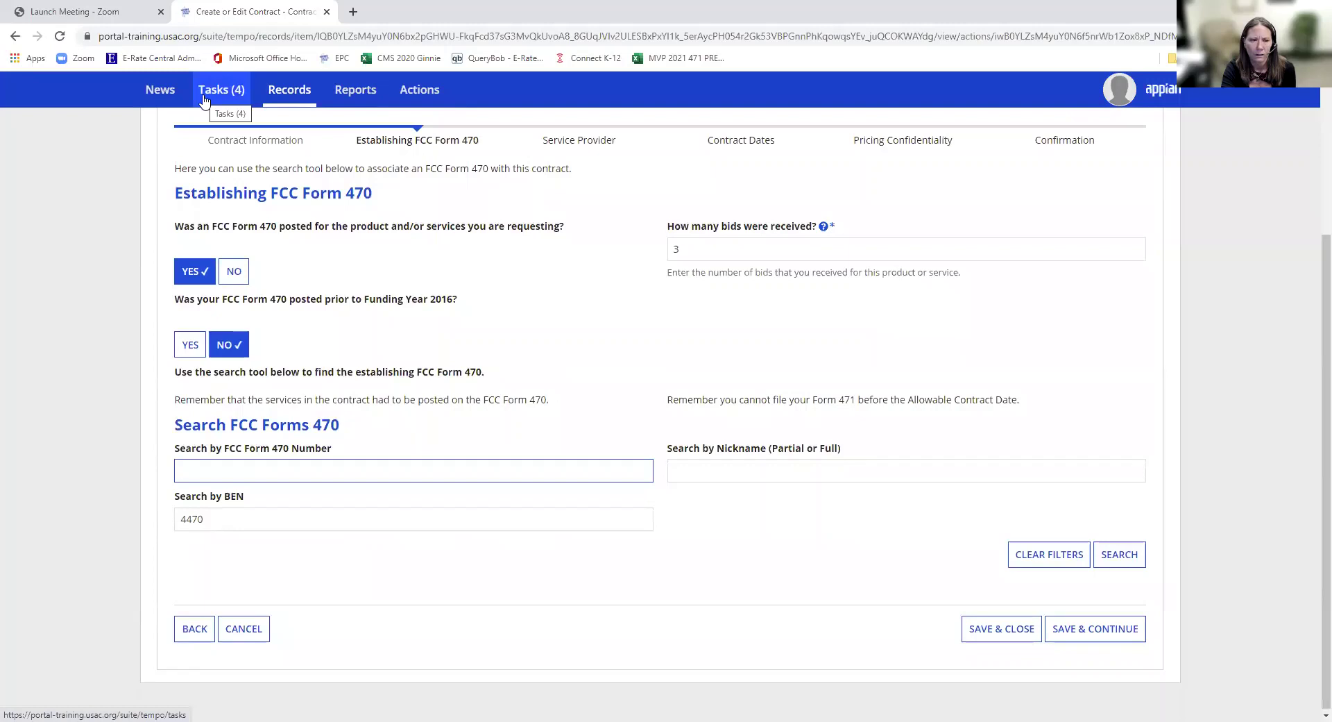
# - Open the Tasks list in a new tab and in this one, leaving the unfinished contract
pyautogui.click(203, 101)
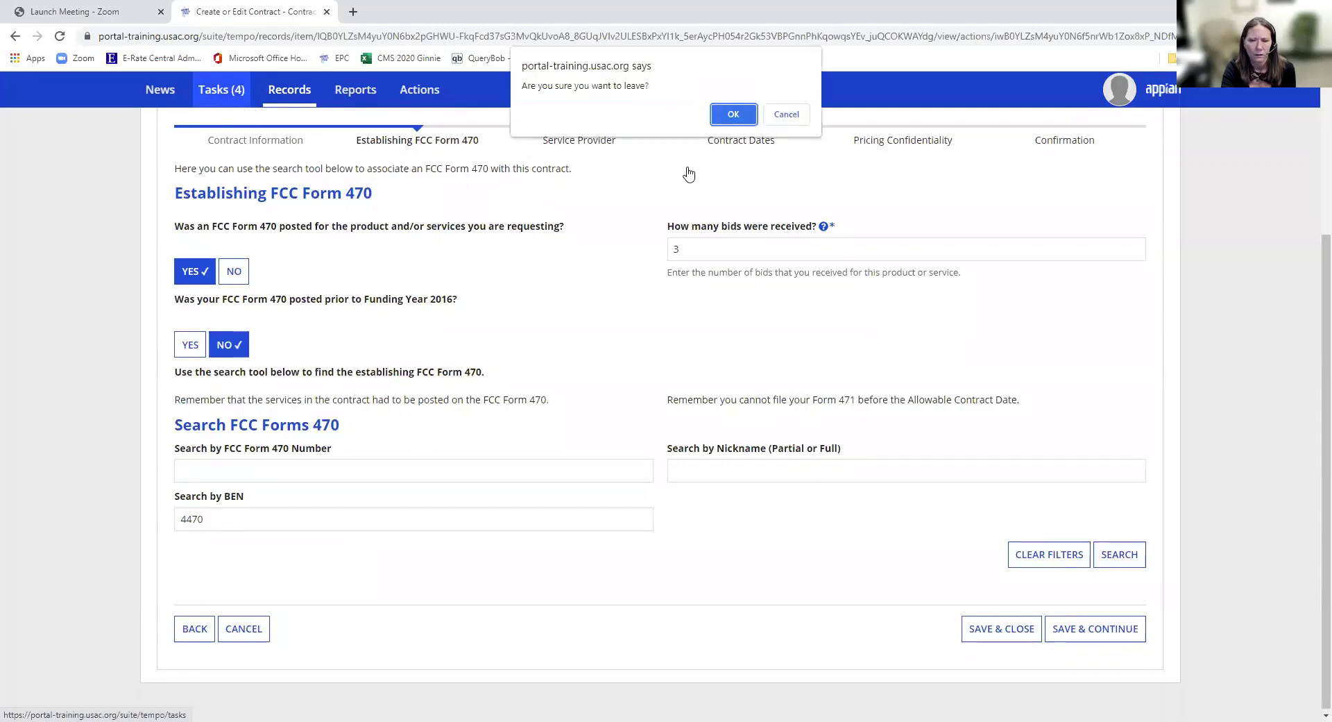
pyautogui.click(783, 117)
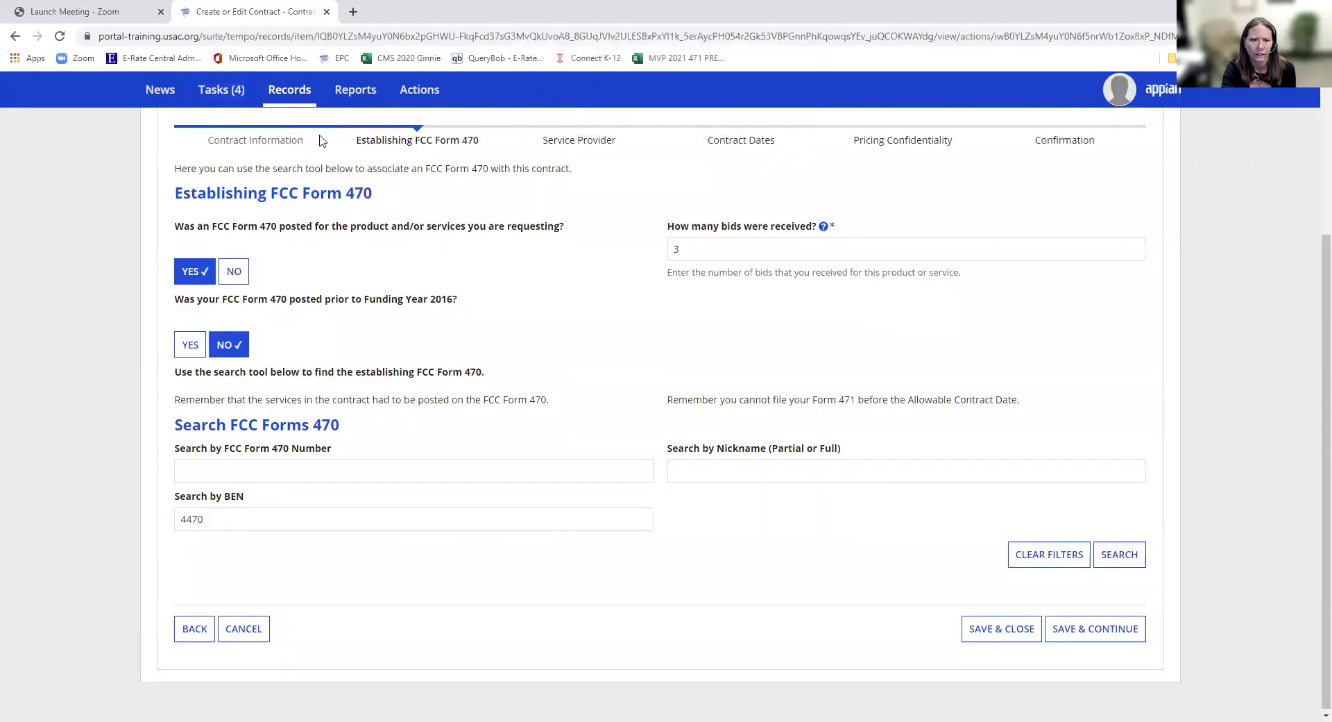
pyautogui.rightClick(214, 95)
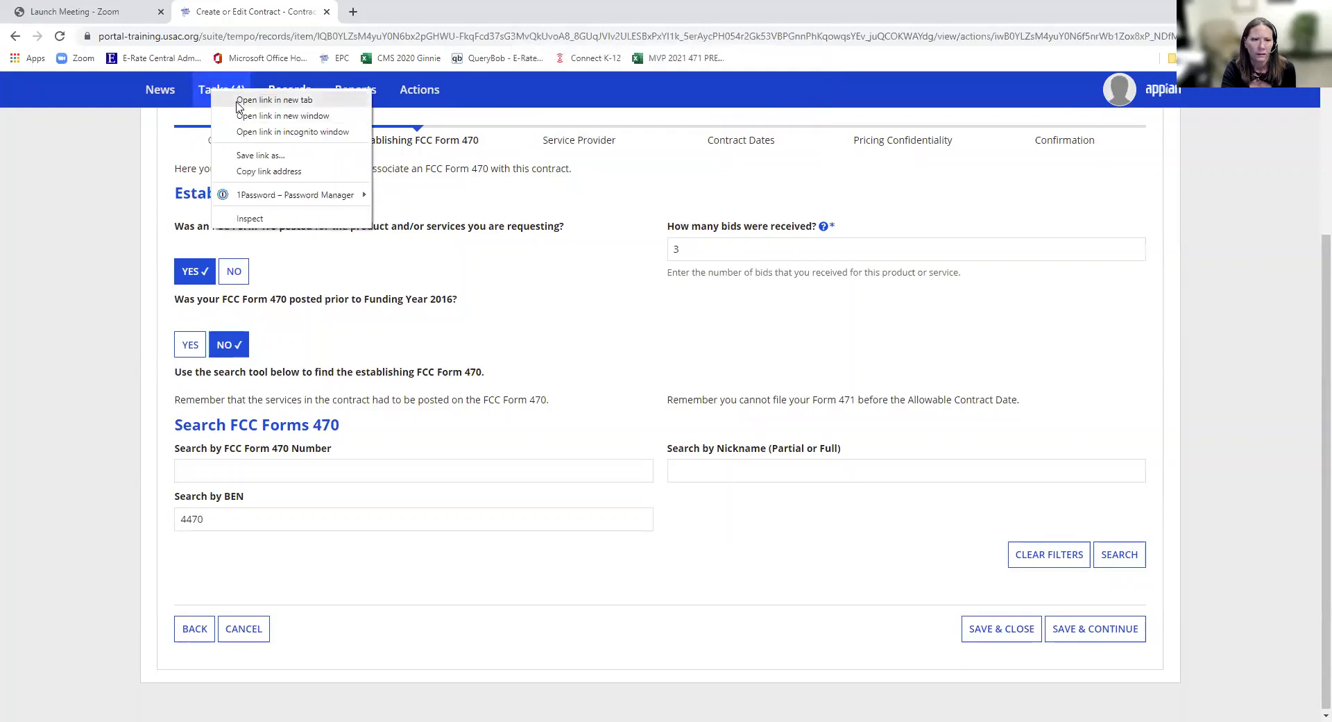
pyautogui.click(274, 99)
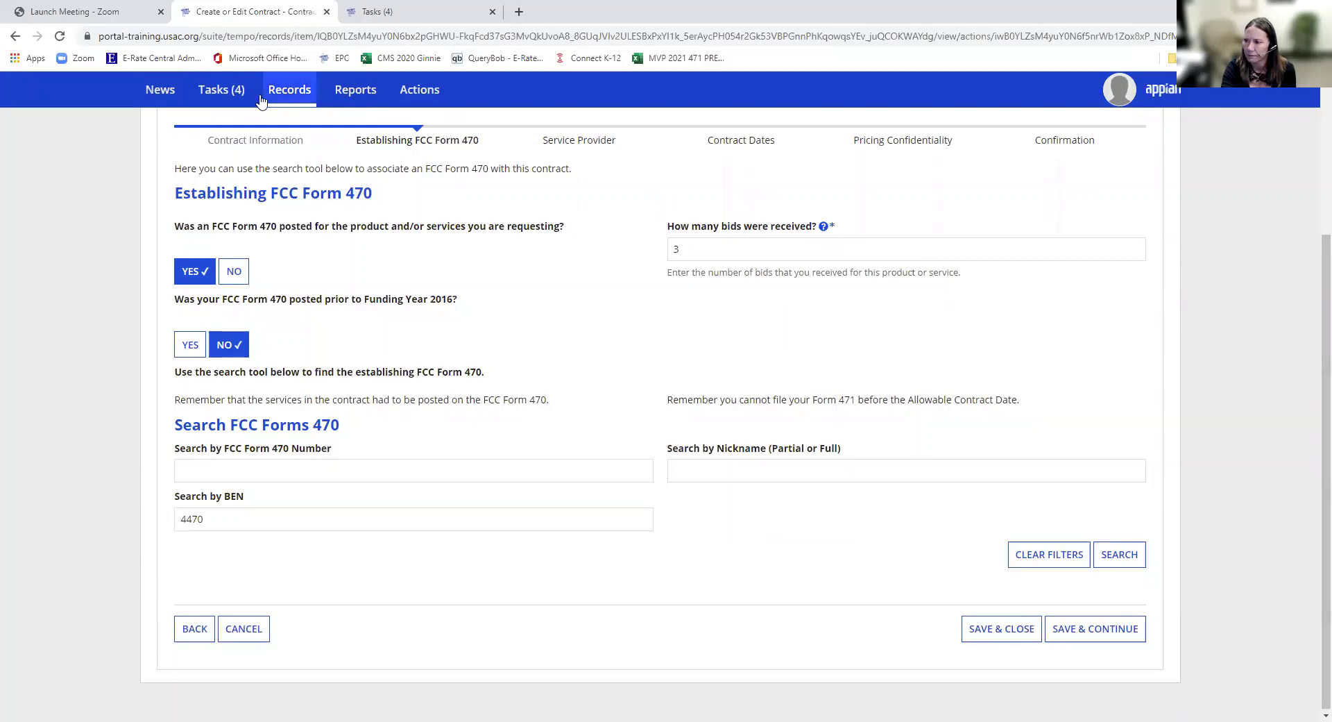
pyautogui.click(223, 95)
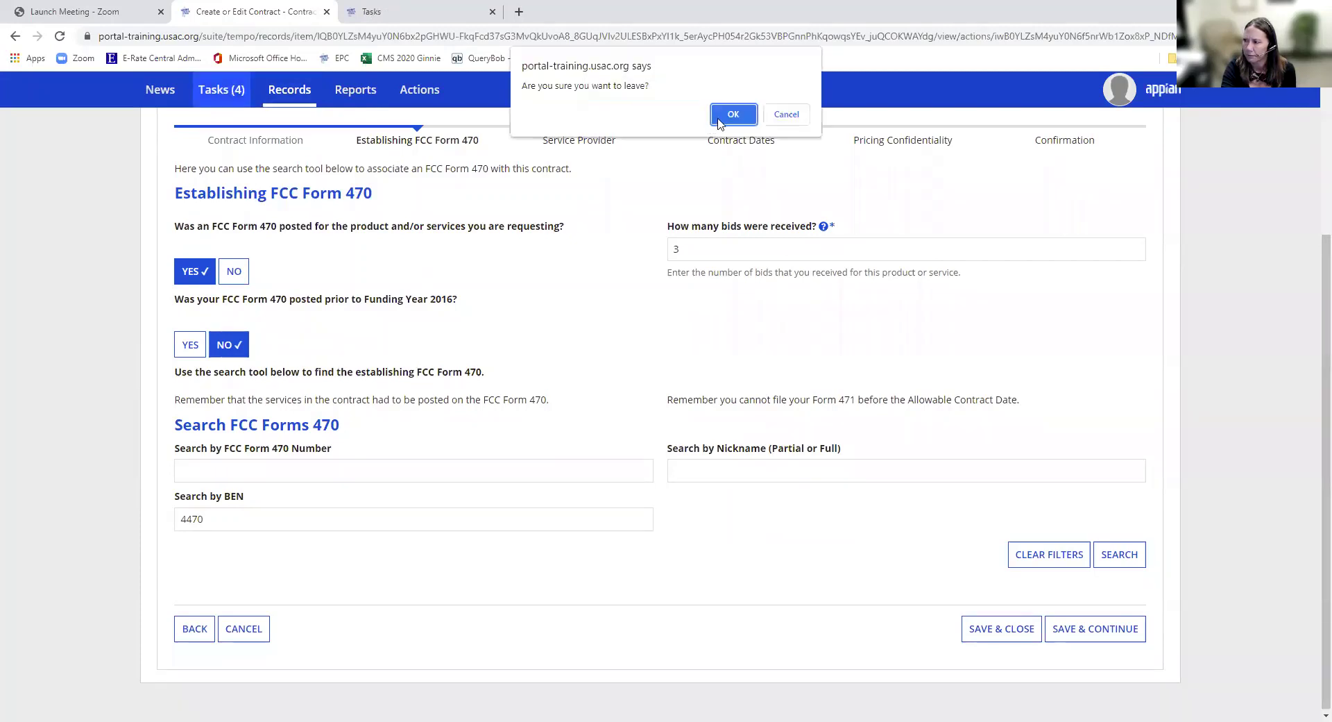
pyautogui.click(731, 111)
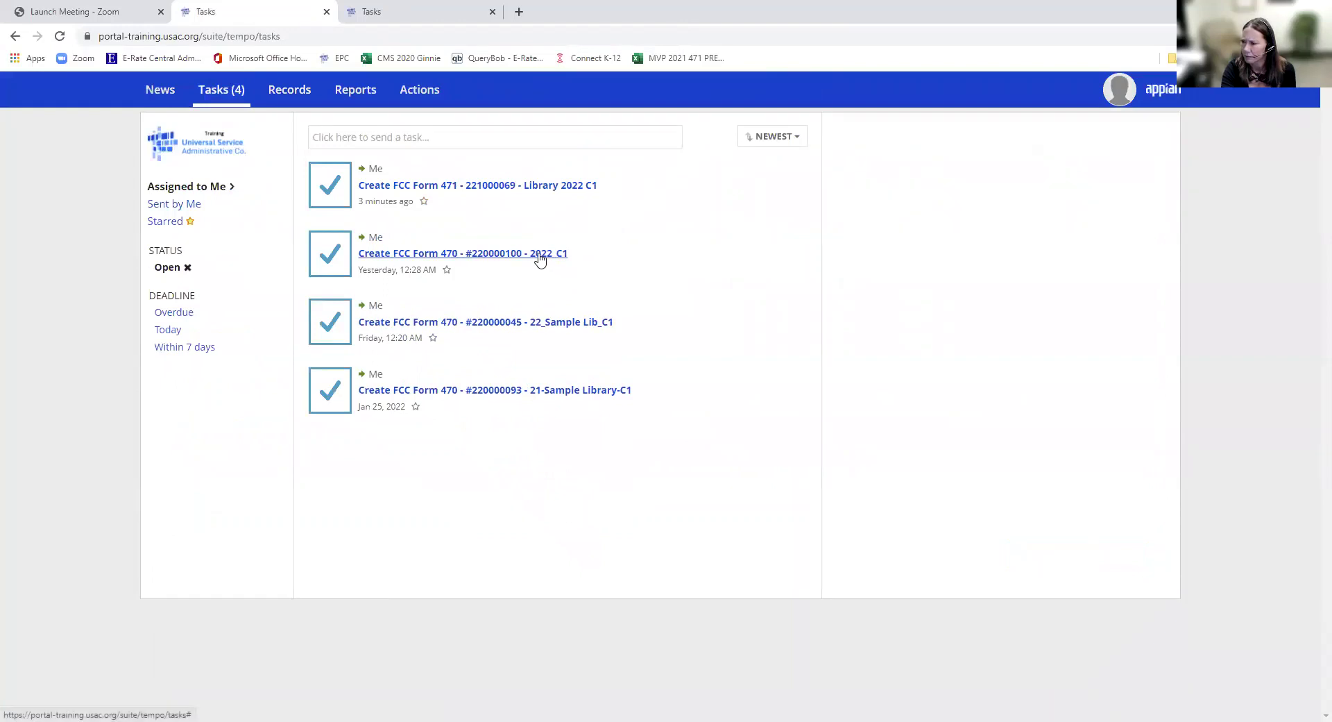
# - Advance the 22_Sample Lib_C1 Form 470 through its remaining pages to review, then return to Tasks
pyautogui.click(511, 324)
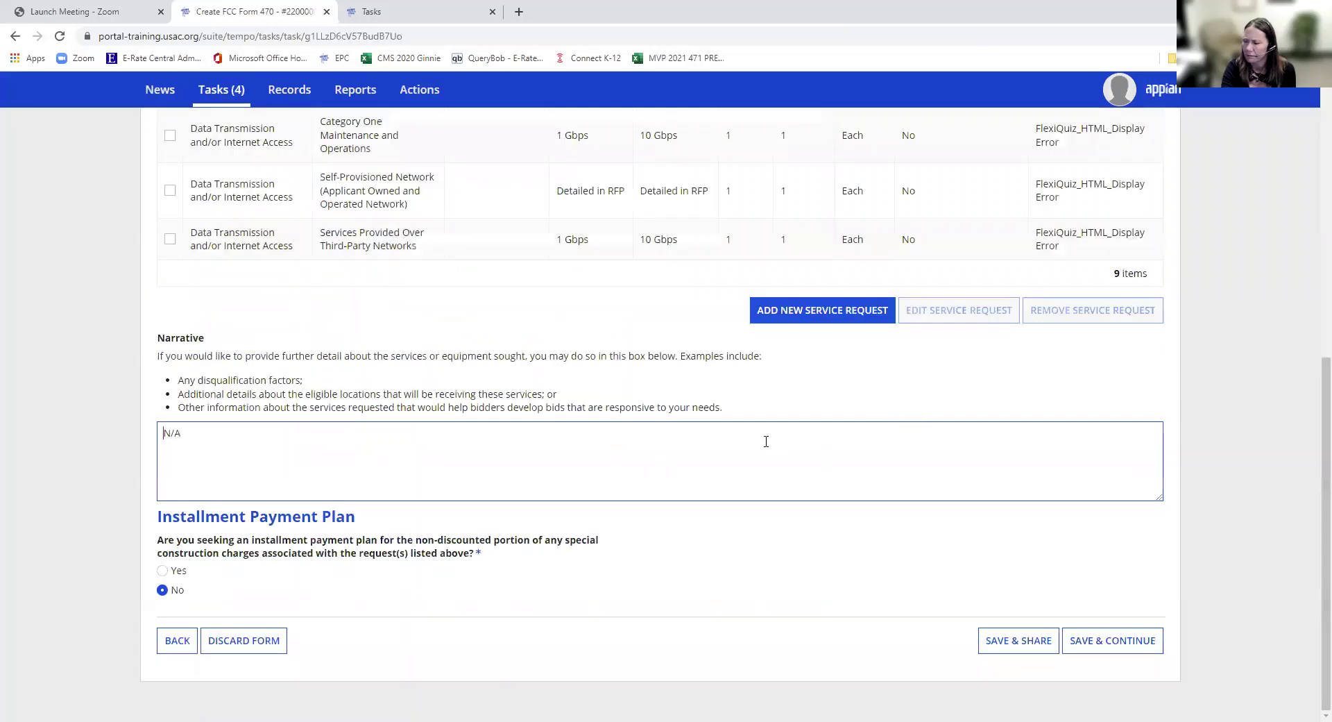
pyautogui.click(1084, 651)
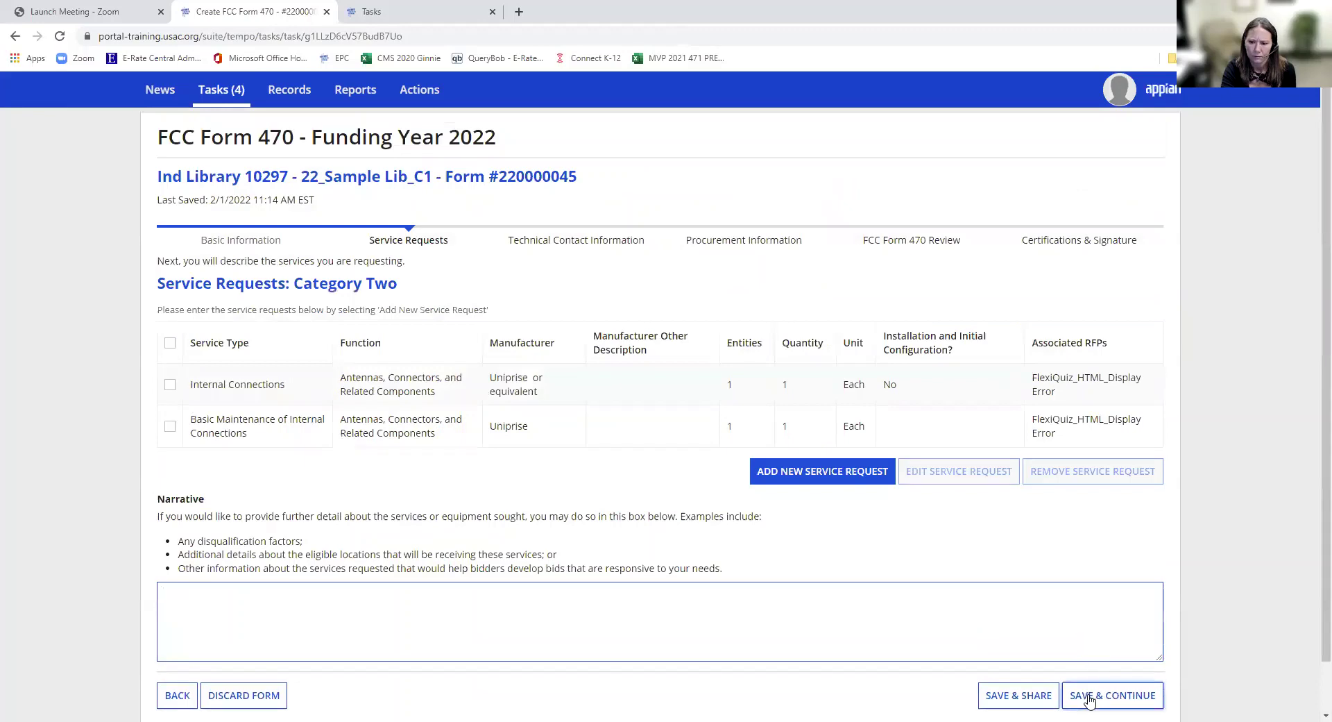
pyautogui.click(1086, 696)
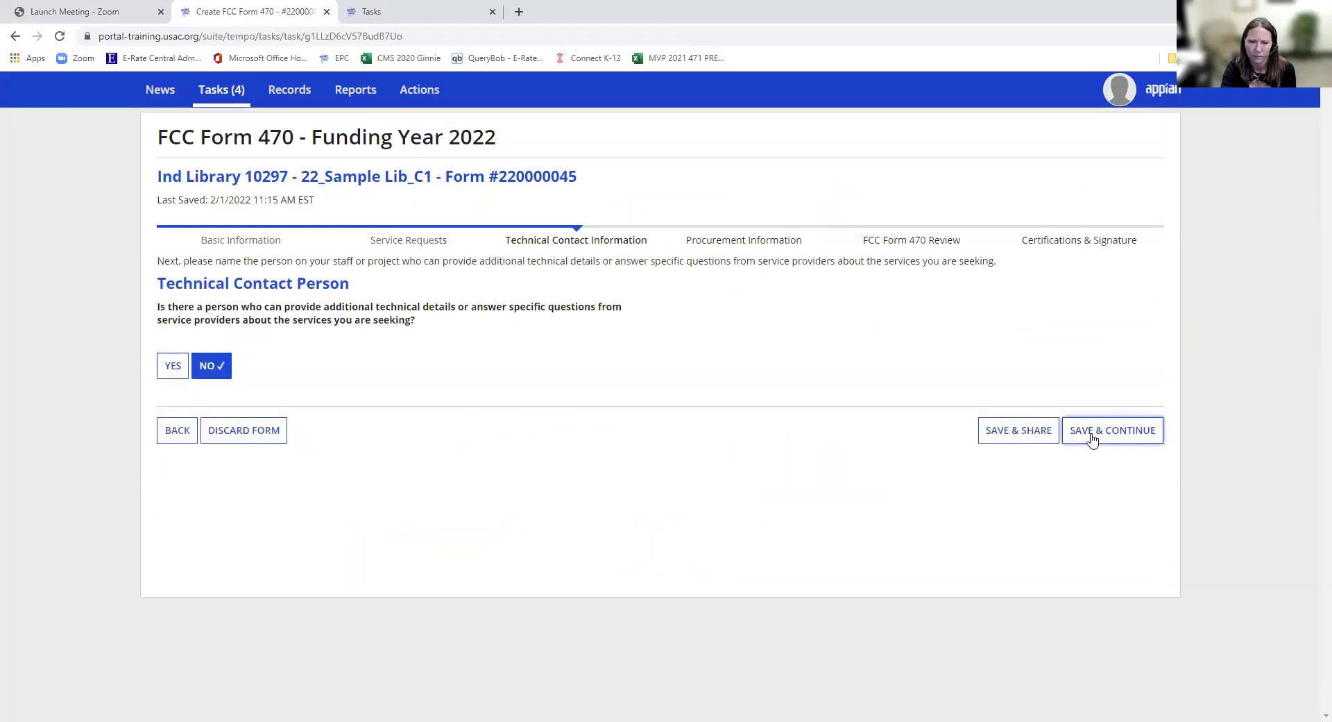
pyautogui.click(1091, 436)
pyautogui.click(1078, 422)
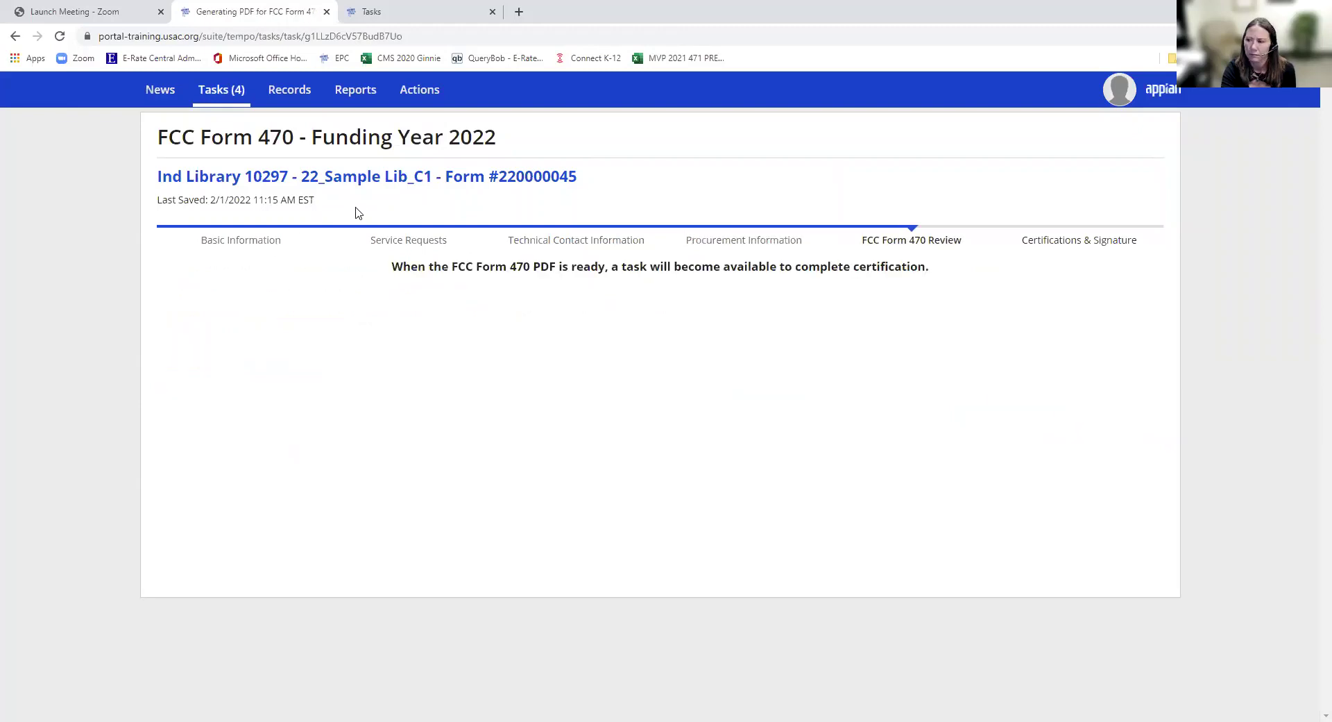
pyautogui.click(215, 103)
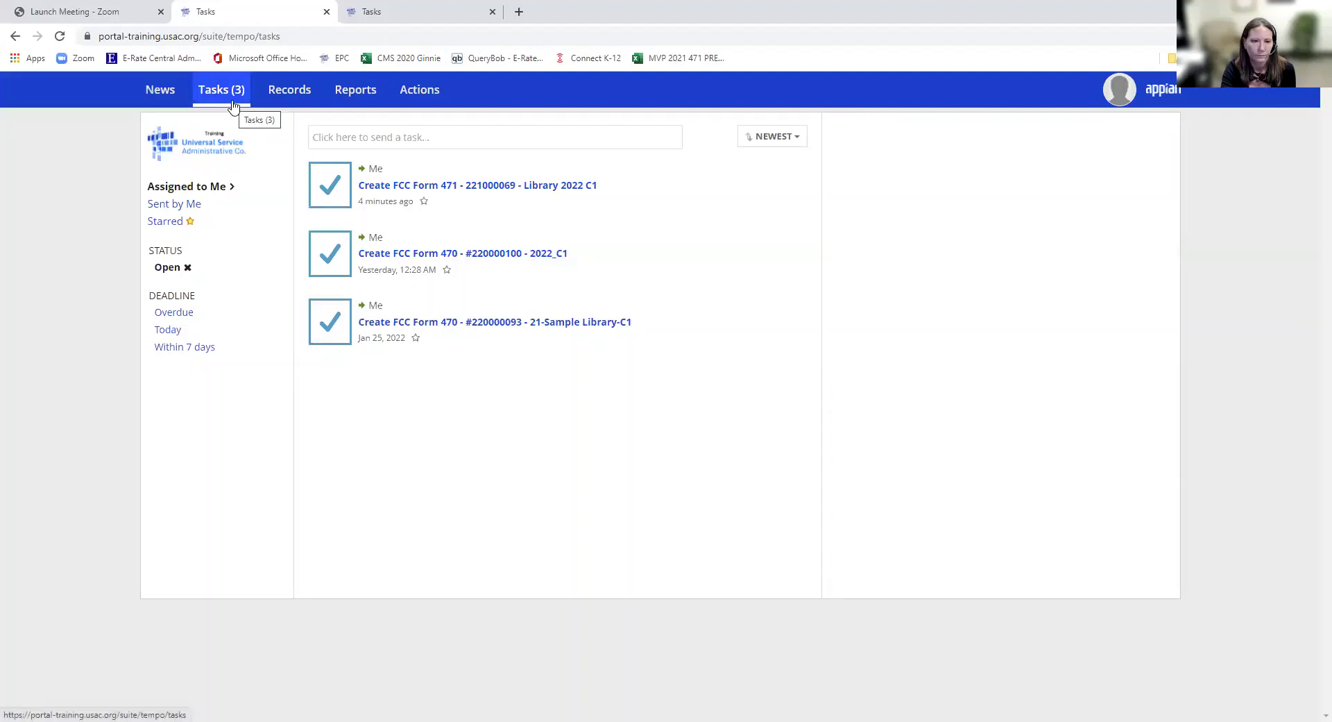
# - Close the duplicate Tasks tab, refresh Tasks, and continue the new Form 470 task to certification
pyautogui.click(234, 105)
pyautogui.click(419, 9)
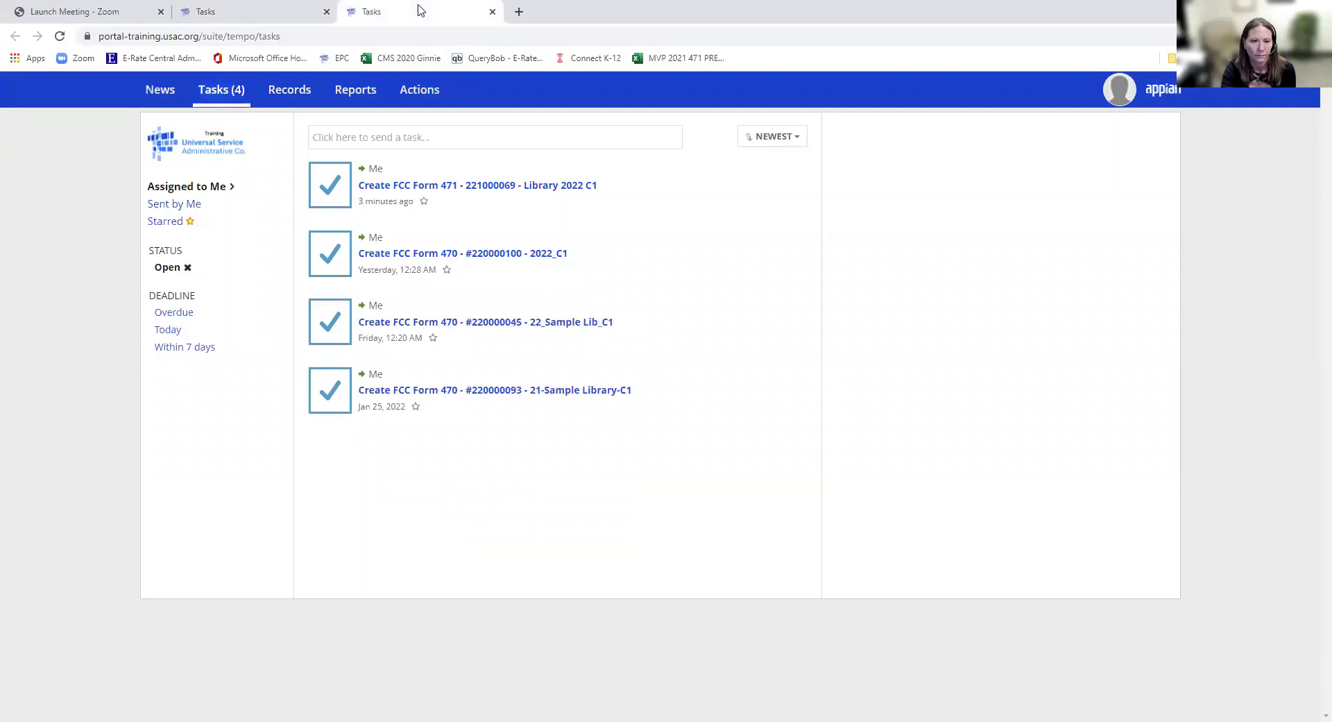
pyautogui.click(492, 13)
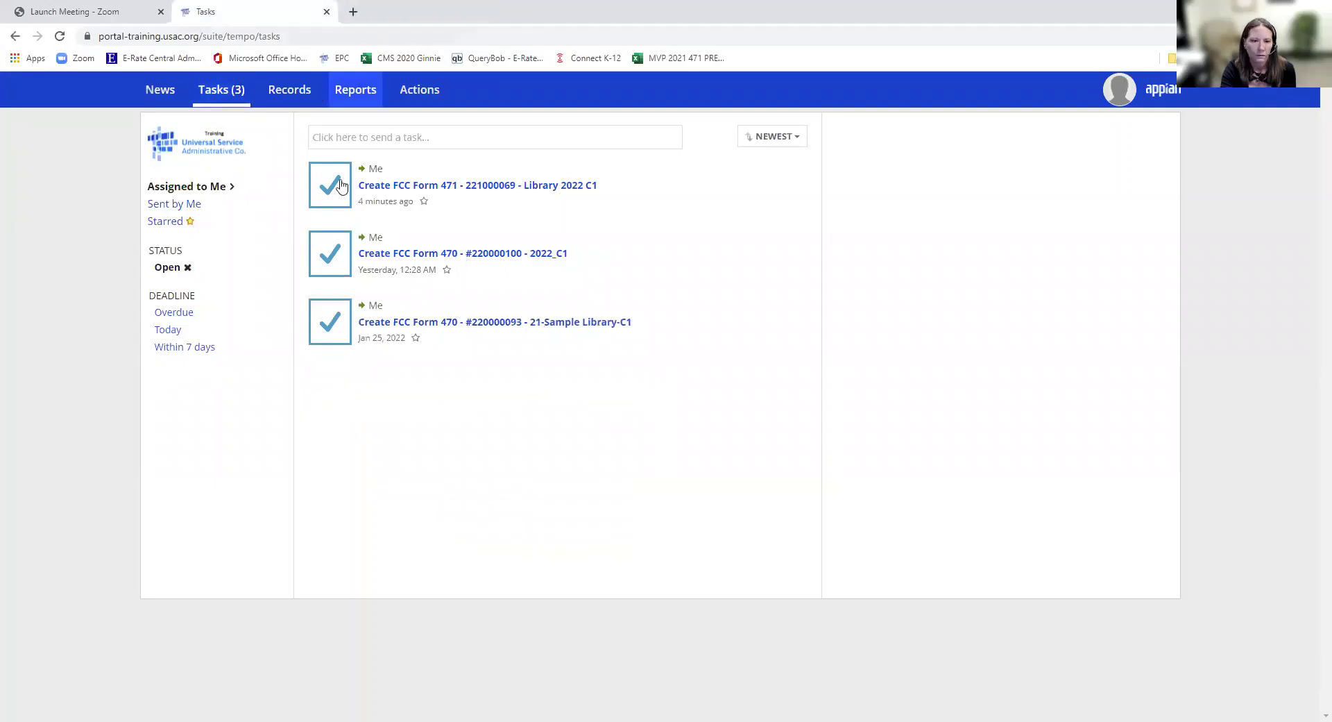
pyautogui.click(243, 101)
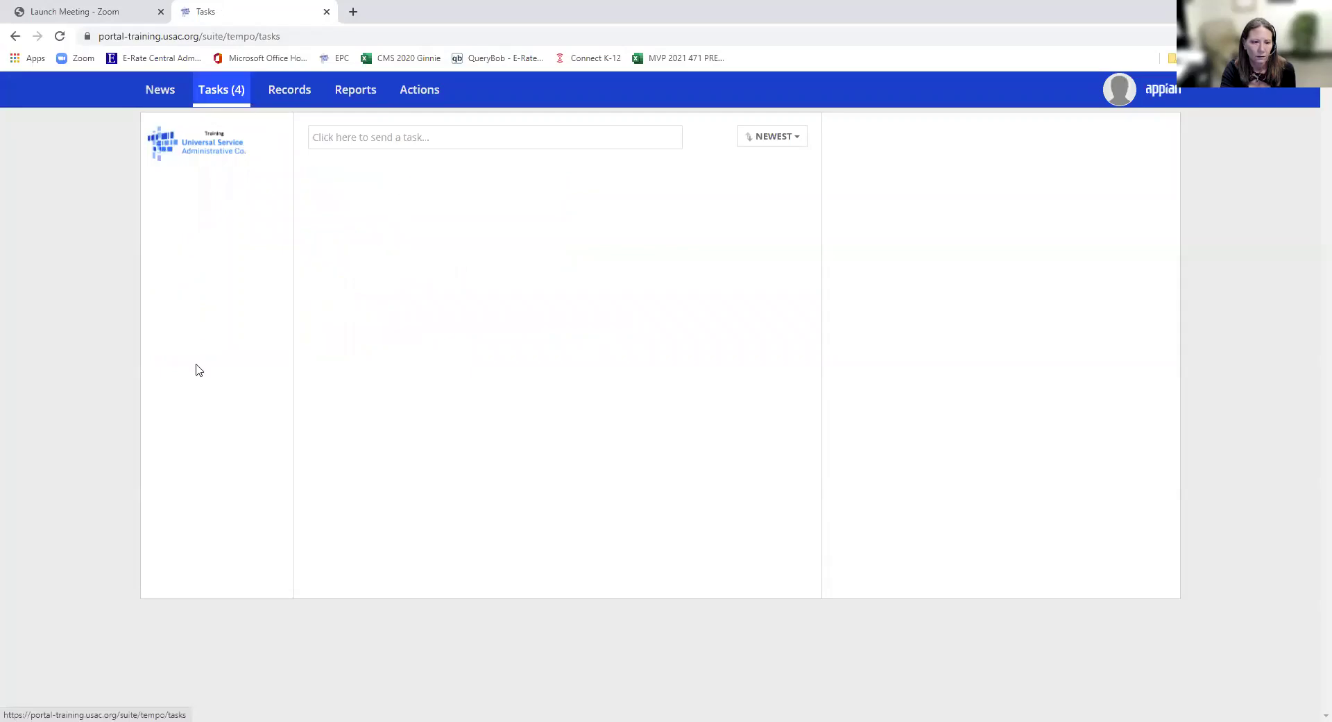
pyautogui.click(1032, 361)
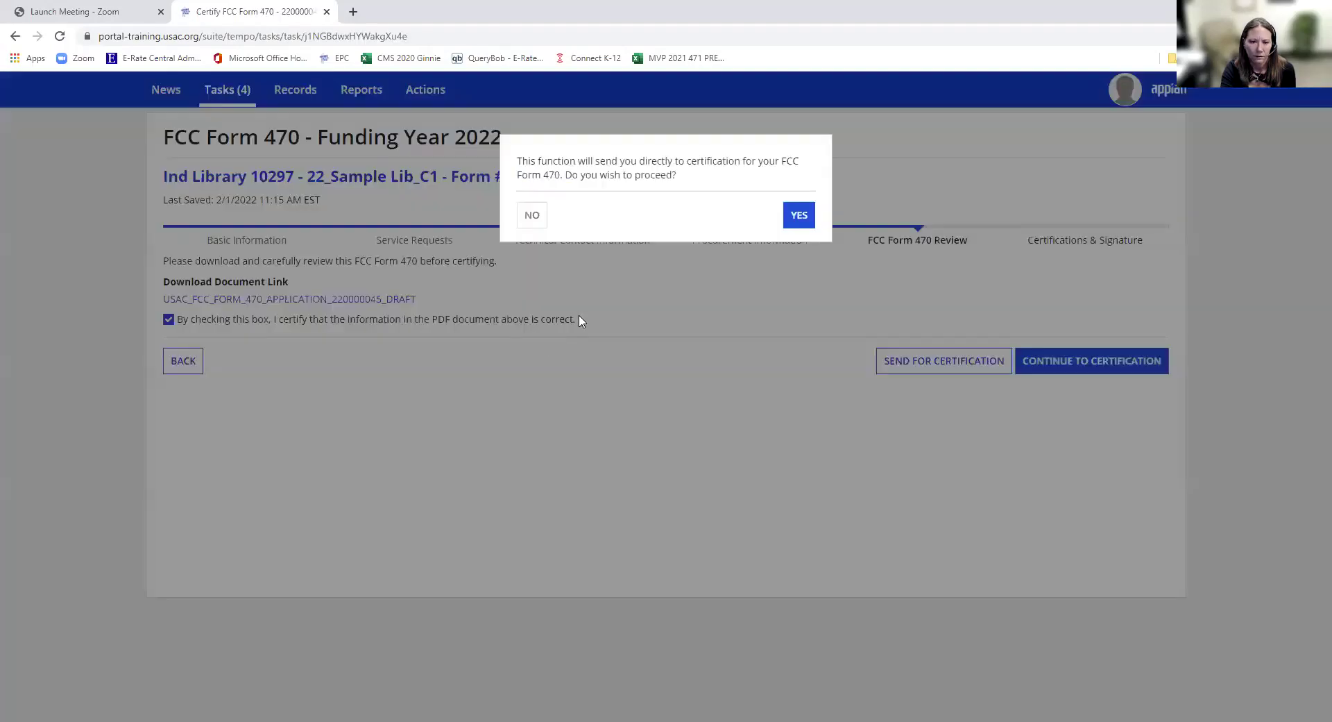
# - Confirm going to certification and tick all seven certification statements for Form 470 #220000045
pyautogui.click(805, 224)
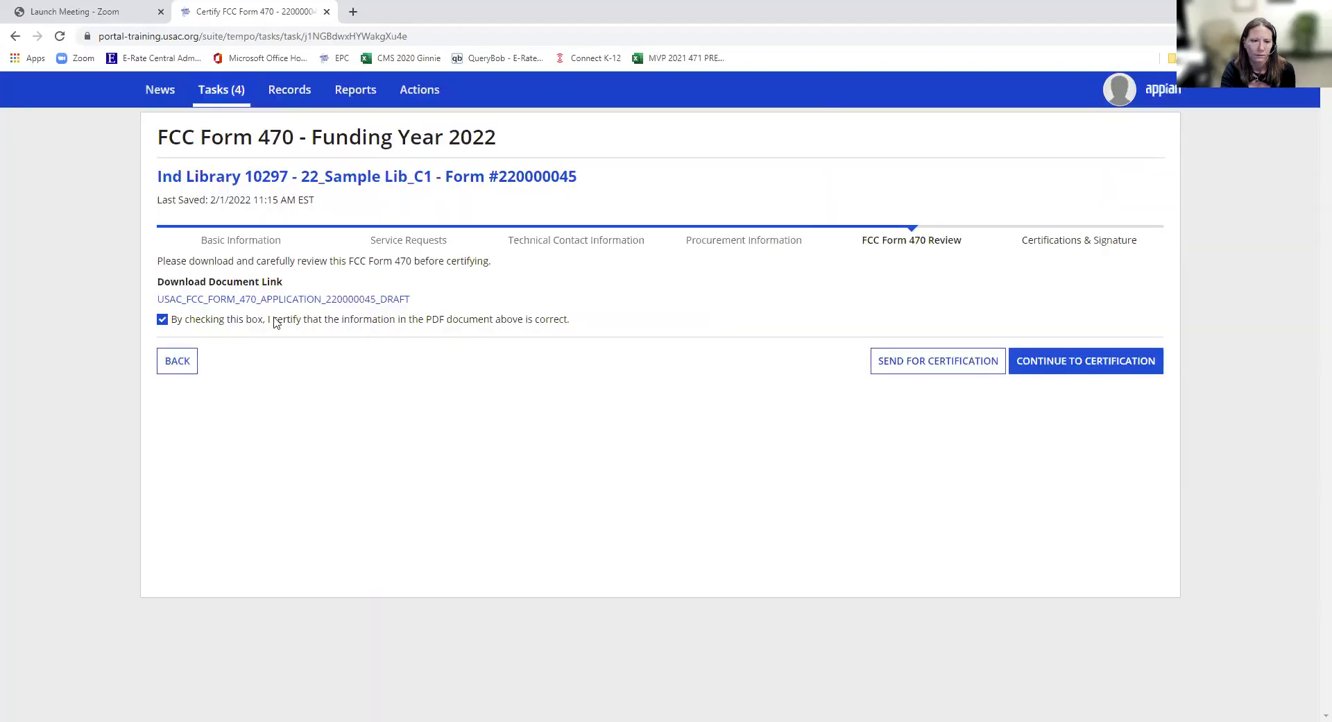
pyautogui.click(161, 305)
pyautogui.click(162, 365)
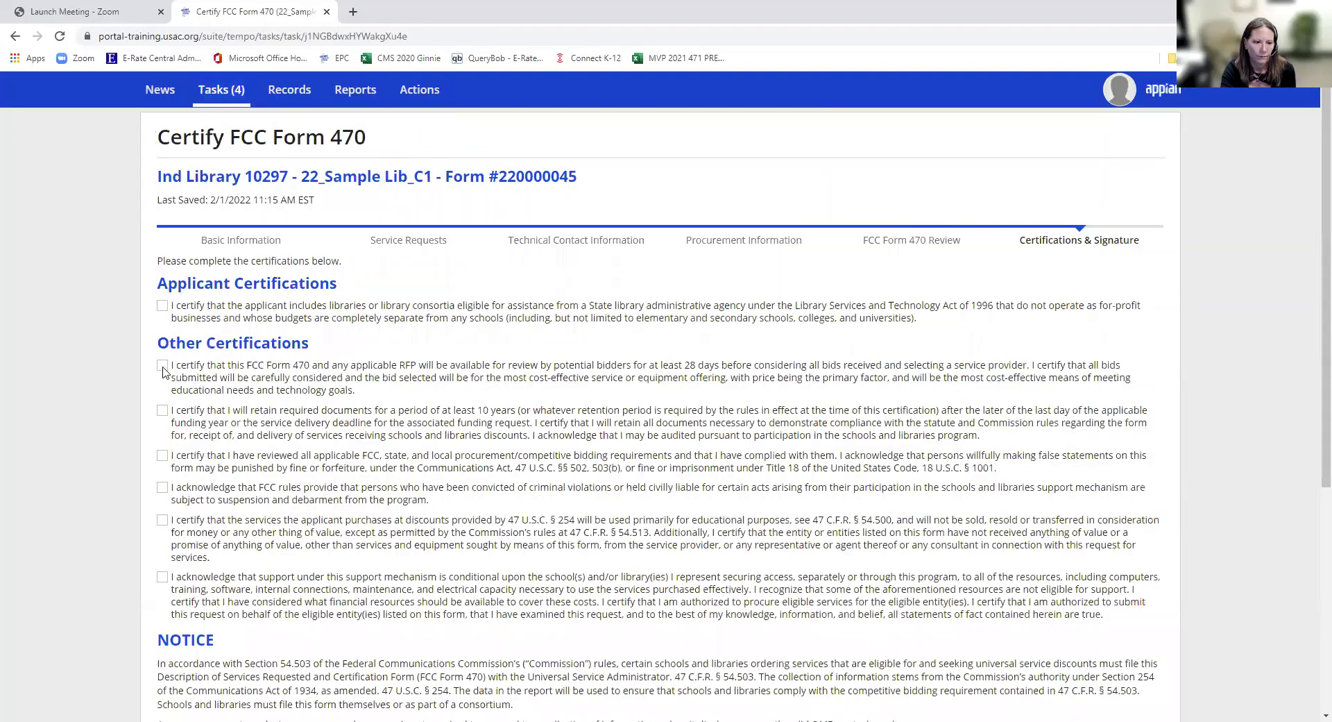
pyautogui.click(162, 411)
pyautogui.click(162, 456)
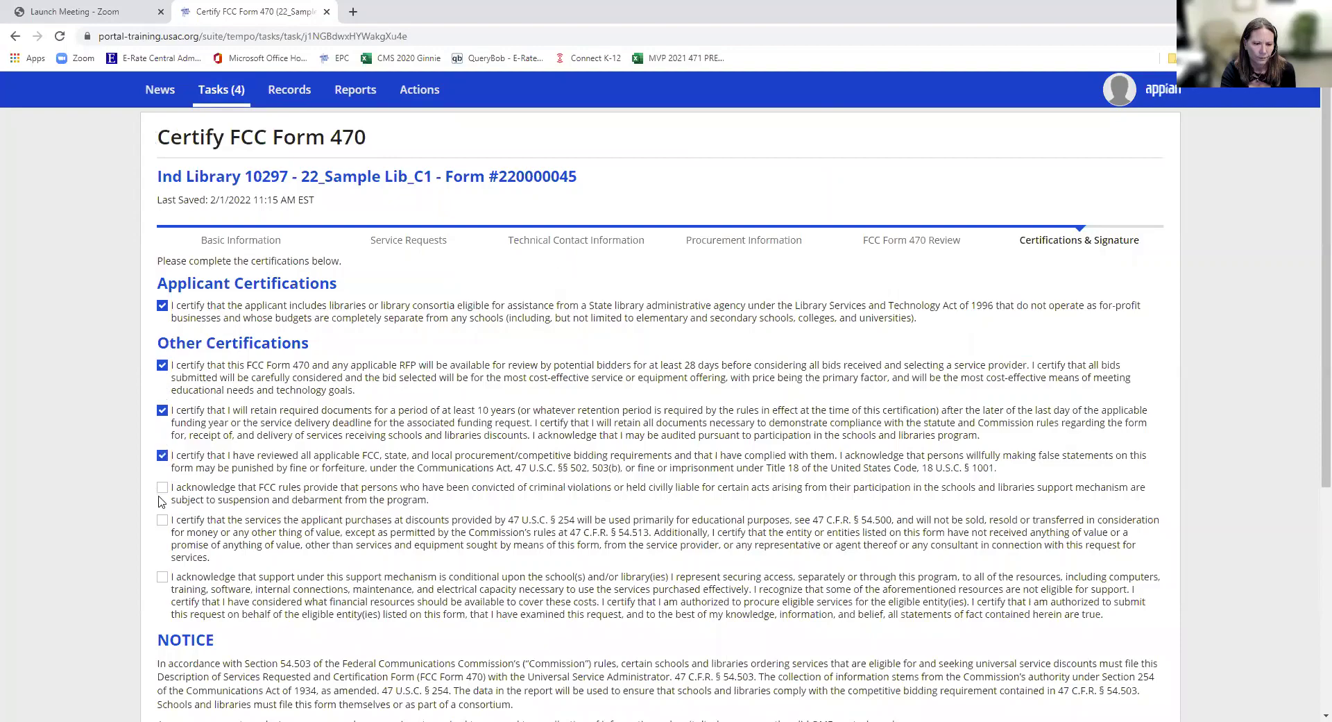
pyautogui.click(161, 488)
pyautogui.click(162, 521)
pyautogui.click(161, 580)
pyautogui.scroll(-3, 161, 565)
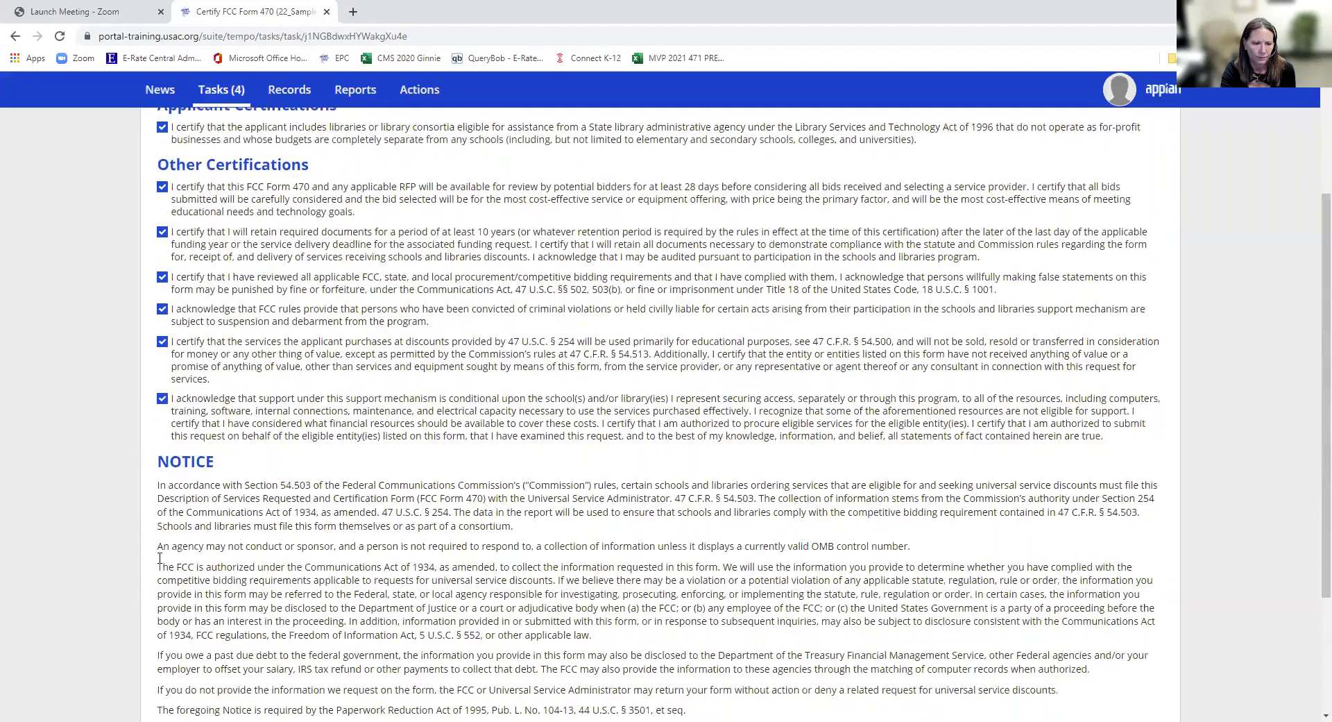
pyautogui.scroll(-2, 159, 557)
pyautogui.scroll(-2, 1153, 650)
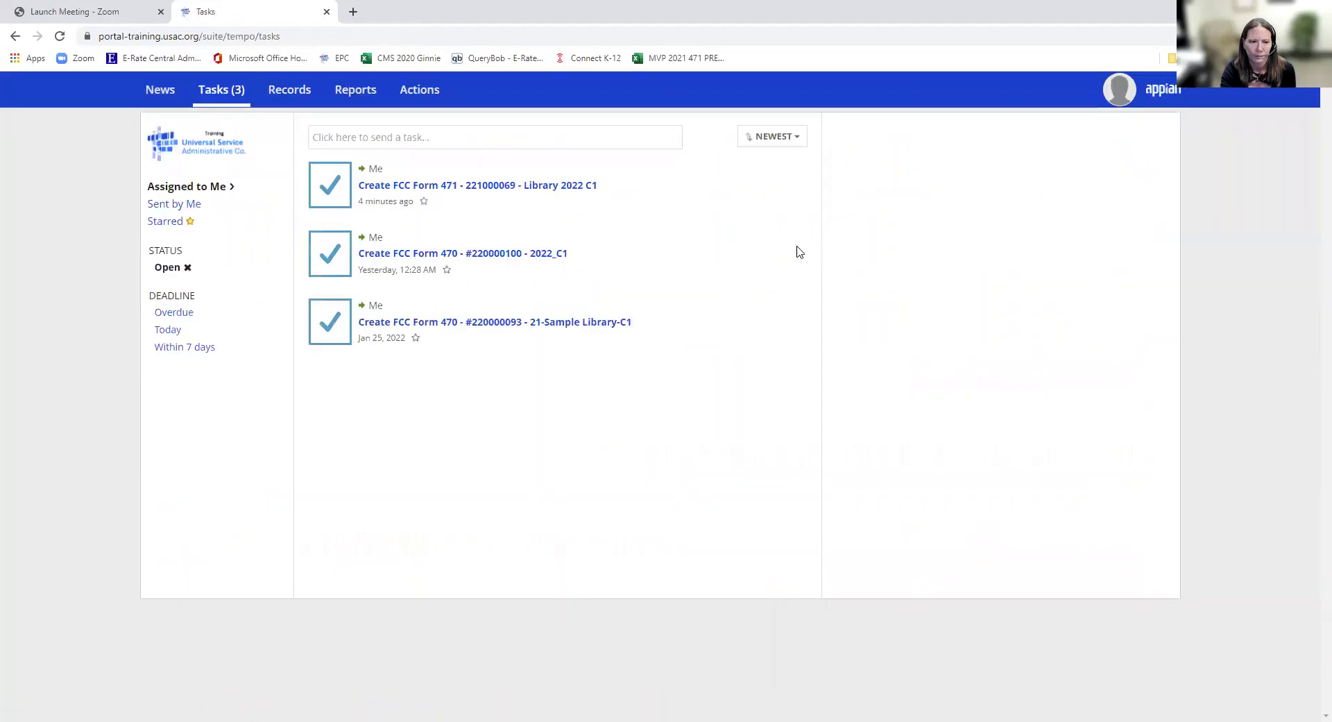
# - Check the News feed, then open Records > Reports > My Applicant Landing Page
pyautogui.click(159, 90)
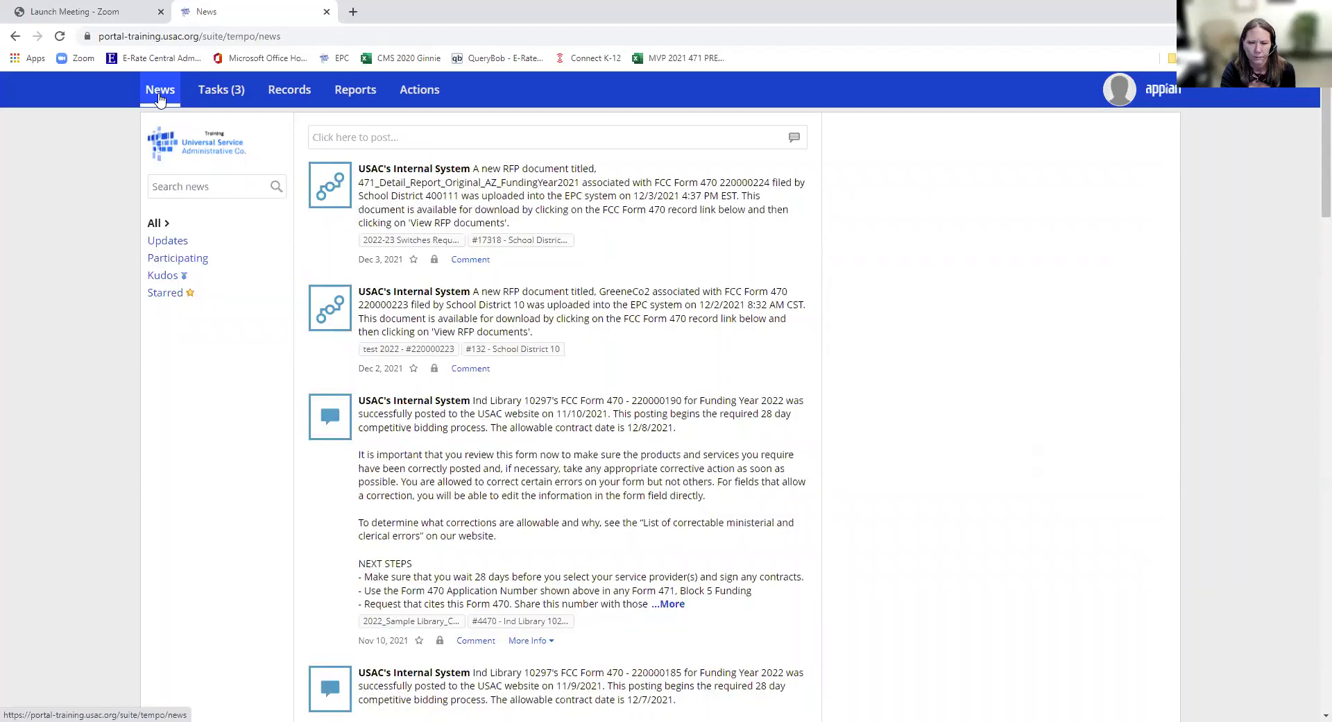
pyautogui.click(159, 98)
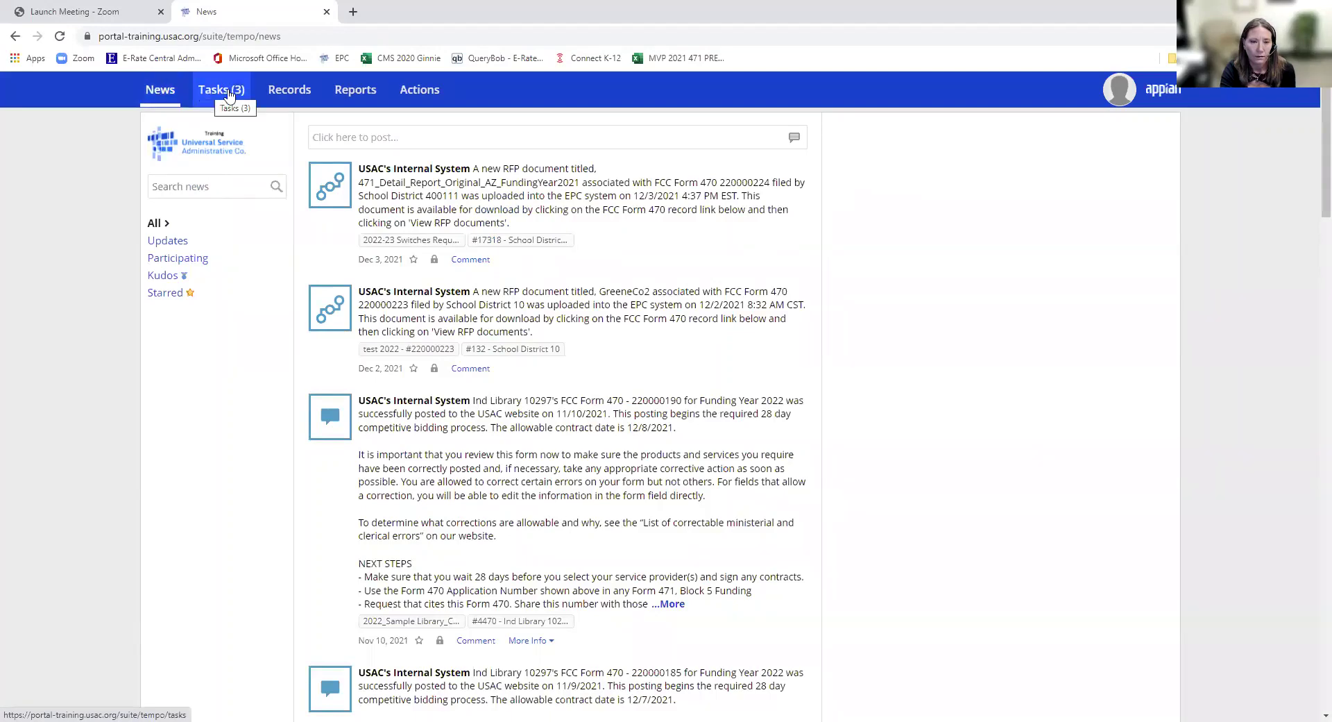
pyautogui.click(300, 93)
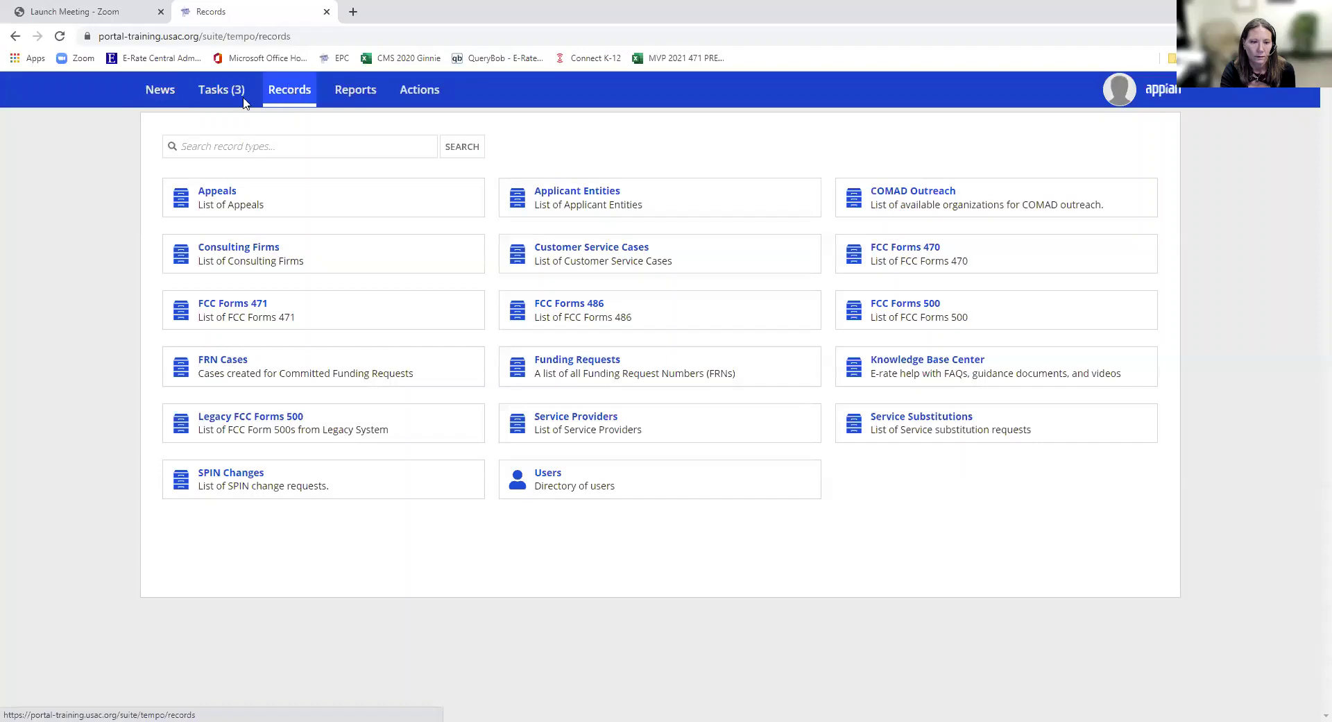
pyautogui.click(368, 91)
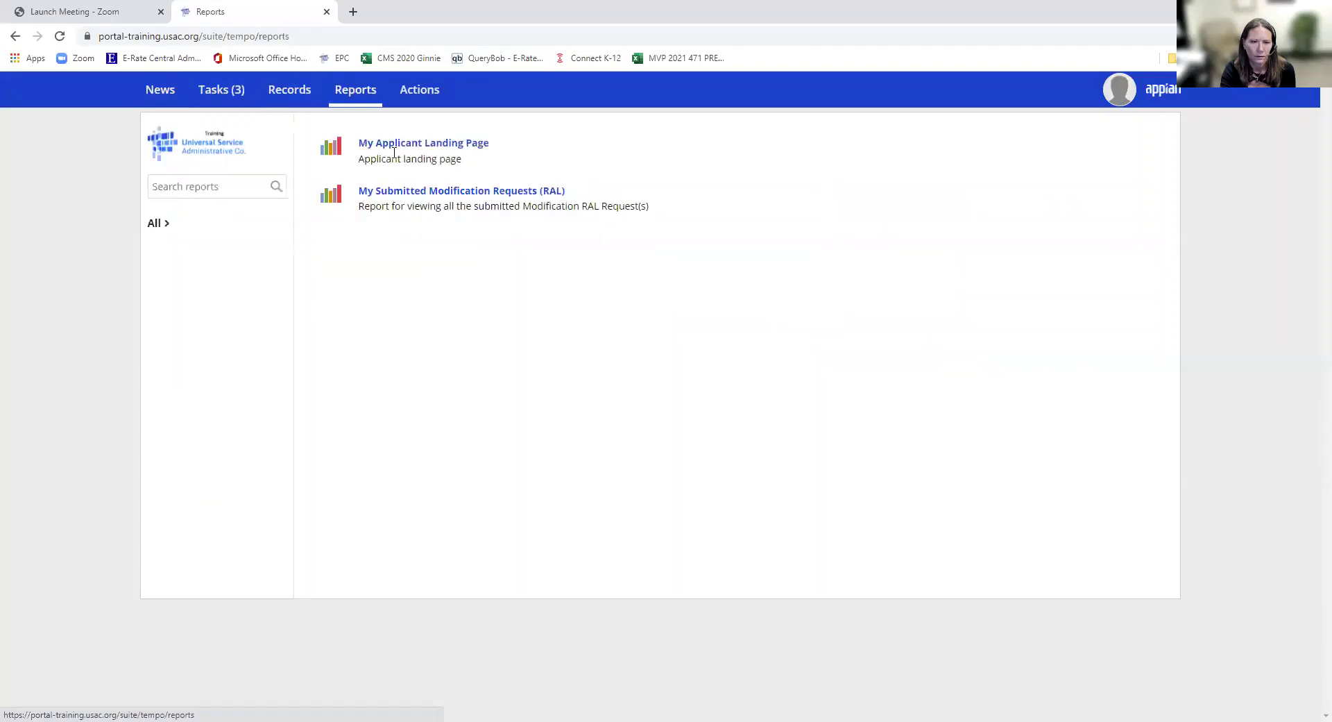
pyautogui.click(396, 146)
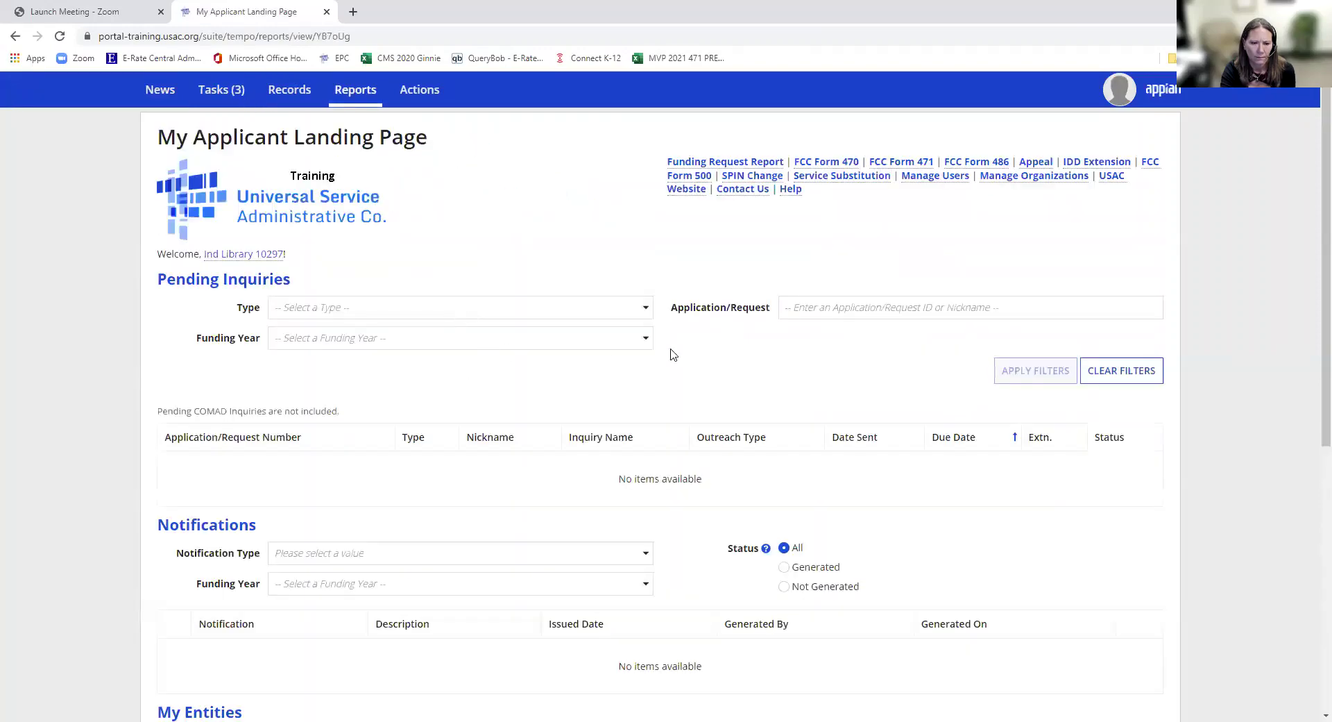
# - Inspect the Notification Type and pending inquiry Type dropdowns without changing them
pyautogui.click(646, 556)
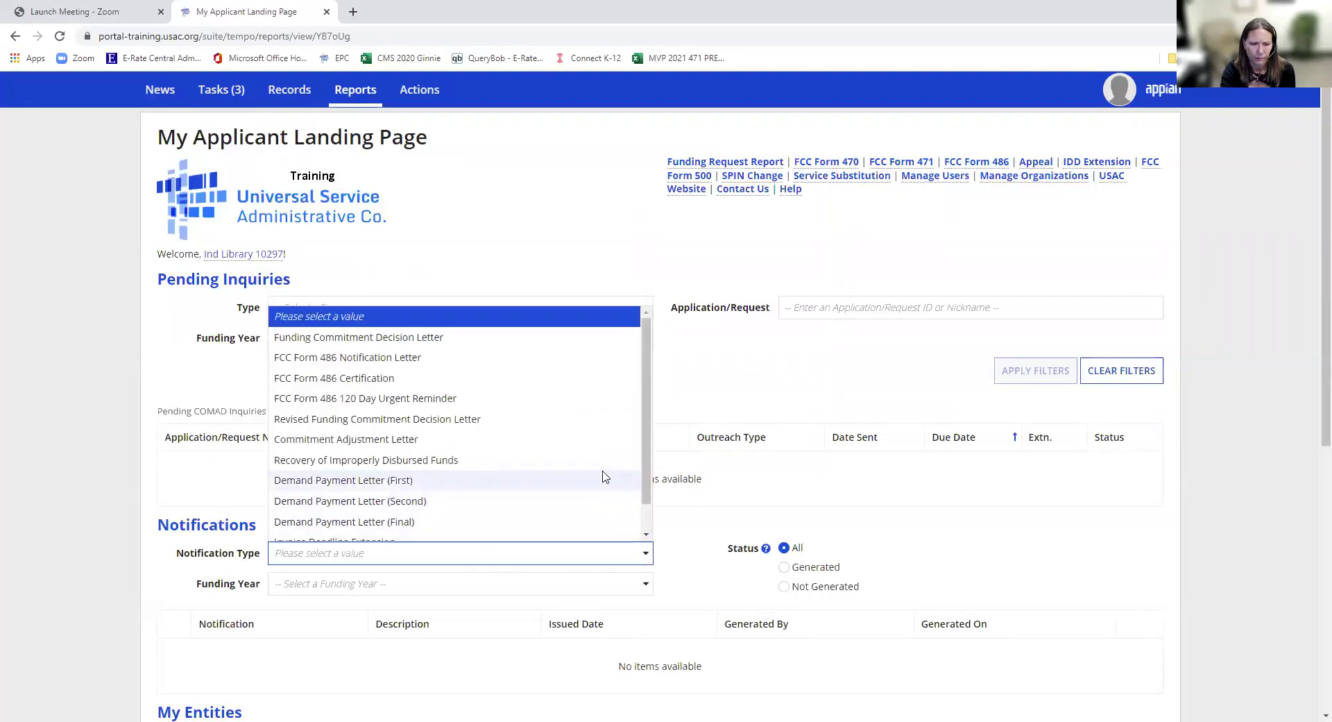
pyautogui.click(538, 298)
pyautogui.click(541, 312)
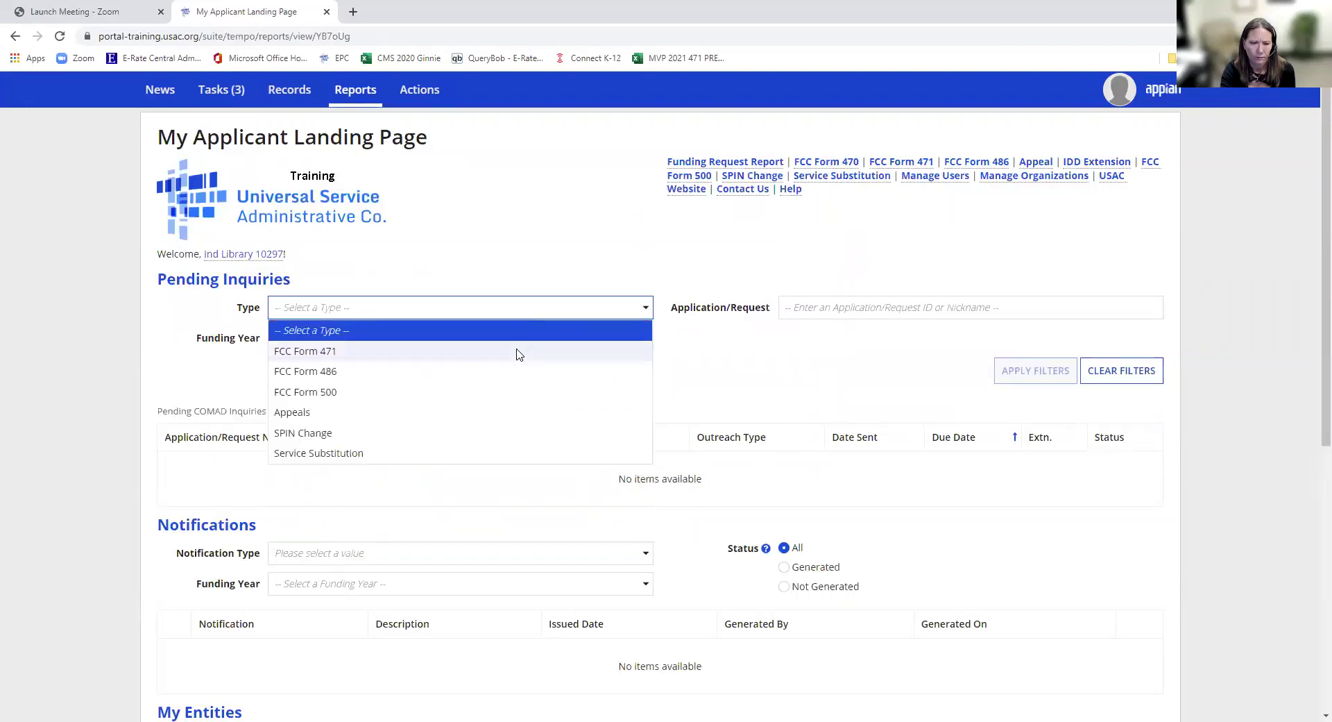
pyautogui.click(885, 510)
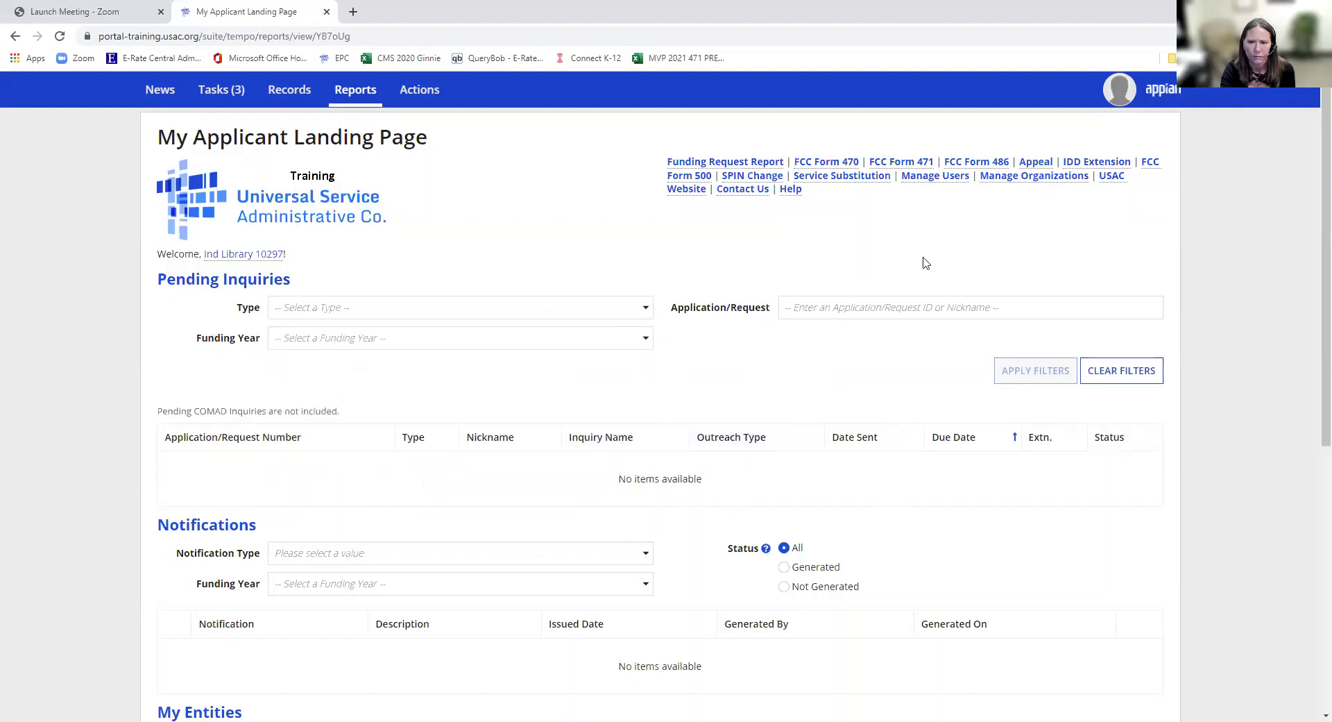
# - Start a new FCC Form 470 in another tab and discard it
pyautogui.click(823, 161)
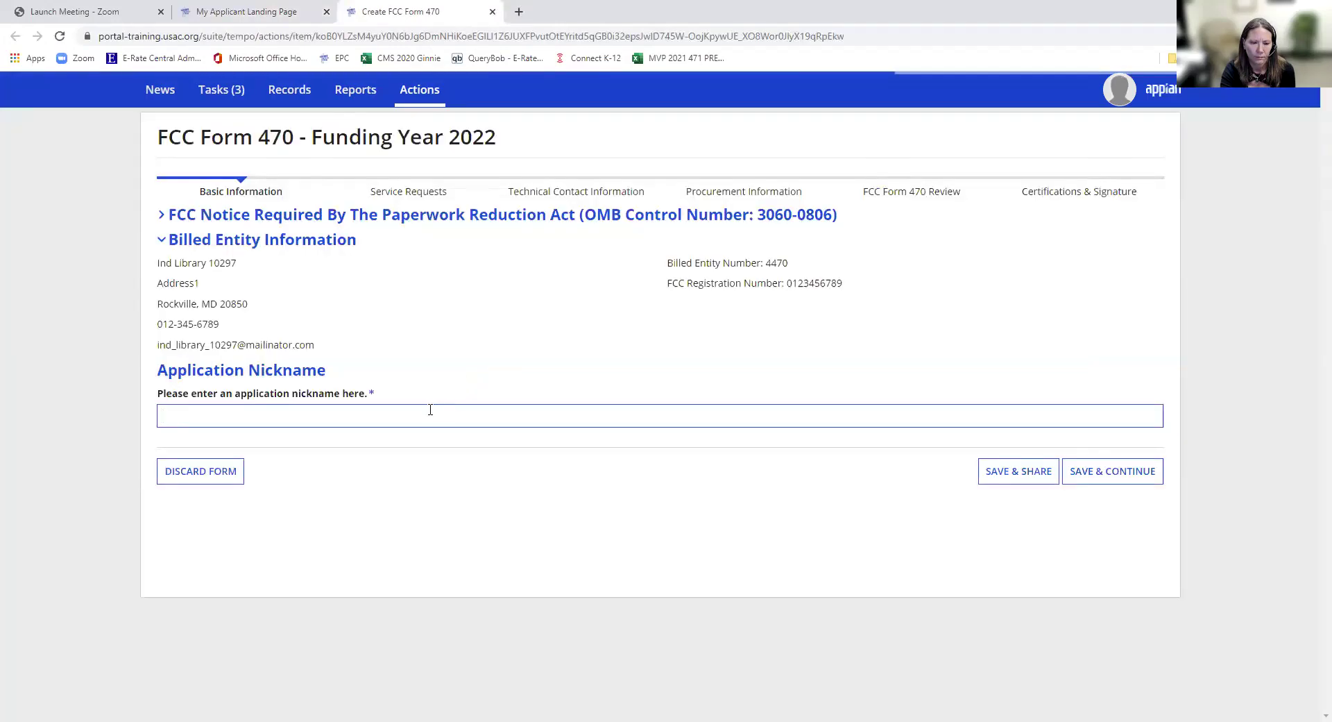
pyautogui.click(226, 474)
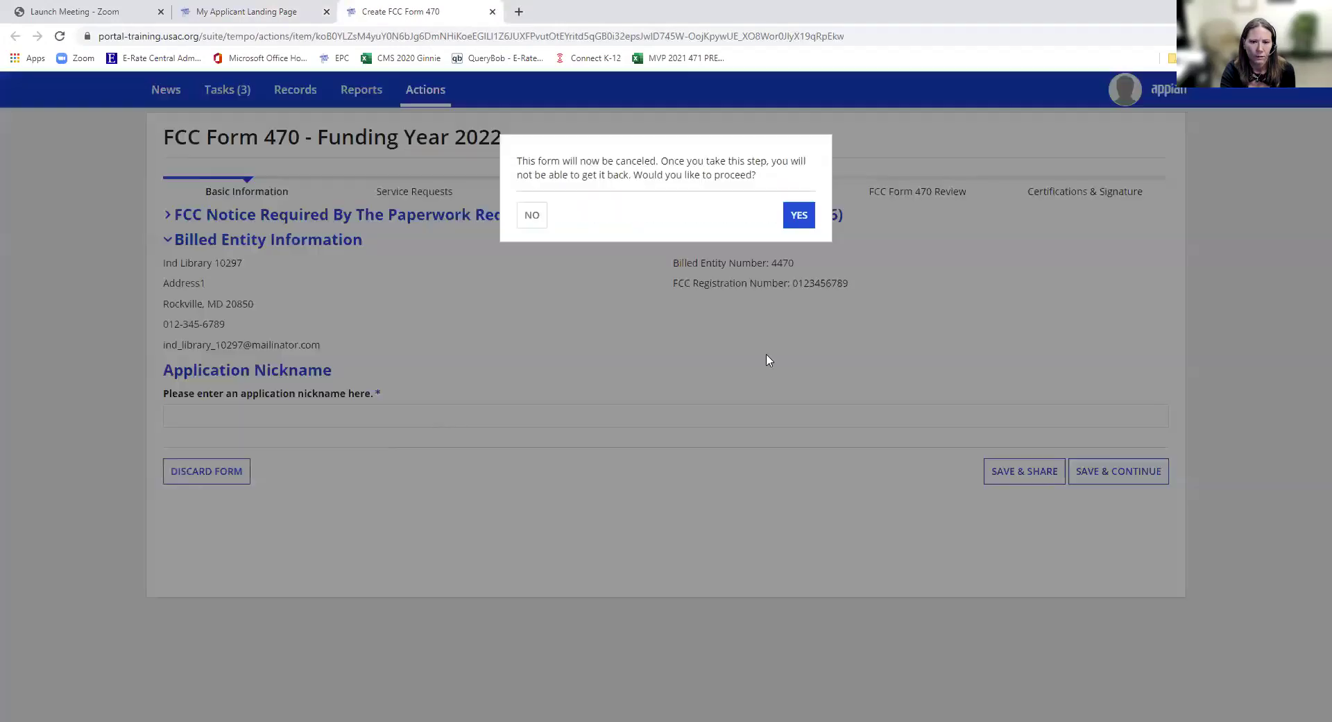
pyautogui.click(786, 218)
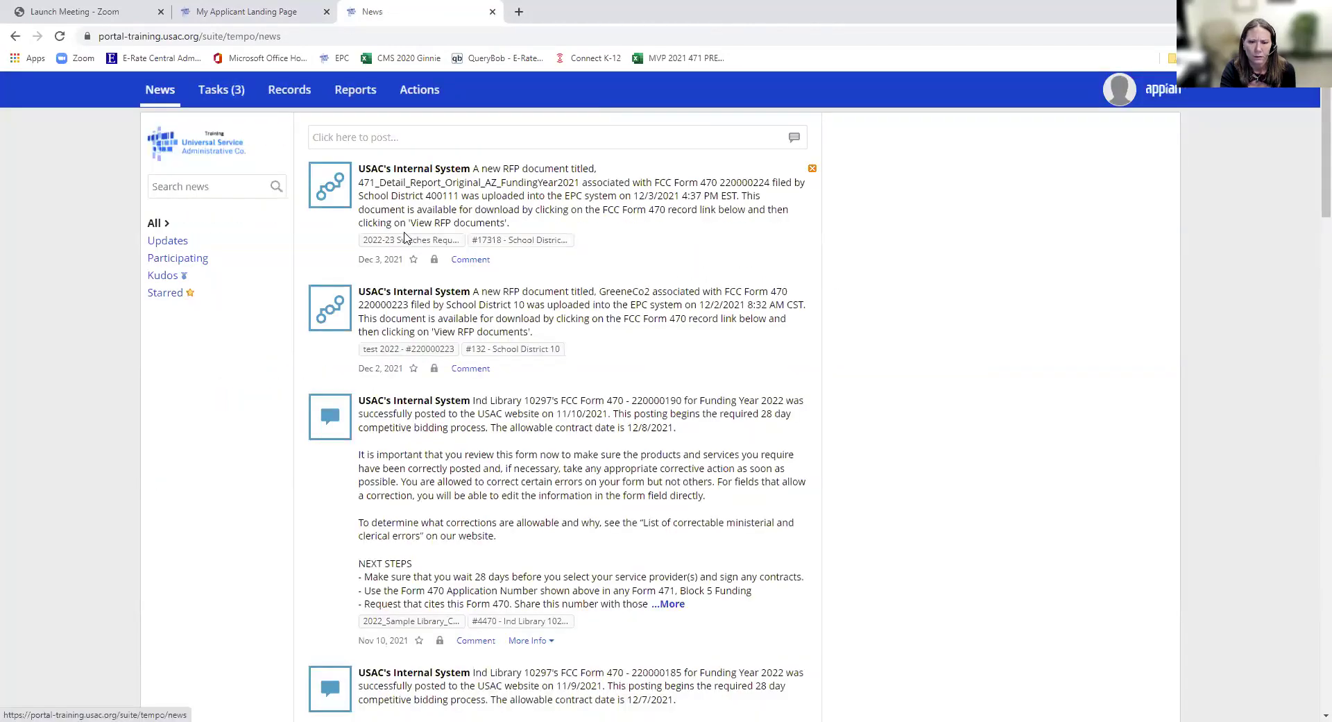
# - Reload the News feed to show the 2/1/2022 Form 470 posting notice
pyautogui.moveTo(403, 243)
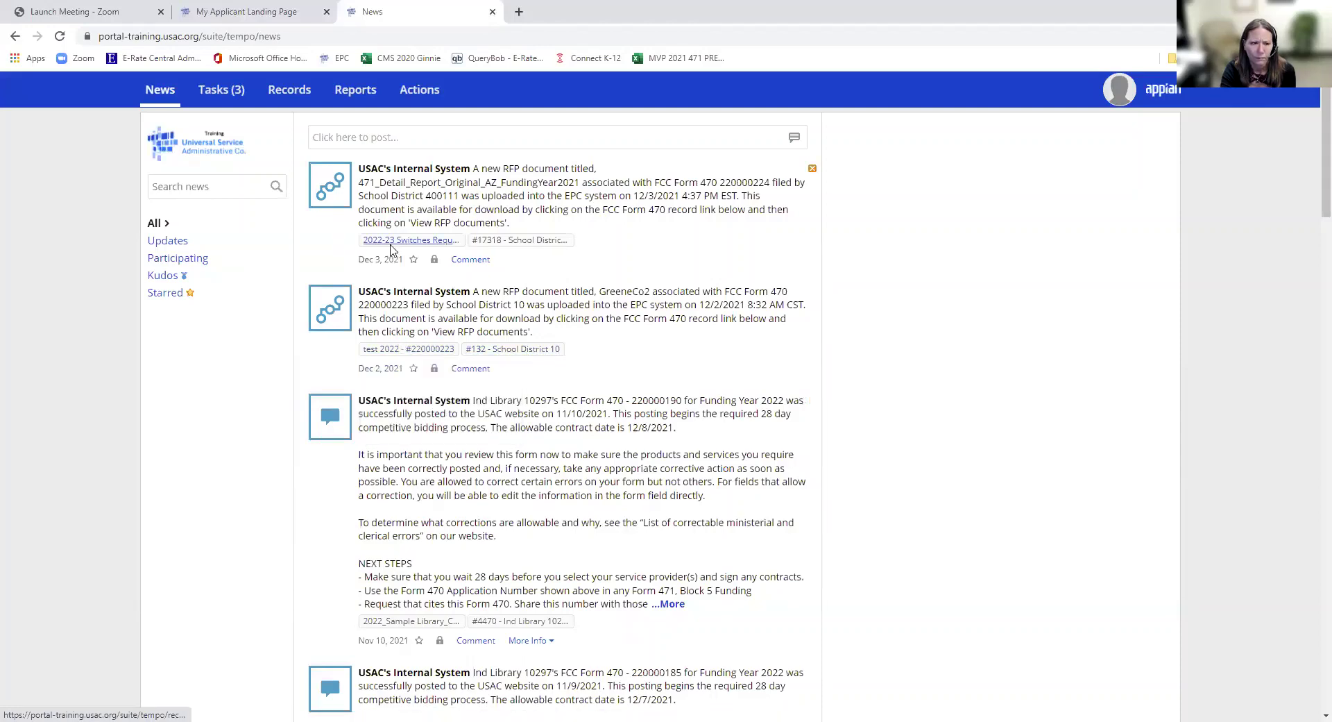
pyautogui.click(165, 98)
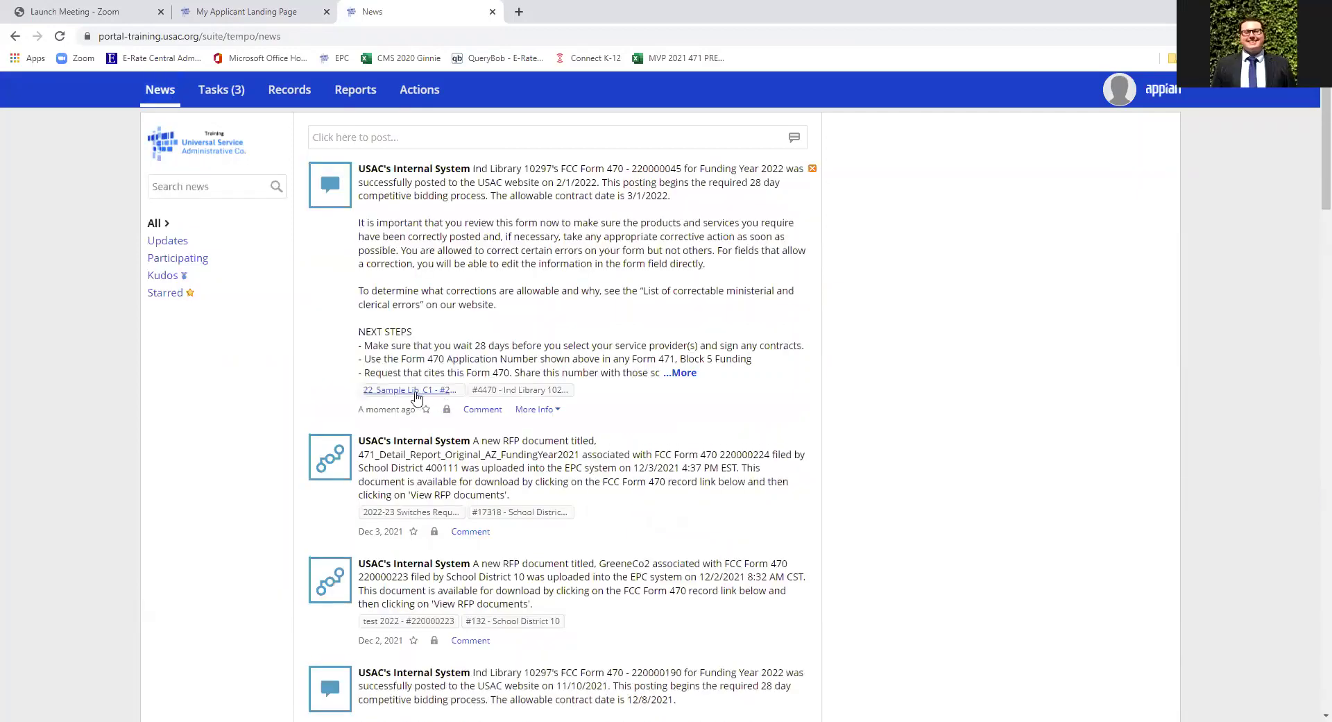
# - View the 22_Sample Lib_C1 Form 470 #220000045 record, then go to Tasks and Reports
pyautogui.click(401, 392)
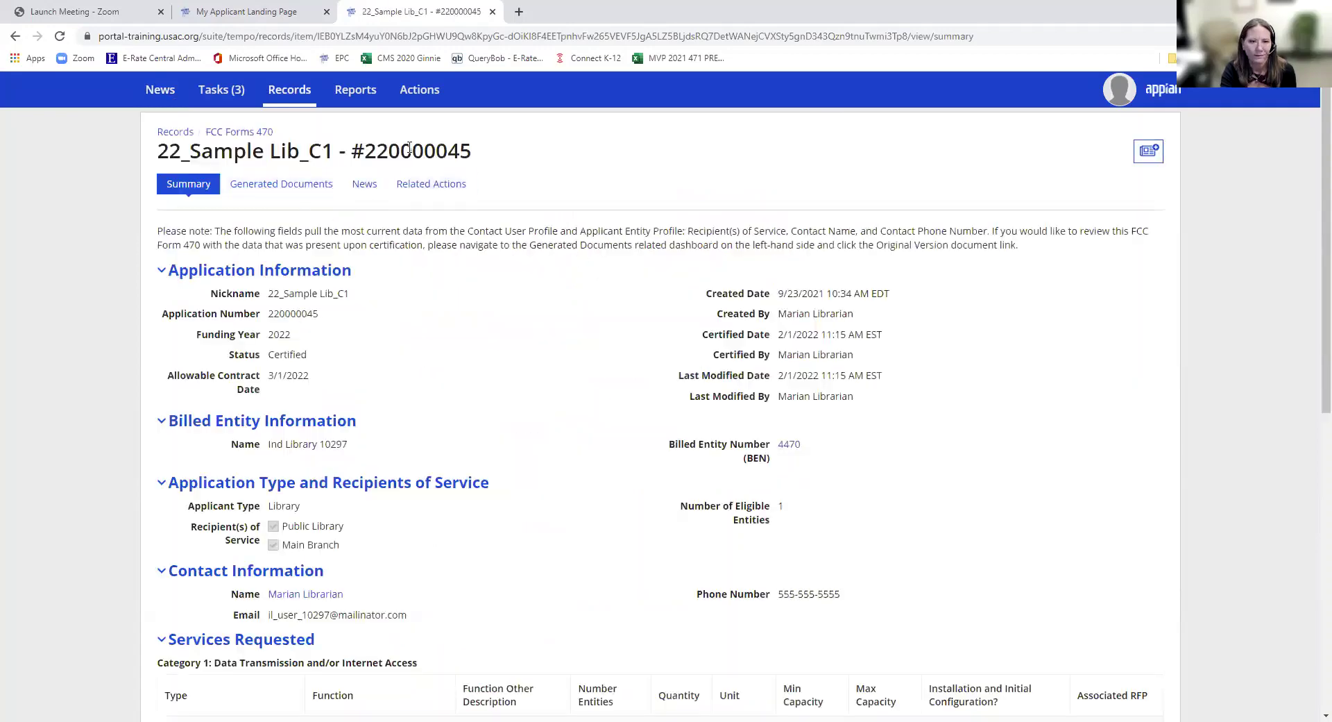
pyautogui.doubleClick(422, 146)
pyautogui.hotkey('ctrl', 'c')
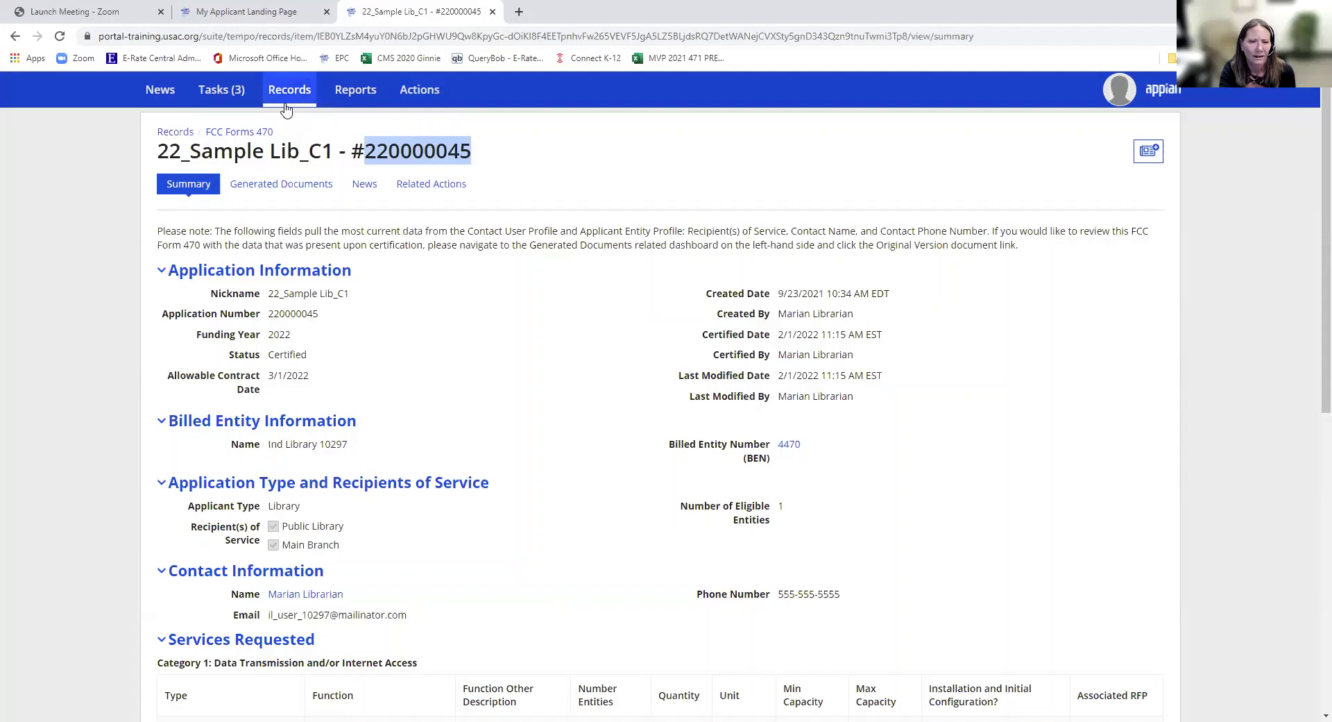
pyautogui.click(226, 93)
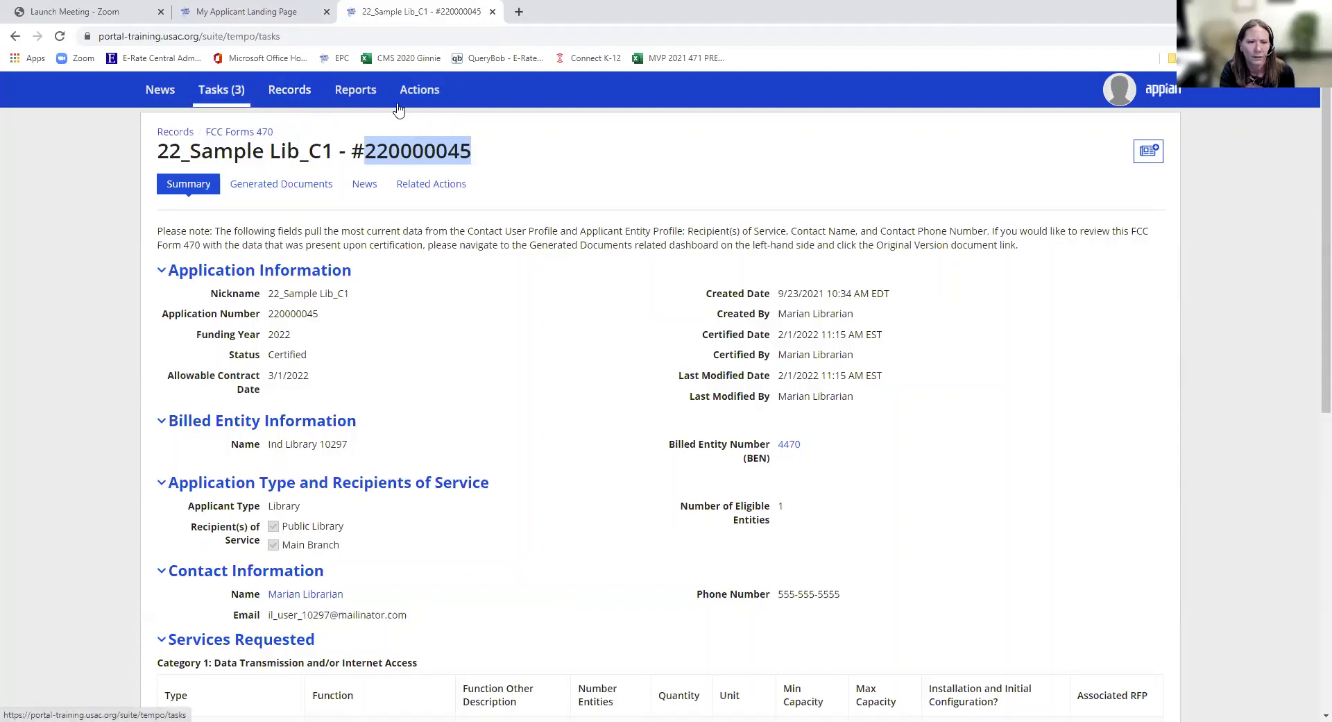
pyautogui.click(367, 94)
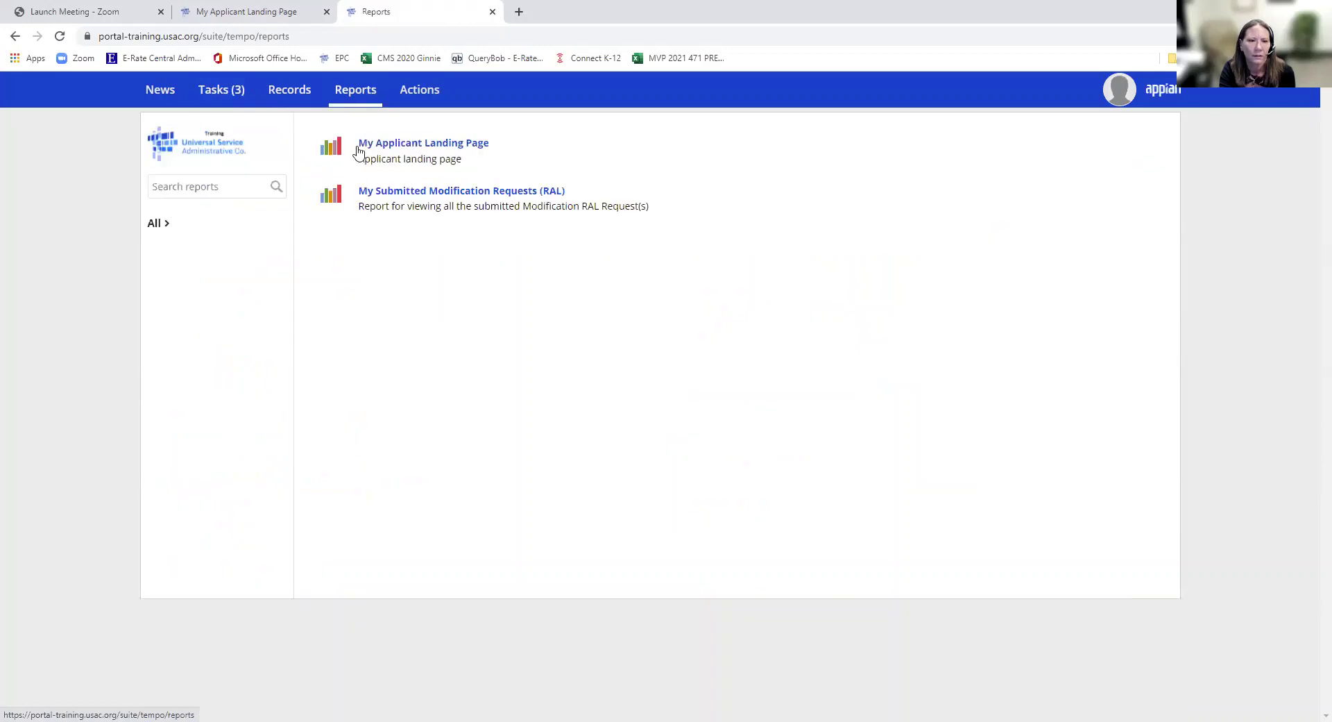
# - Open My Applicant Landing Page, then Ind Library 10297's Manage Contracts form
pyautogui.click(425, 195)
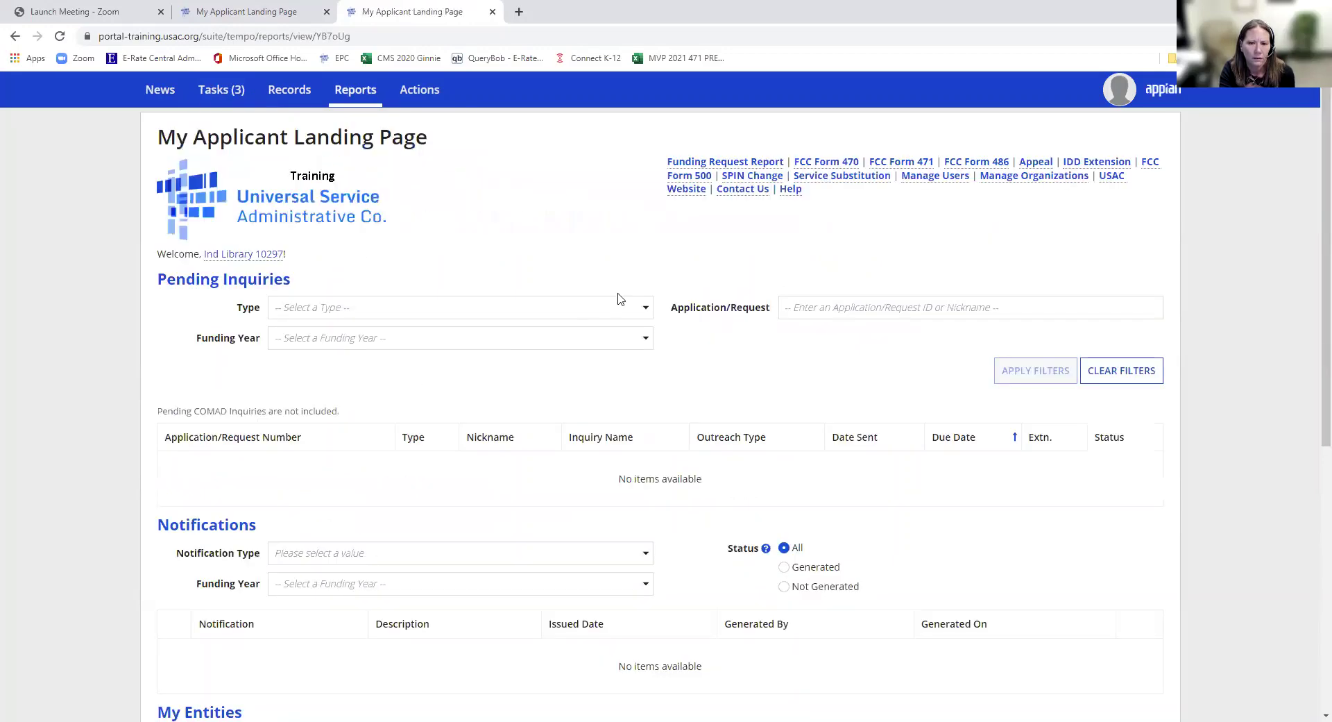
pyautogui.click(266, 254)
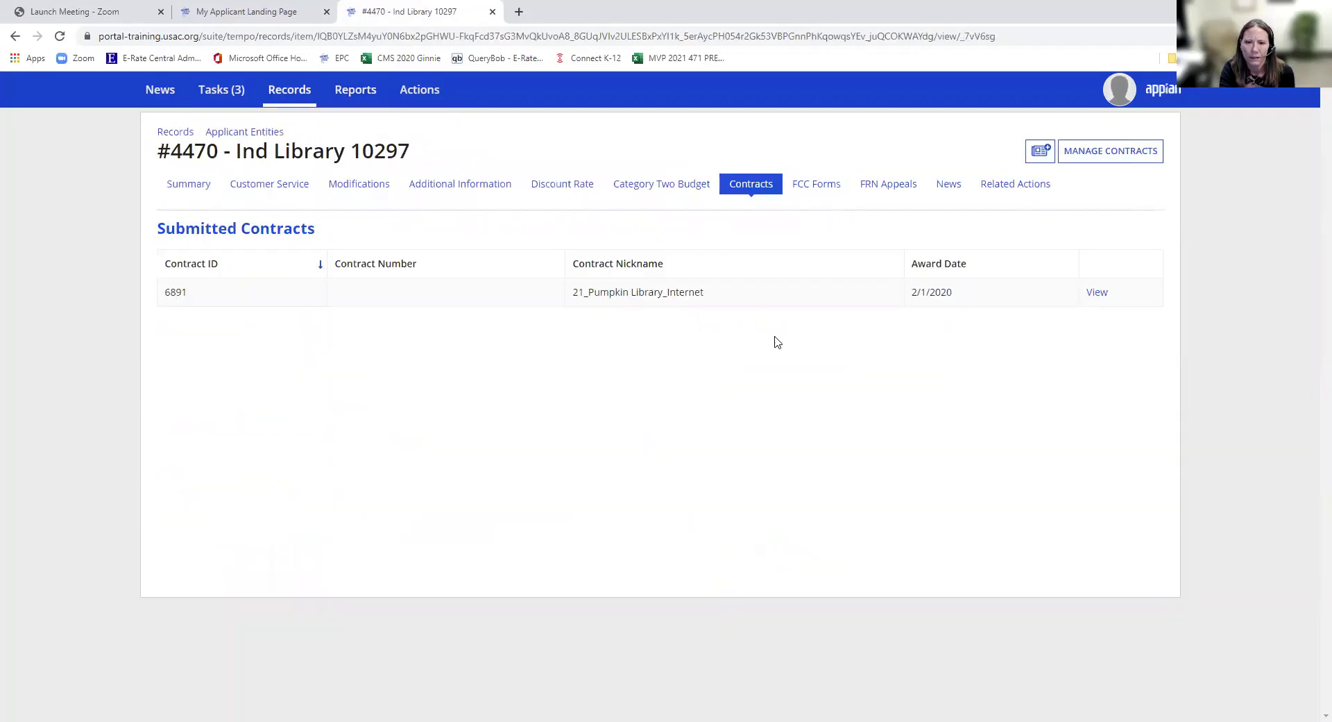
pyautogui.click(1087, 156)
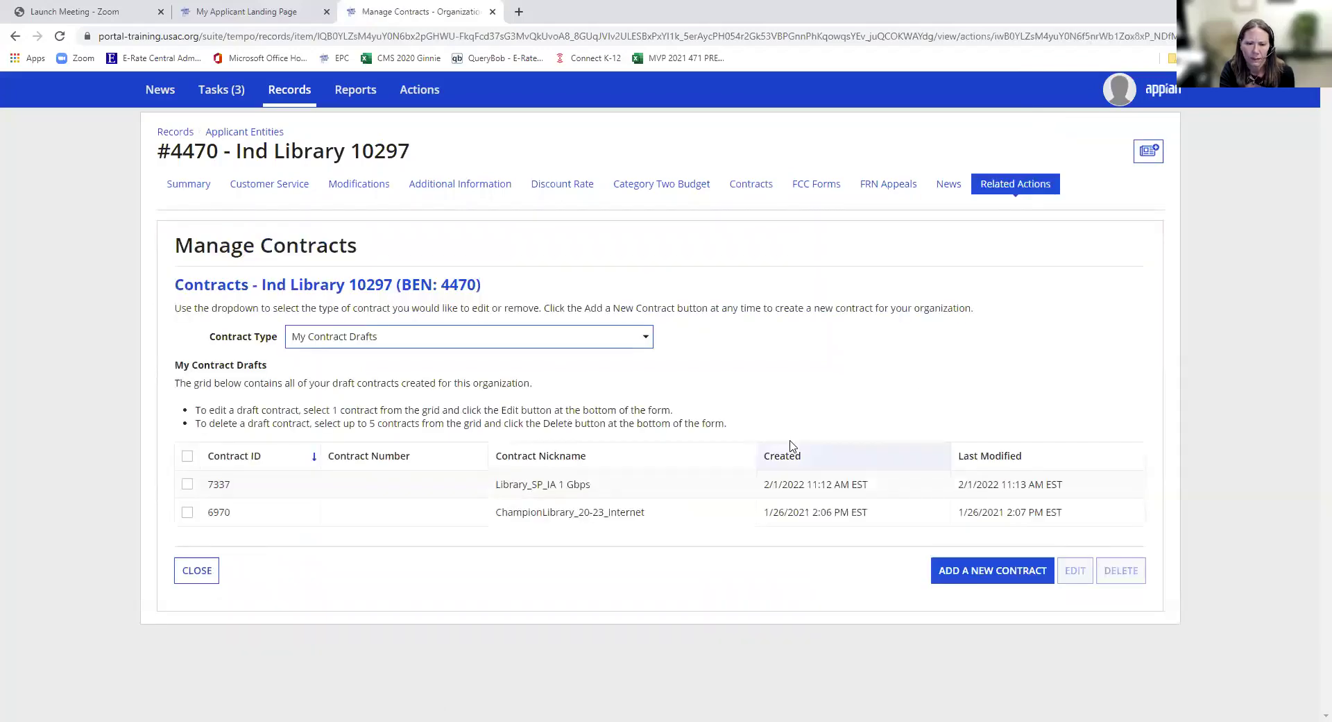
# - Reopen draft contract 7337, decline the contract upload, and save through to the Form 470 step
pyautogui.click(187, 485)
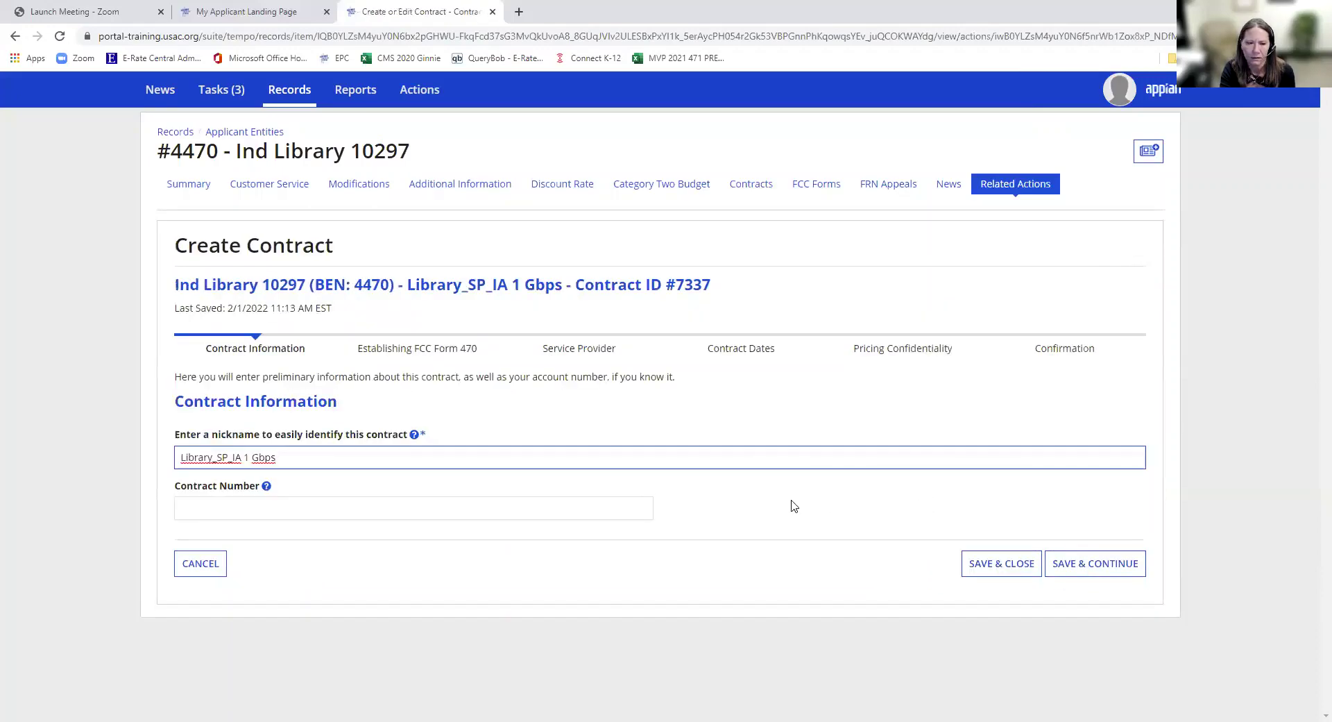
pyautogui.click(1121, 563)
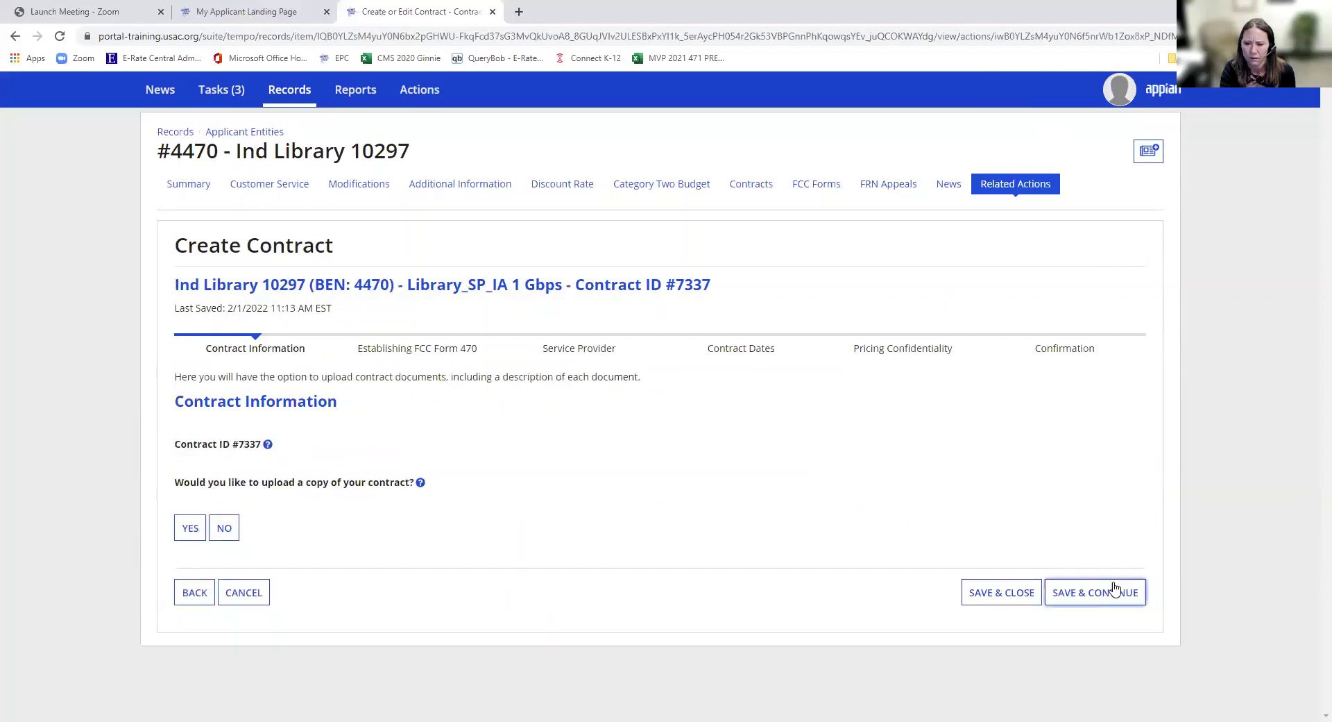
pyautogui.click(229, 530)
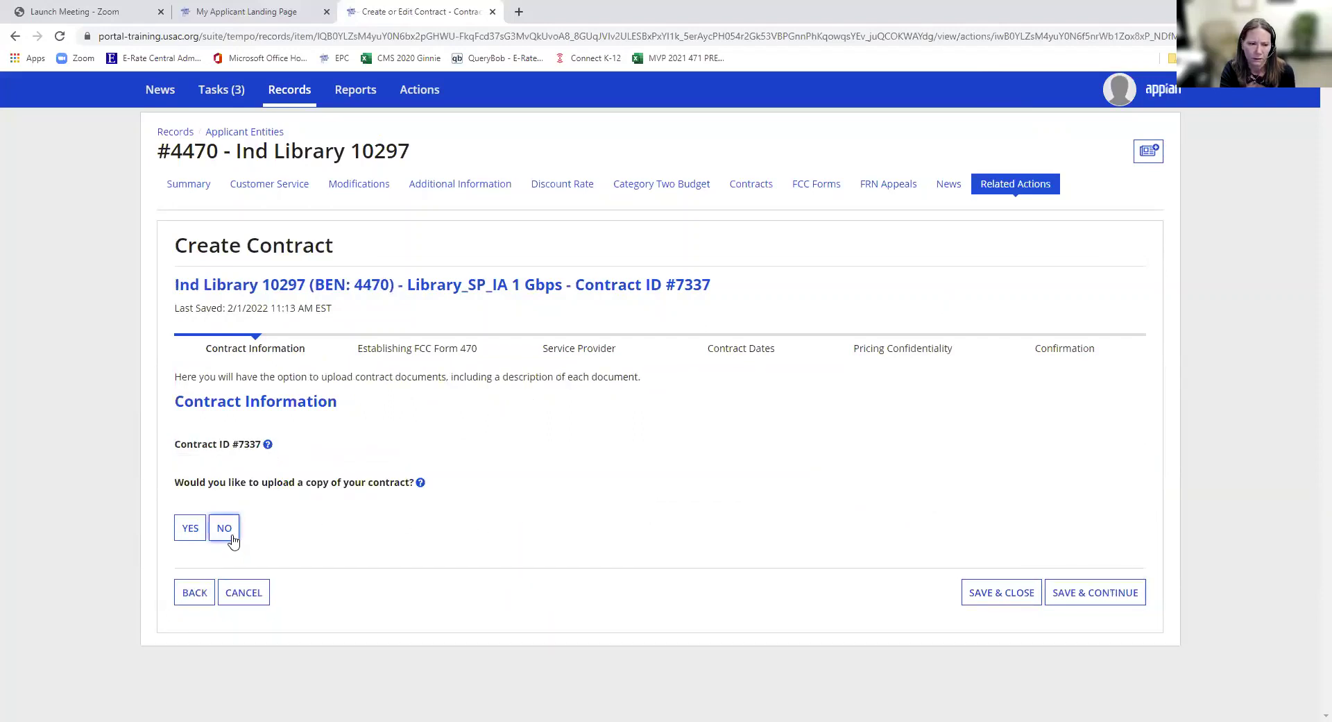
pyautogui.click(1132, 591)
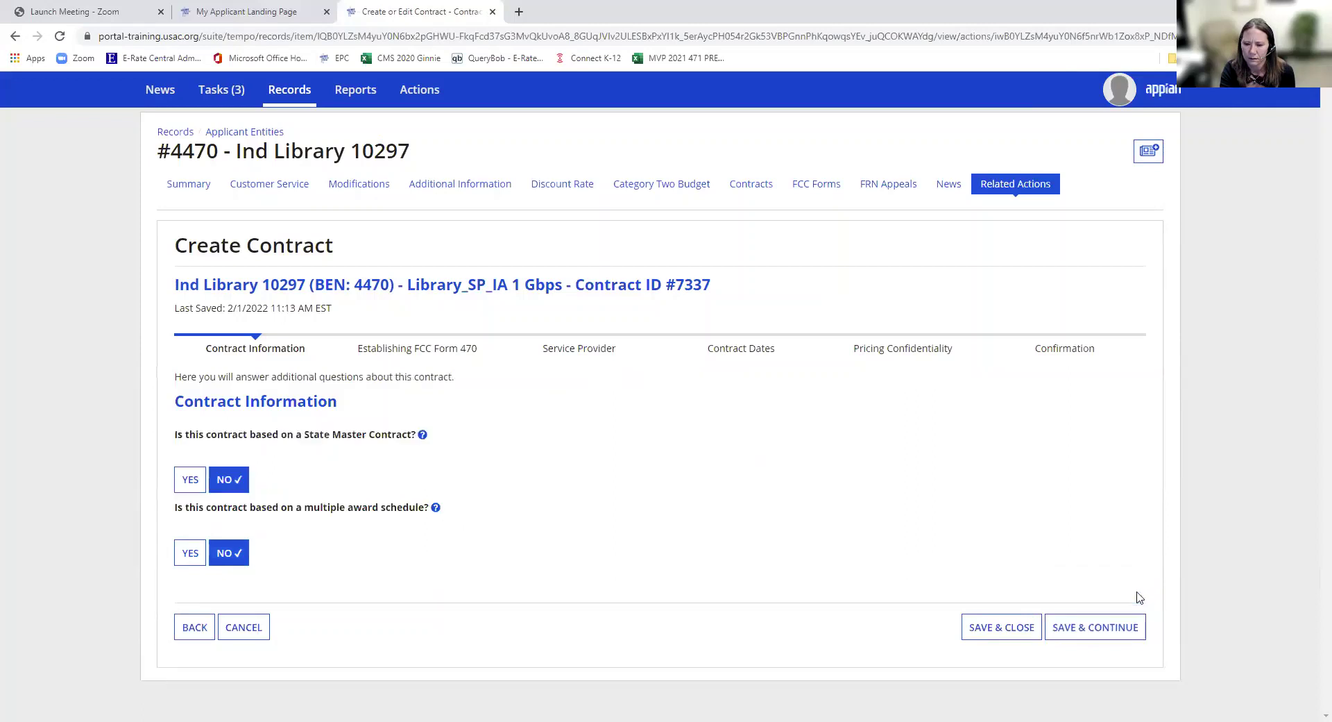
pyautogui.click(1123, 628)
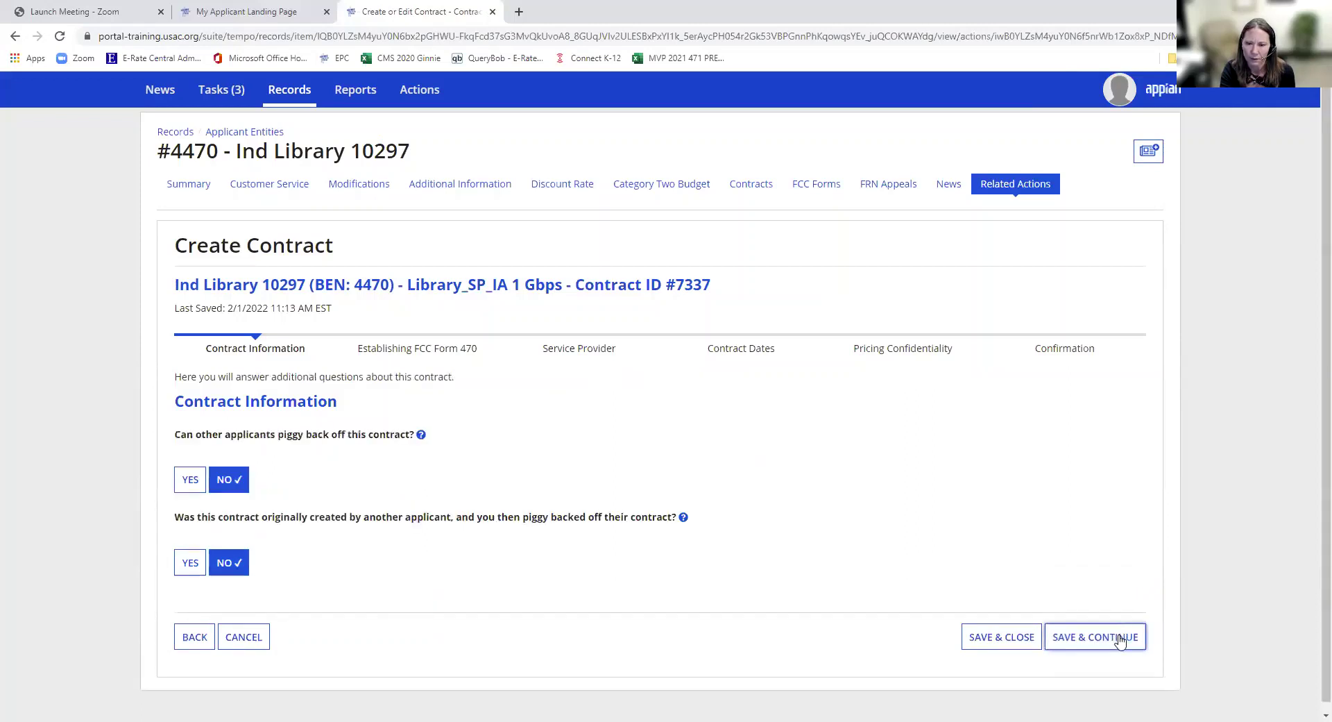
pyautogui.click(1120, 640)
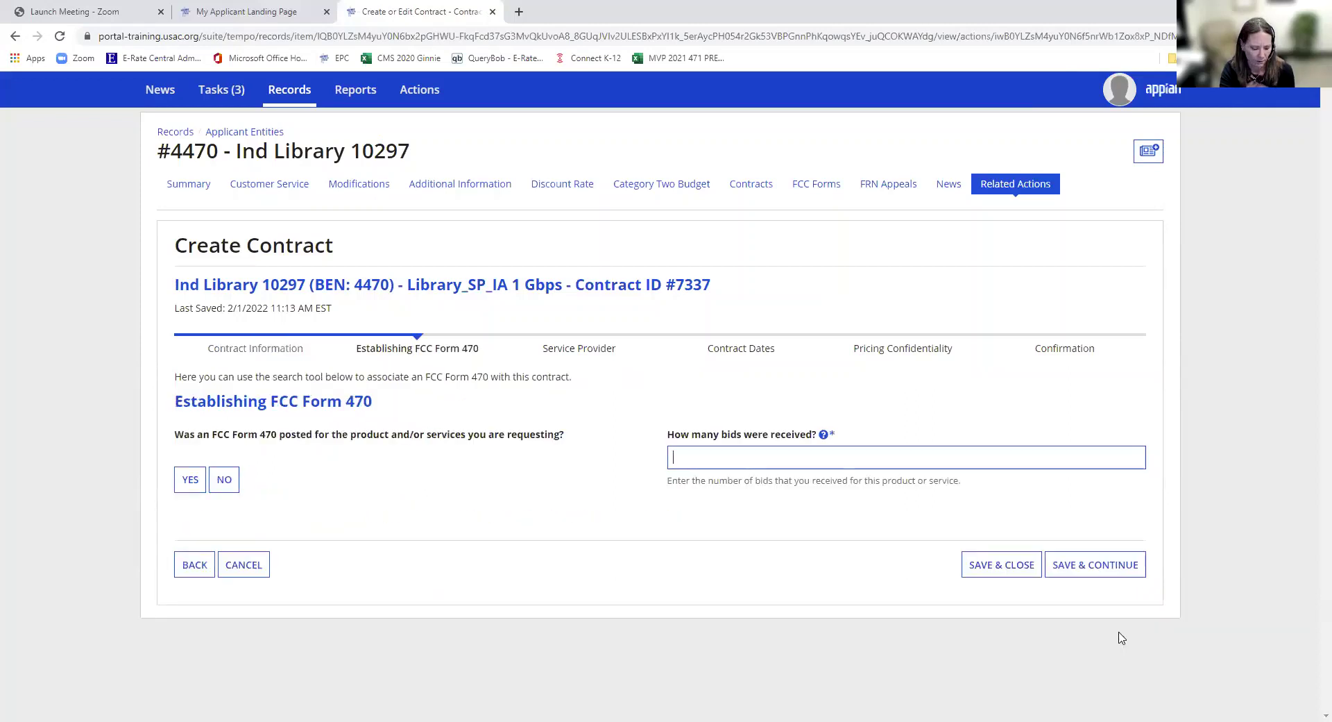
# - Record 3 bids received and confirm that an FCC Form 470 was posted
pyautogui.write('3')
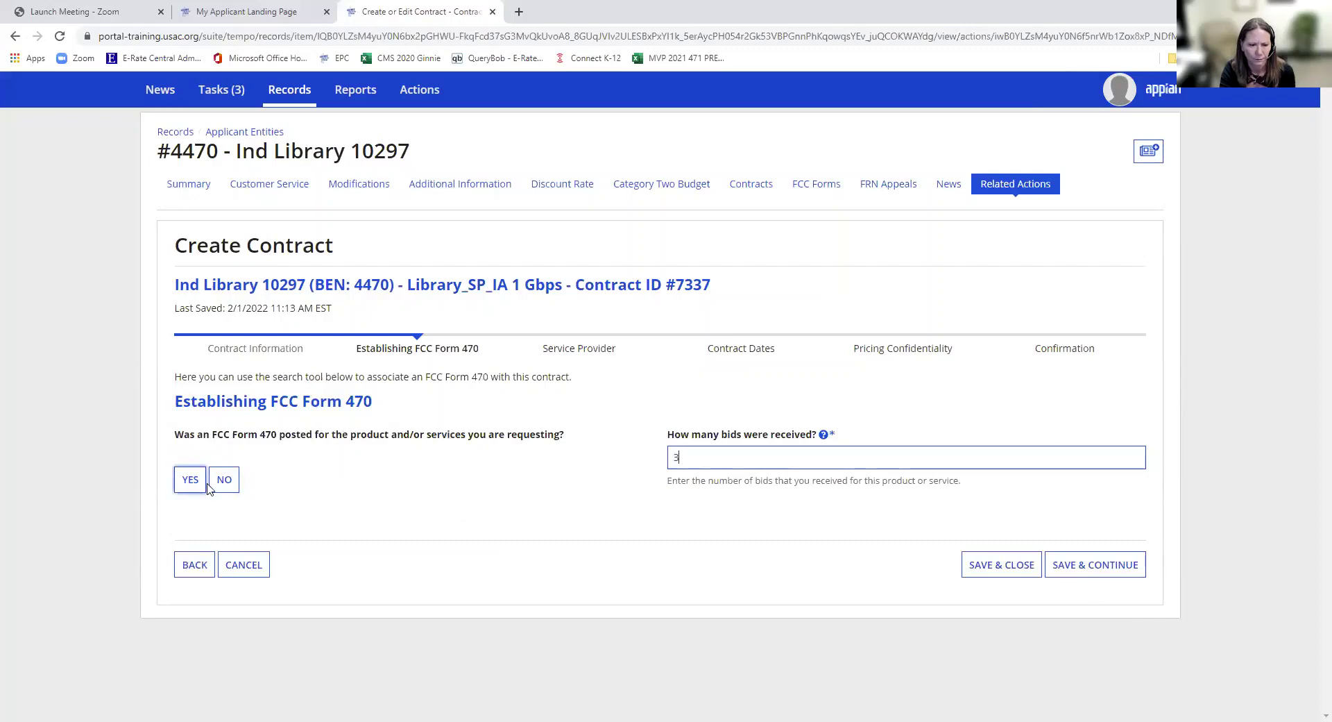
pyautogui.click(191, 479)
pyautogui.scroll(-3, 648, 543)
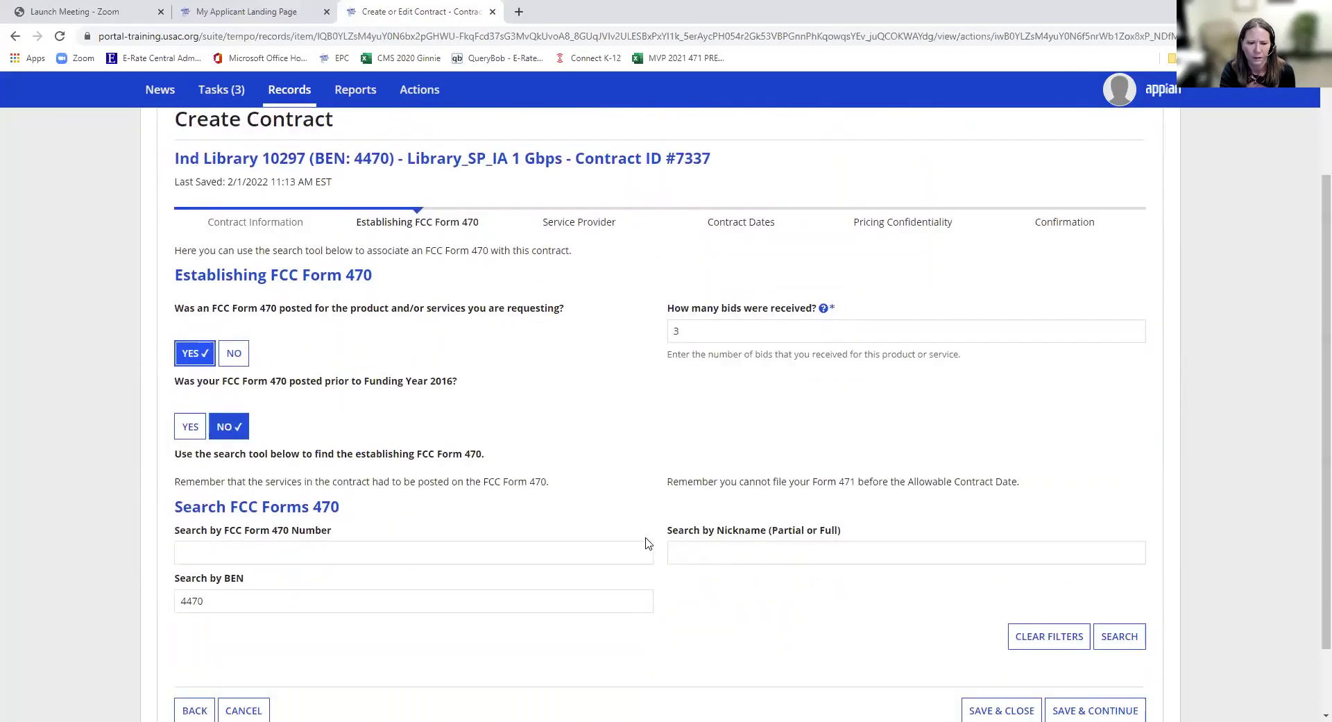
pyautogui.click(441, 475)
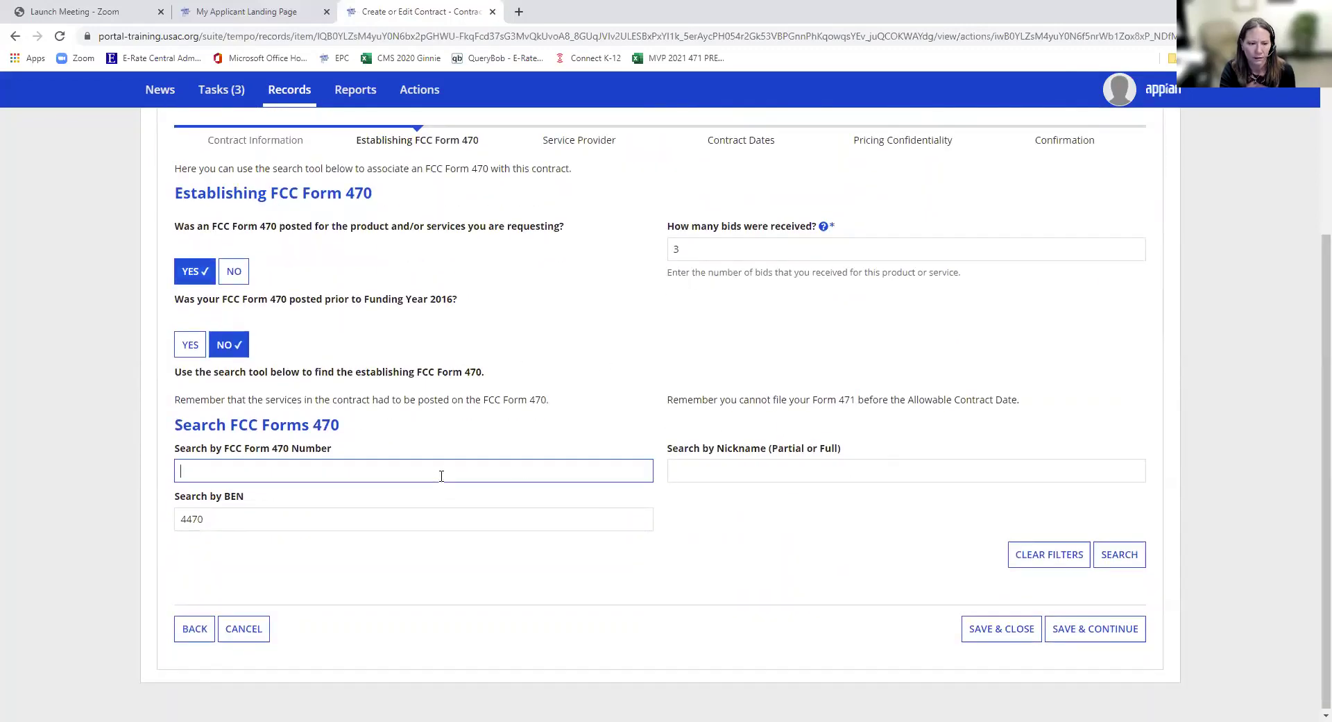
pyautogui.hotkey('ctrl', 'v')
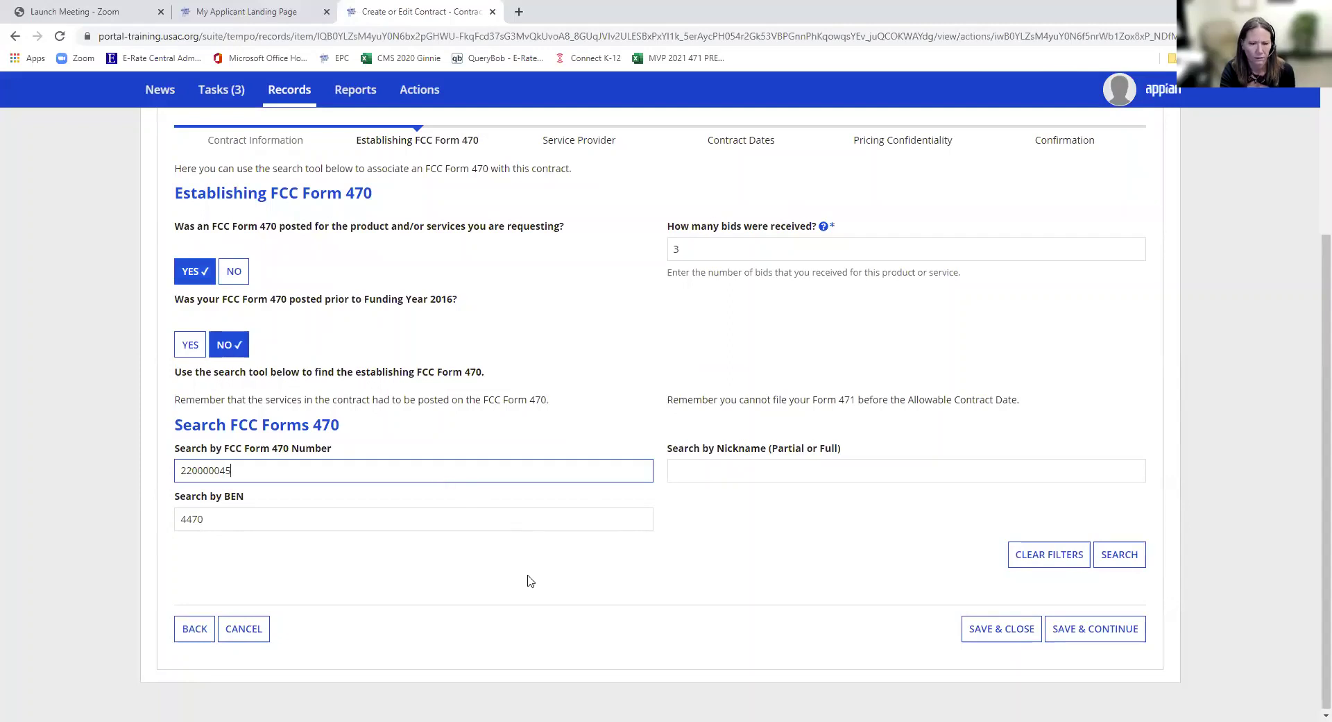
pyautogui.click(533, 581)
pyautogui.click(1120, 558)
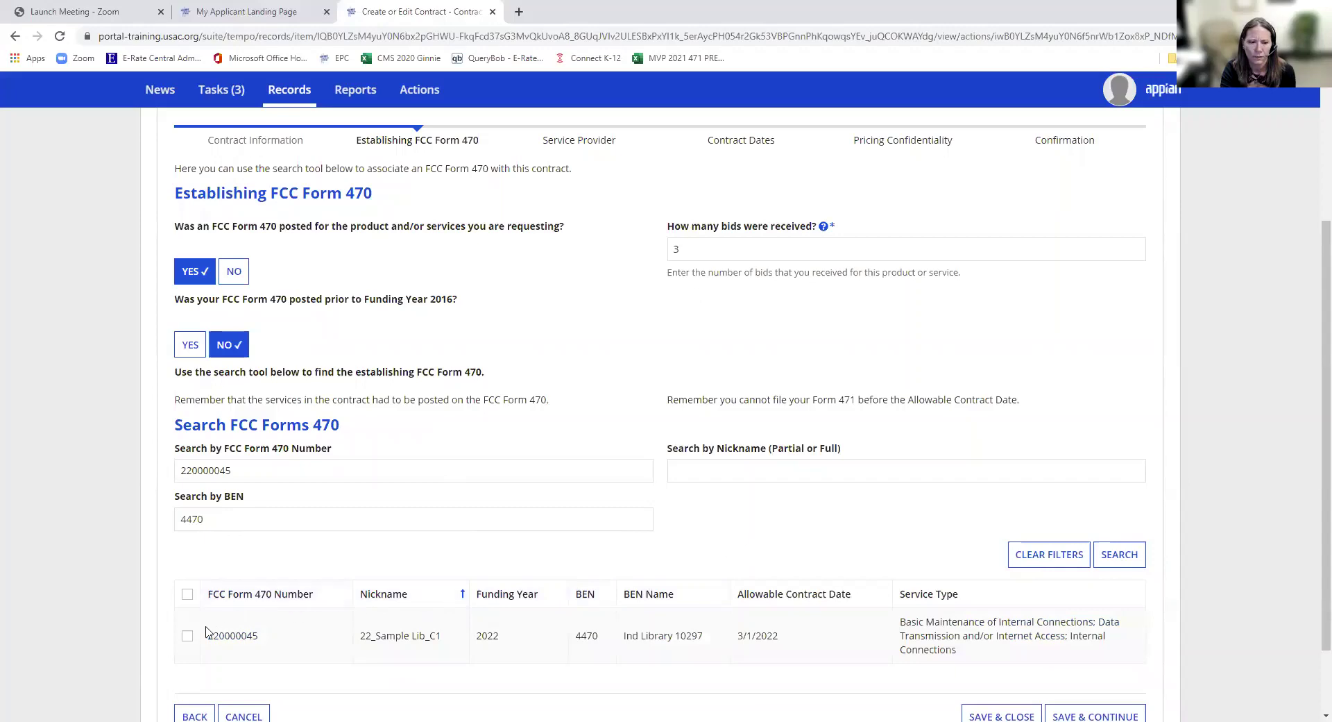
pyautogui.click(187, 637)
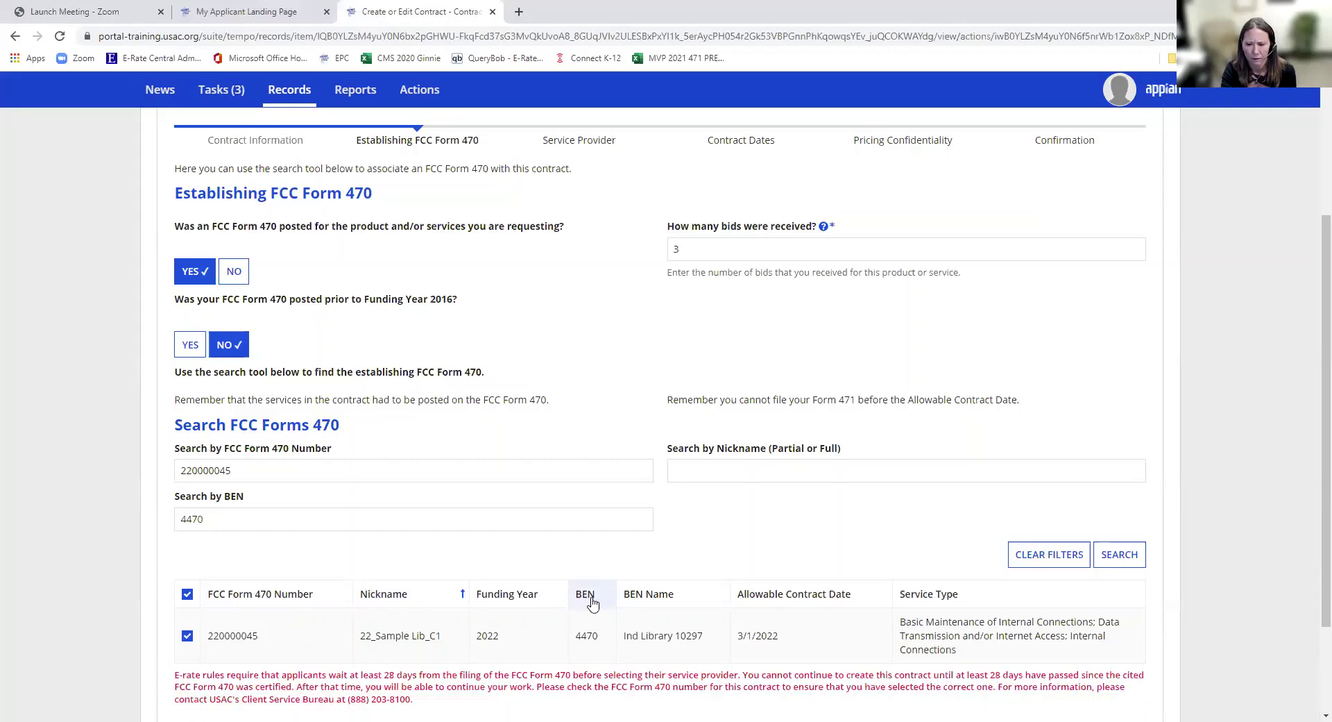
pyautogui.click(206, 637)
# - Clear the number filter, list all Form 470s for BEN 4470, and select 220000185
pyautogui.scroll(-2, 395, 604)
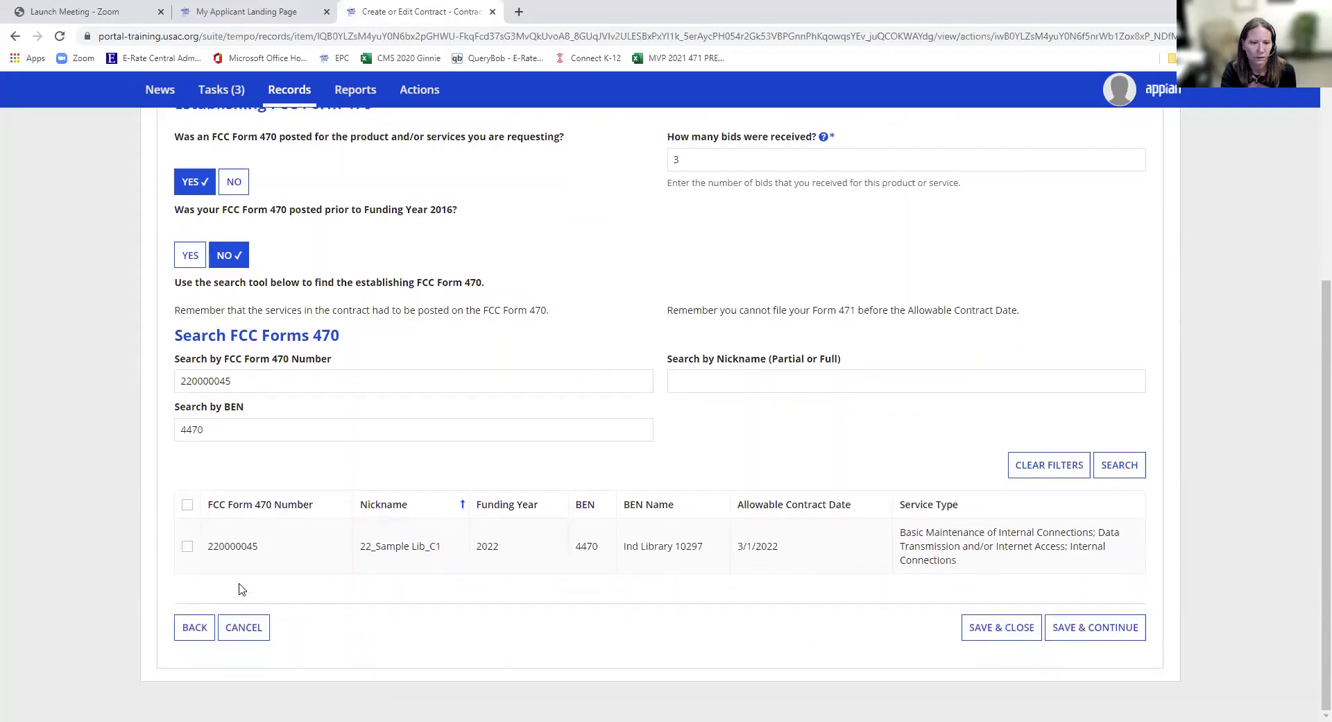
pyautogui.moveTo(248, 376); pyautogui.dragTo(89, 377)
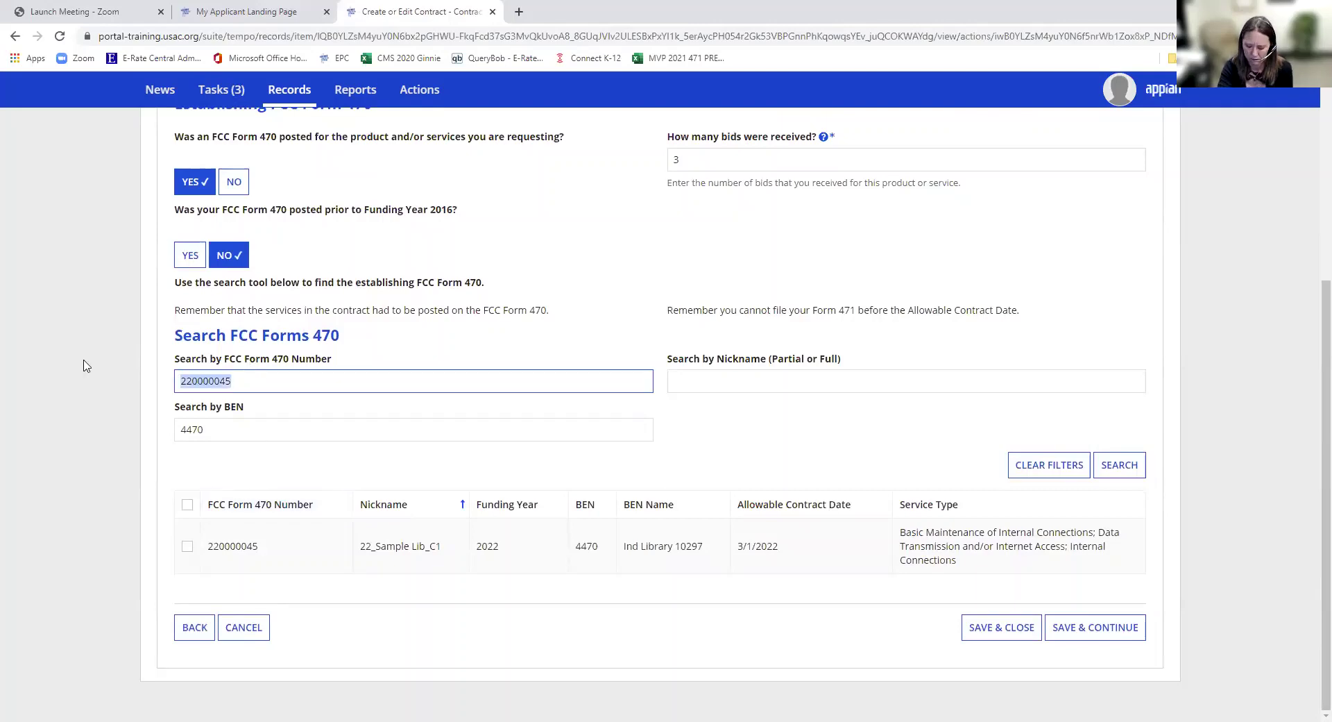
pyautogui.press('BackSpace')
pyautogui.click(1119, 464)
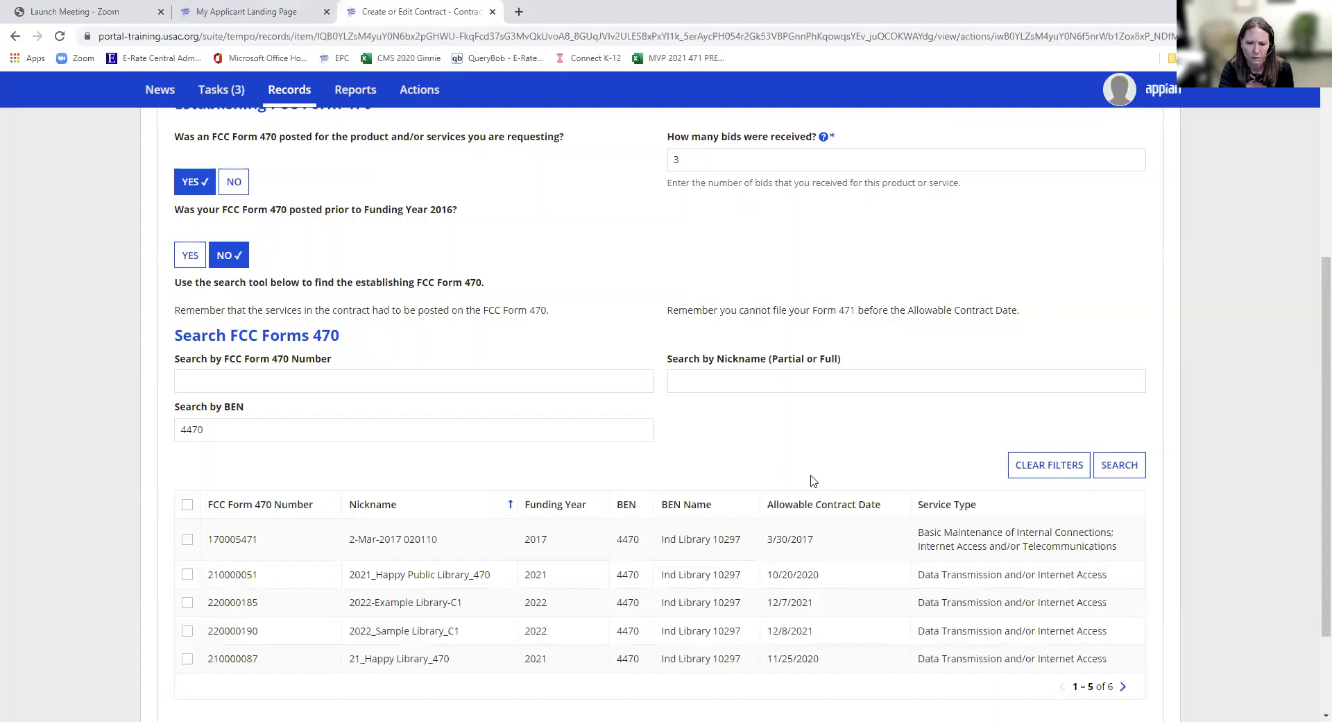
pyautogui.click(188, 603)
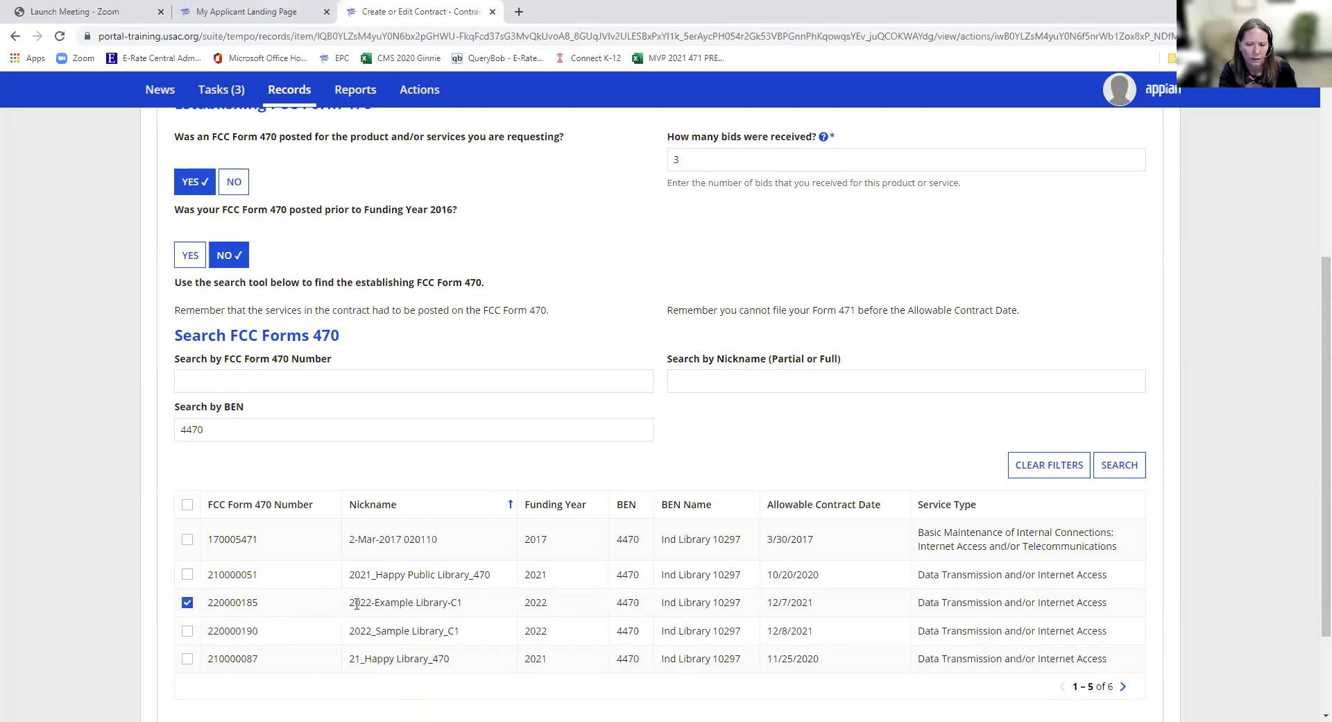
pyautogui.scroll(-1, 356, 604)
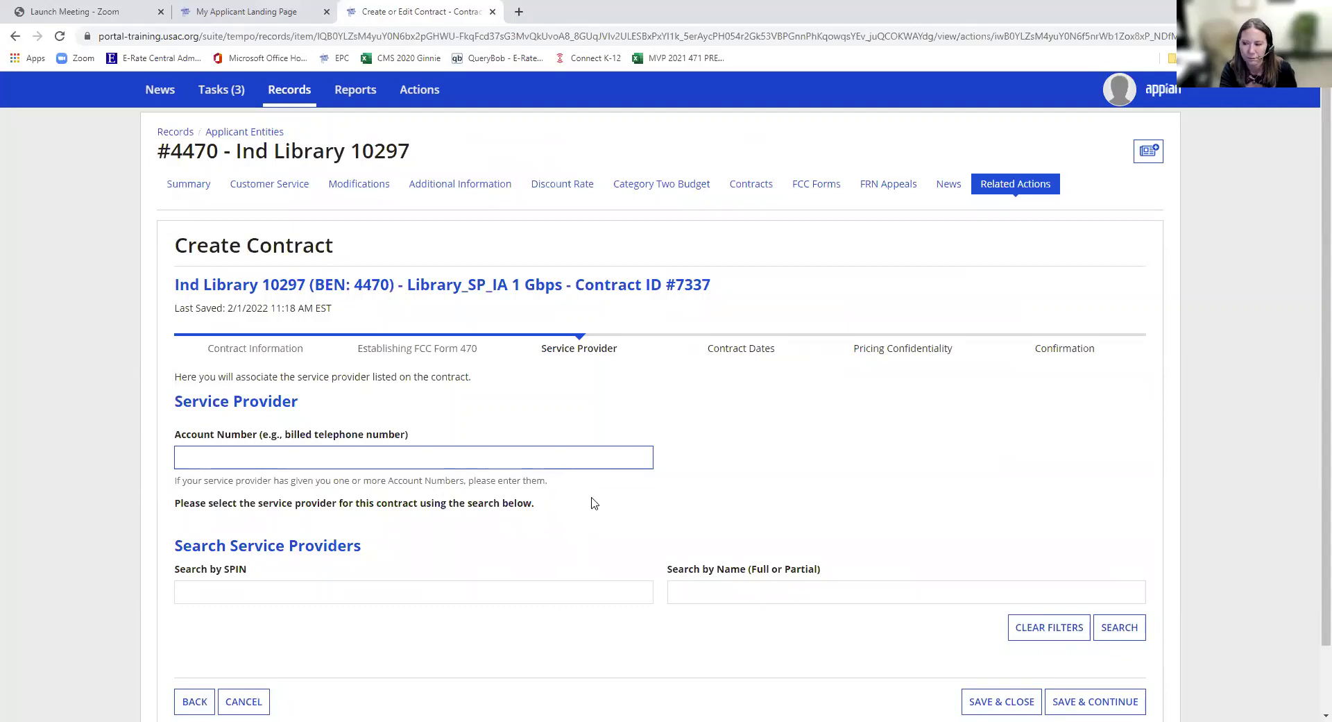
# - Search service providers by name for AT&T, which finds no matches
pyautogui.click(343, 591)
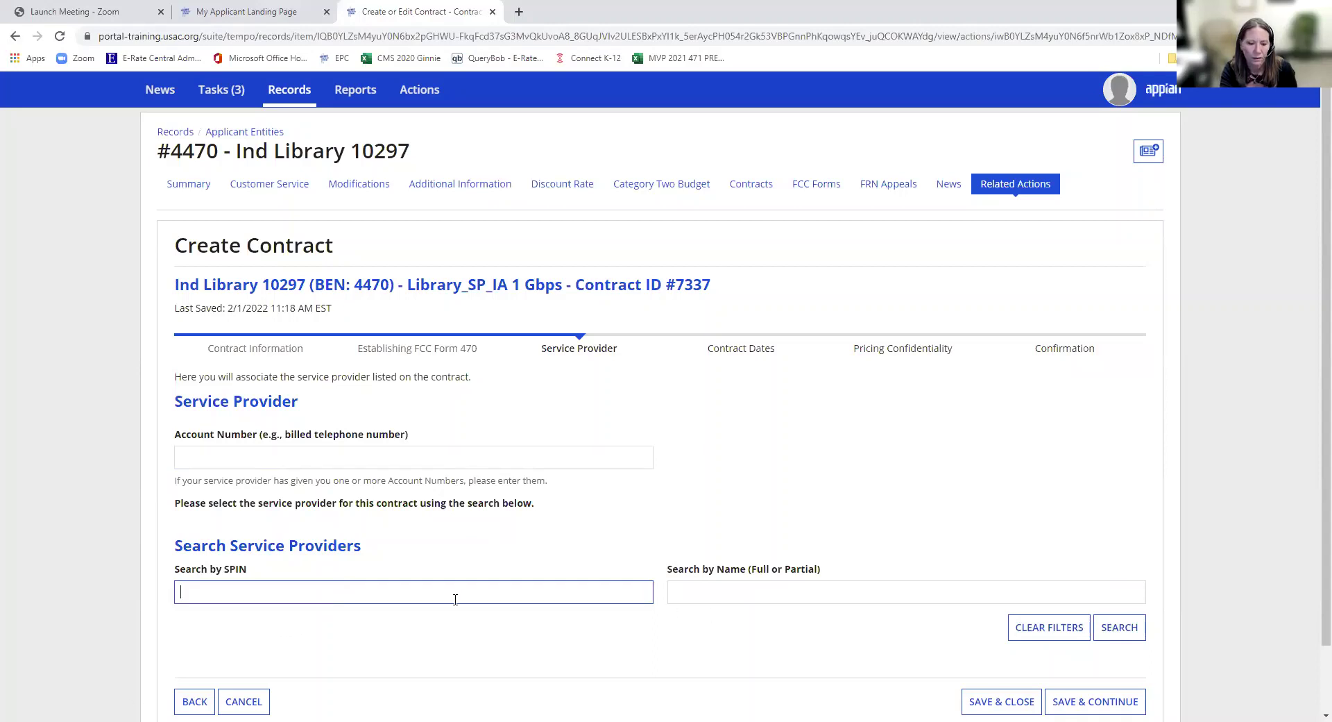
pyautogui.click(709, 594)
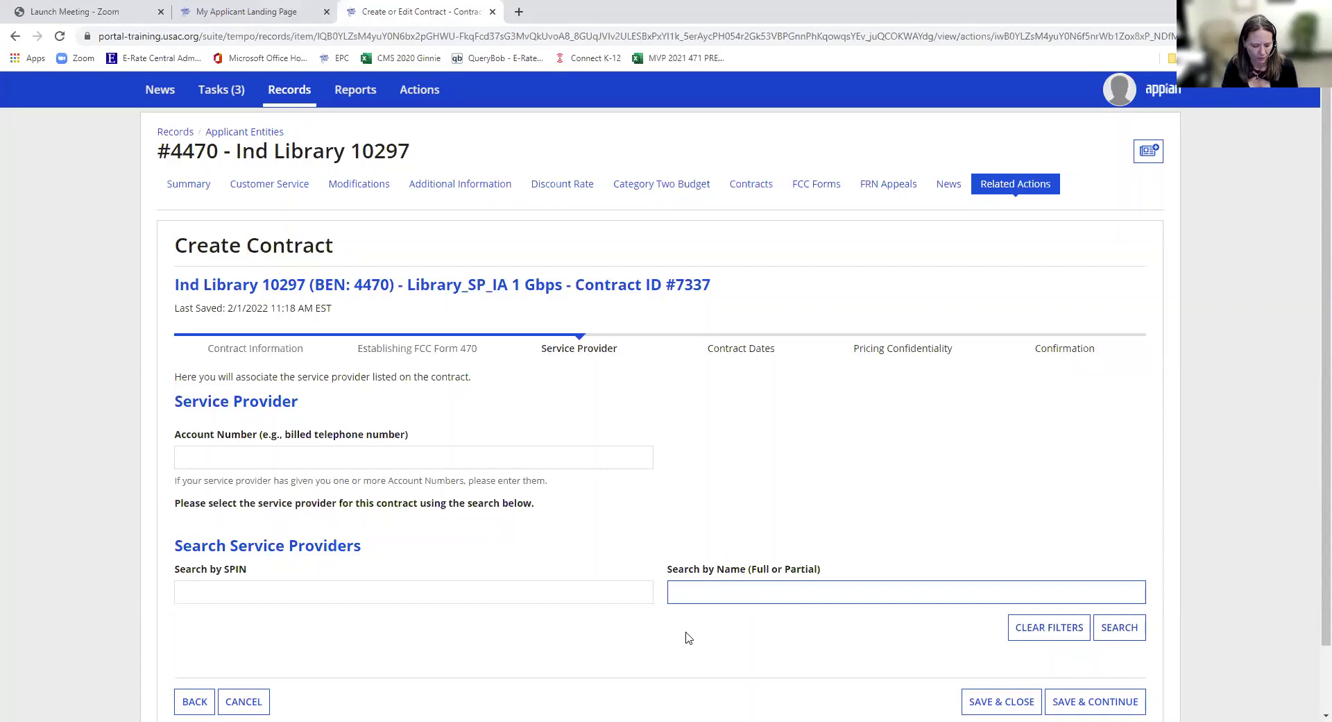
pyautogui.write('AT&')
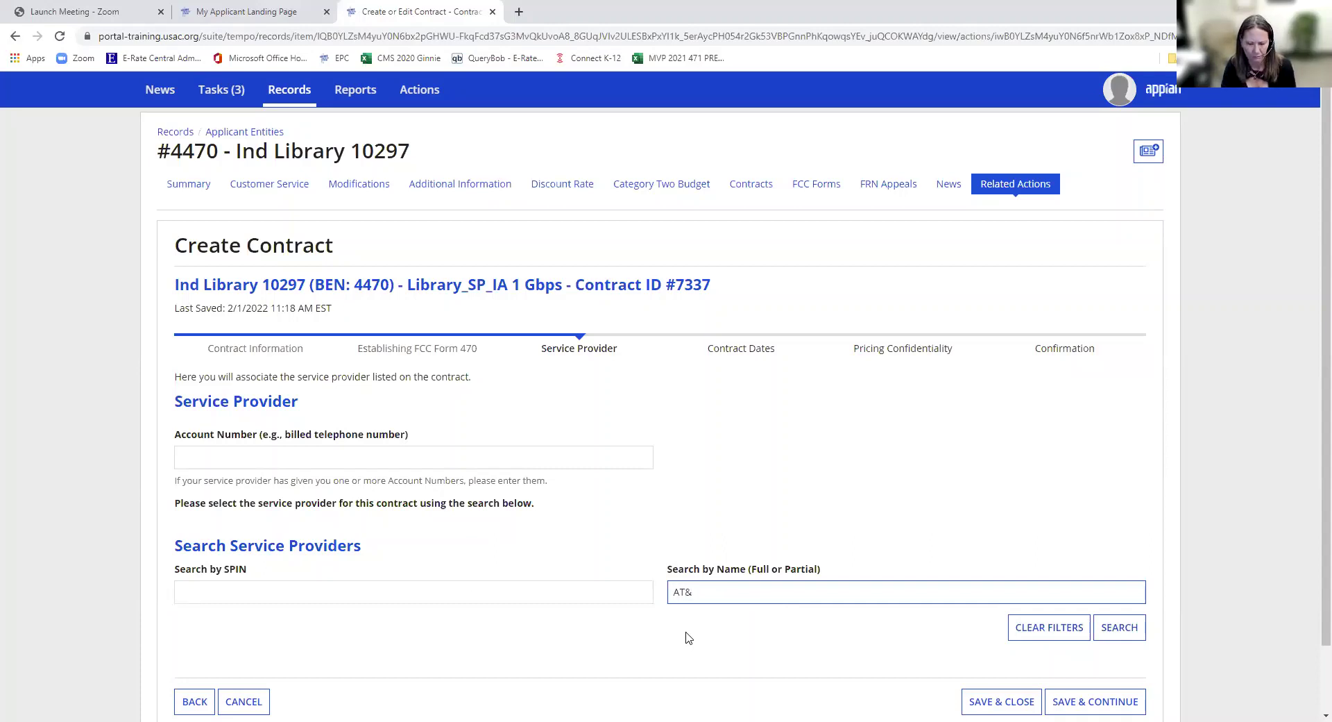
pyautogui.write('T')
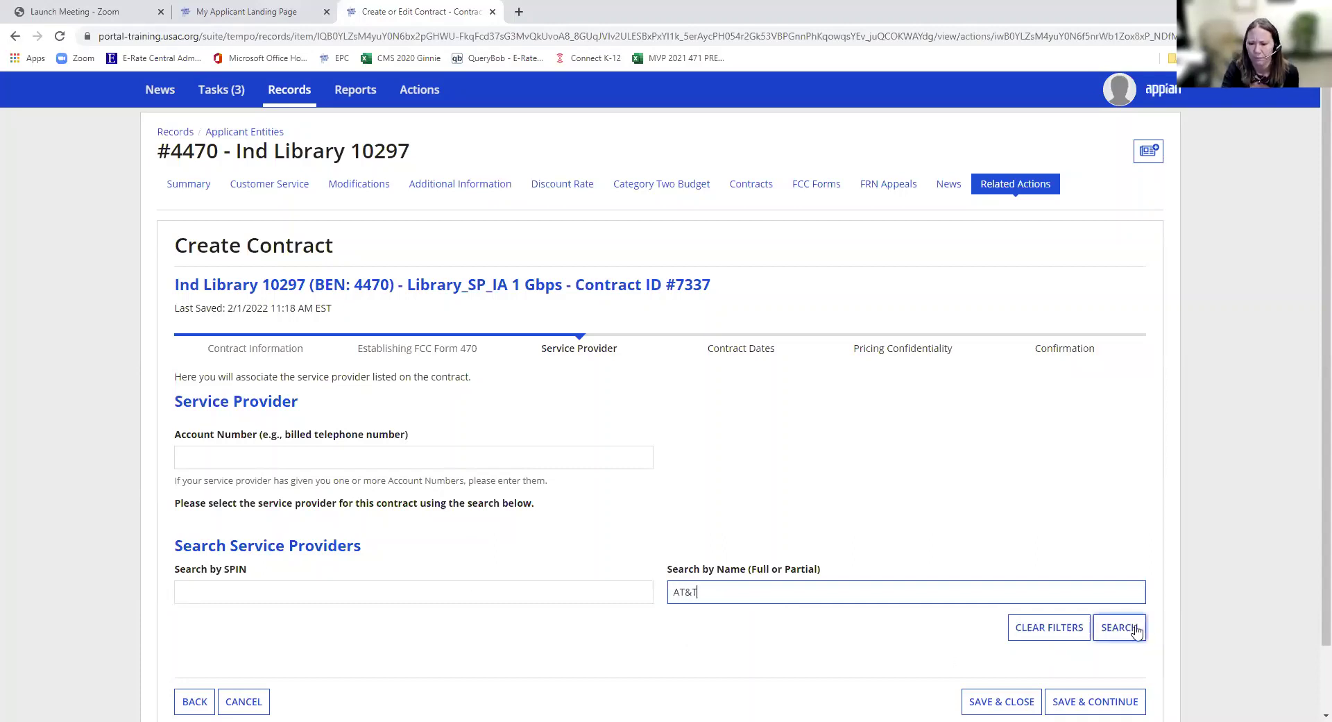
pyautogui.click(1124, 628)
pyautogui.scroll(-3, 819, 652)
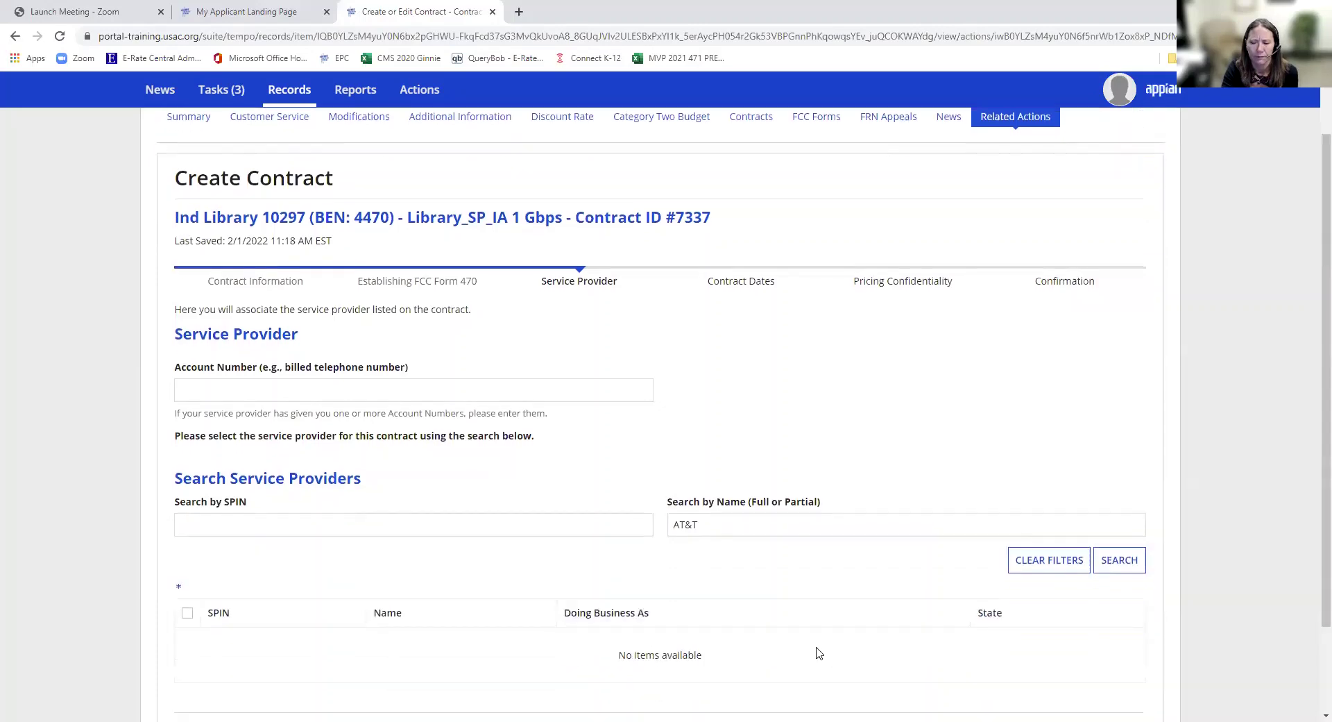
pyautogui.scroll(1, 798, 555)
# - Retry the provider name search with ATT and Windstream; neither returns any provider
pyautogui.moveTo(723, 486); pyautogui.dragTo(654, 498)
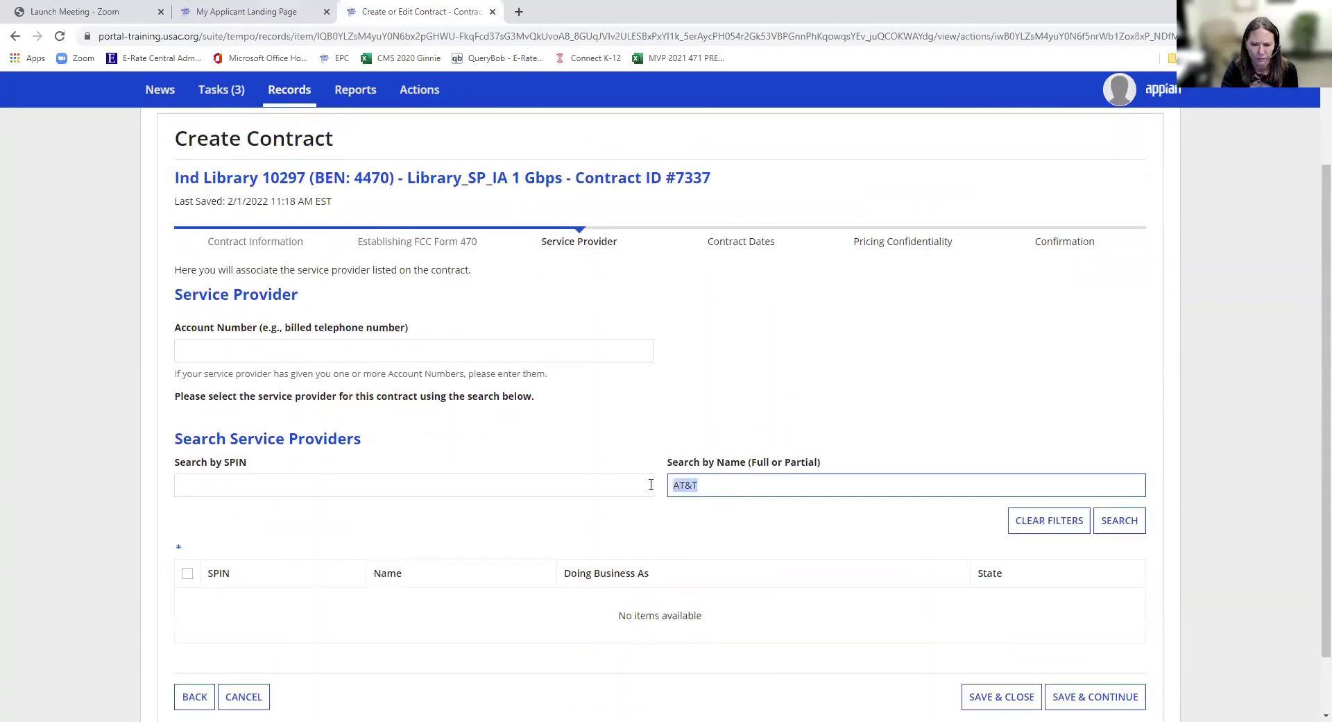
pyautogui.write('A')
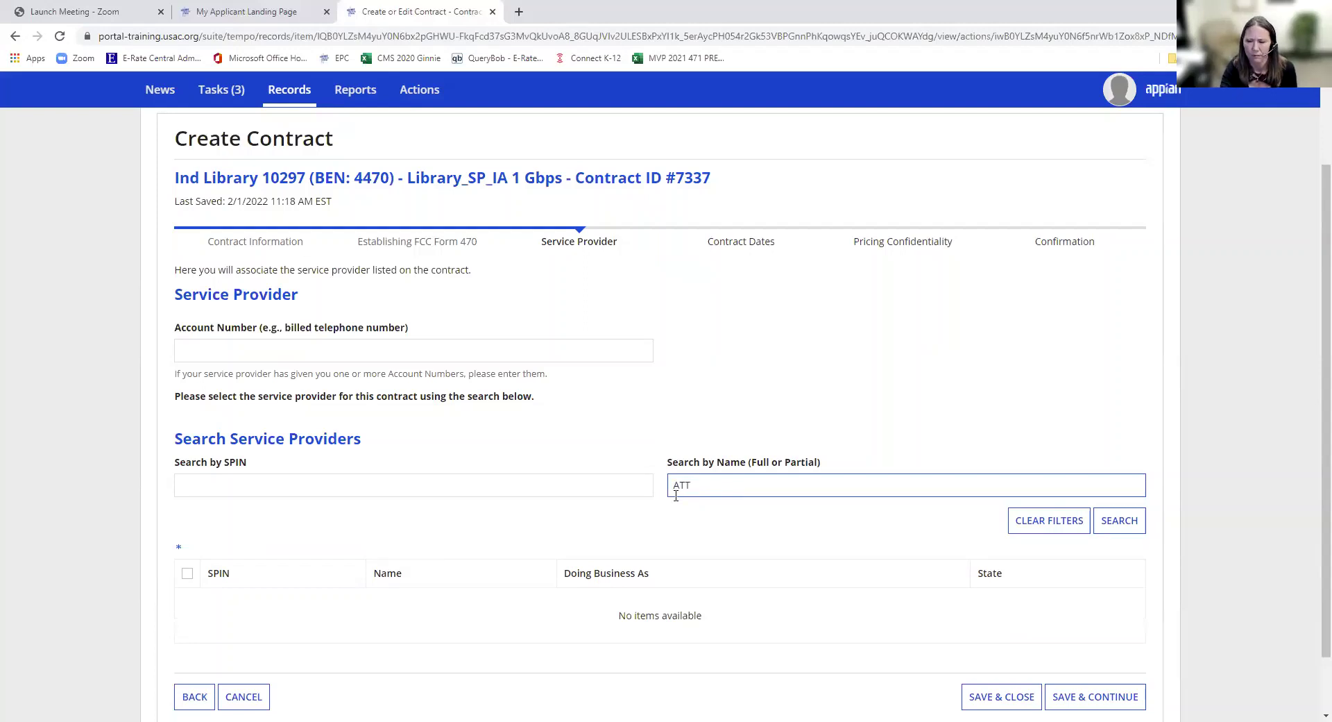
pyautogui.scroll(-1, 833, 479)
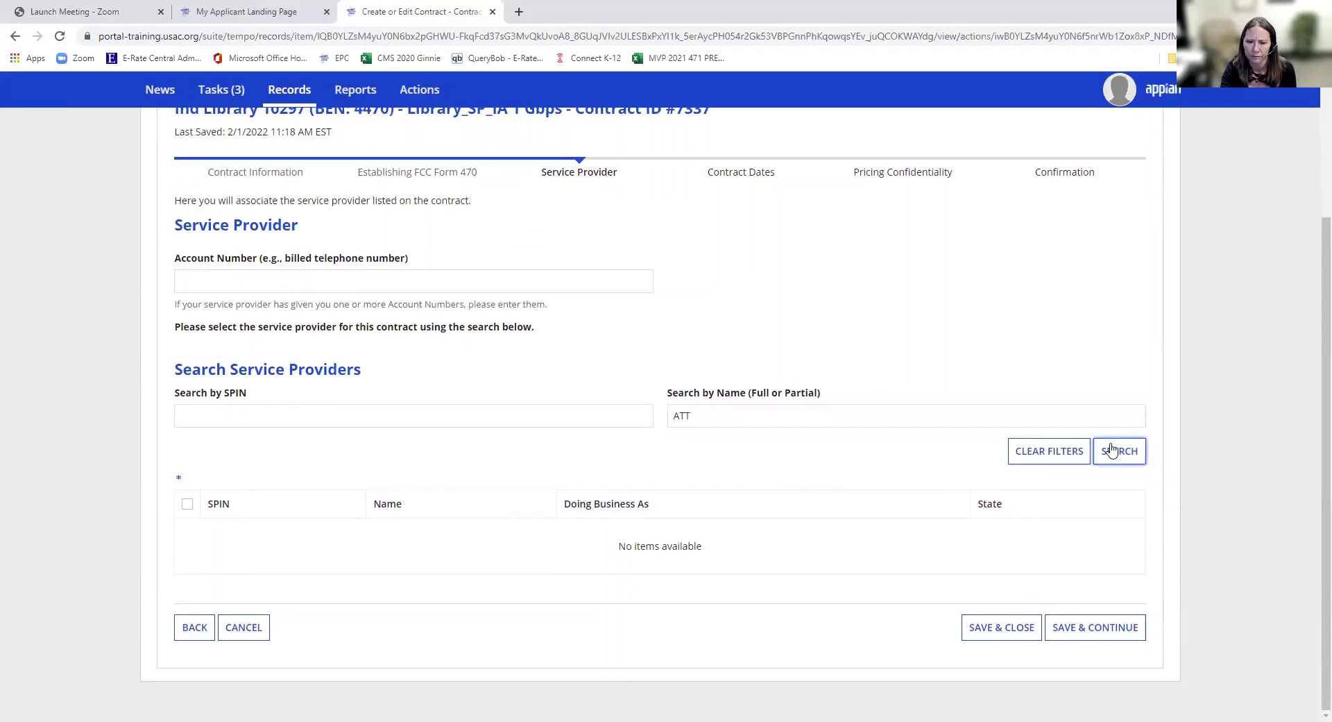
pyautogui.moveTo(694, 416); pyautogui.dragTo(633, 412)
pyautogui.press('BackSpace')
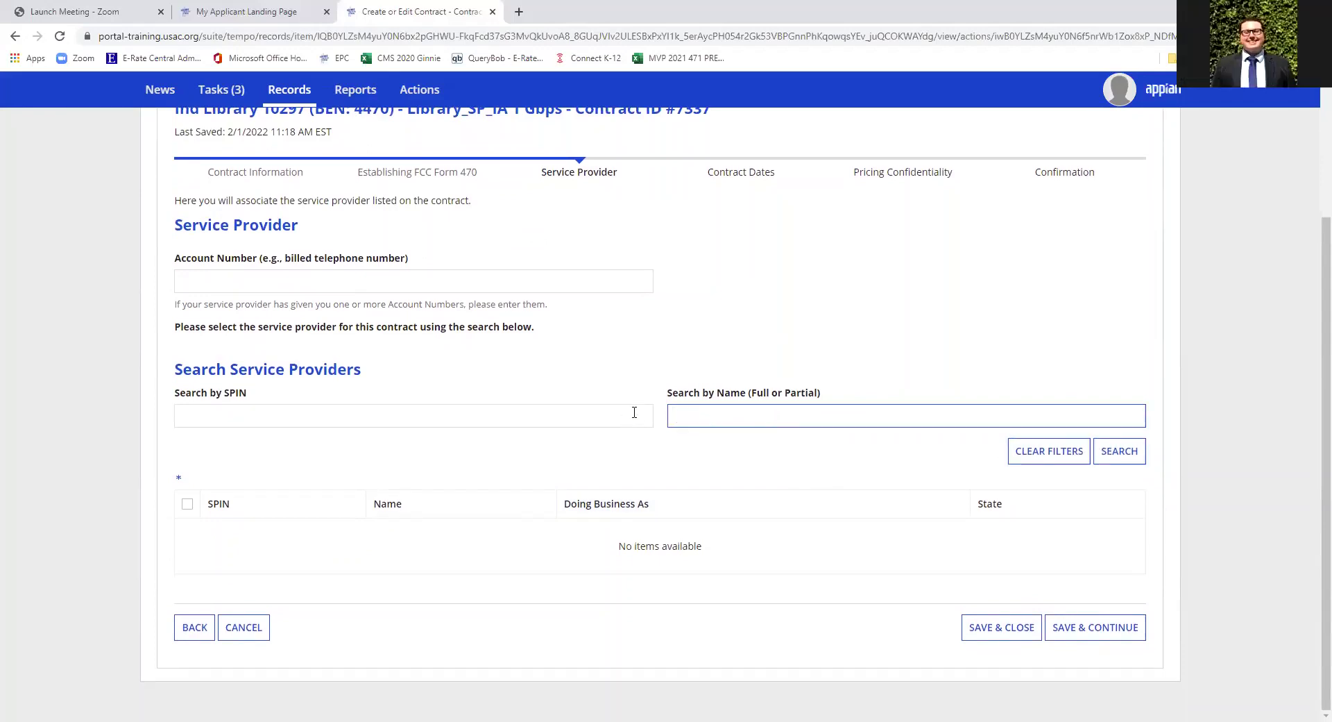
pyautogui.write('Windstream')
pyautogui.click(1133, 452)
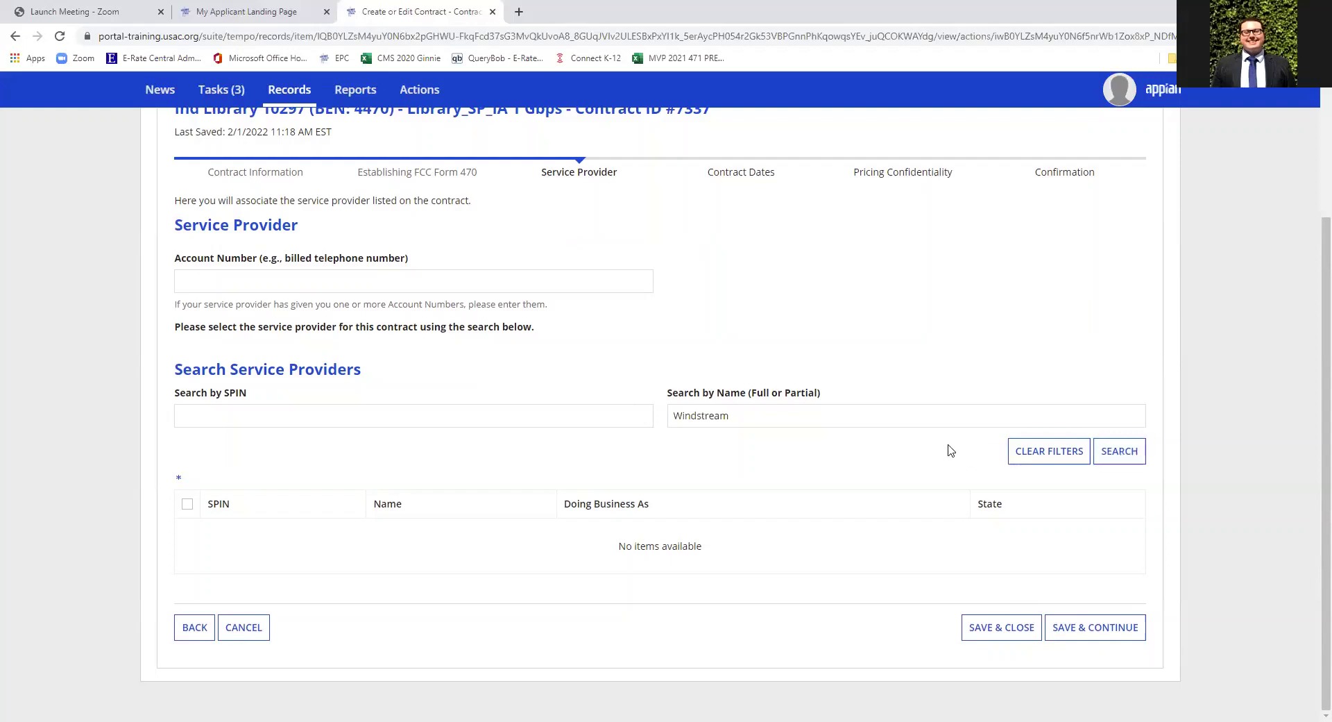
pyautogui.moveTo(767, 416); pyautogui.dragTo(616, 410)
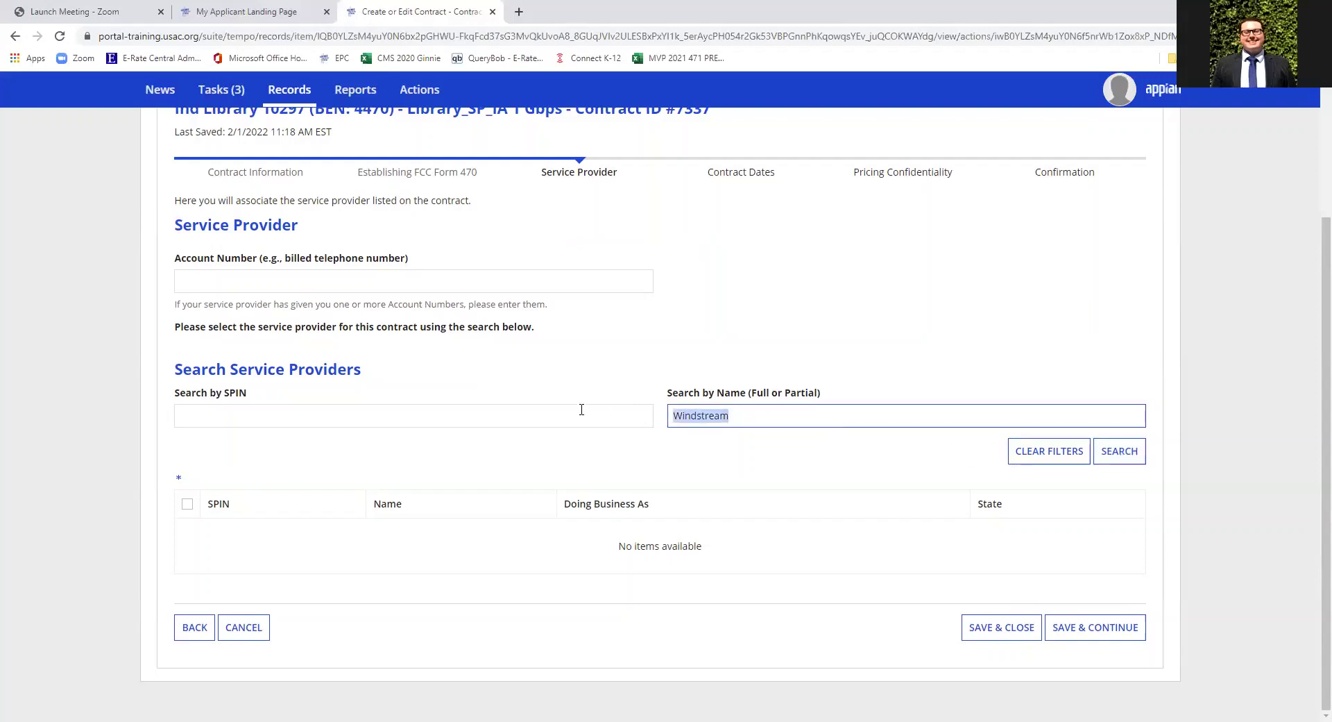
pyautogui.press('BackSpace')
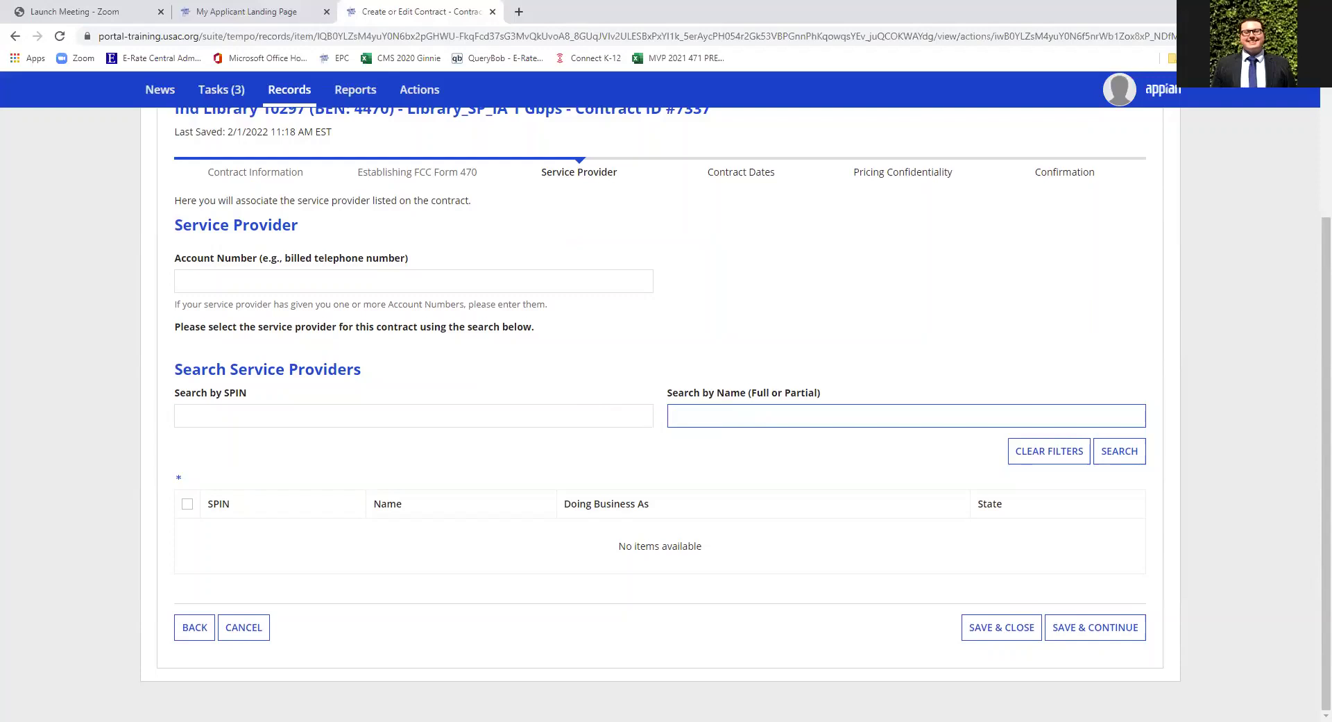
# - Enter SPIN 143001195 as the search value, correct it, and attempt to continue
pyautogui.click(327, 418)
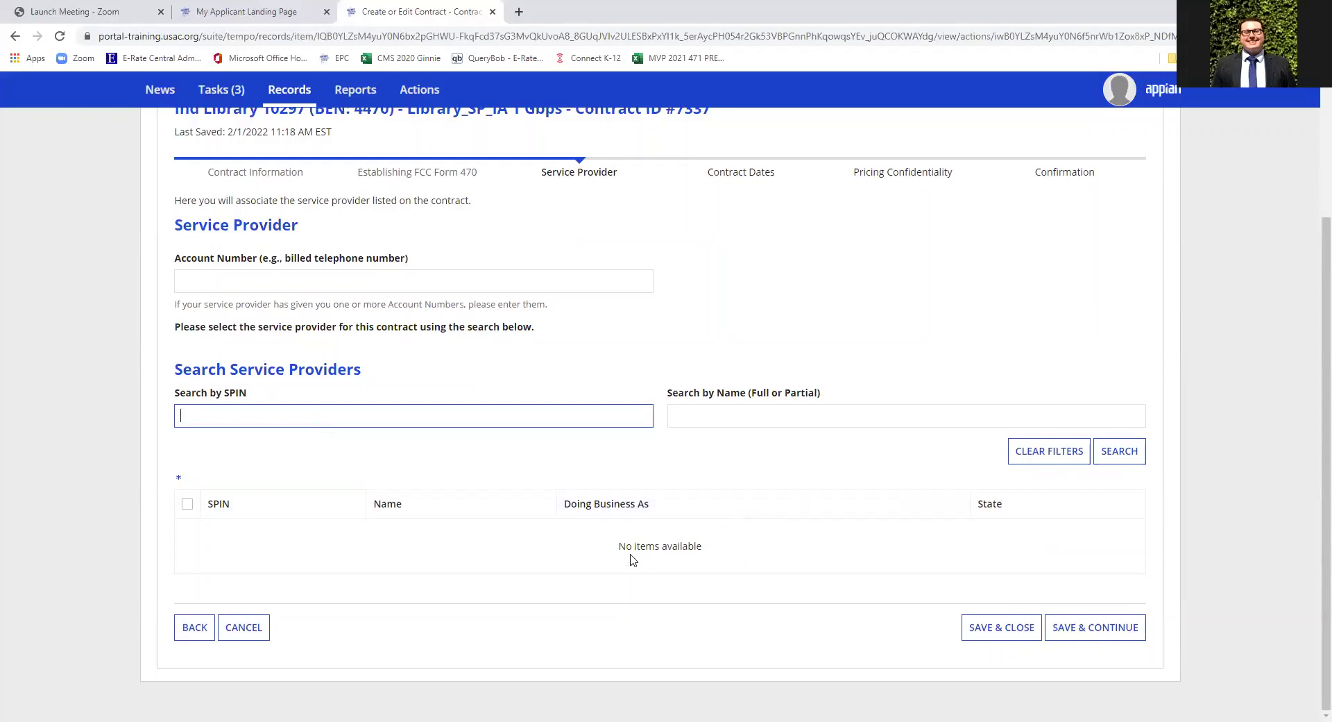
pyautogui.write('1430011952')
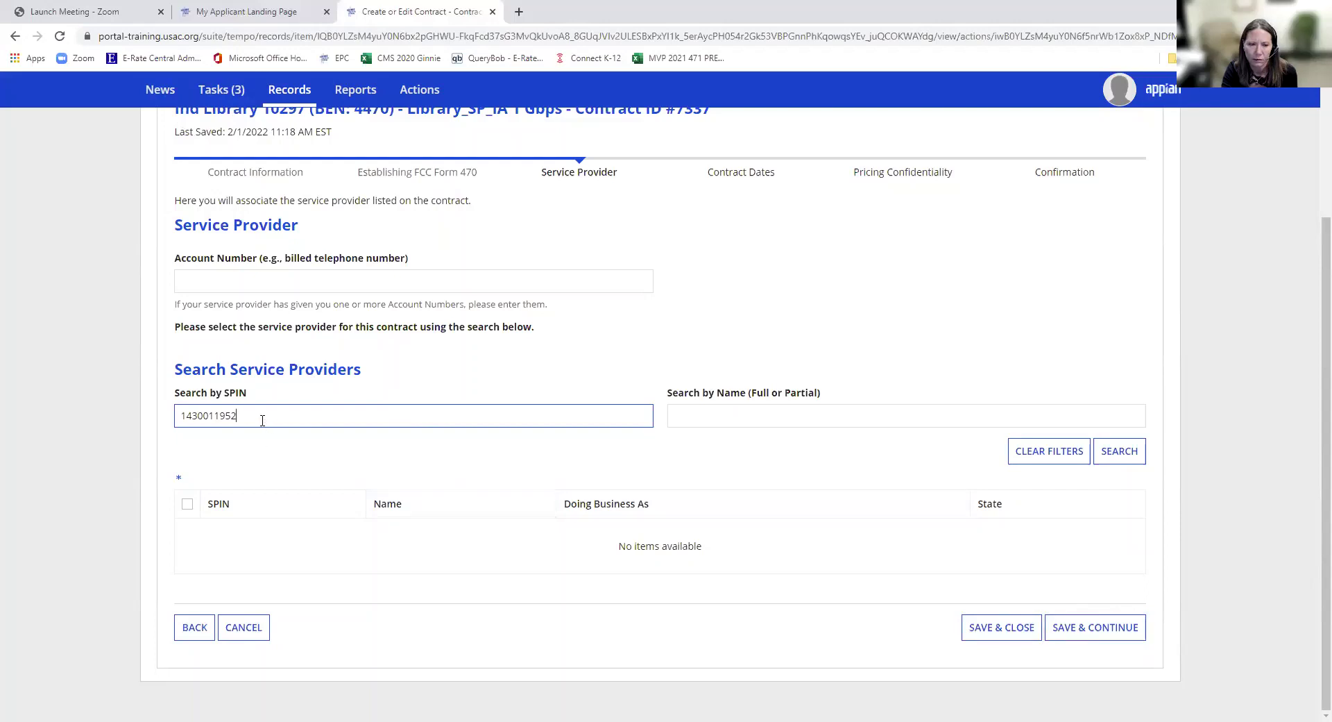
pyautogui.moveTo(262, 420); pyautogui.dragTo(158, 415)
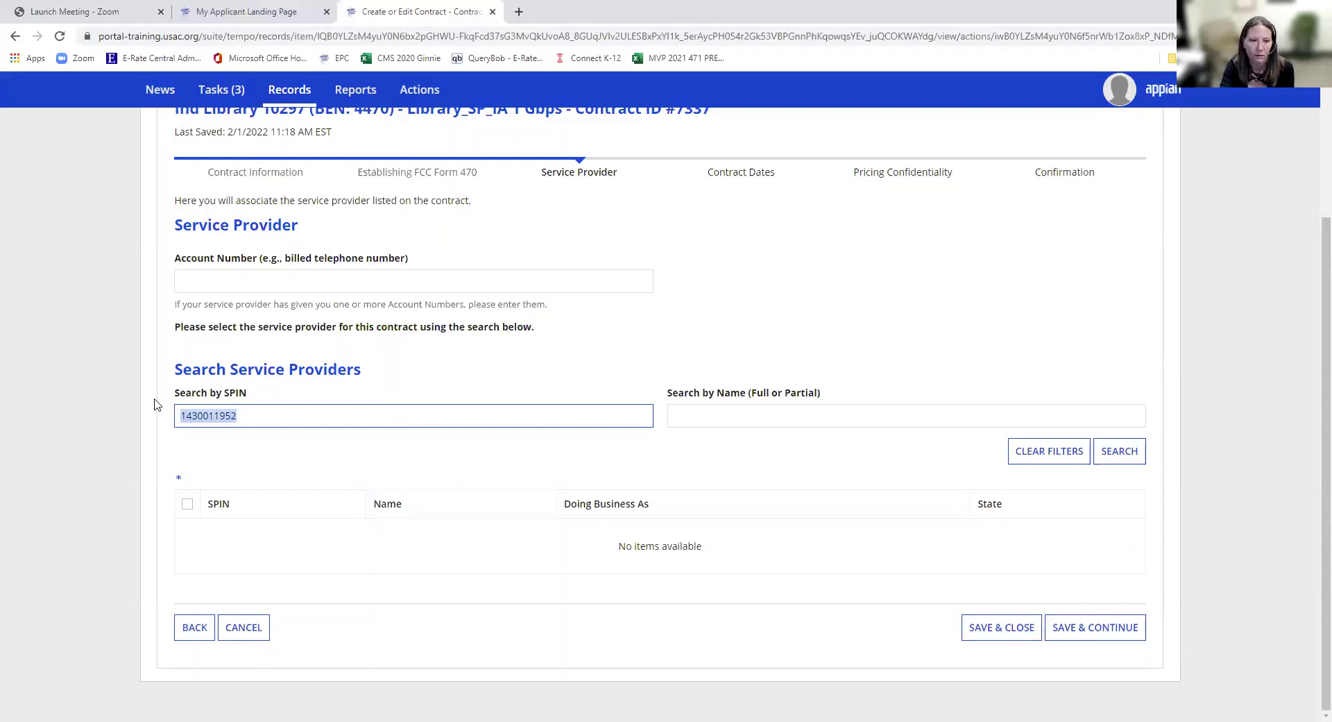
pyautogui.click(226, 416)
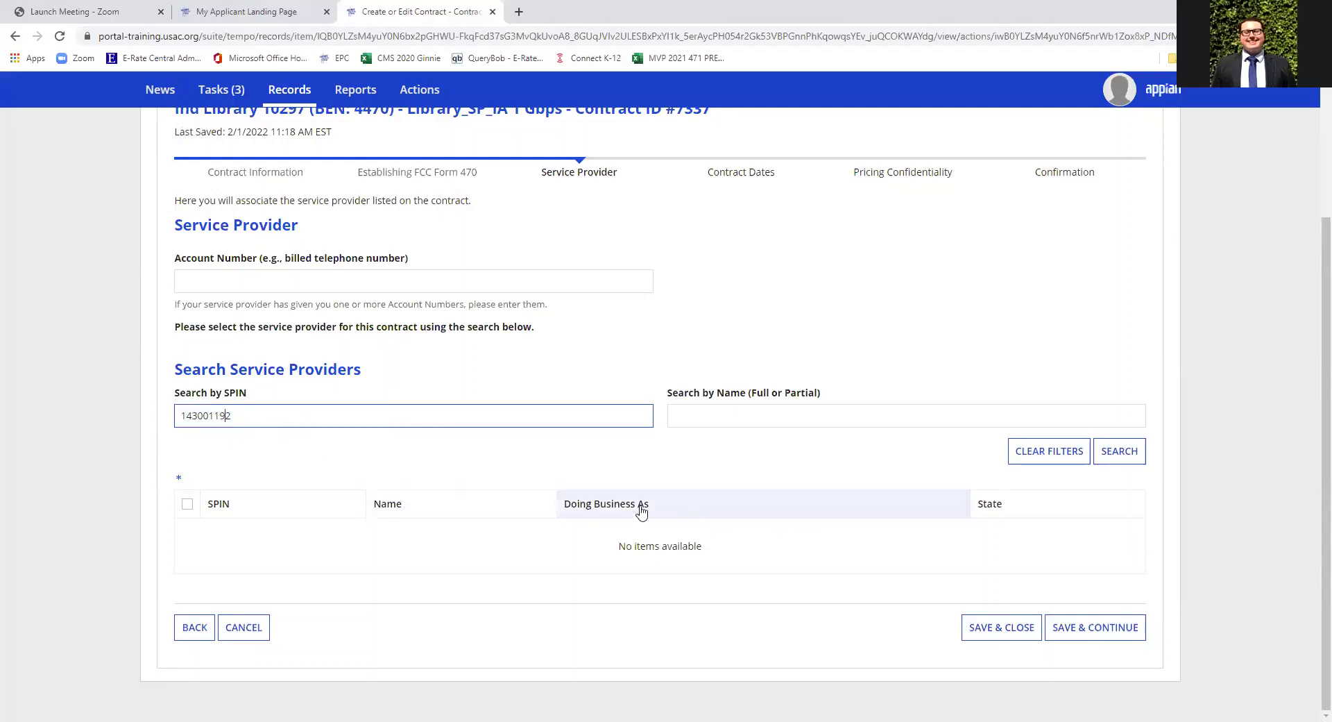
pyautogui.write('5')
pyautogui.click(1097, 631)
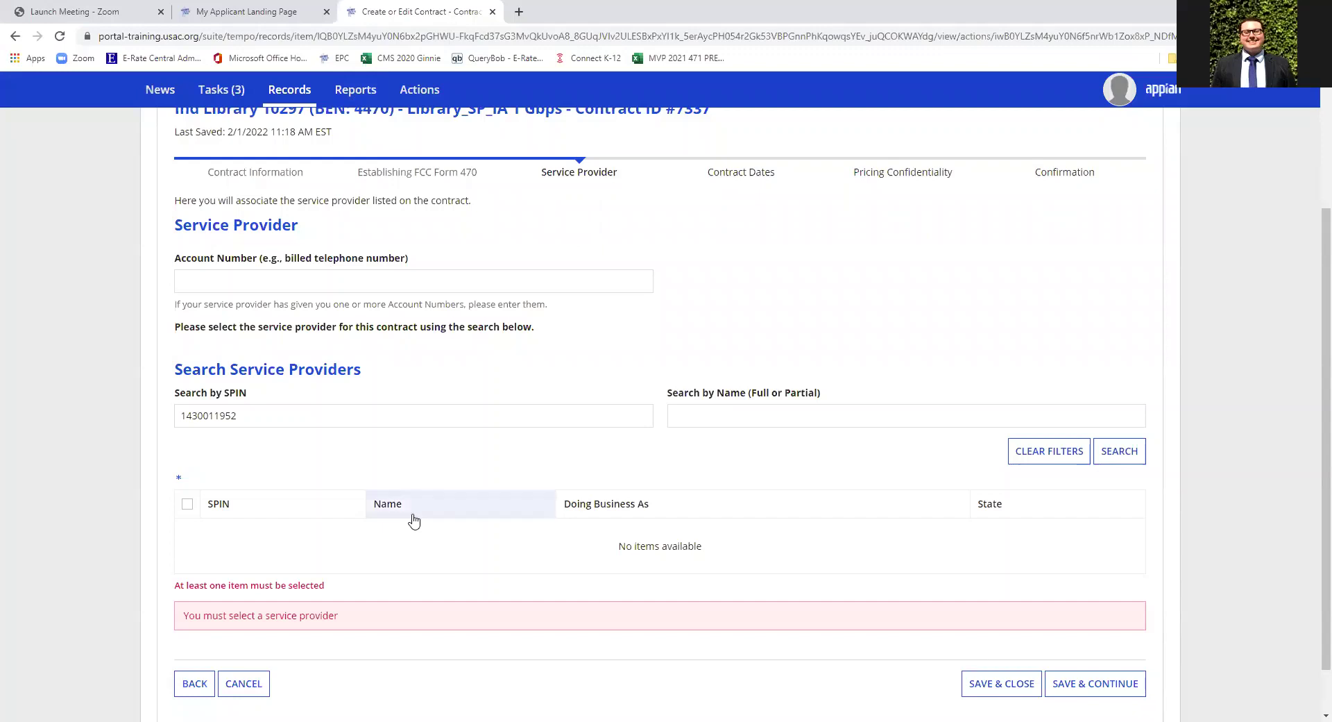
# - Clear the SPIN, search providers by name, and select and save USAC Service Provider Organization 1
pyautogui.moveTo(248, 415); pyautogui.dragTo(104, 415)
pyautogui.press('BackSpace')
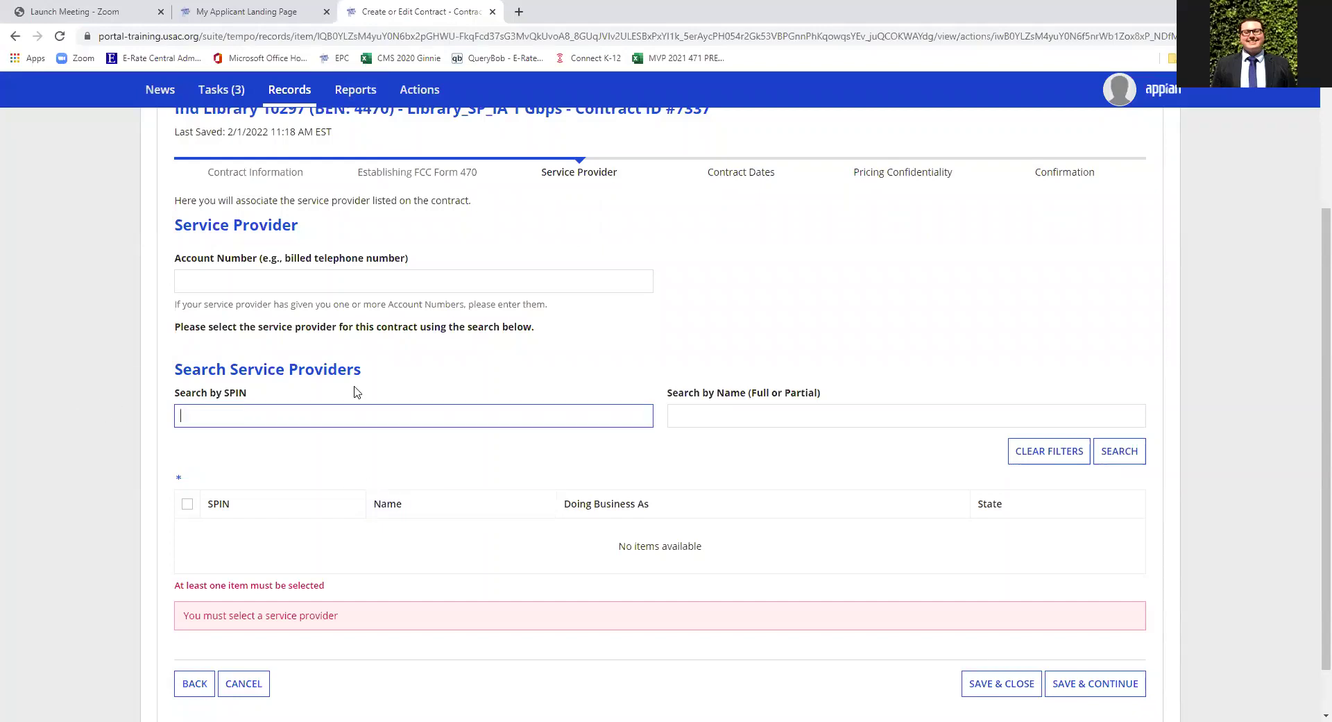
pyautogui.moveTo(780, 401); pyautogui.dragTo(771, 397)
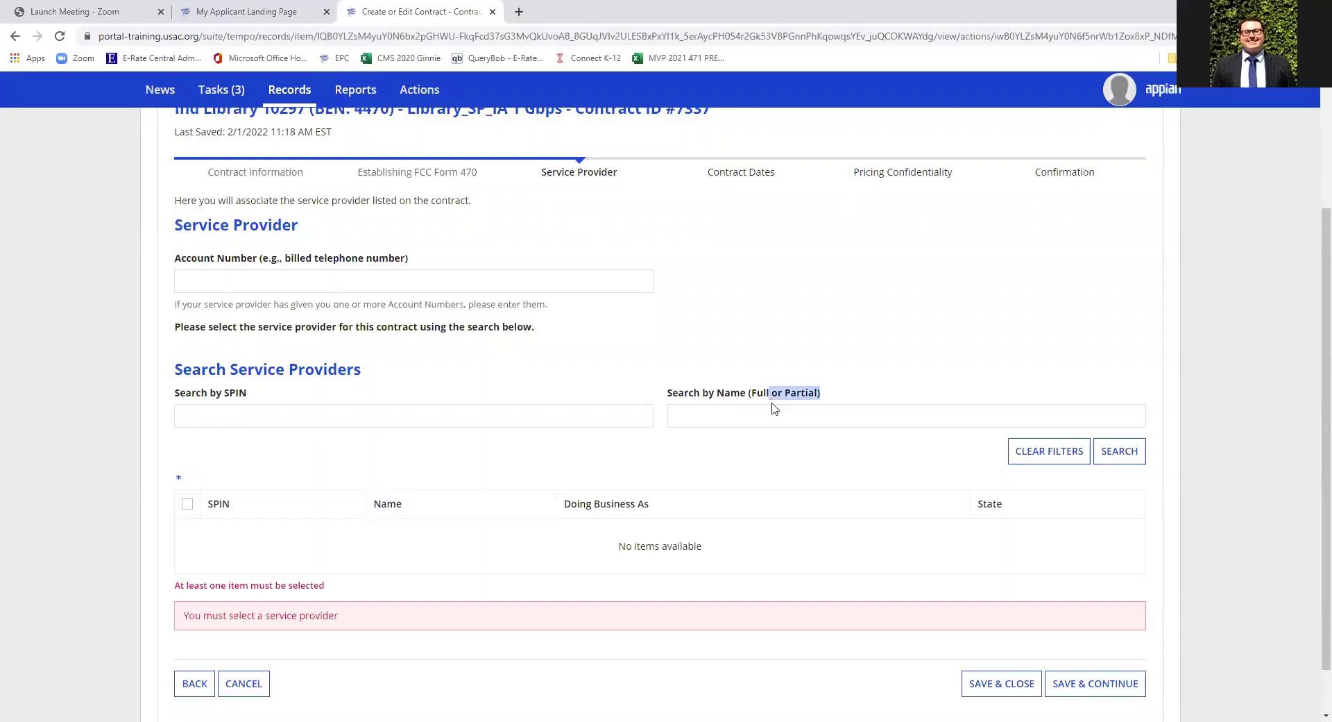
pyautogui.click(823, 417)
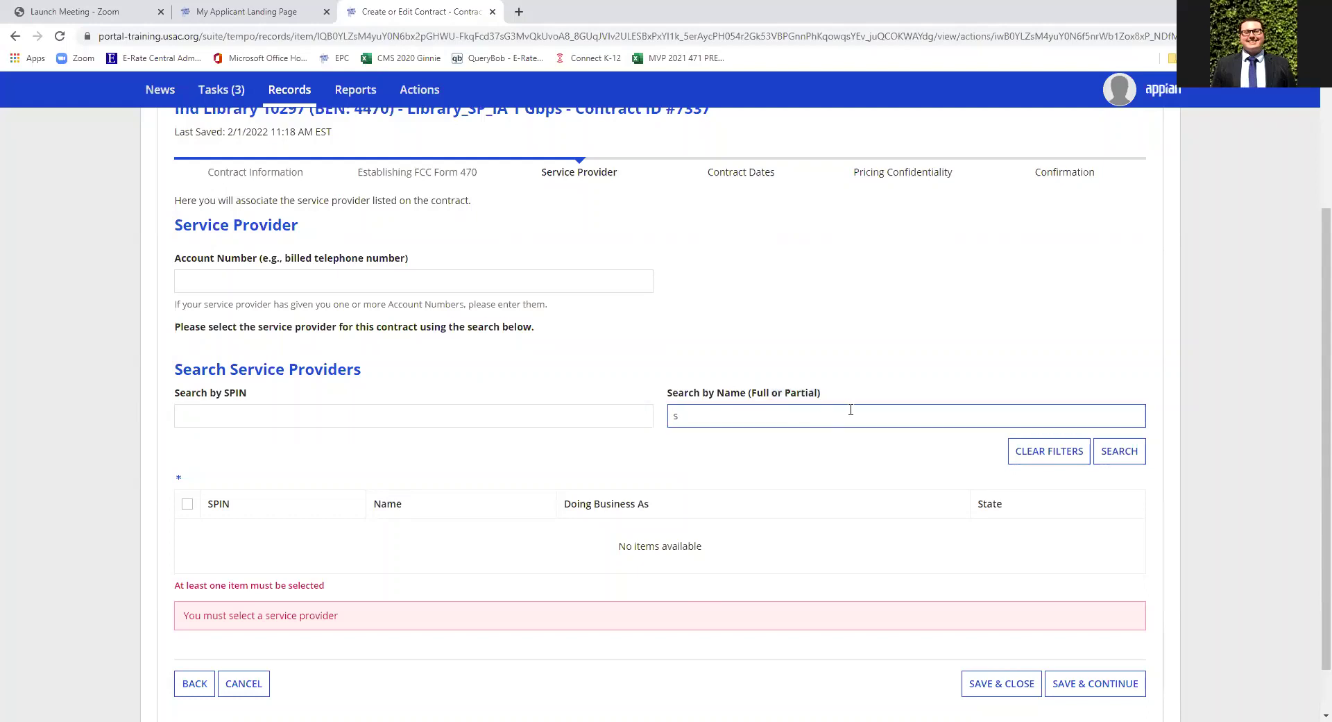
pyautogui.click(1115, 454)
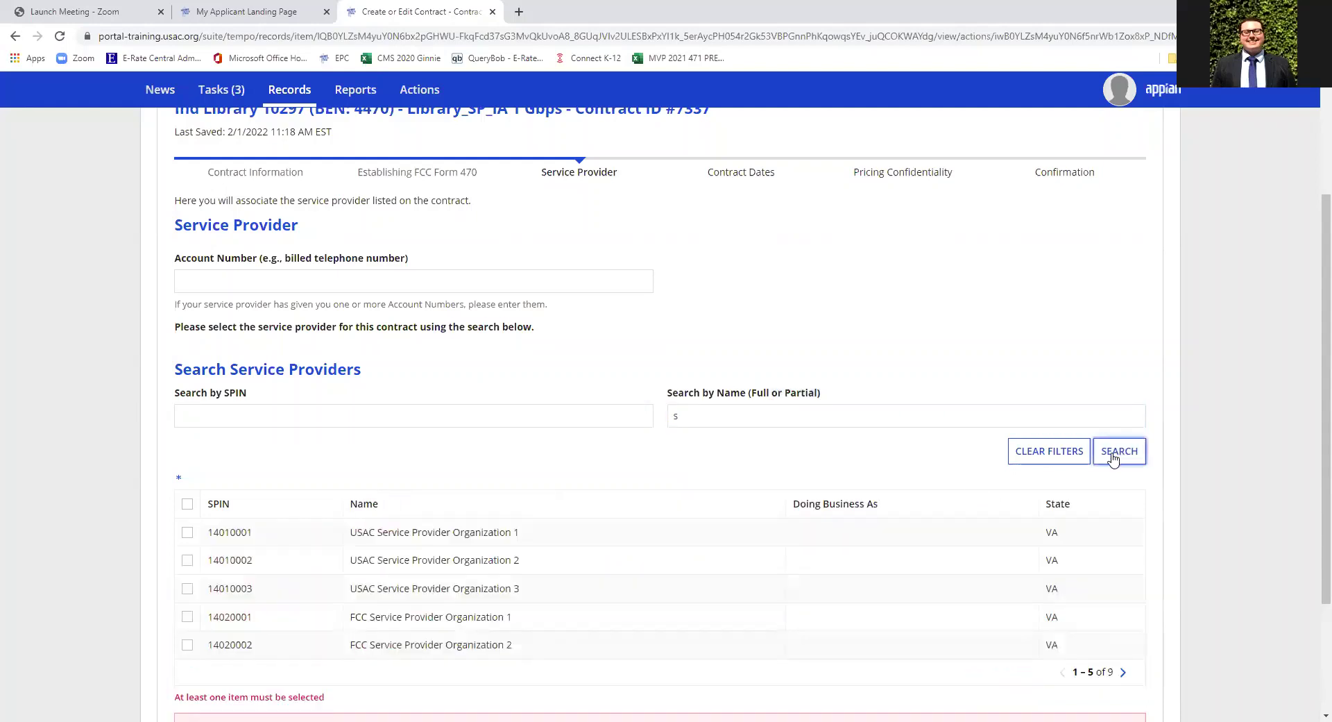
pyautogui.click(188, 533)
pyautogui.scroll(-2, 769, 567)
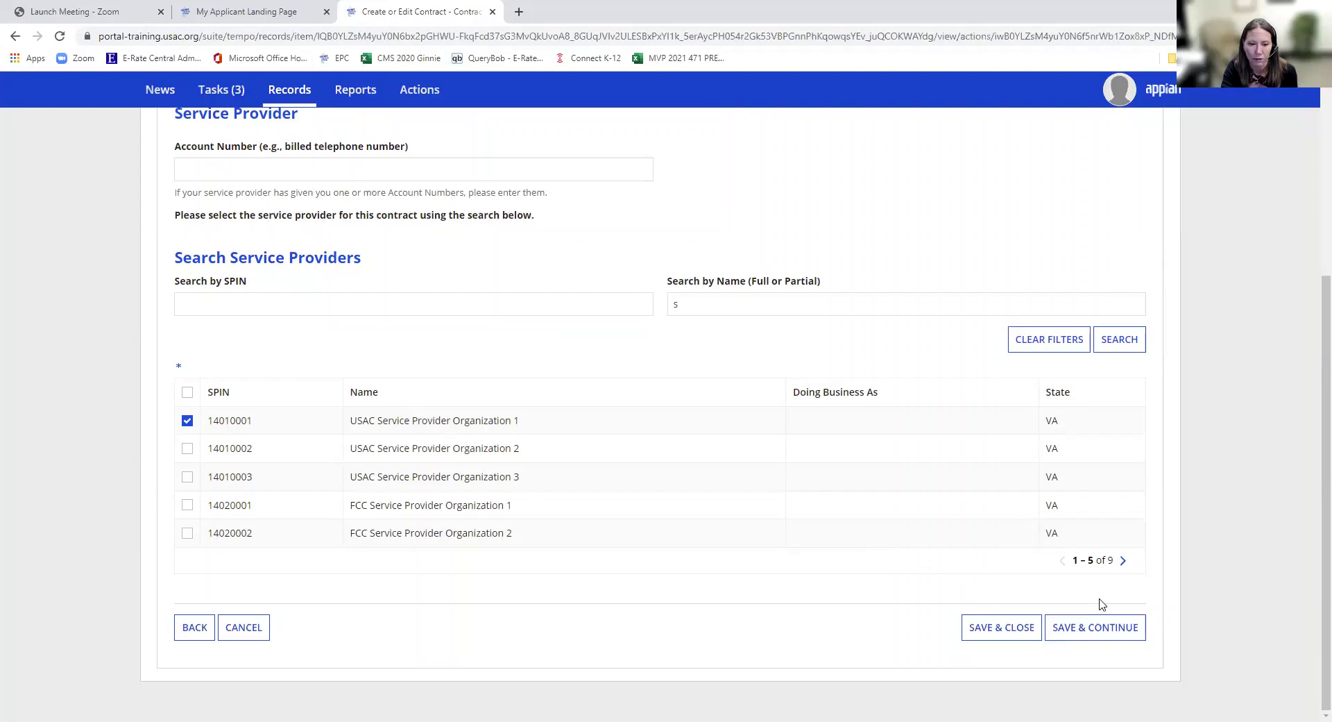
pyautogui.click(1096, 633)
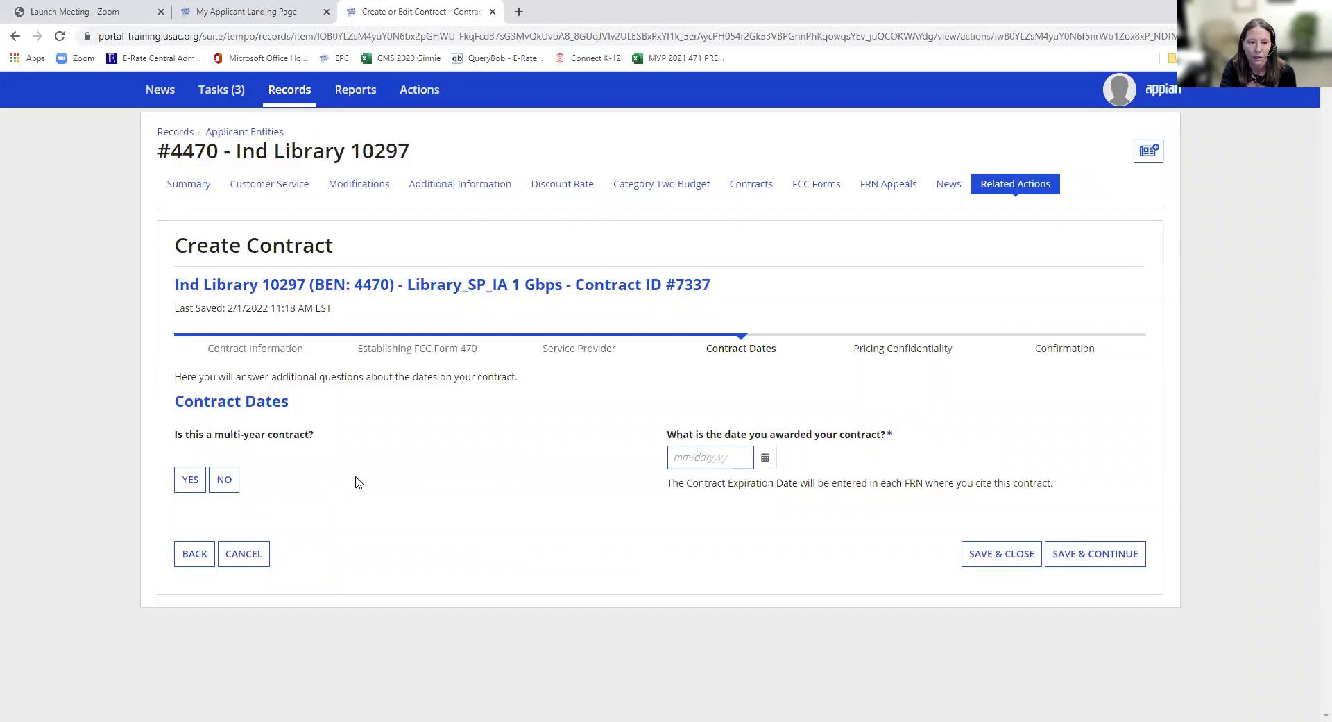
# - Mark contract 7337 as multi-year with an award date of 02/01/2022 and save
pyautogui.click(194, 488)
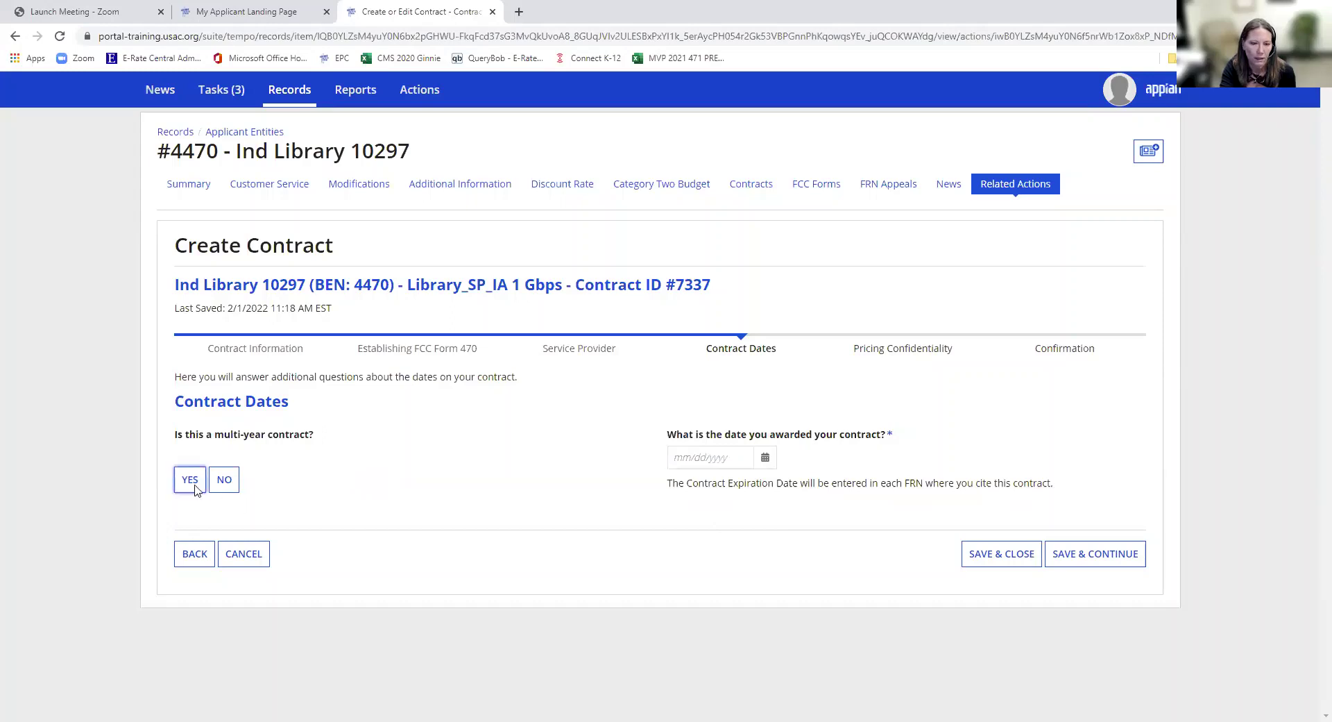
pyautogui.click(692, 456)
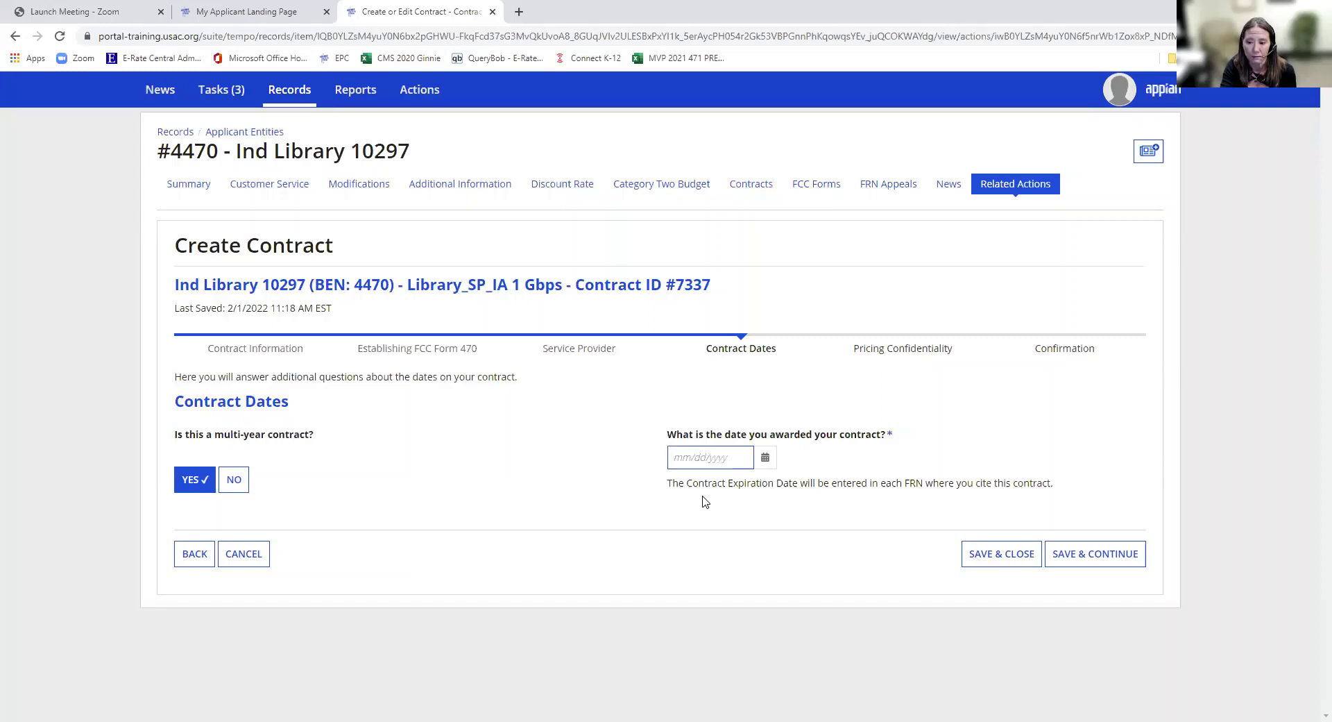
pyautogui.write('2')
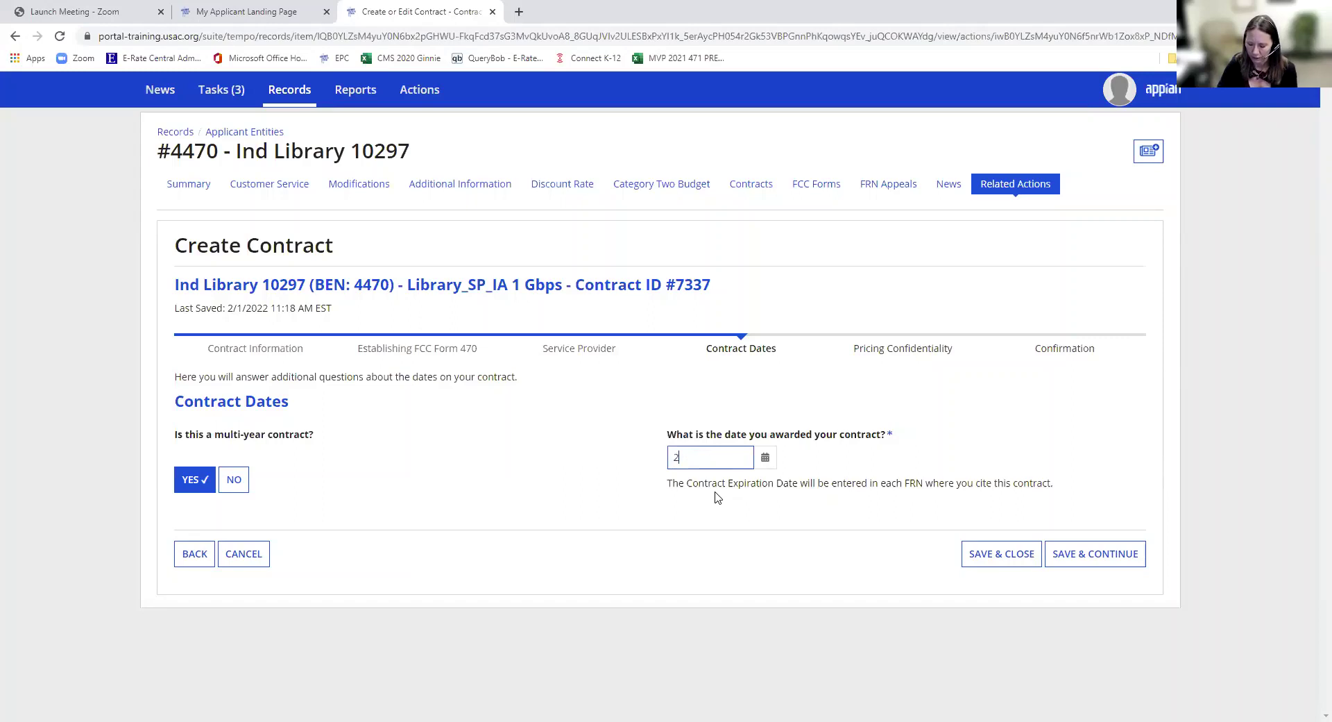
pyautogui.write('/1/22')
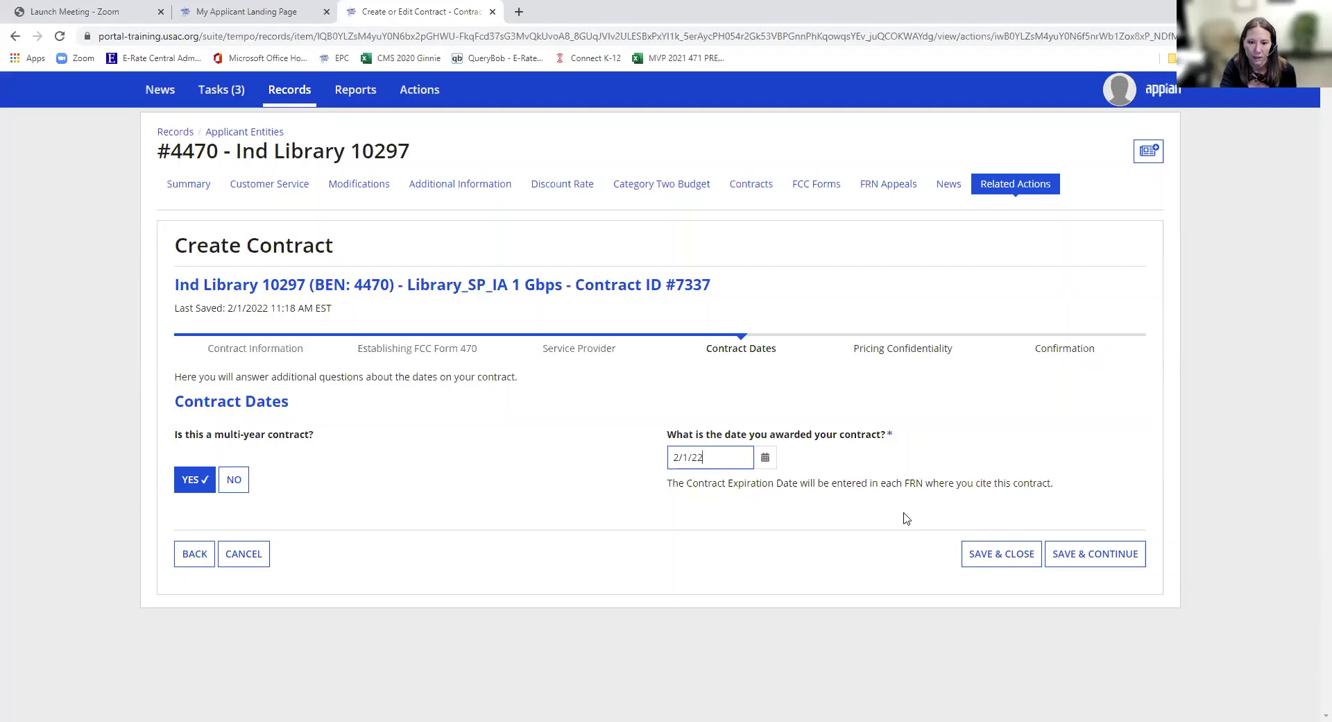
pyautogui.click(1071, 555)
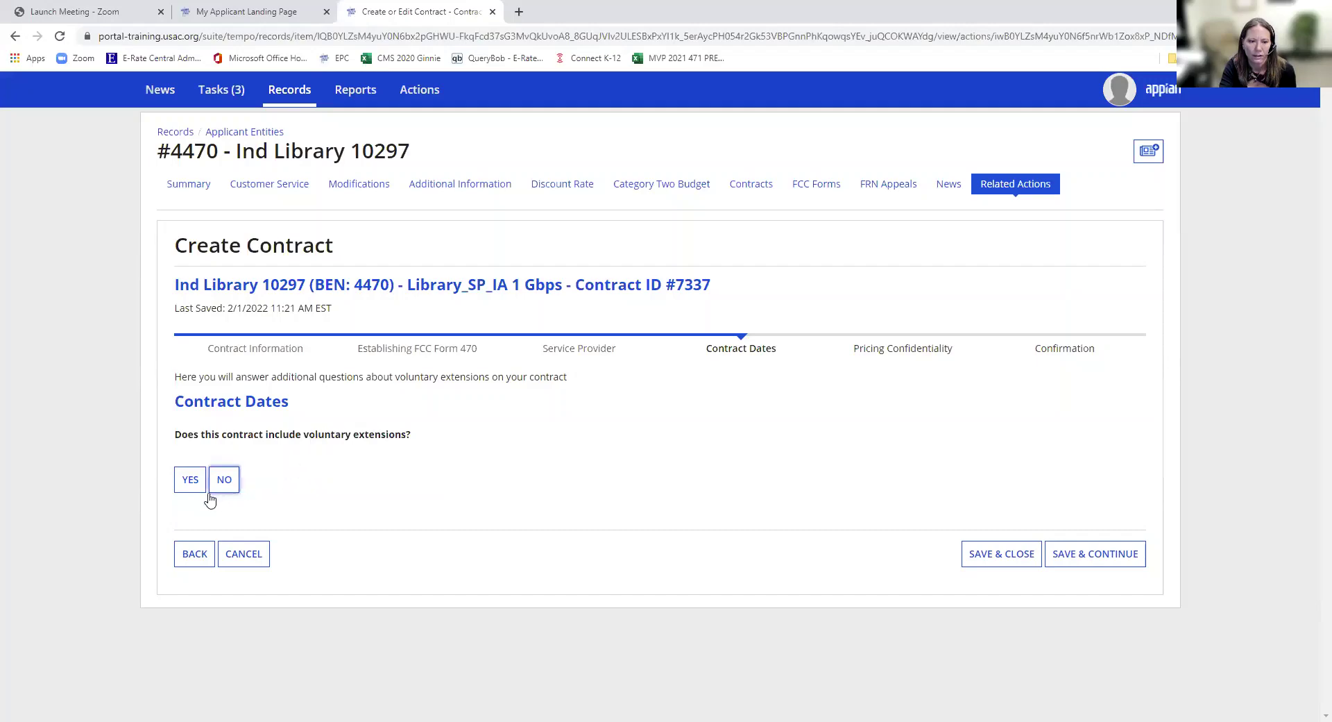
# - Record voluntary extensions: expiry 06/30/2025, 2 extensions remaining, 36 months total, then save
pyautogui.click(188, 486)
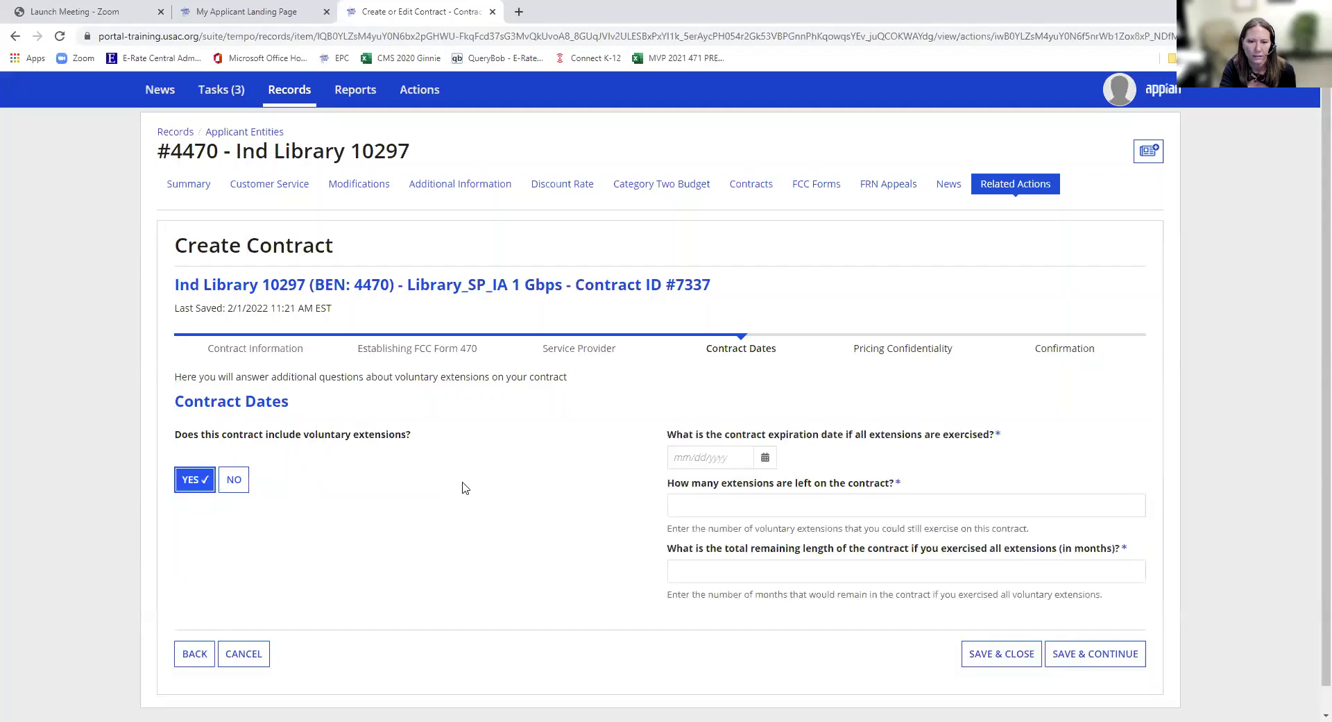
pyautogui.click(692, 452)
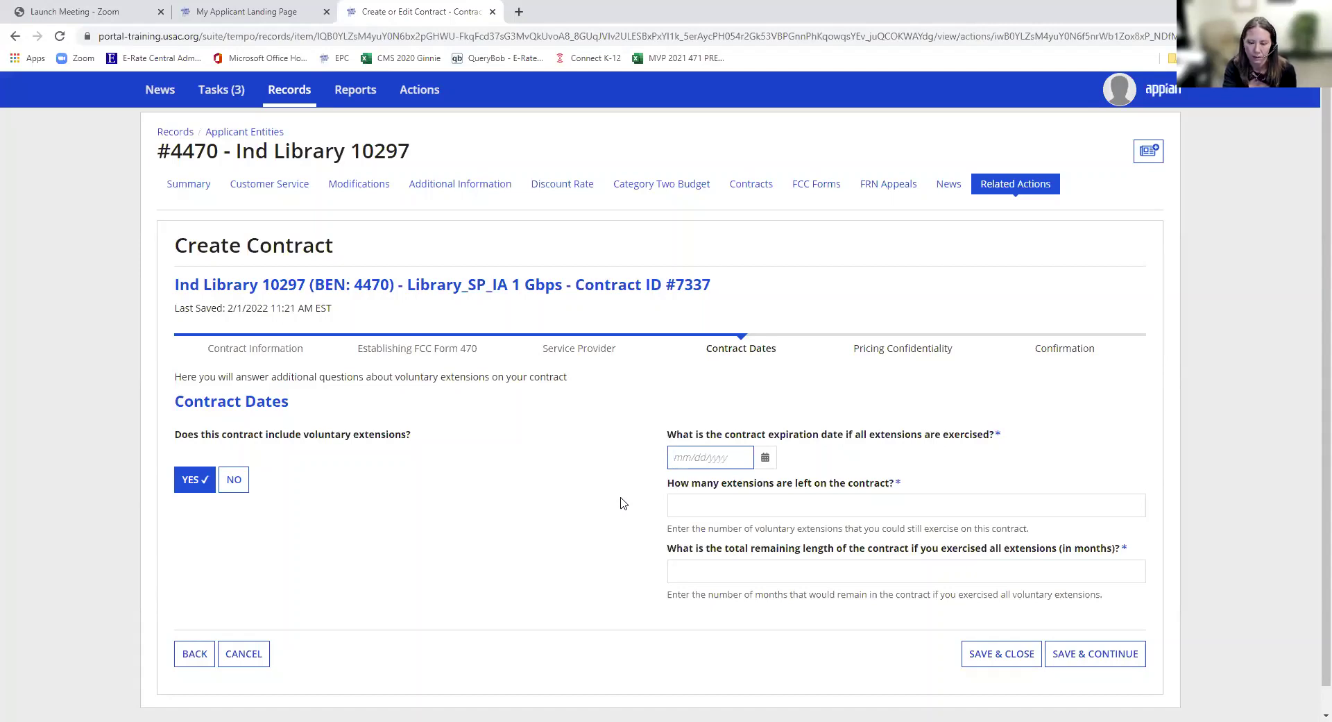
pyautogui.write('6')
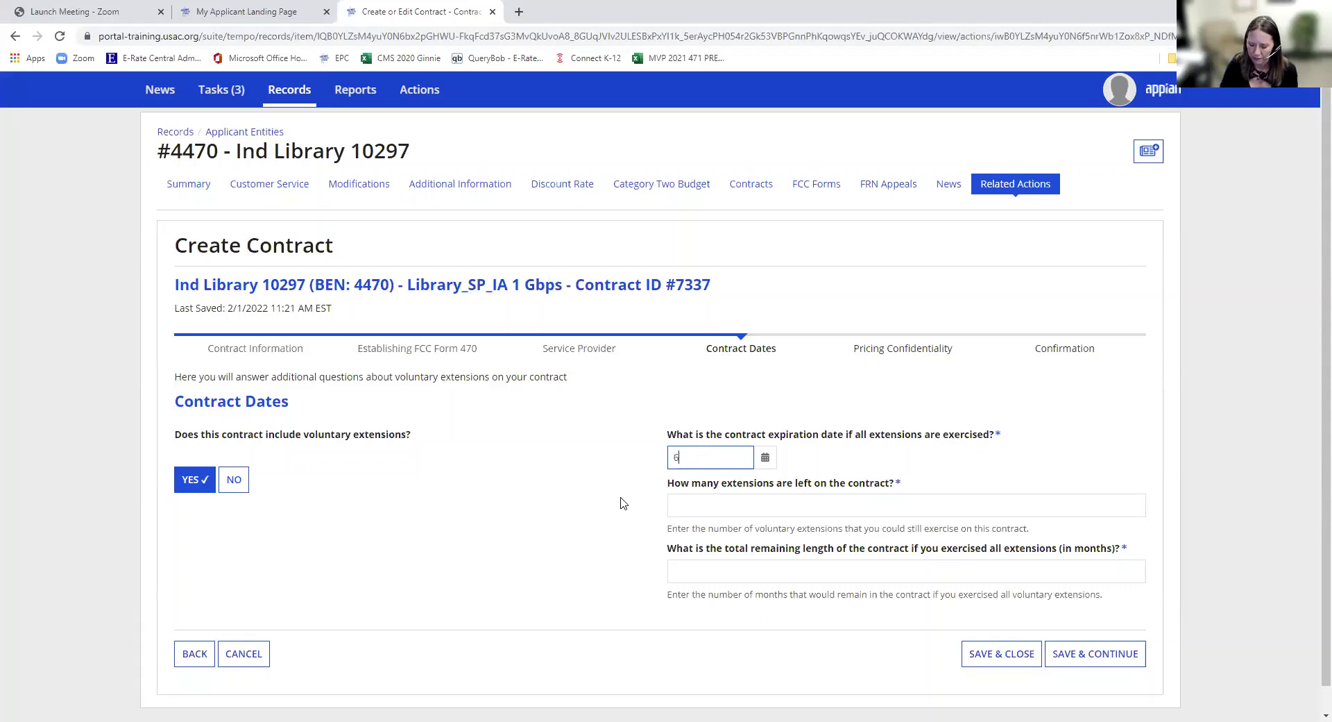
pyautogui.write('/30/2025')
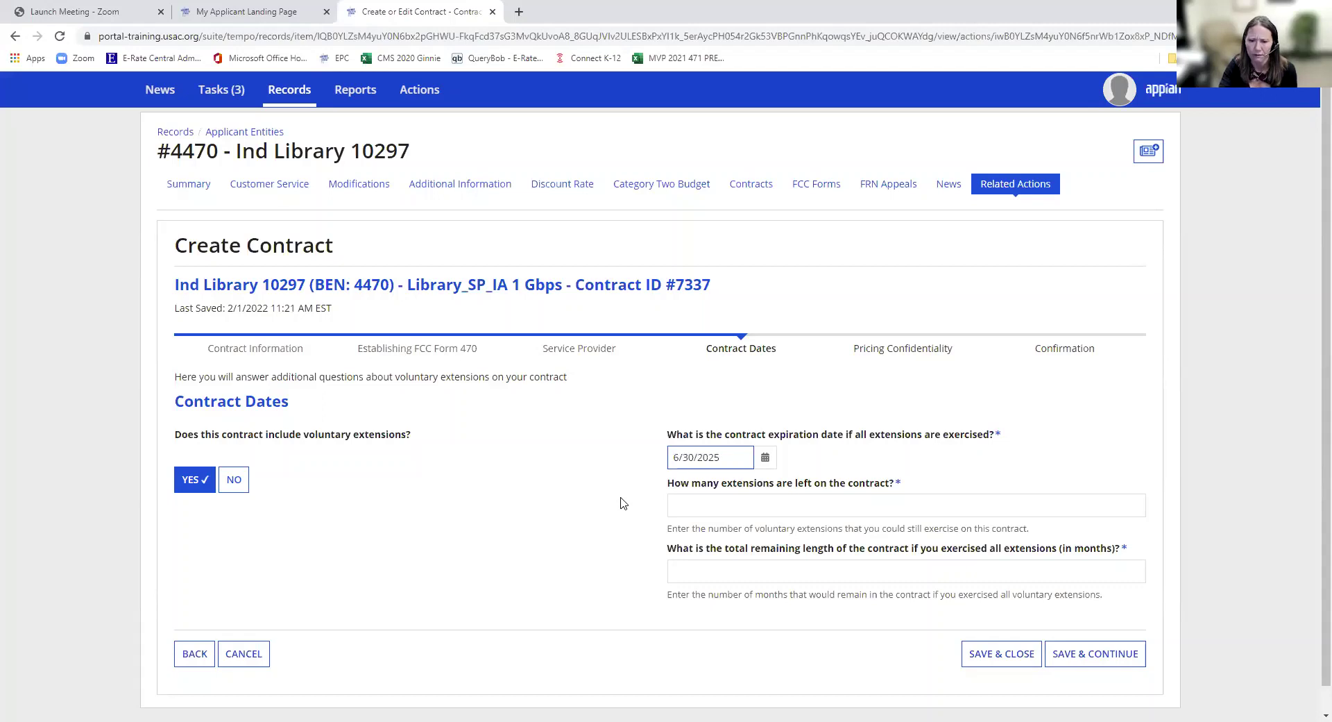
pyautogui.click(726, 511)
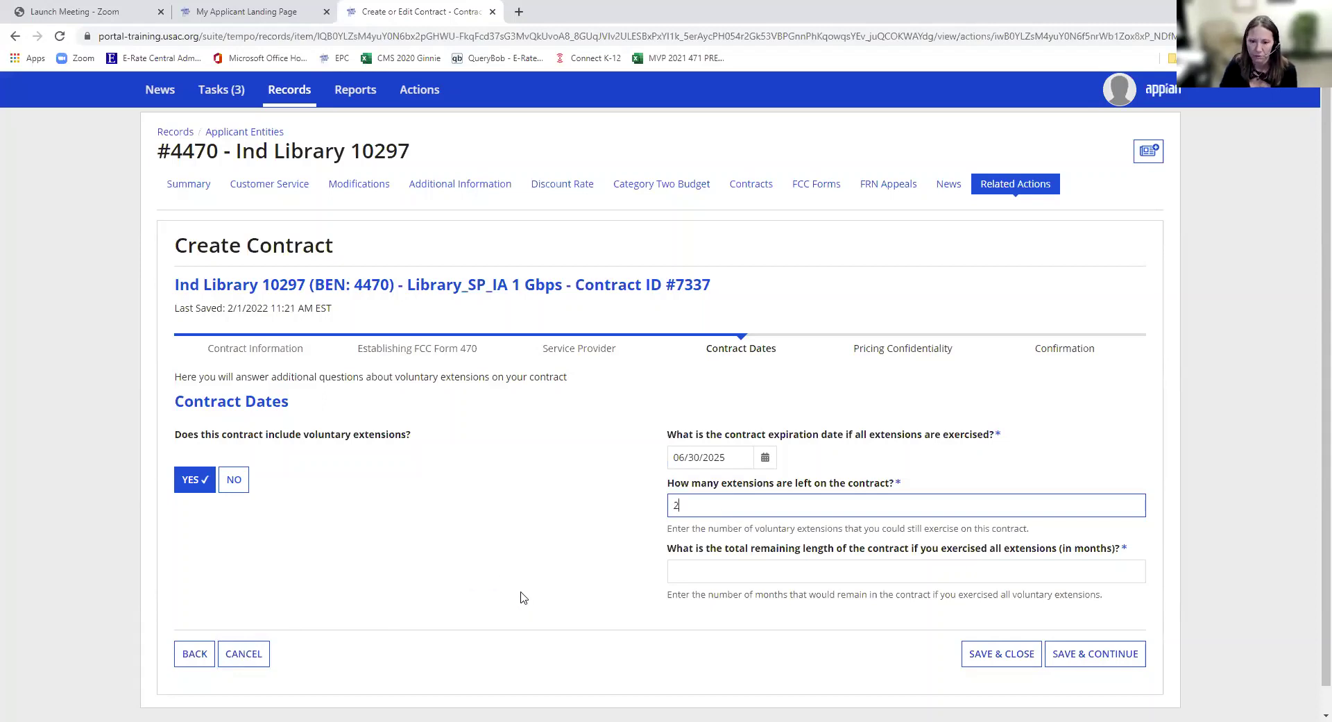
pyautogui.click(691, 570)
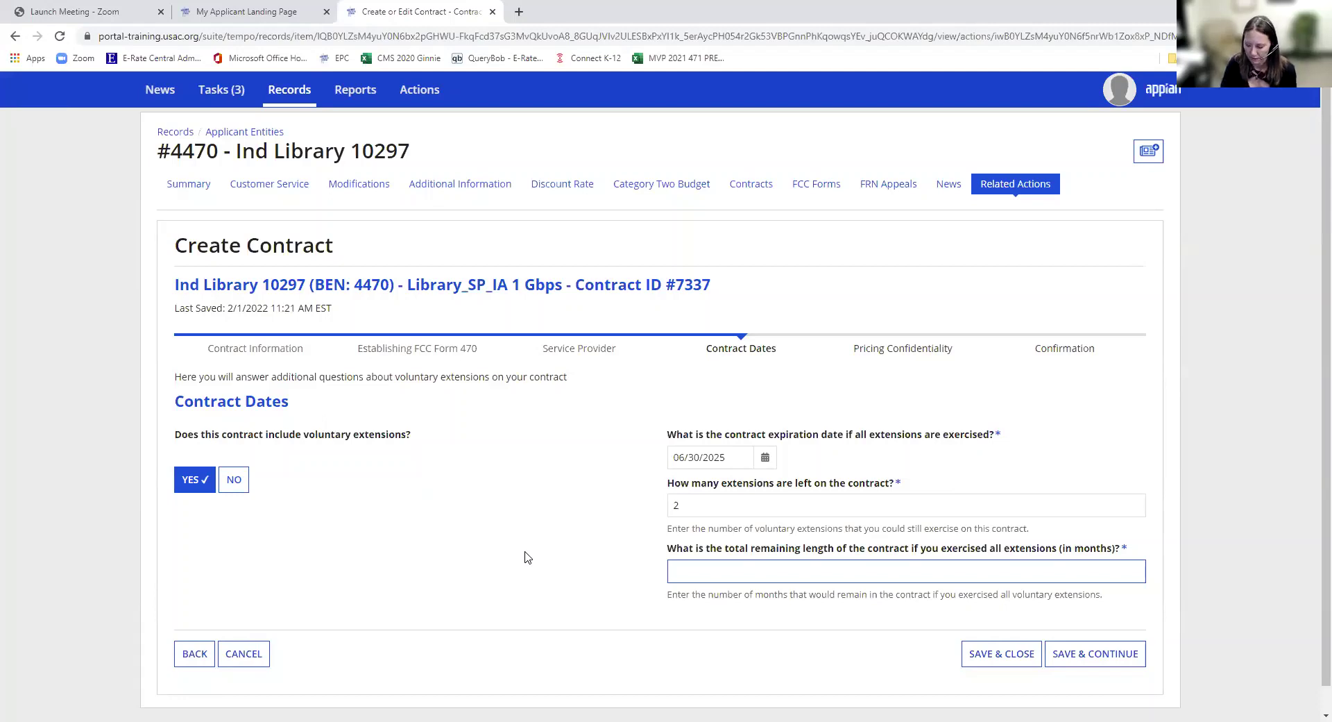
pyautogui.write('36')
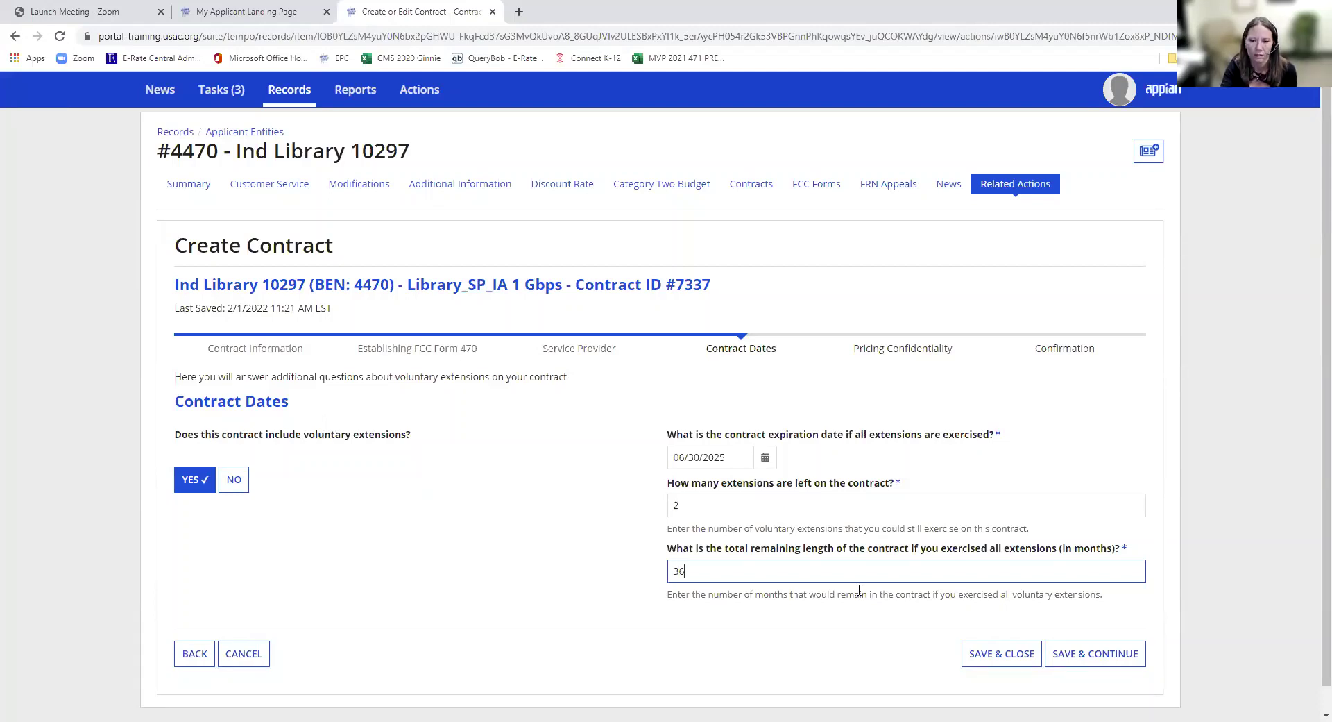
pyautogui.click(1091, 656)
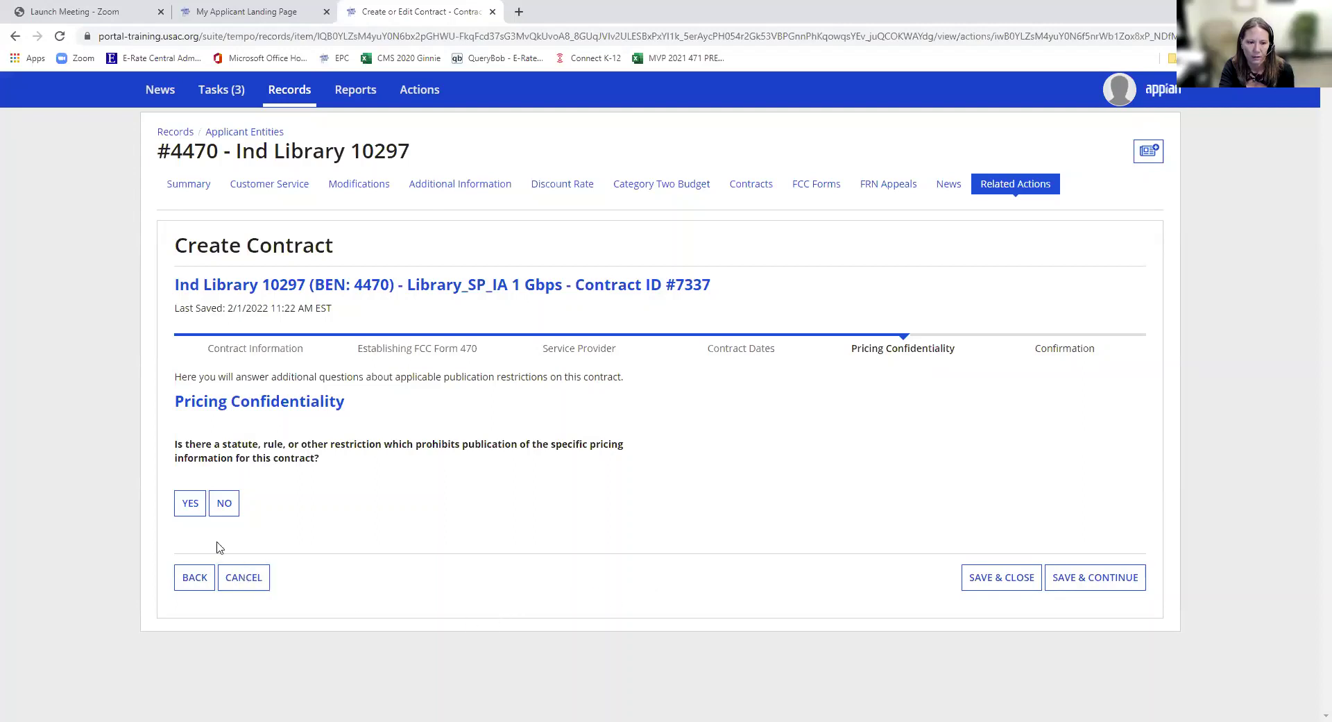
# - Answer No to pricing confidentiality, review the confirmation summary, and complete contract 7337
pyautogui.click(222, 506)
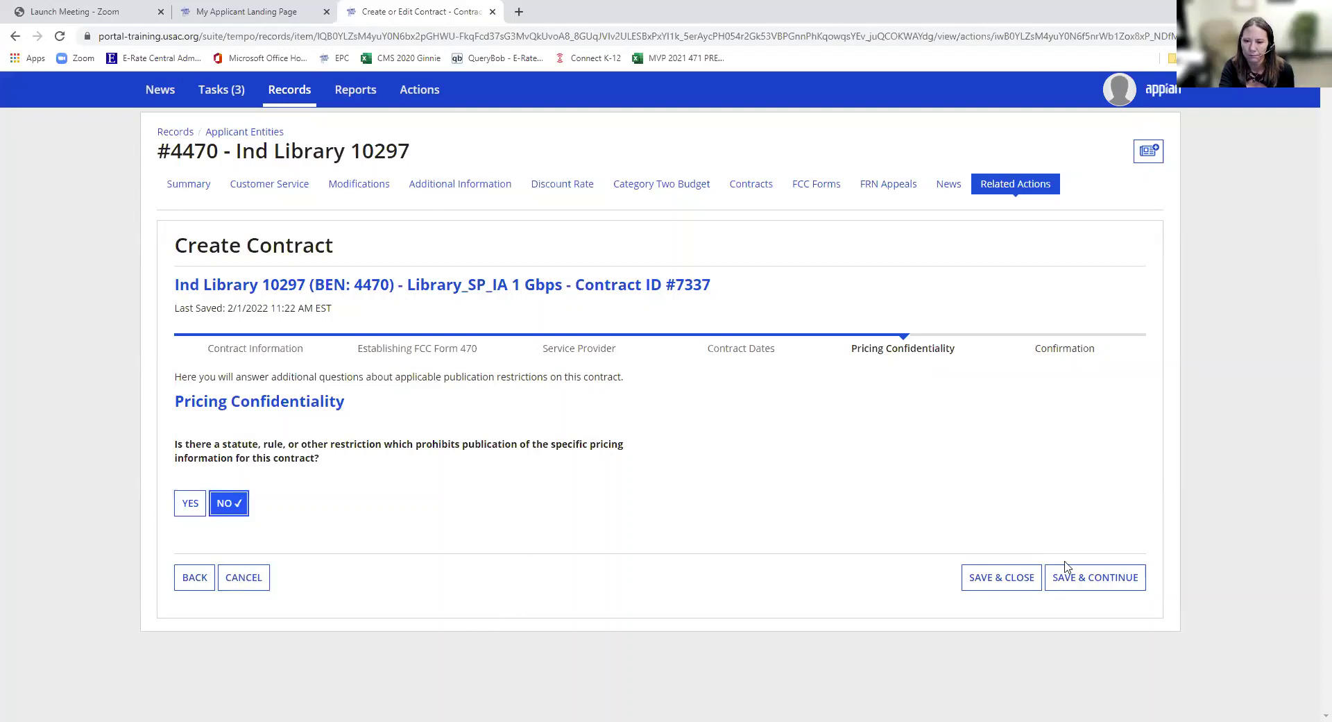
pyautogui.click(1075, 585)
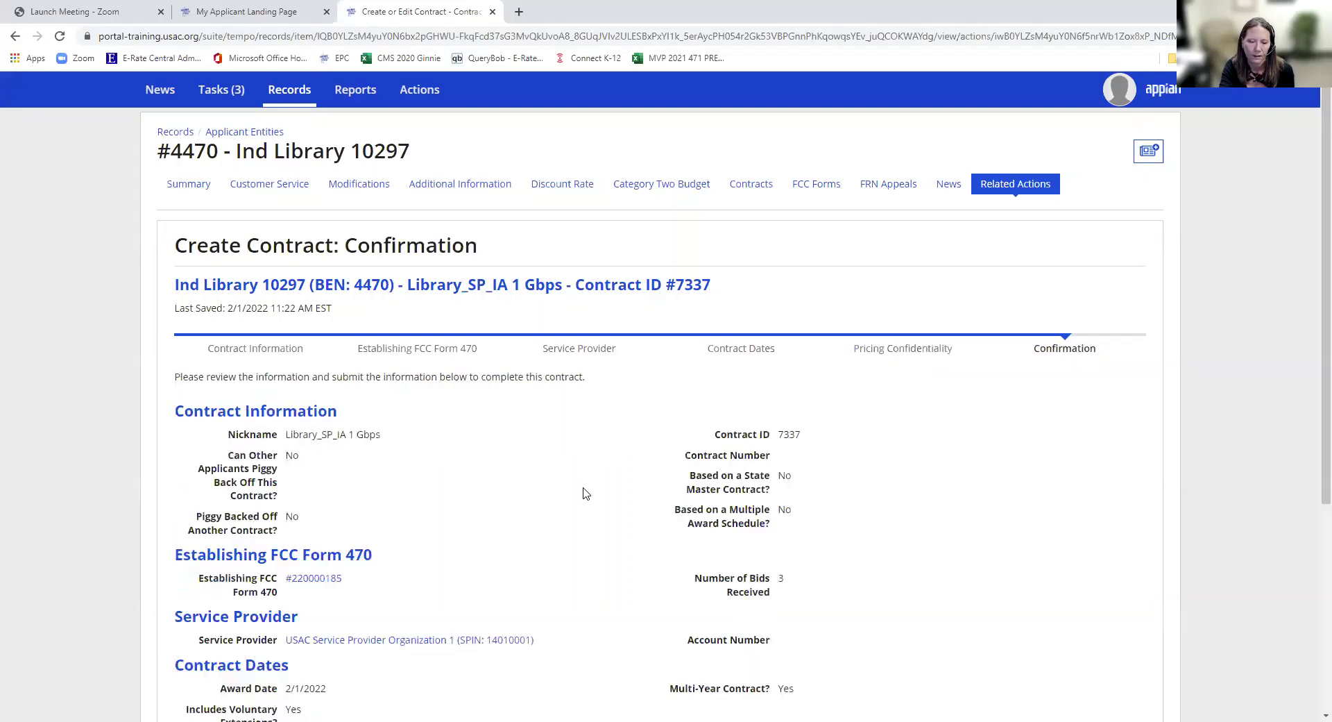
pyautogui.scroll(-3, 594, 495)
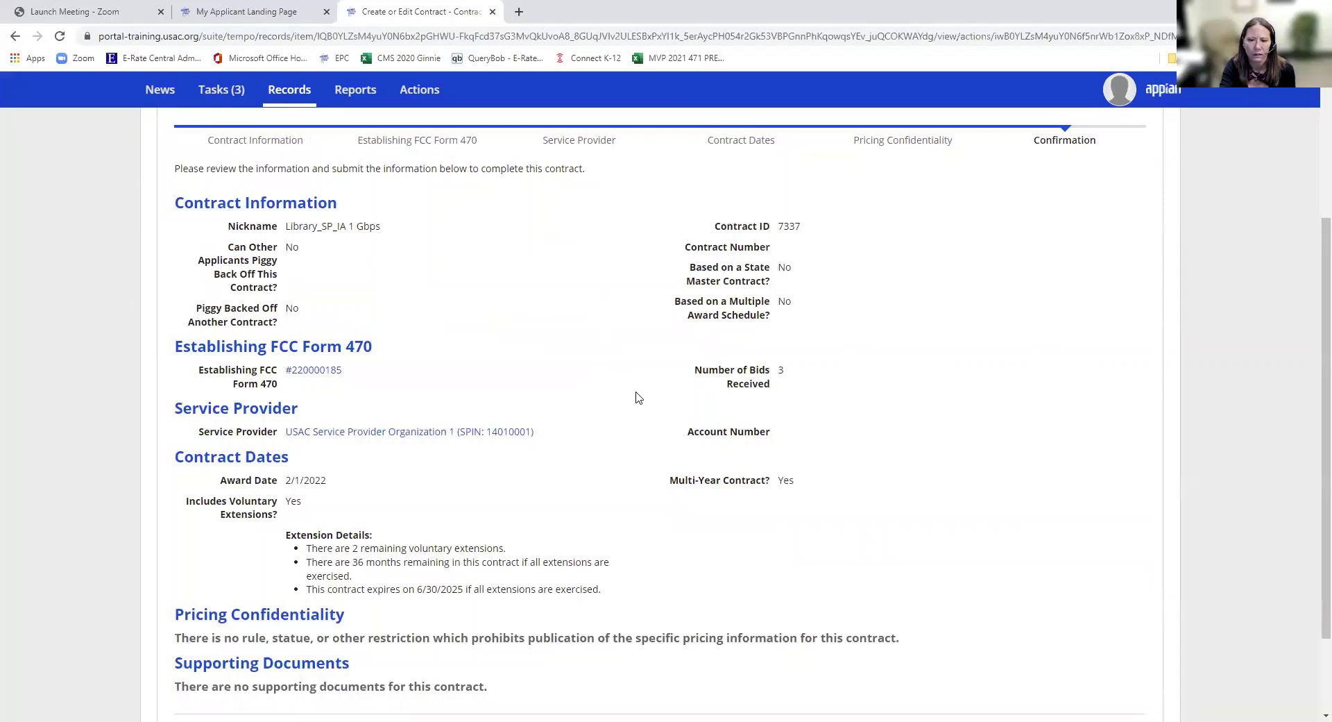
pyautogui.scroll(-2, 625, 389)
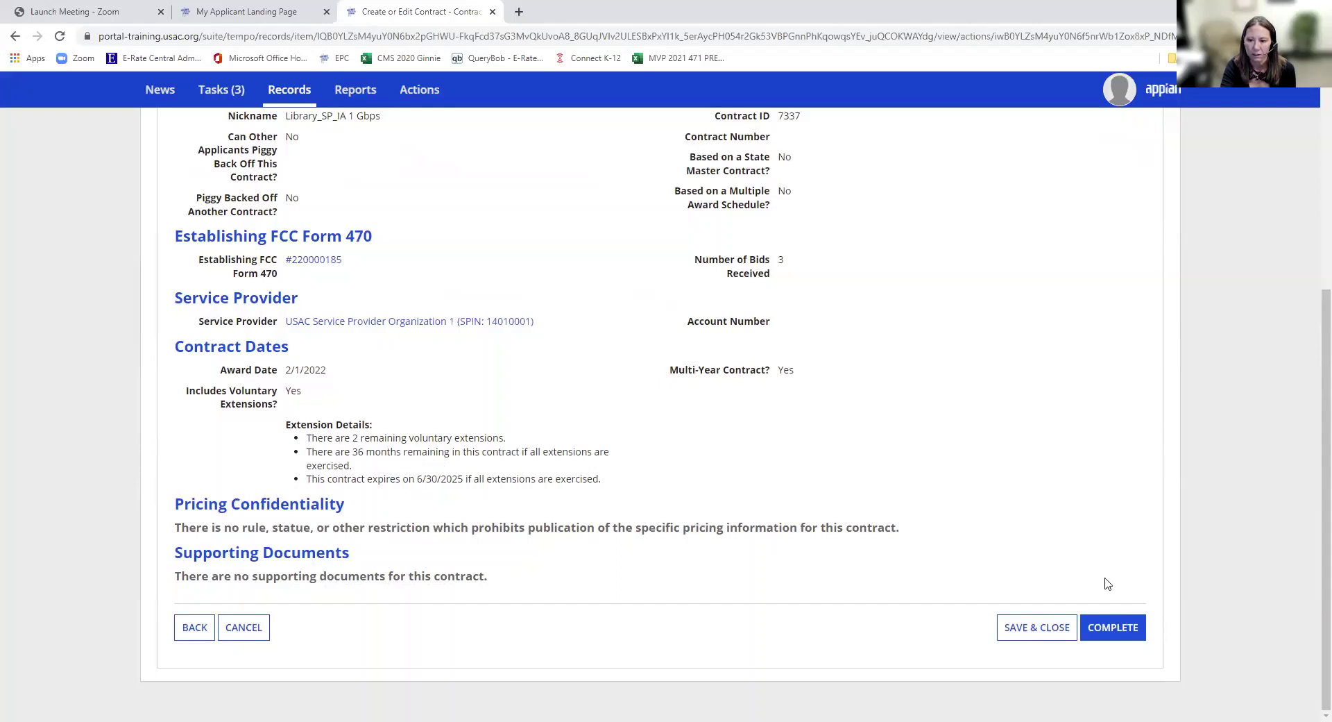
pyautogui.click(1125, 637)
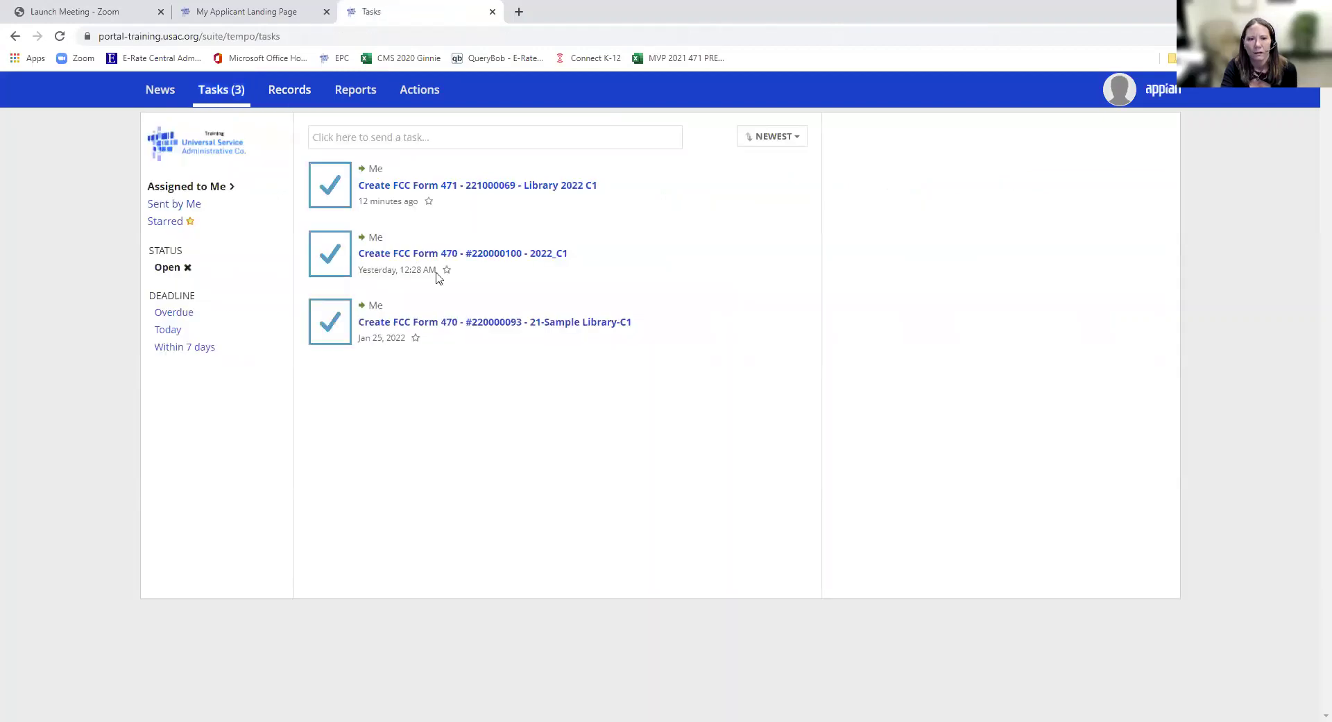
# - In Form 471 task 221000069, select contract 7337 for the FRN with expiration 6/30/2023
pyautogui.click(421, 186)
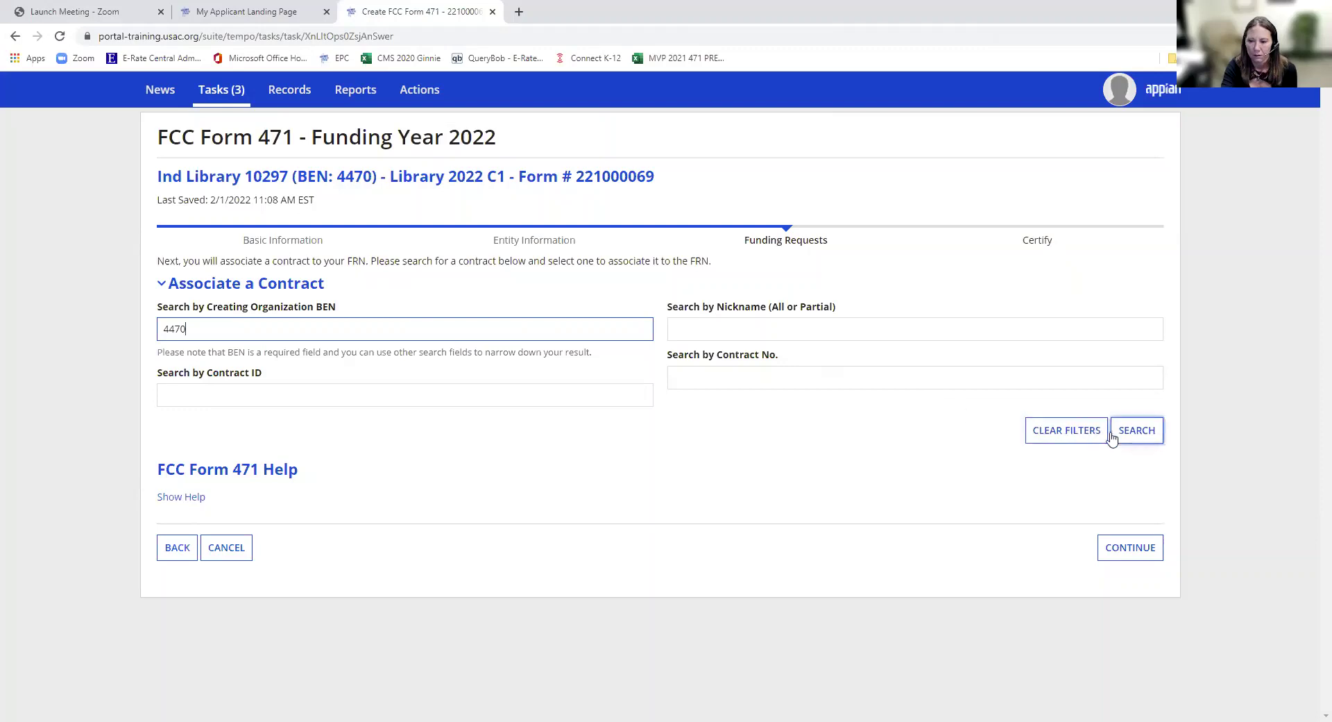
pyautogui.click(1141, 433)
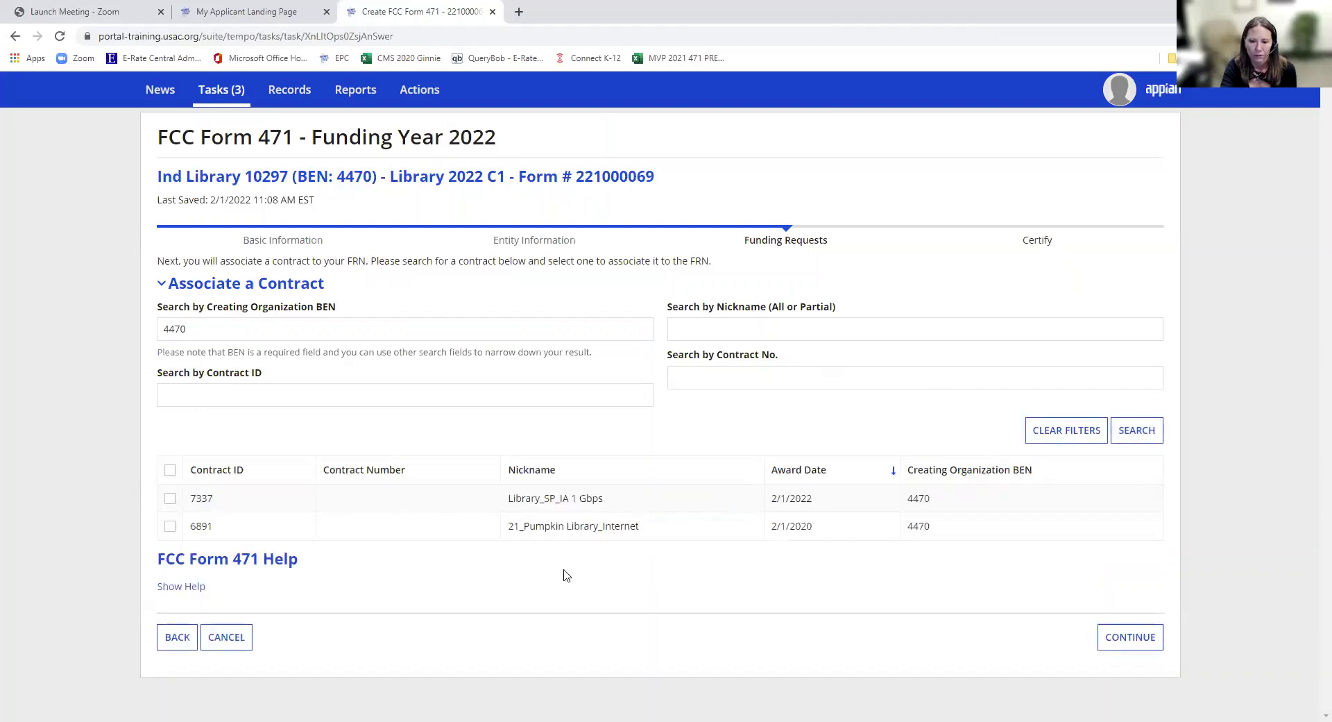
pyautogui.click(170, 500)
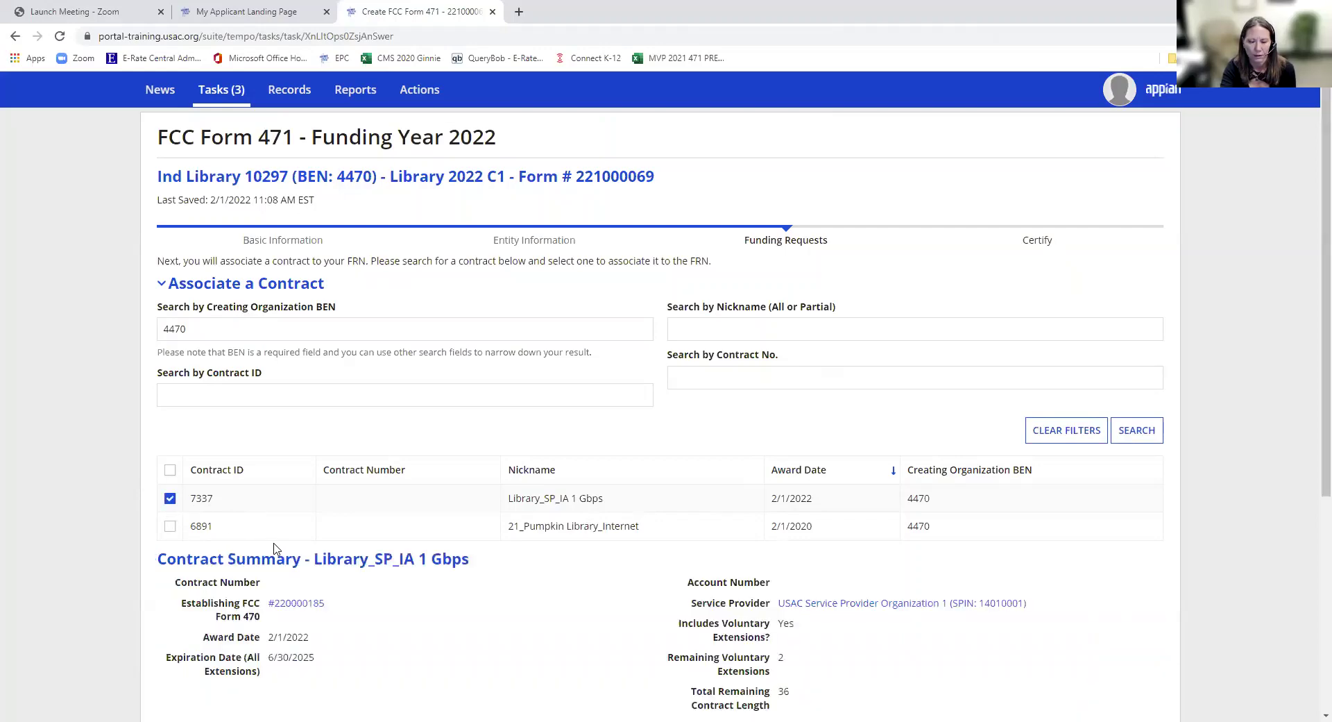
pyautogui.scroll(-4, 440, 592)
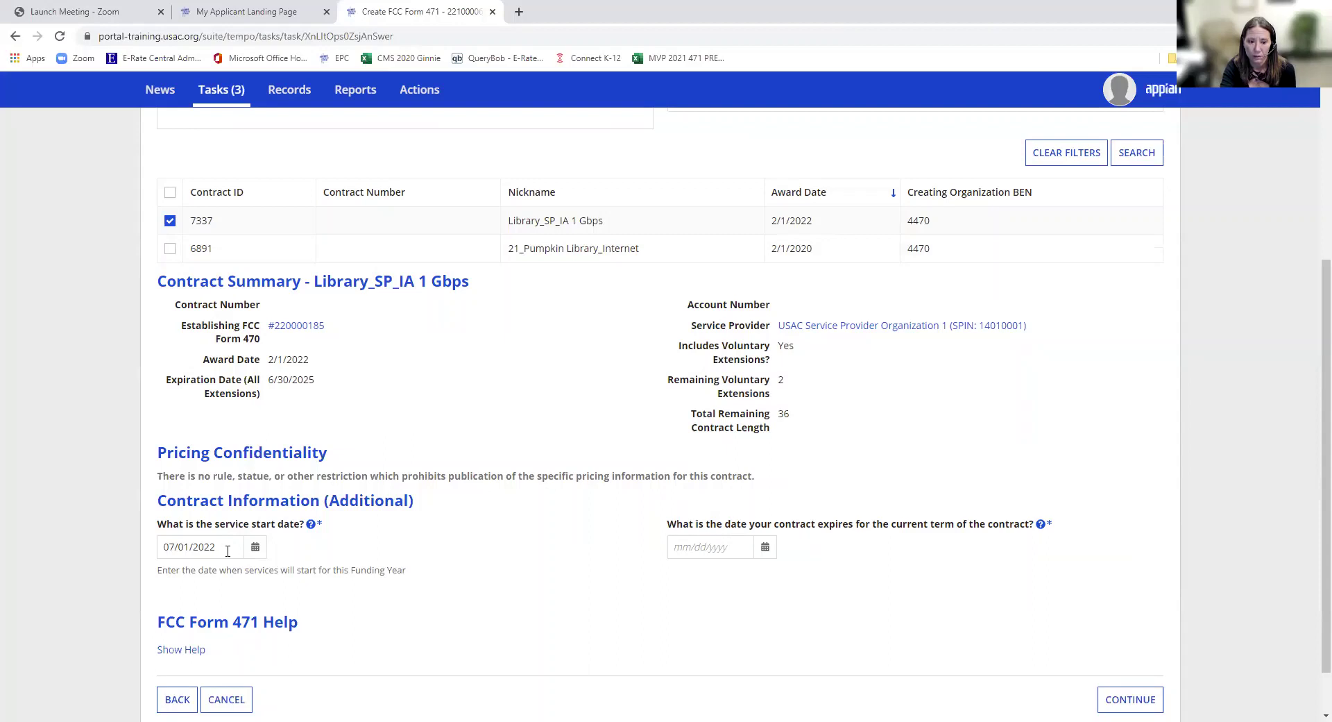
pyautogui.click(726, 548)
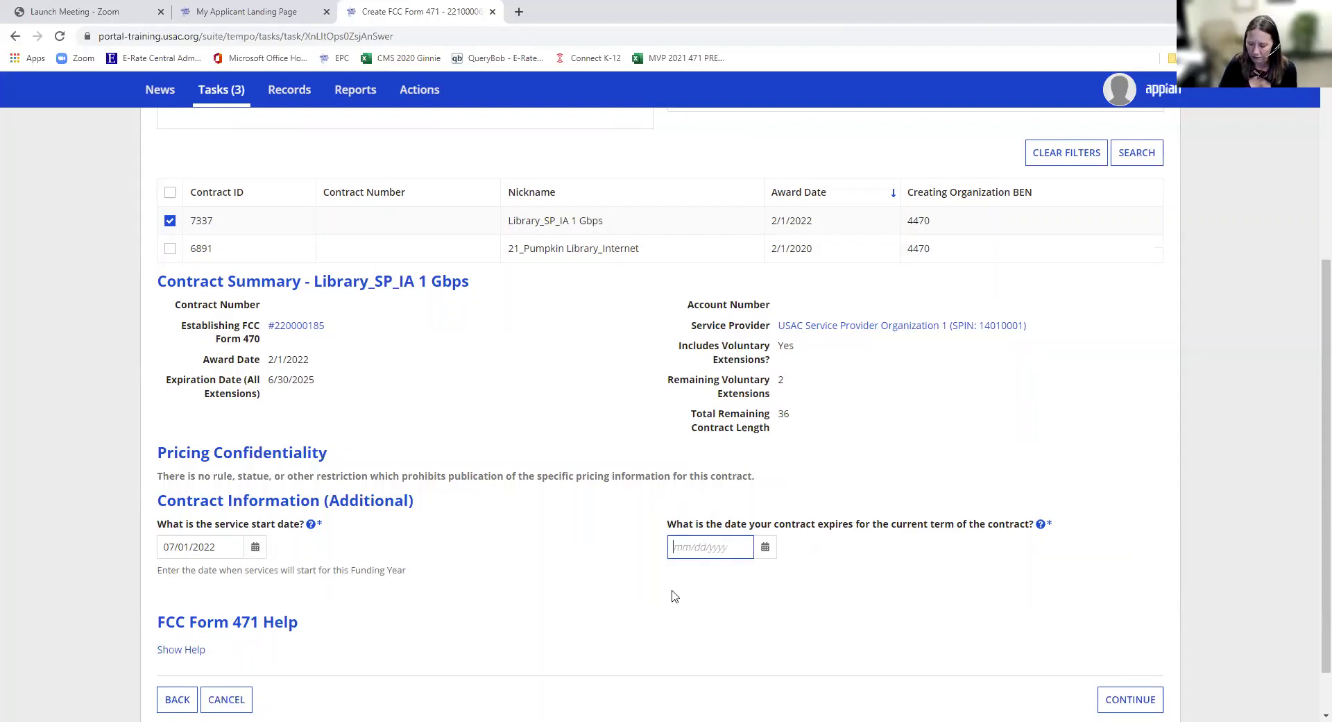
pyautogui.write('6/30/23')
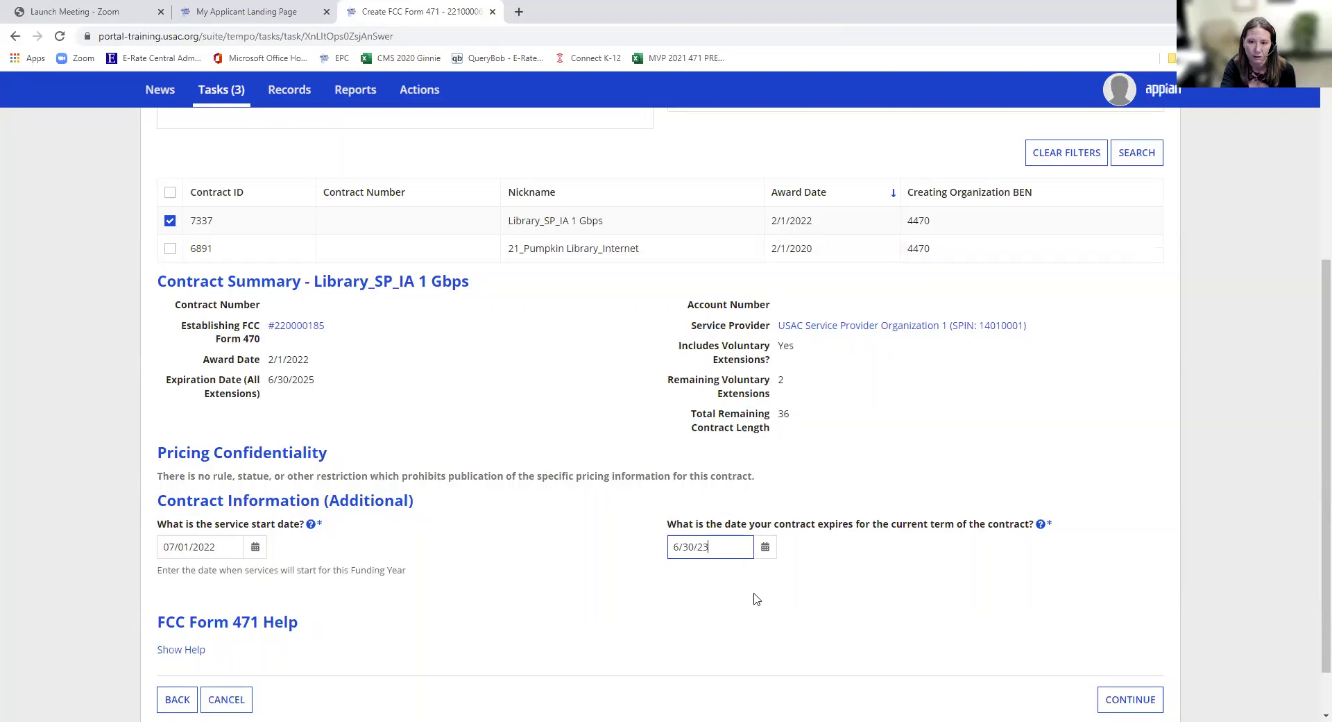
pyautogui.click(1109, 701)
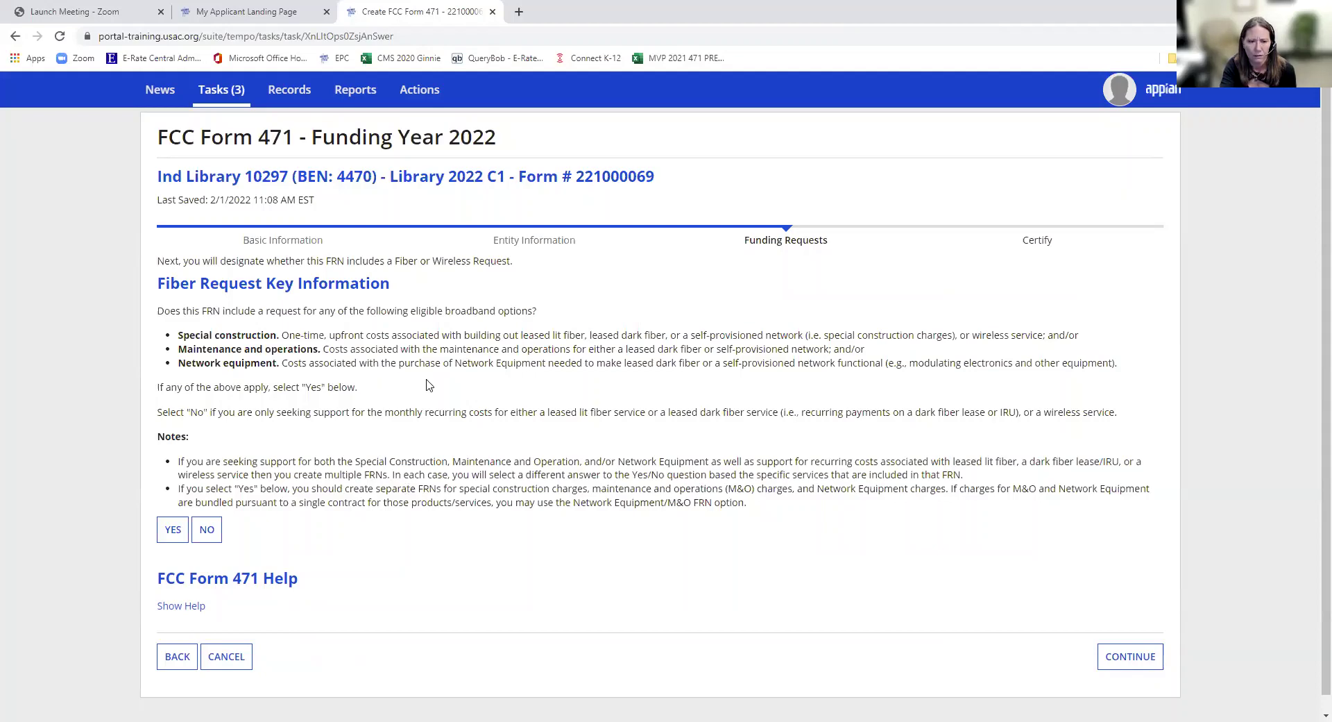
# - Answer No to fiber request, enter narrative 'Library IA 1 Gbps' fixing a typo, and save
pyautogui.click(210, 536)
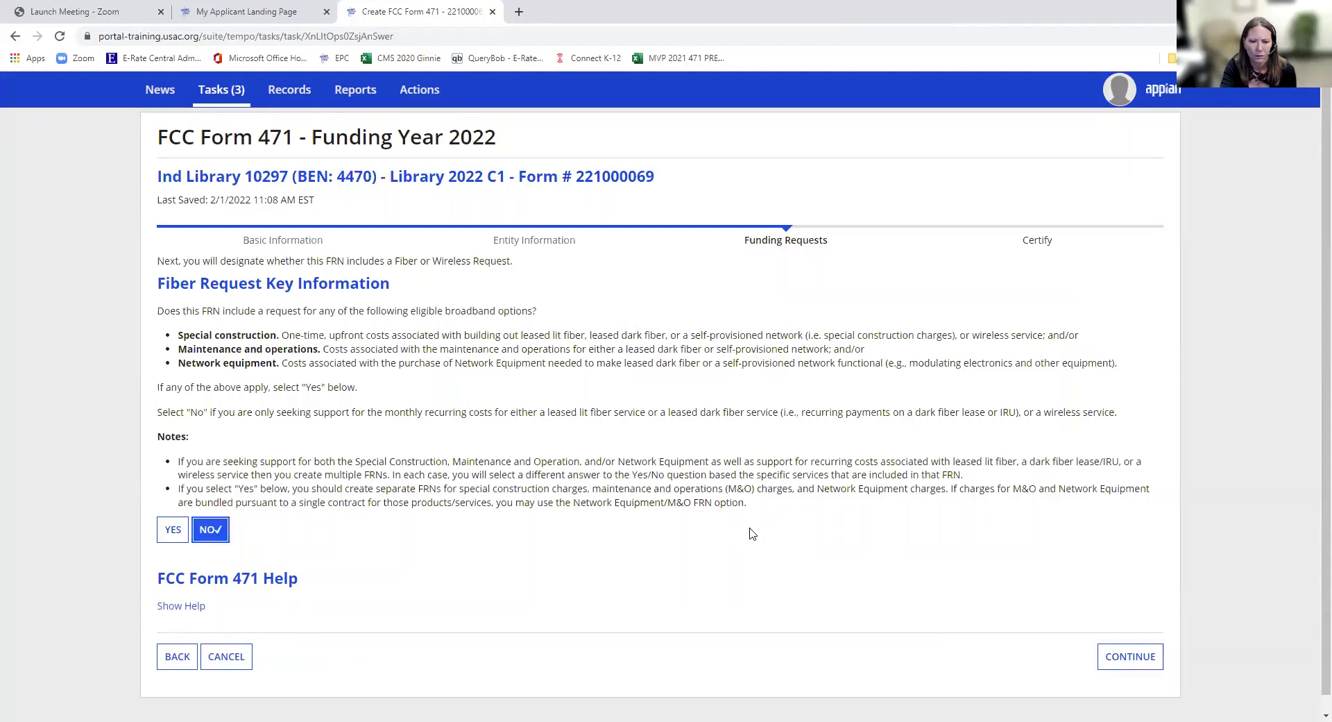
pyautogui.click(1126, 664)
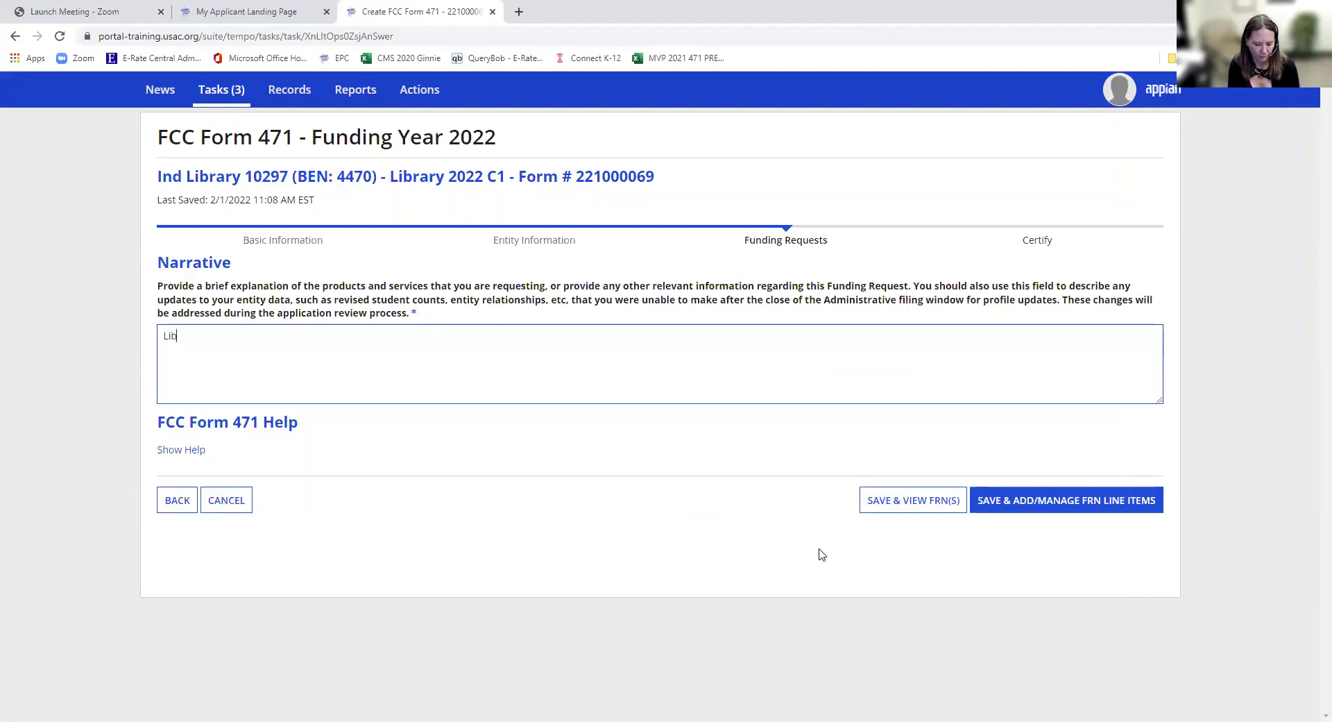
pyautogui.write('ry IA 1 Gpbs')
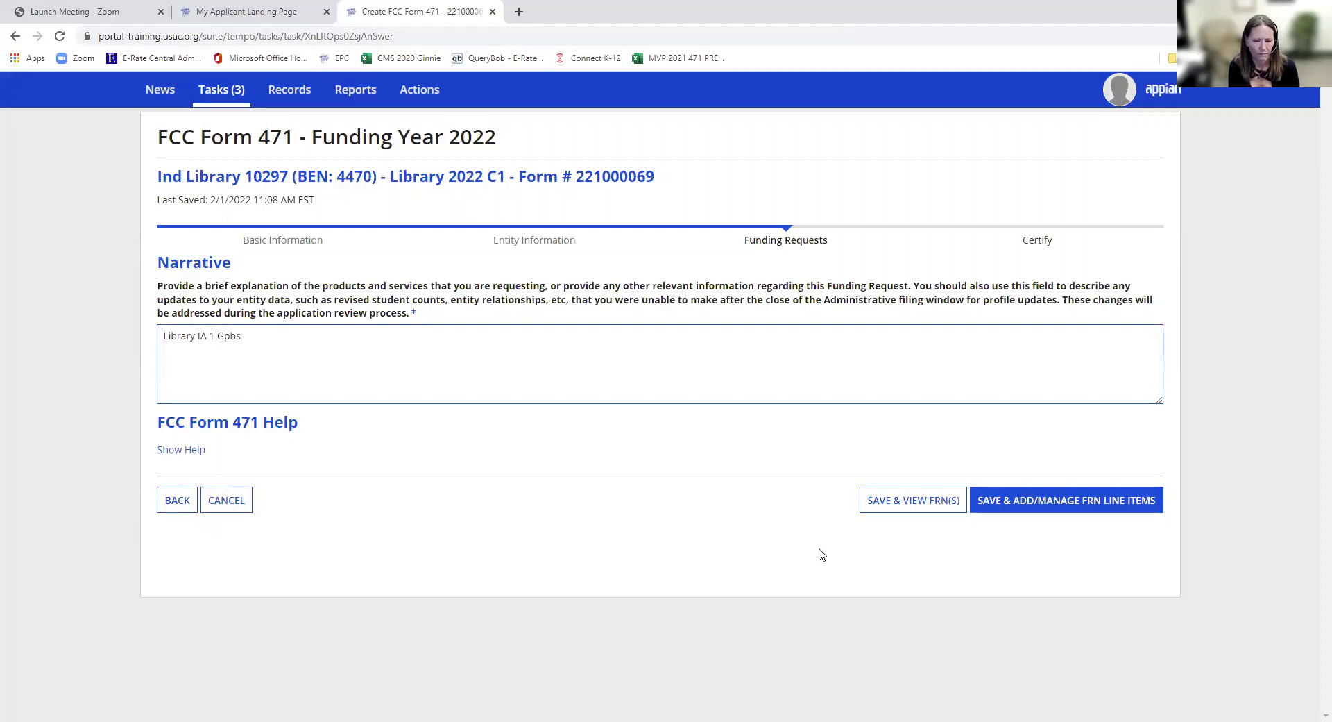
pyautogui.hotkey('ctrl', 'shift', 'Left')
pyautogui.write('G')
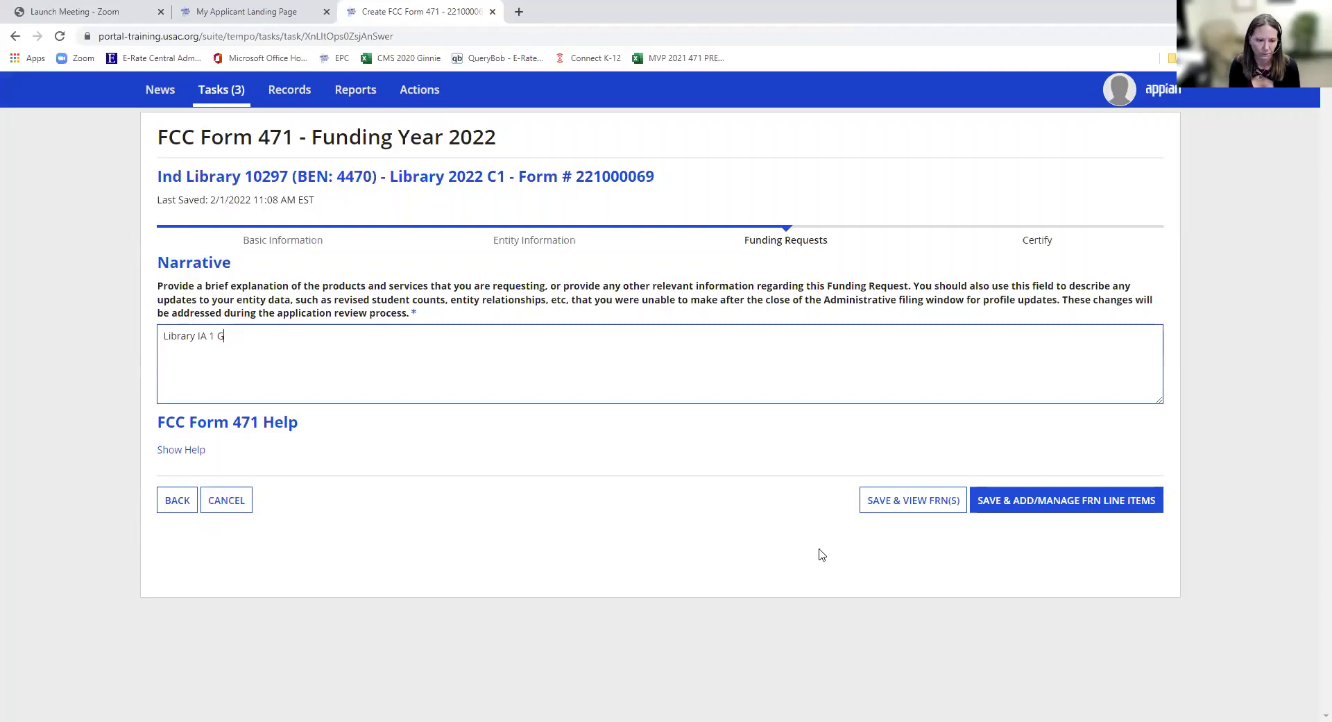
pyautogui.write('pps')
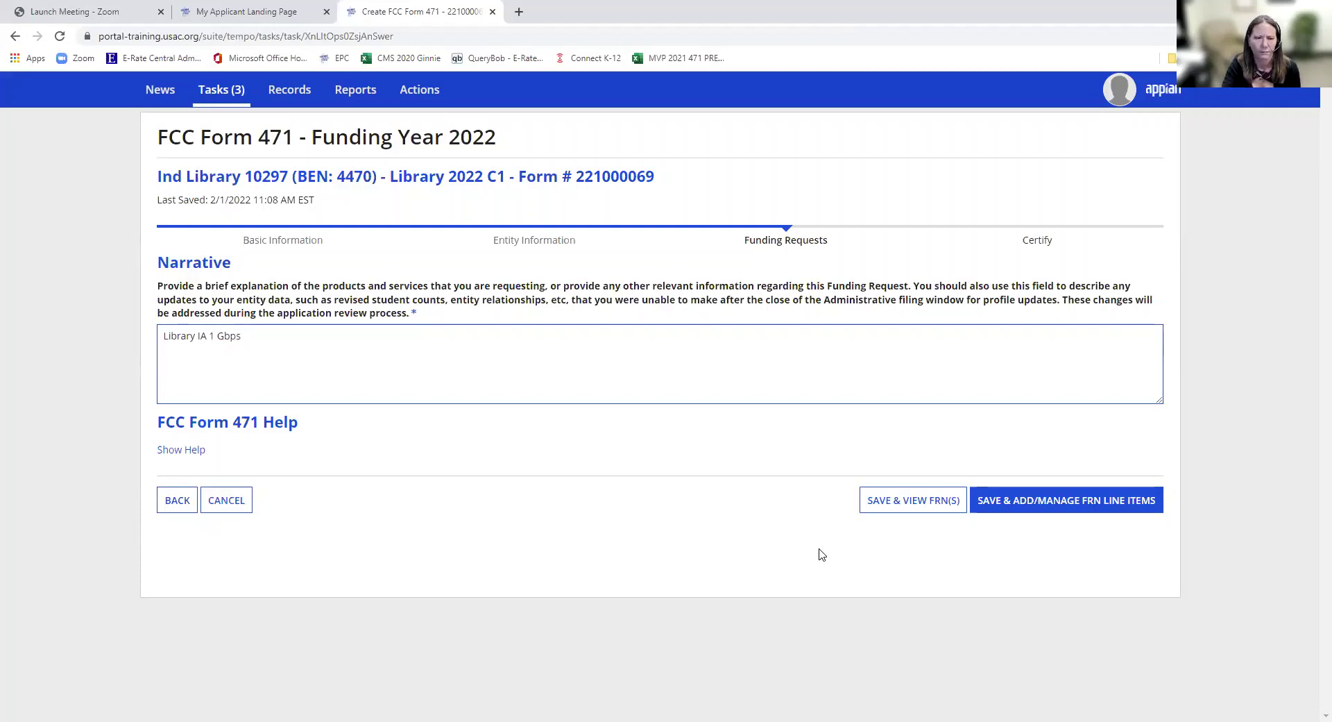
pyautogui.click(1088, 515)
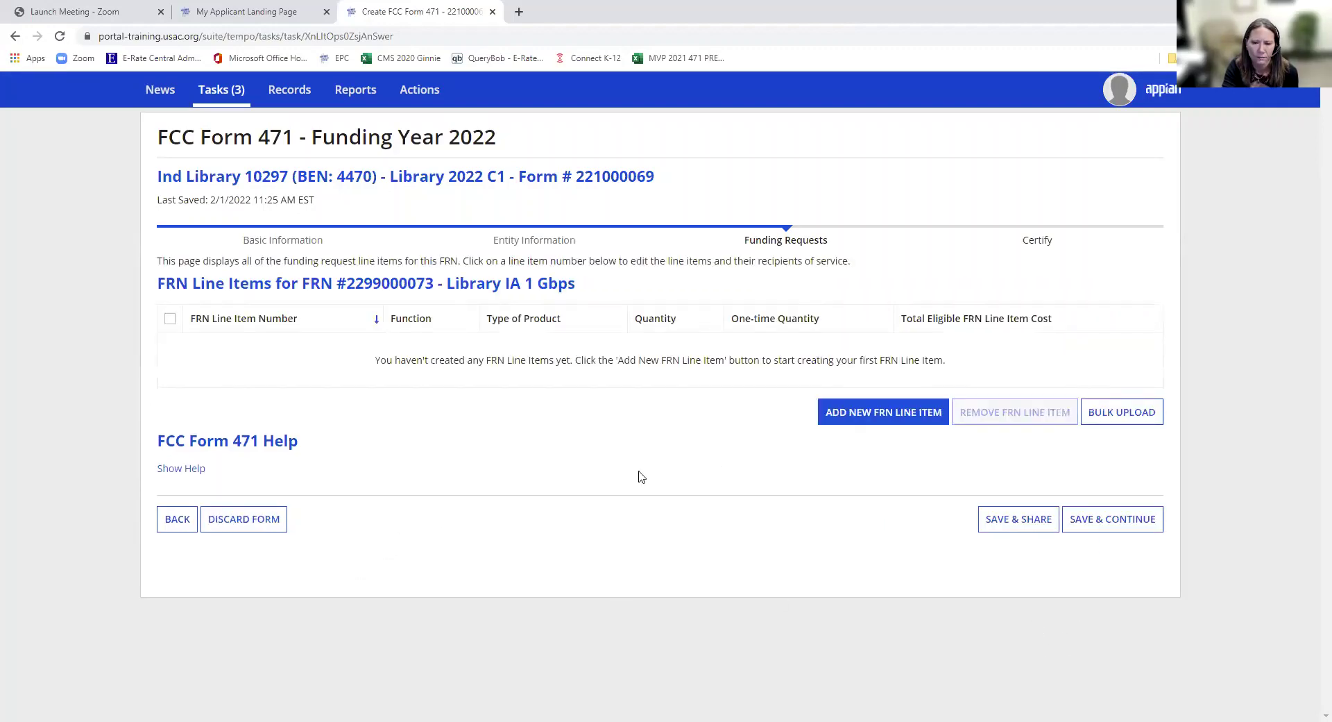
# - Add a new FRN line item with Fiber as function and Ethernet as connection type
pyautogui.click(877, 414)
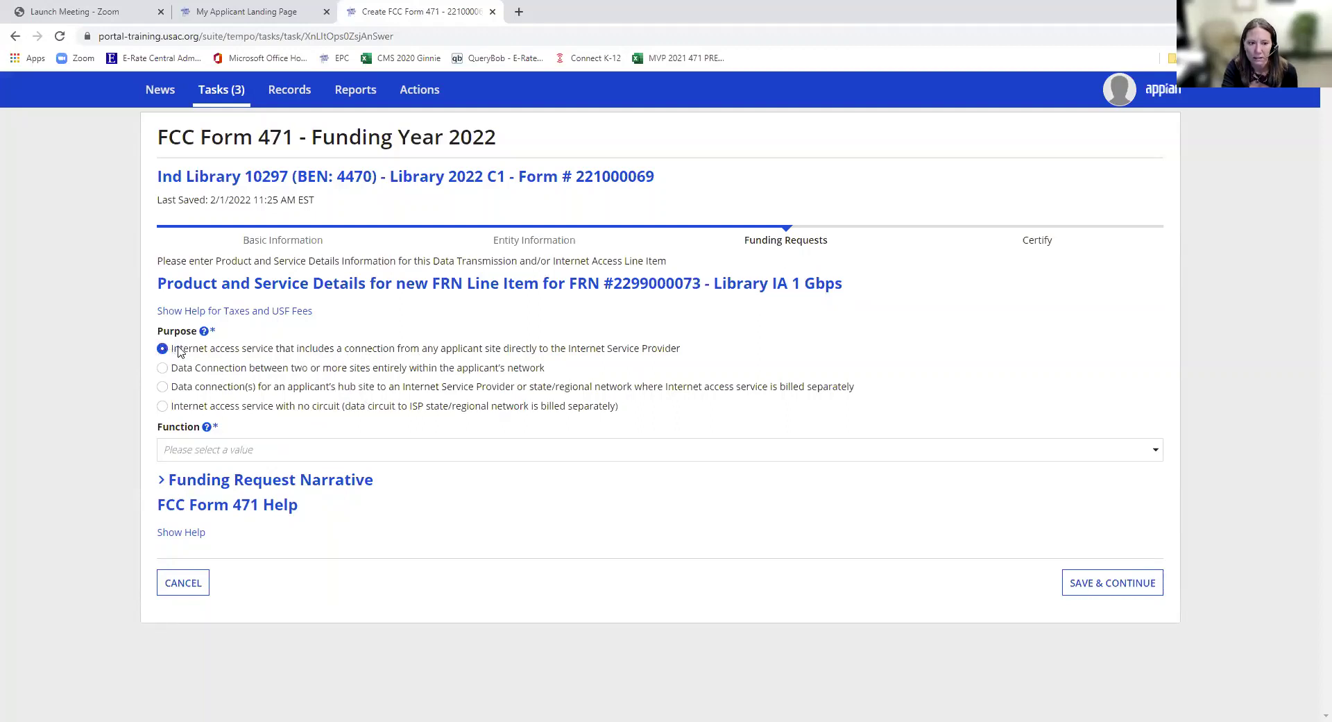
pyautogui.click(288, 455)
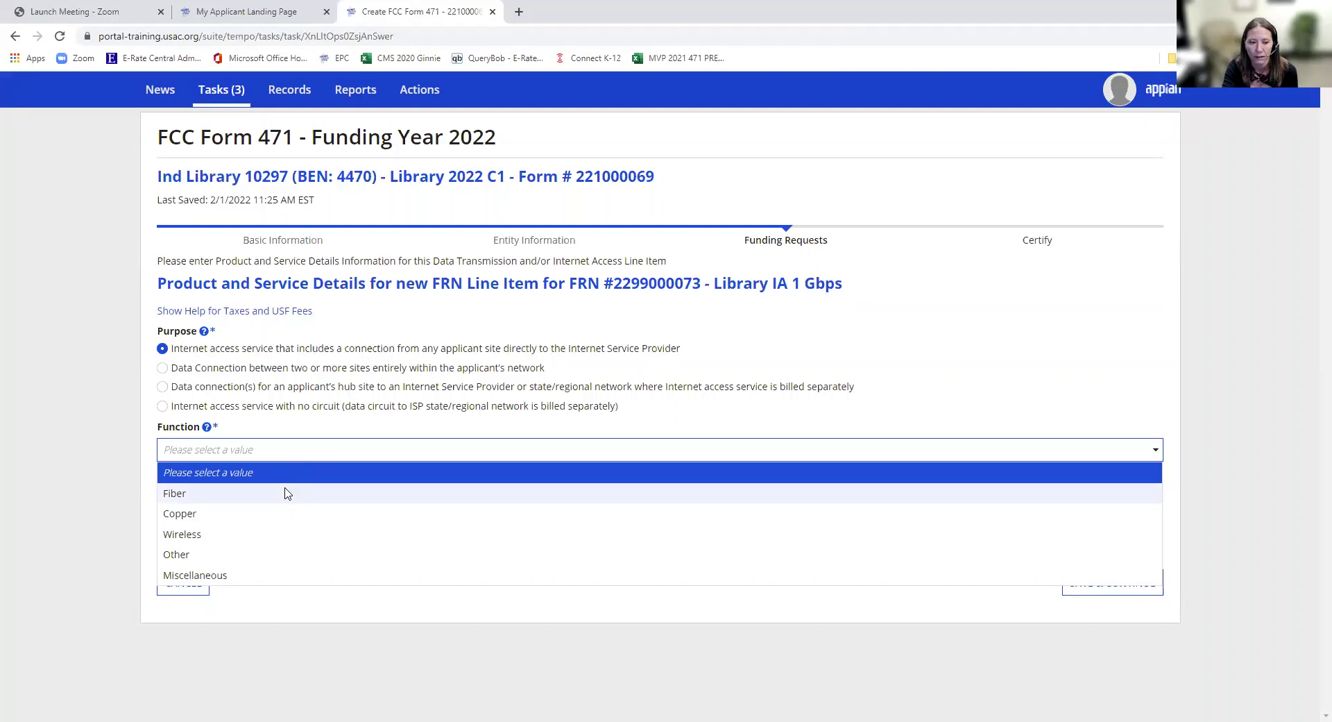
pyautogui.click(288, 494)
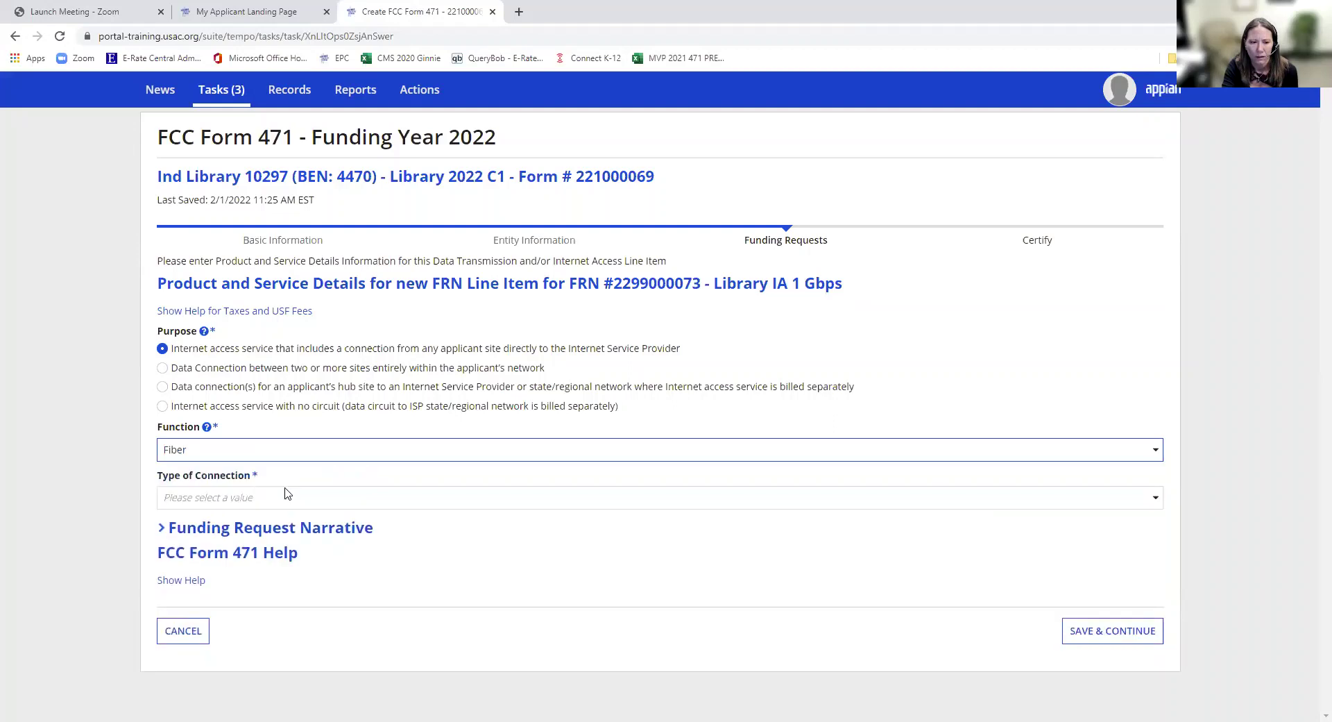
pyautogui.click(288, 494)
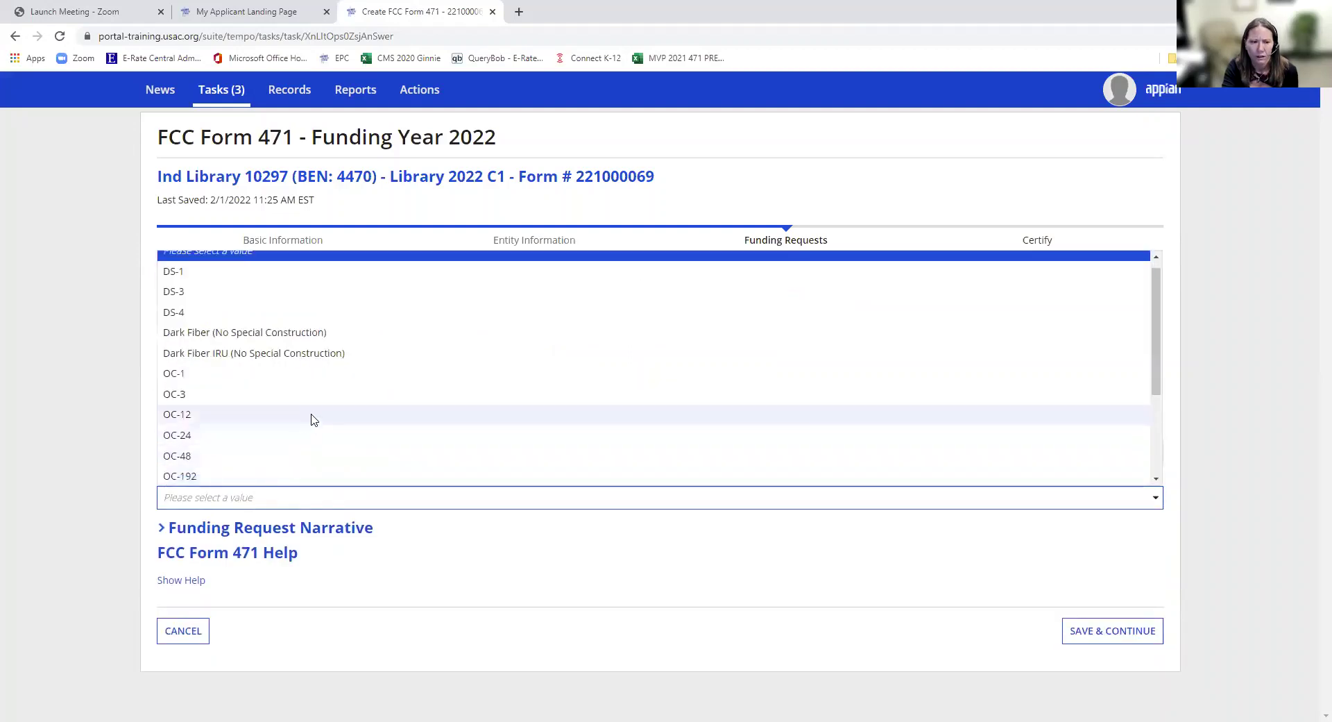
pyautogui.scroll(-4, 305, 413)
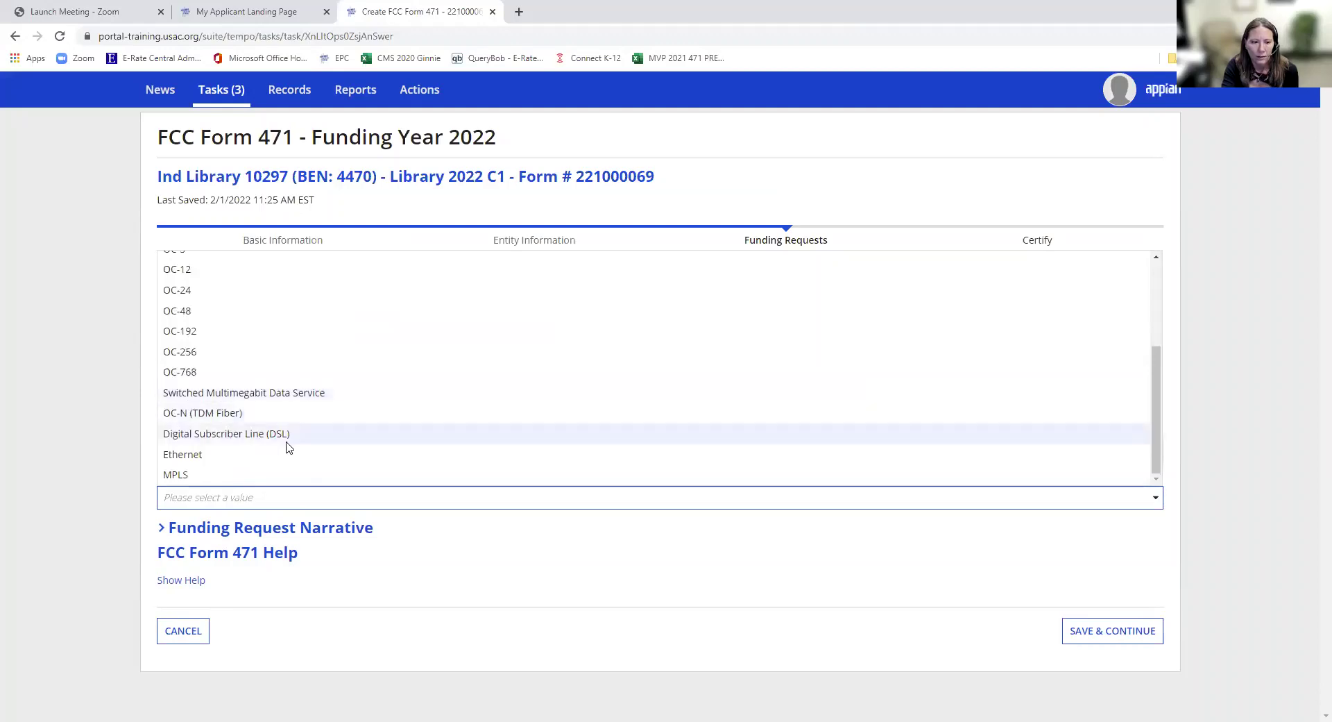
pyautogui.click(284, 455)
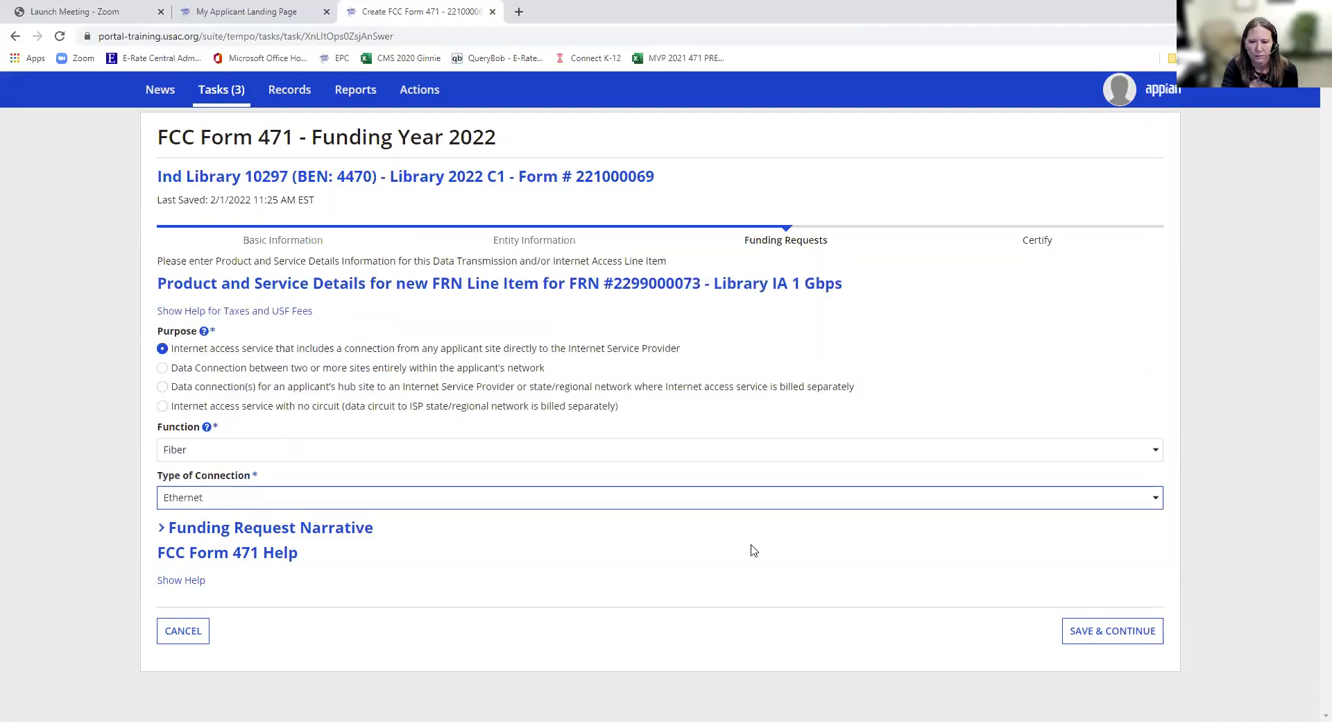
pyautogui.click(1078, 643)
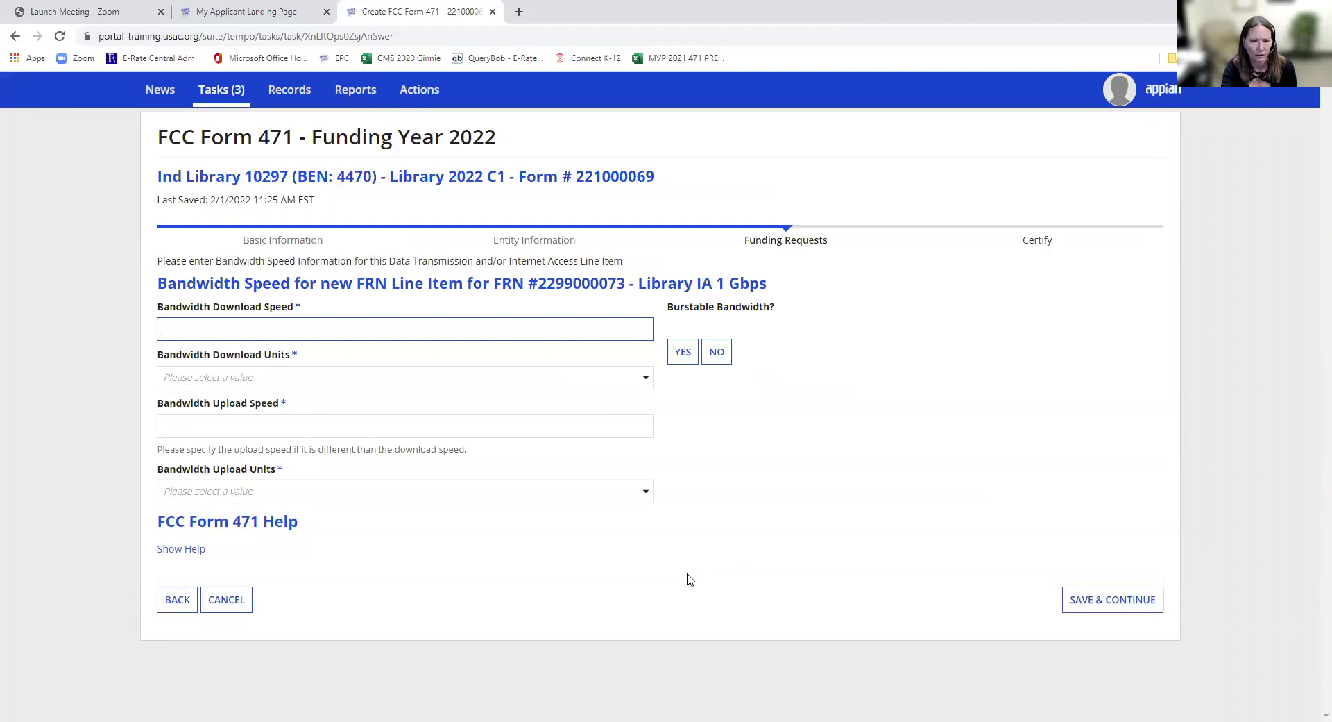
# - Set the line item bandwidth to 1 Gbps download and upload, not burstable, and save
pyautogui.click(326, 377)
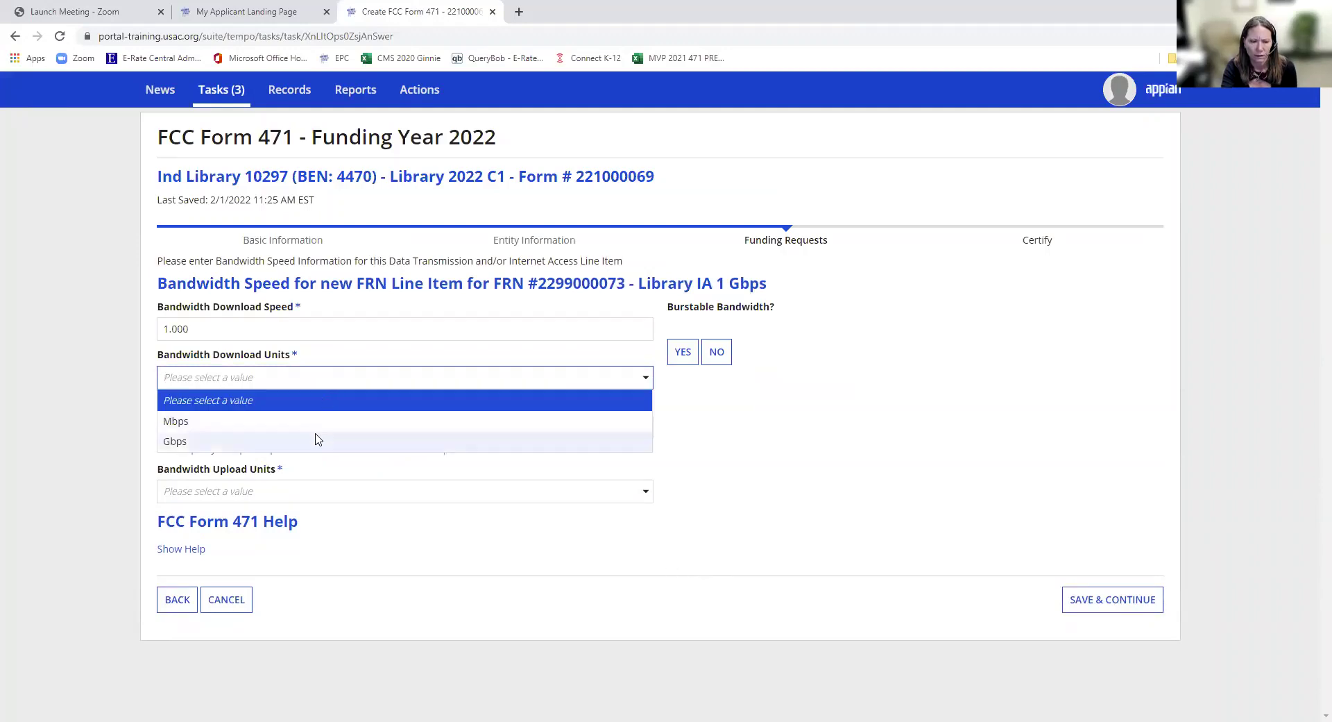
pyautogui.click(318, 439)
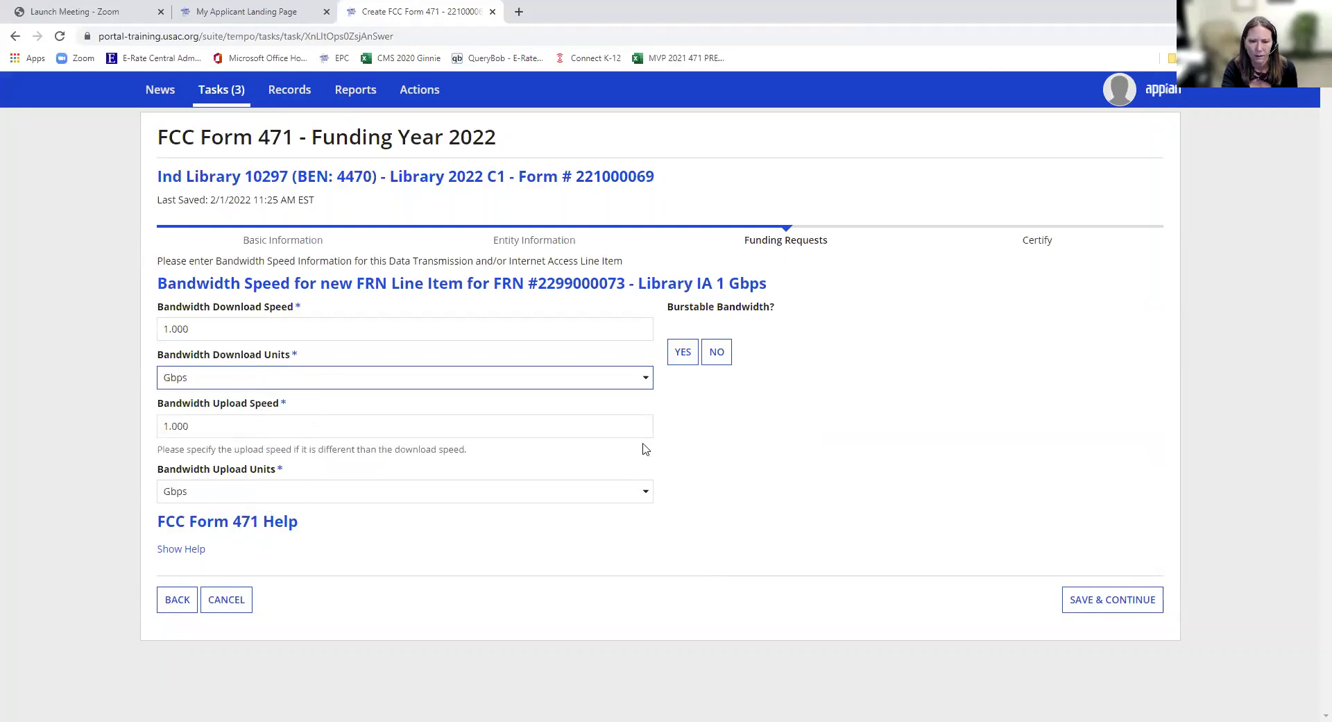
pyautogui.click(719, 362)
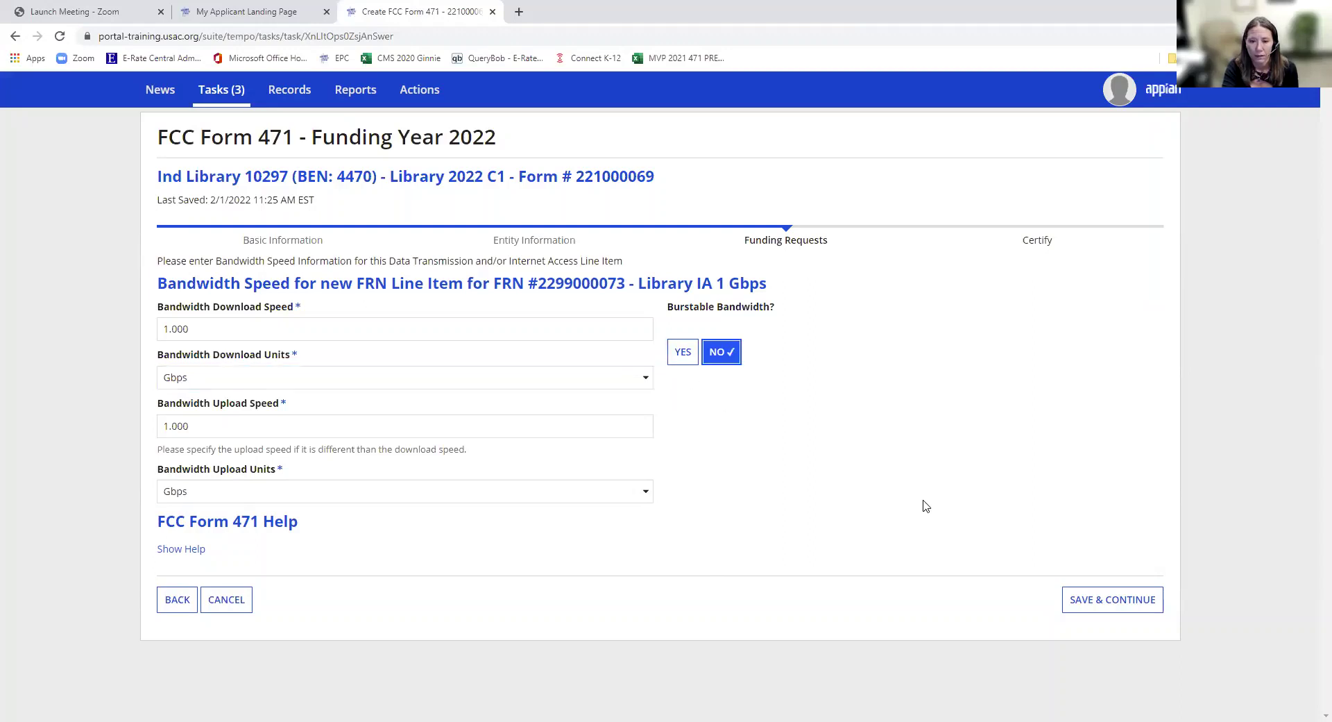
pyautogui.click(1086, 605)
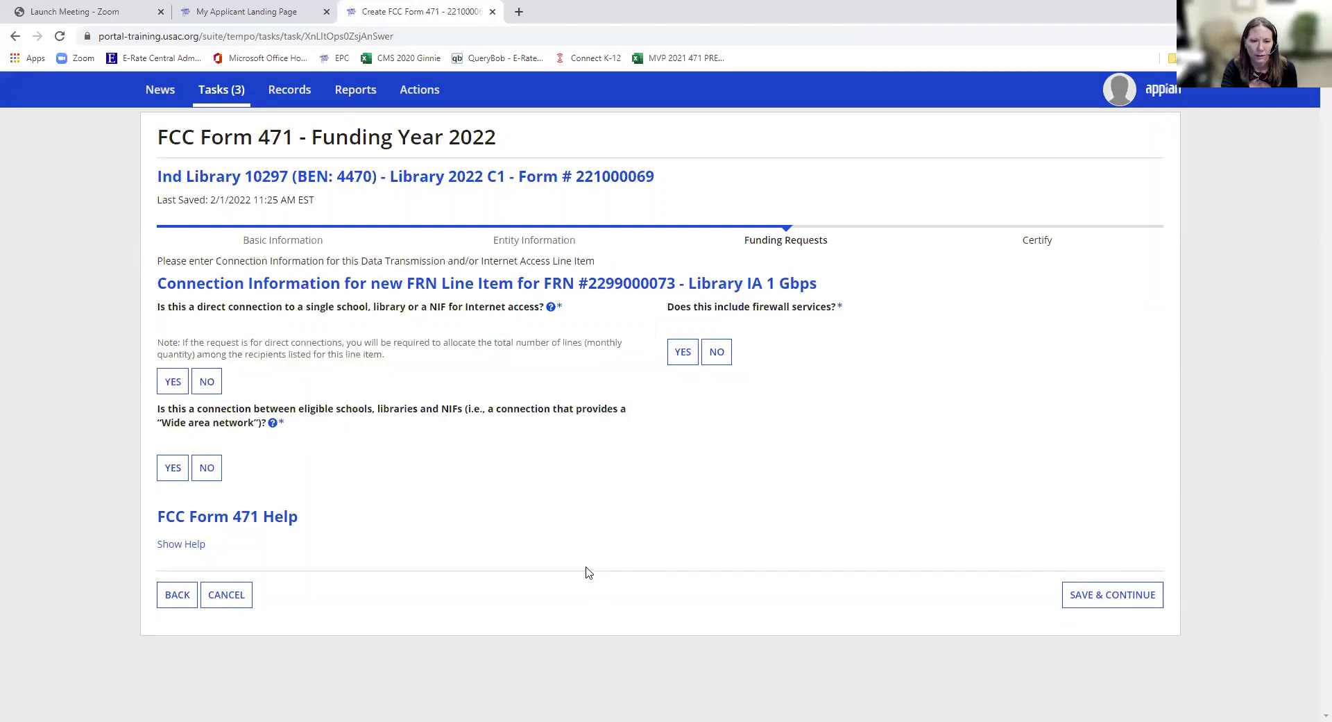
# - Answer Yes to direct internet connection, No to wide area network and No to firewall services, then save
pyautogui.click(177, 390)
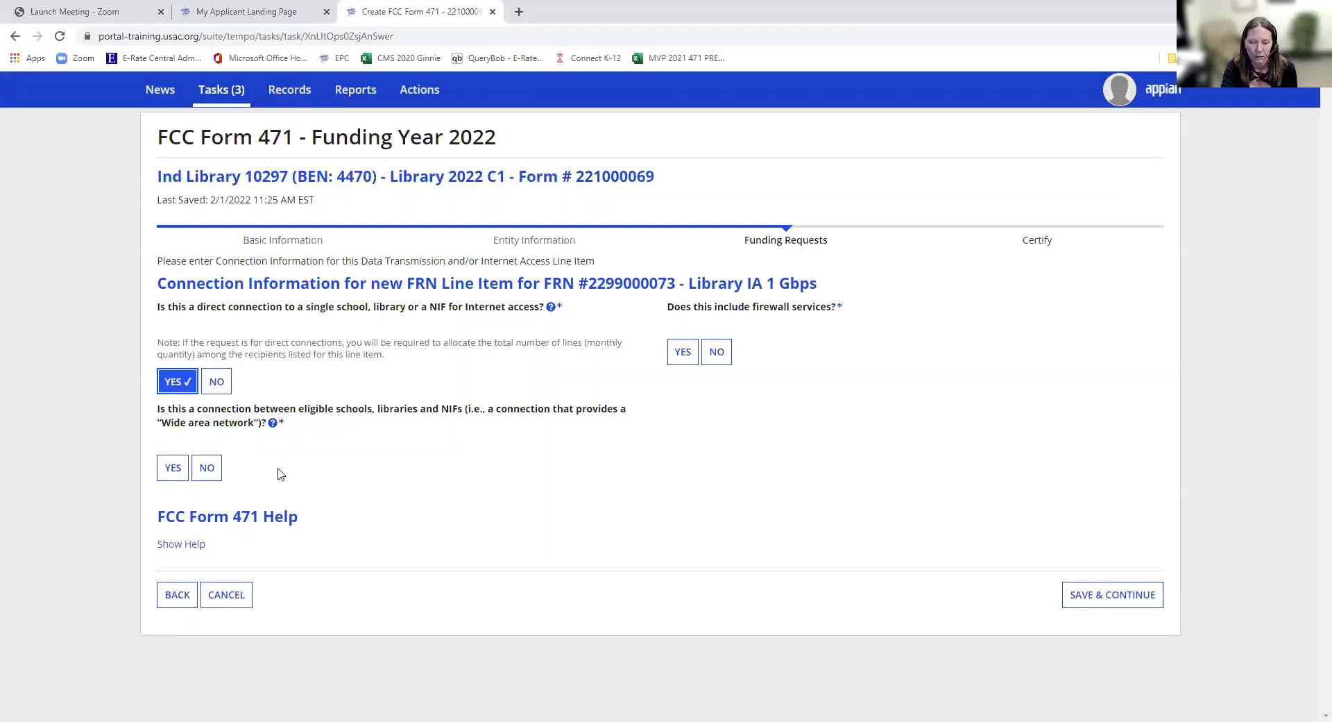
pyautogui.click(208, 469)
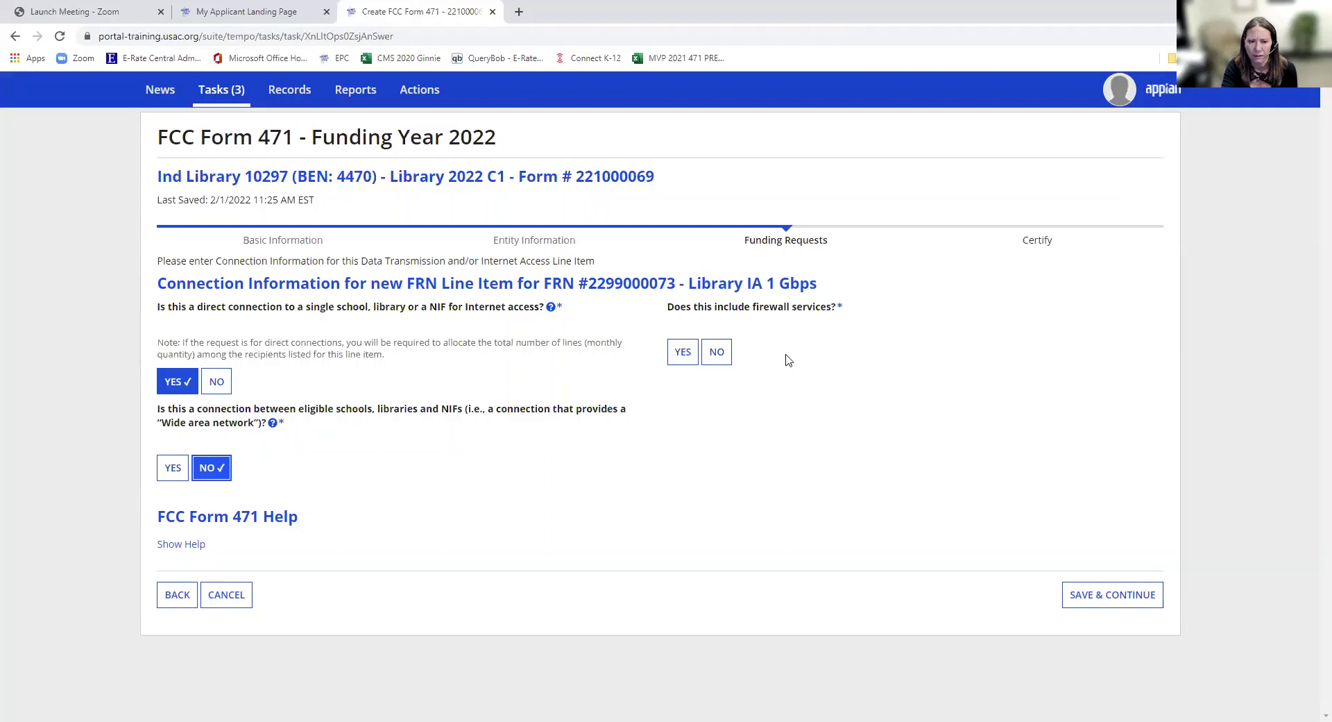
pyautogui.click(729, 362)
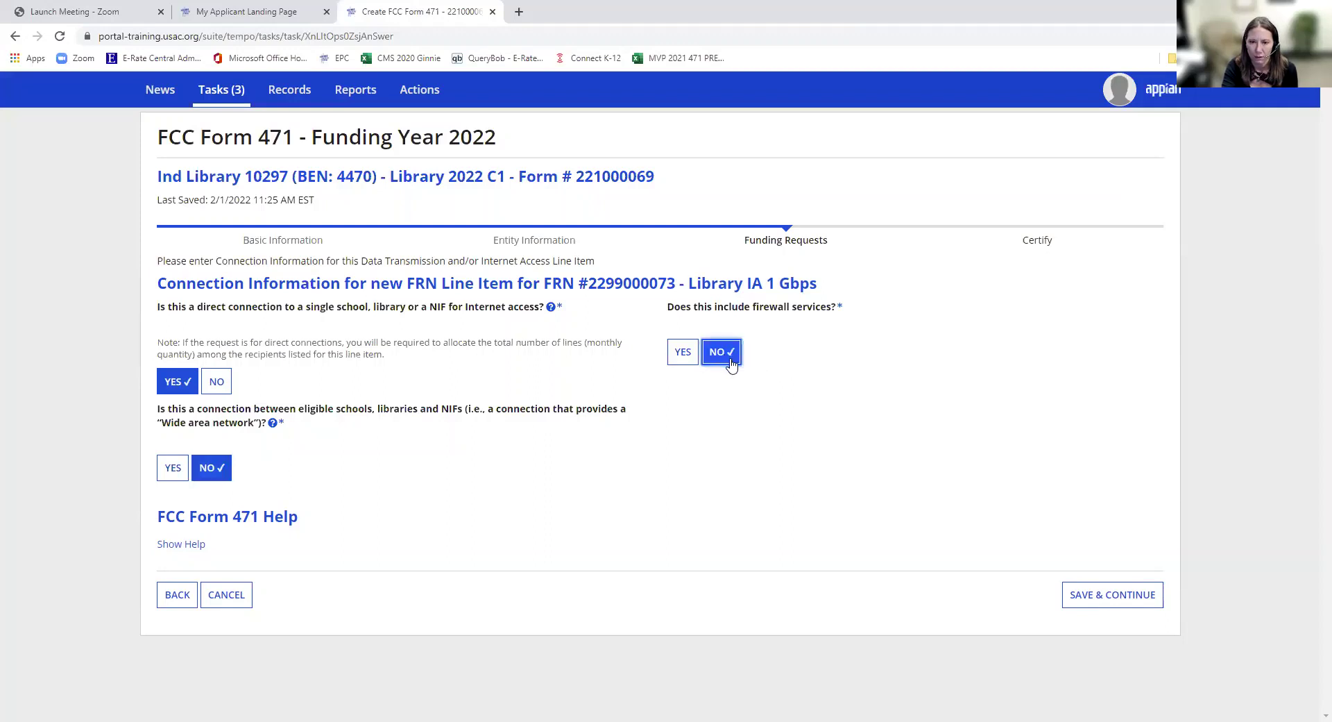
pyautogui.click(1084, 593)
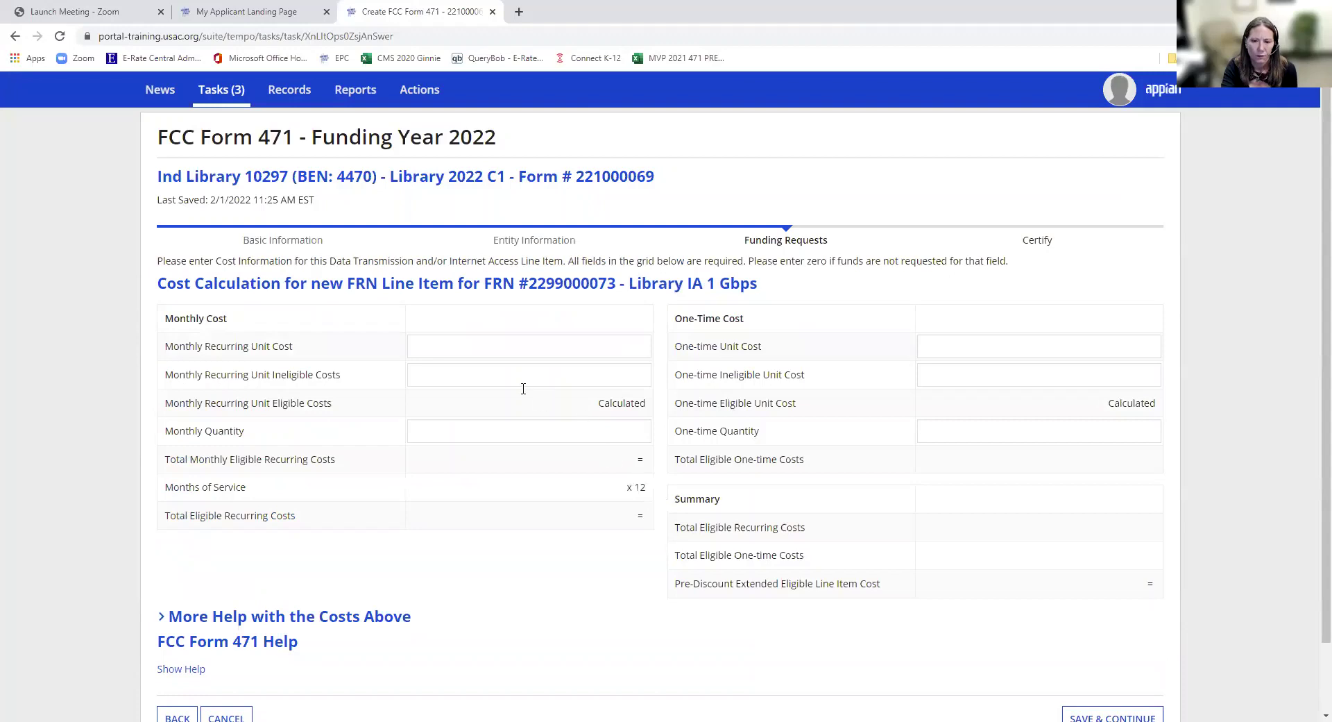
# - Keep $1,200.00 monthly for 12 months, enter 0 for one-time unit cost, ineligible cost and quantity, then save
pyautogui.click(573, 351)
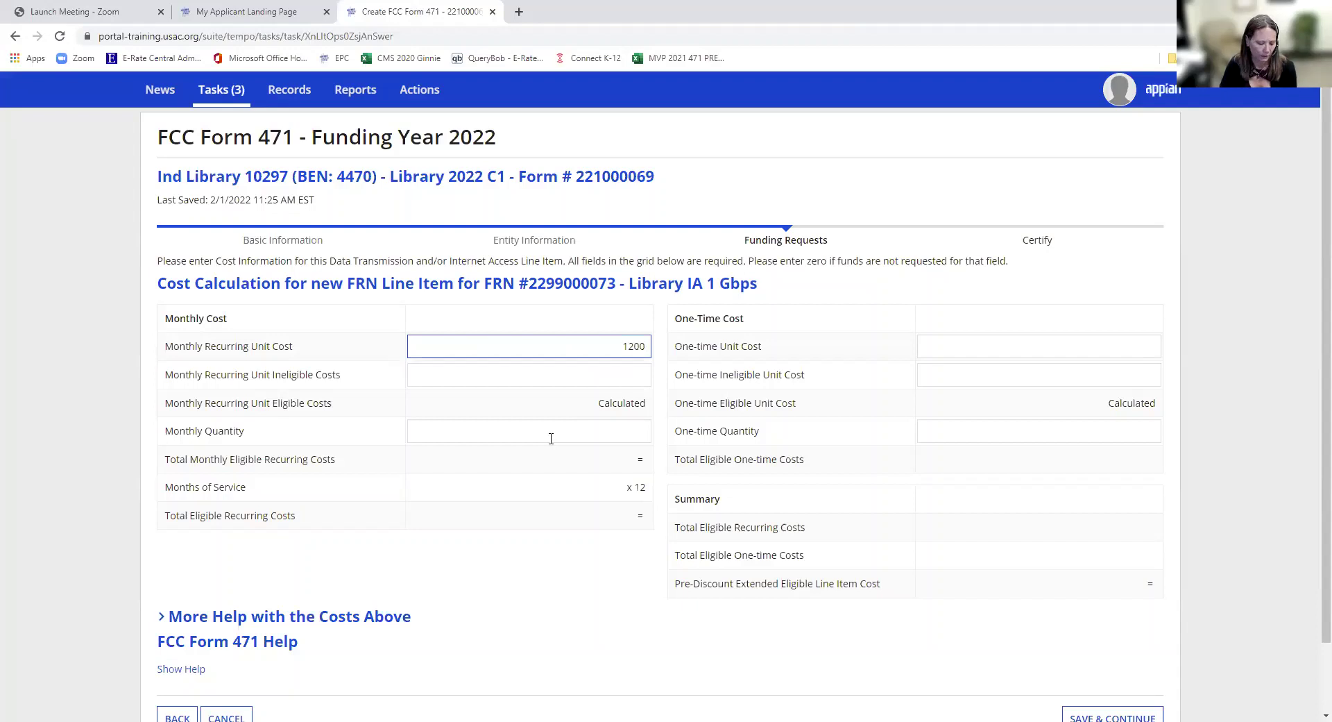
pyautogui.press('Tab')
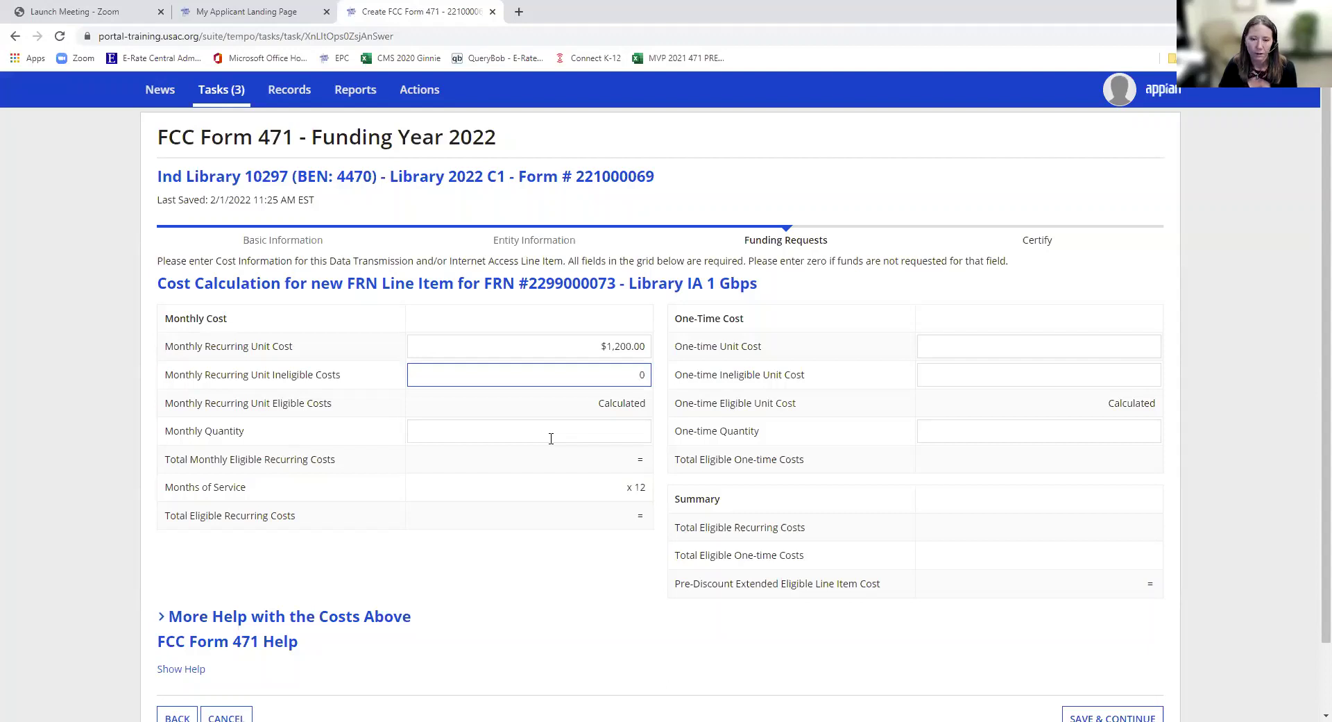
pyautogui.click(551, 438)
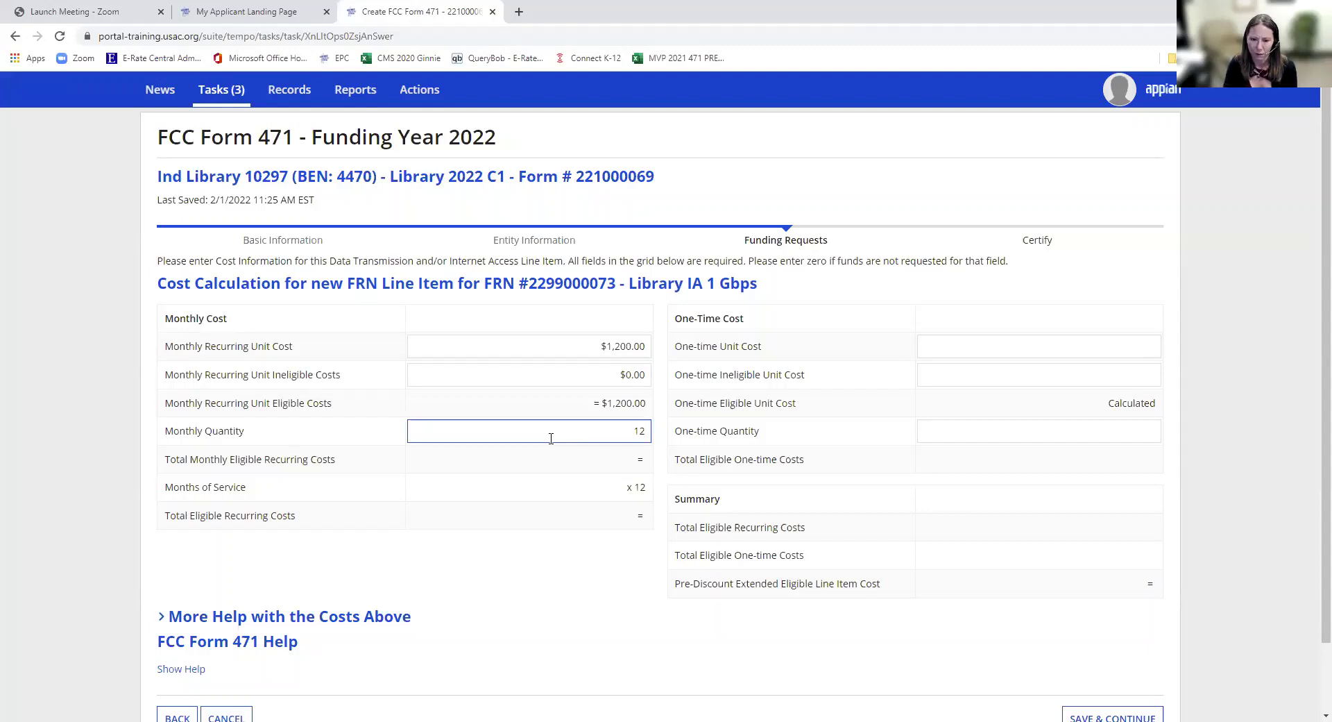
pyautogui.press('Tab')
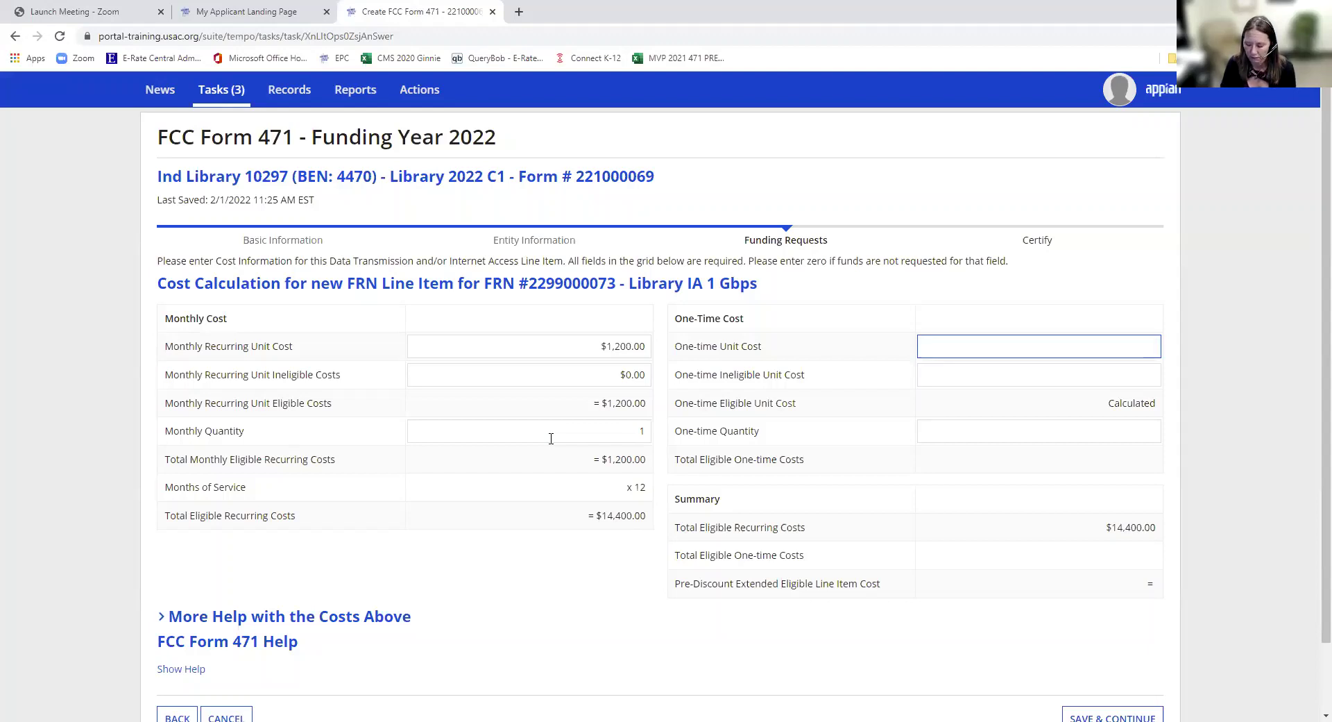
pyautogui.write('0')
pyautogui.press('Tab')
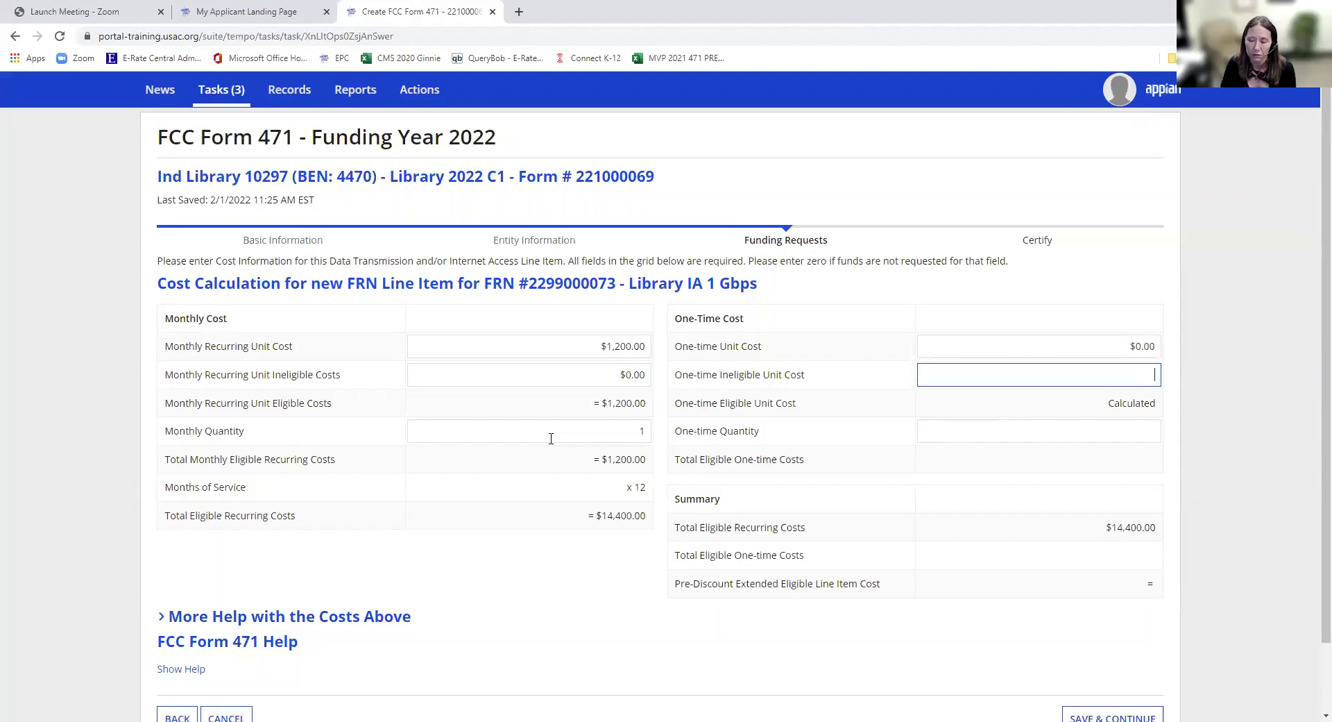
pyautogui.write('0')
pyautogui.press('Tab')
pyautogui.write('0')
pyautogui.press('Tab')
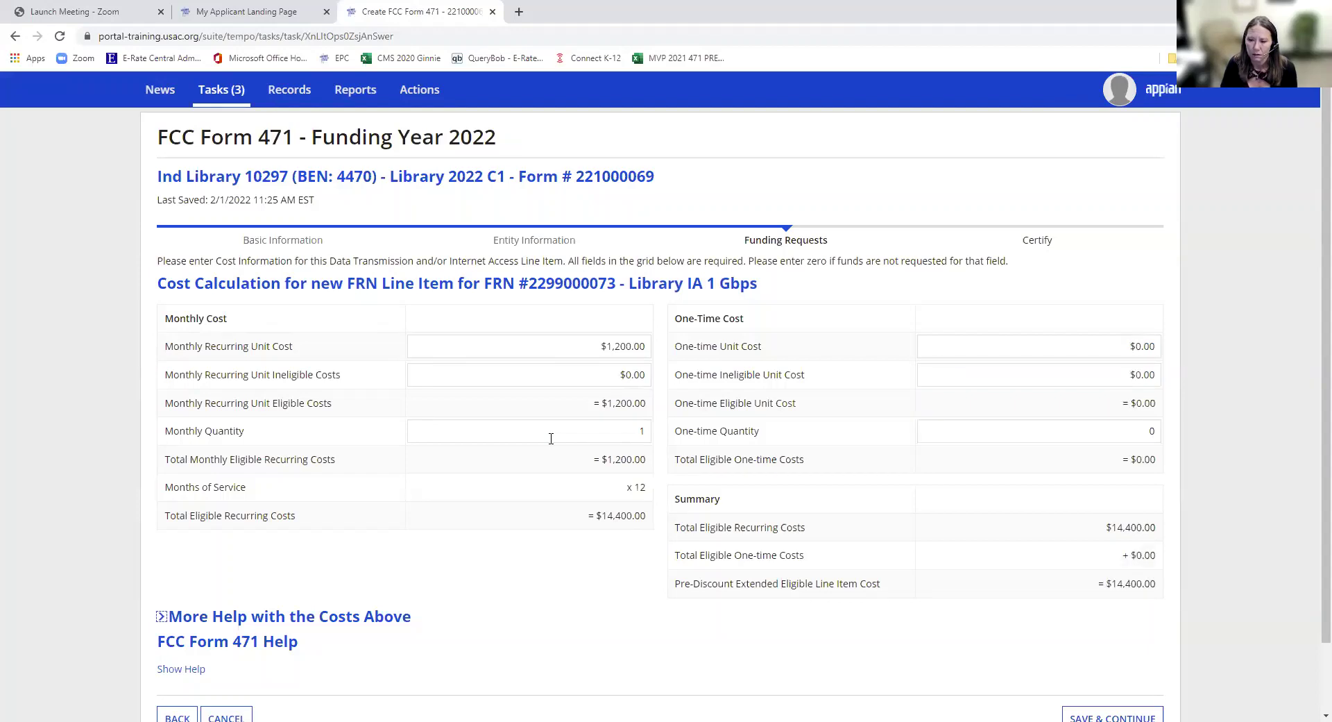
pyautogui.scroll(-2, 767, 493)
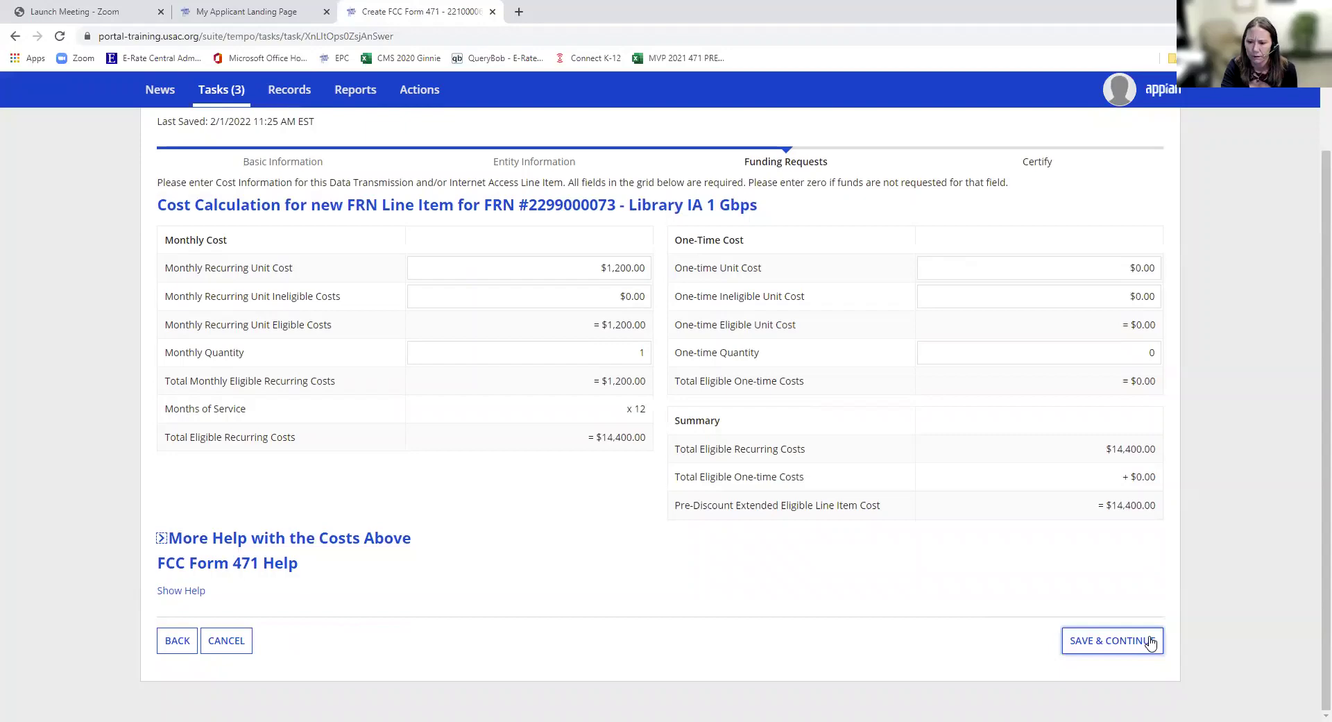
pyautogui.click(1151, 644)
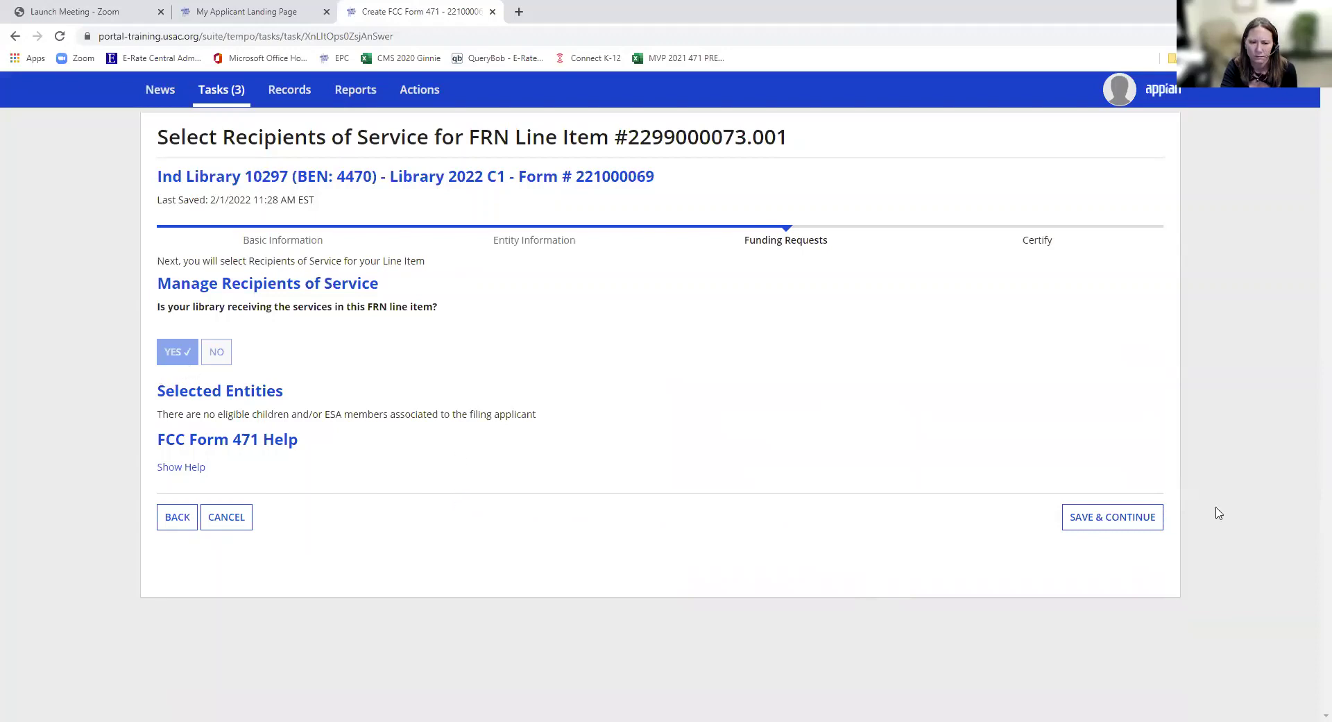
pyautogui.click(1126, 522)
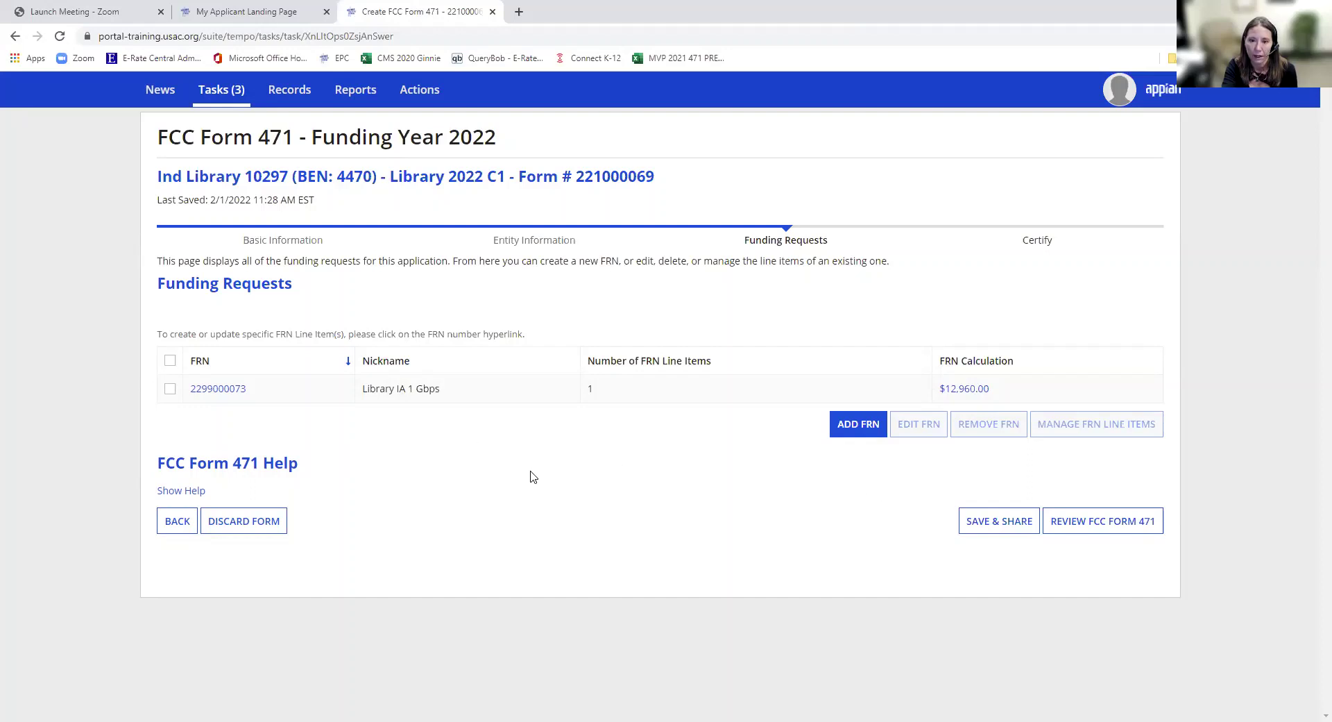
# - Run the Form 471 review, refresh until the Certify step appears, and open the draft PDF for application 221000069
pyautogui.click(1107, 525)
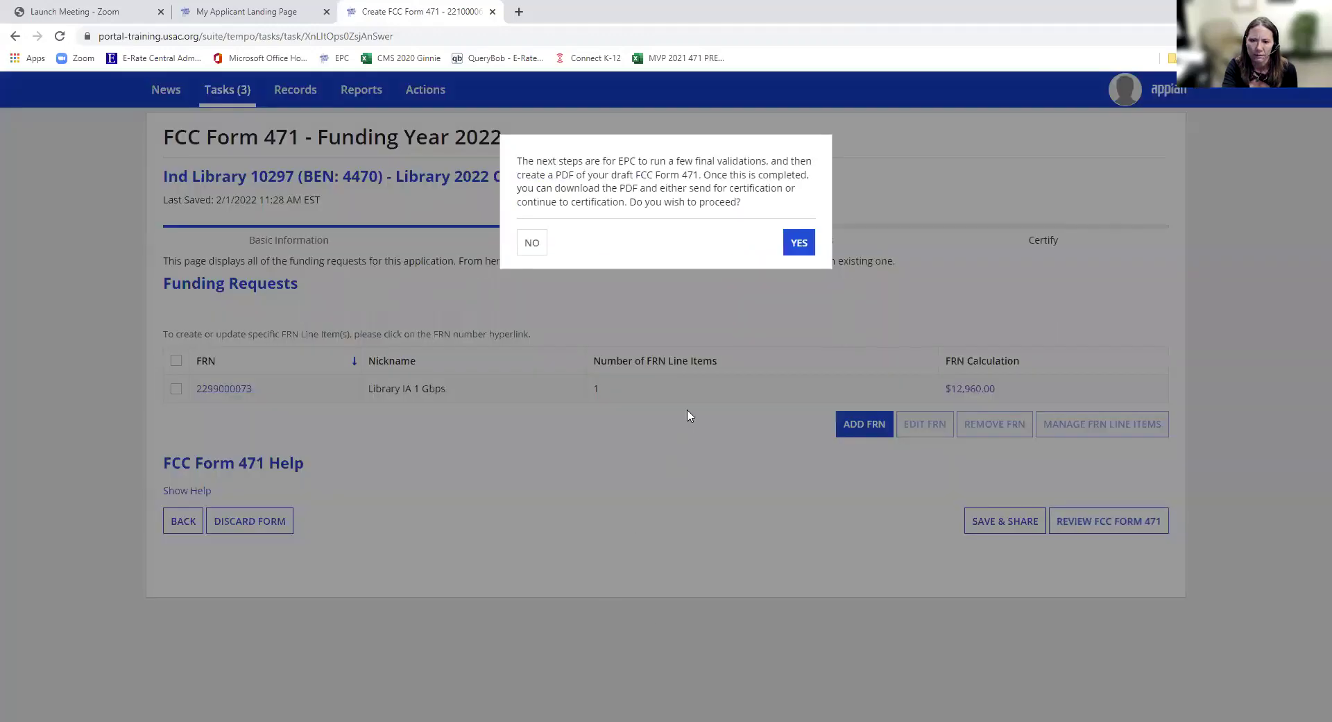
pyautogui.click(796, 242)
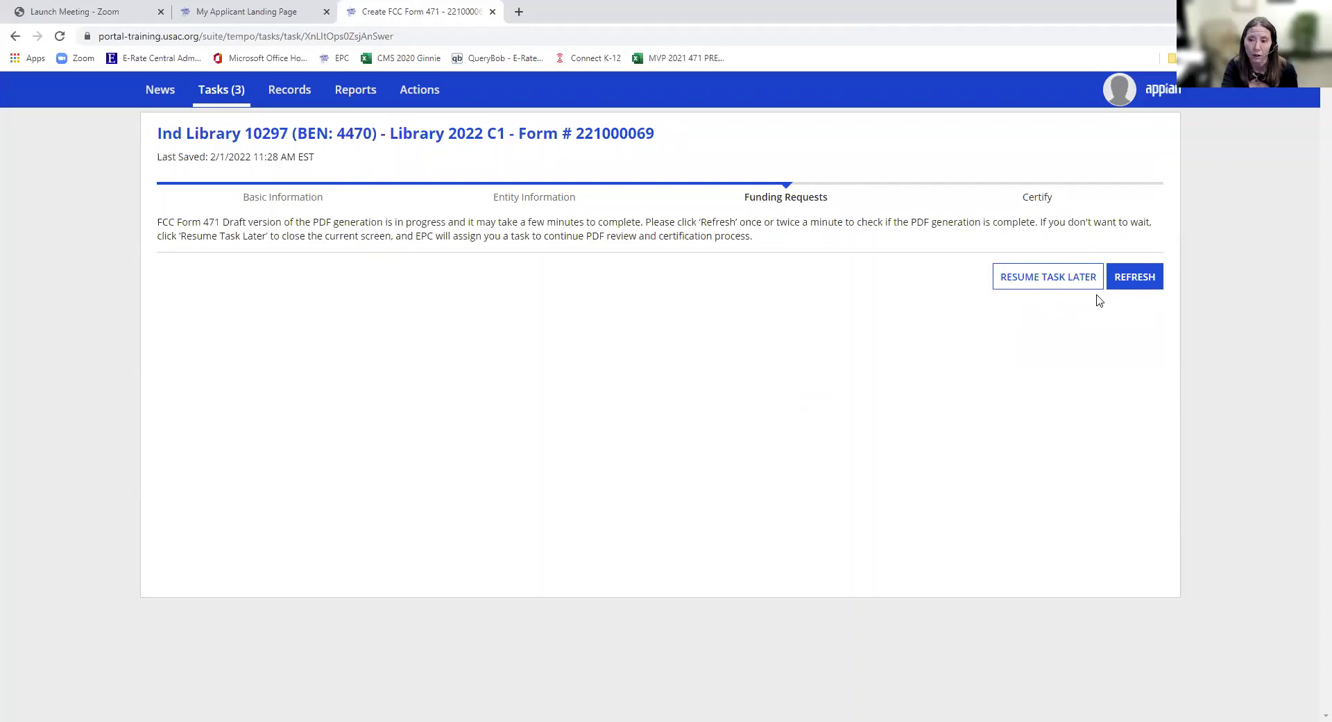
pyautogui.click(1117, 277)
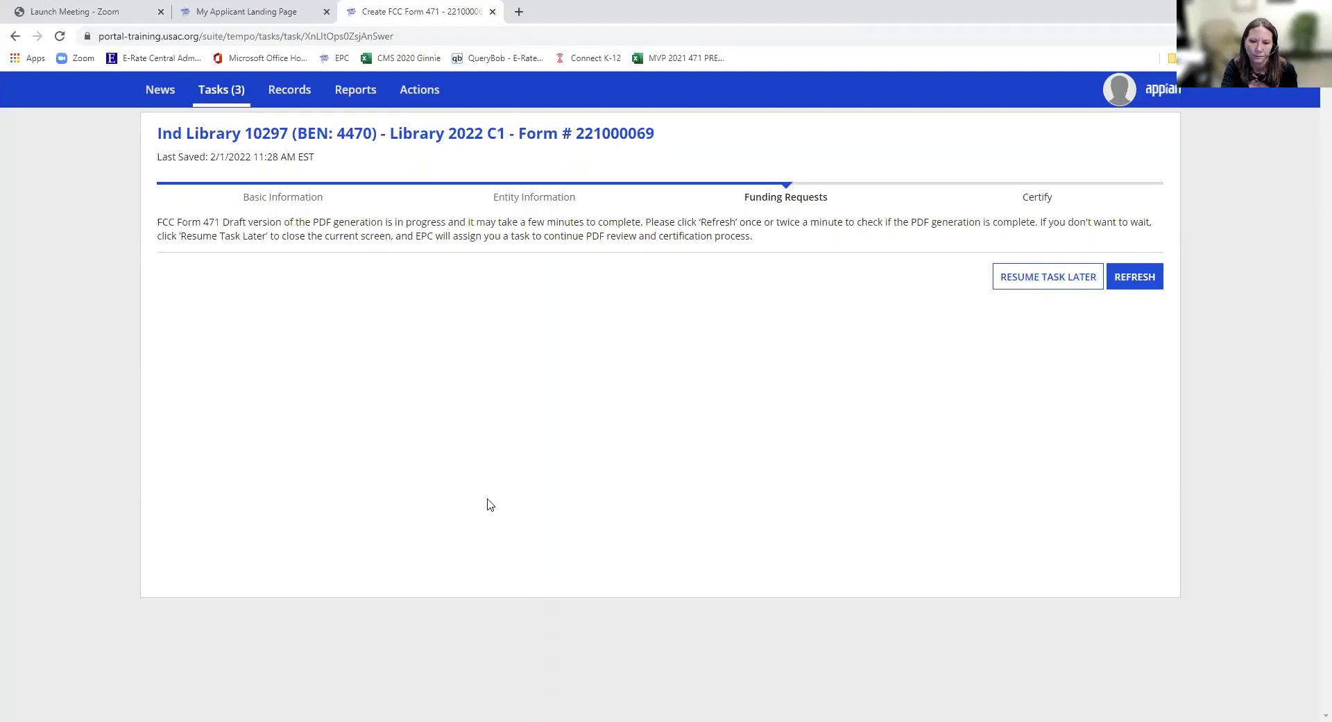
pyautogui.click(1135, 285)
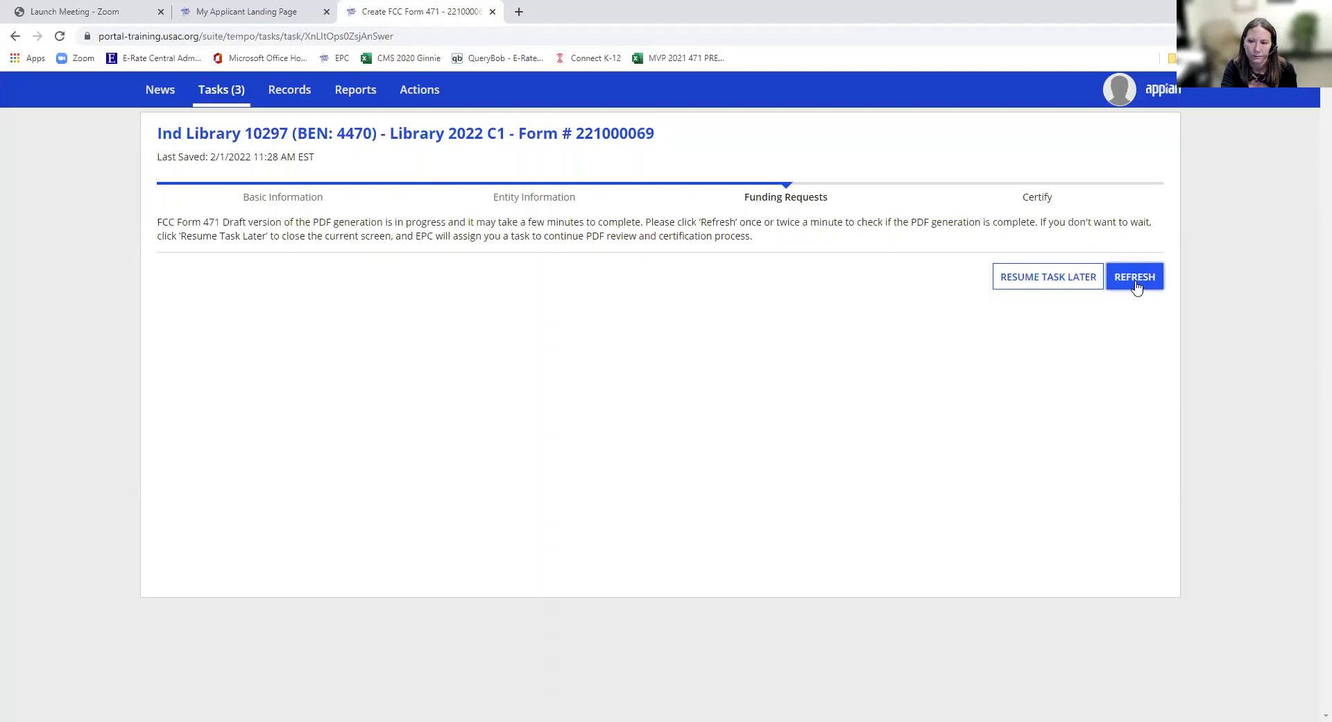
pyautogui.click(1137, 286)
pyautogui.click(1138, 287)
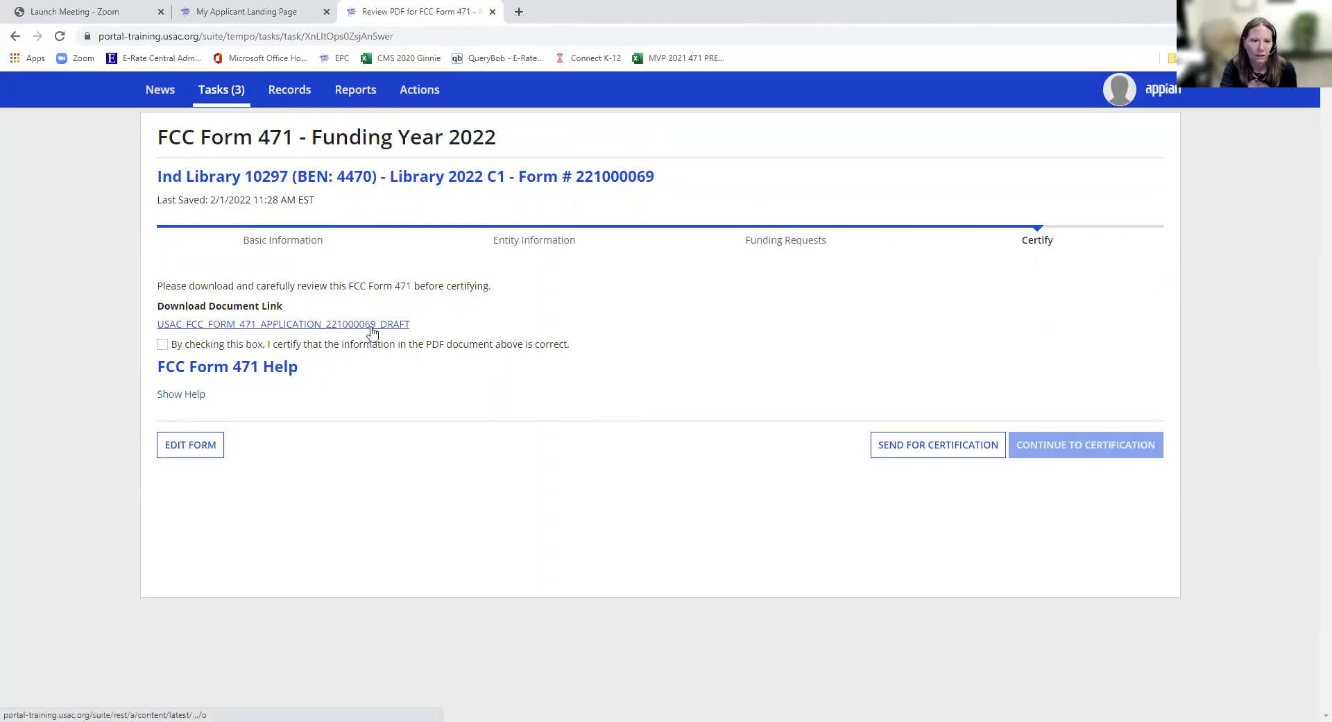
pyautogui.click(372, 326)
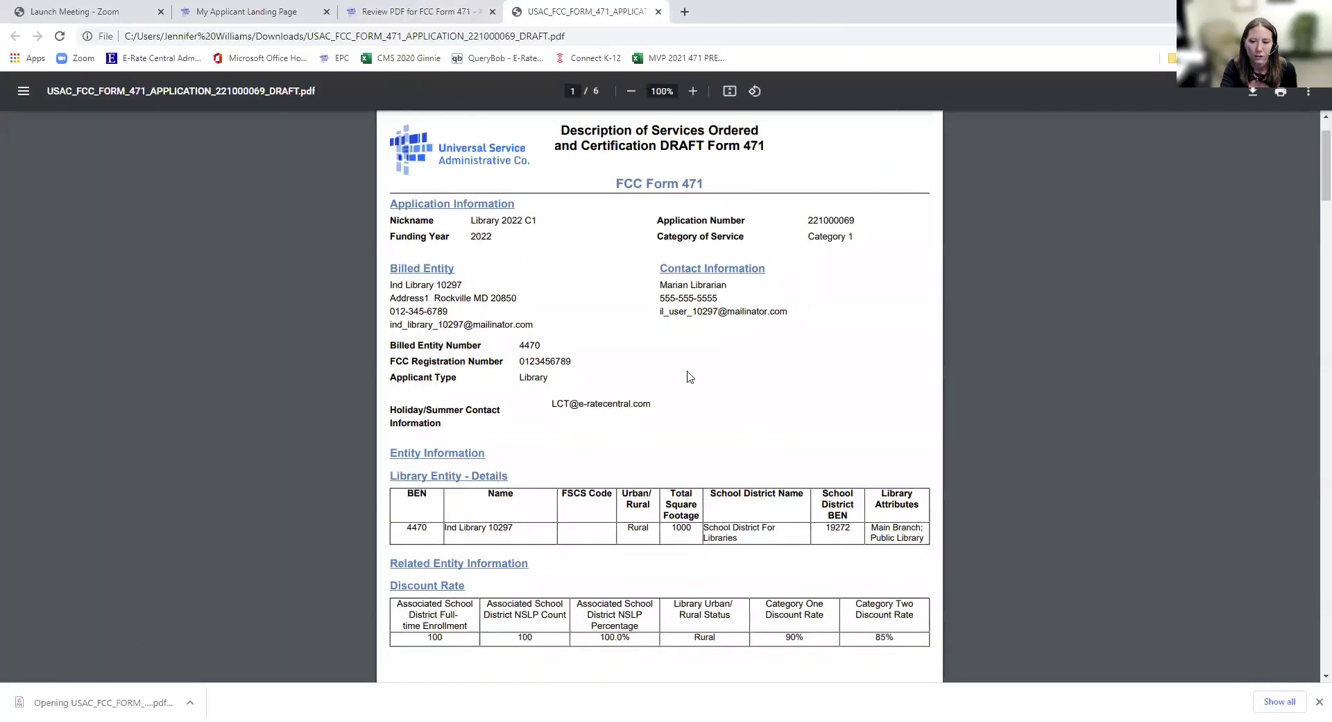
# - Read through the six-page draft PDF down to the $12,960.00 FRN calculation, then return to the Certify tab
pyautogui.scroll(-5, 690, 377)
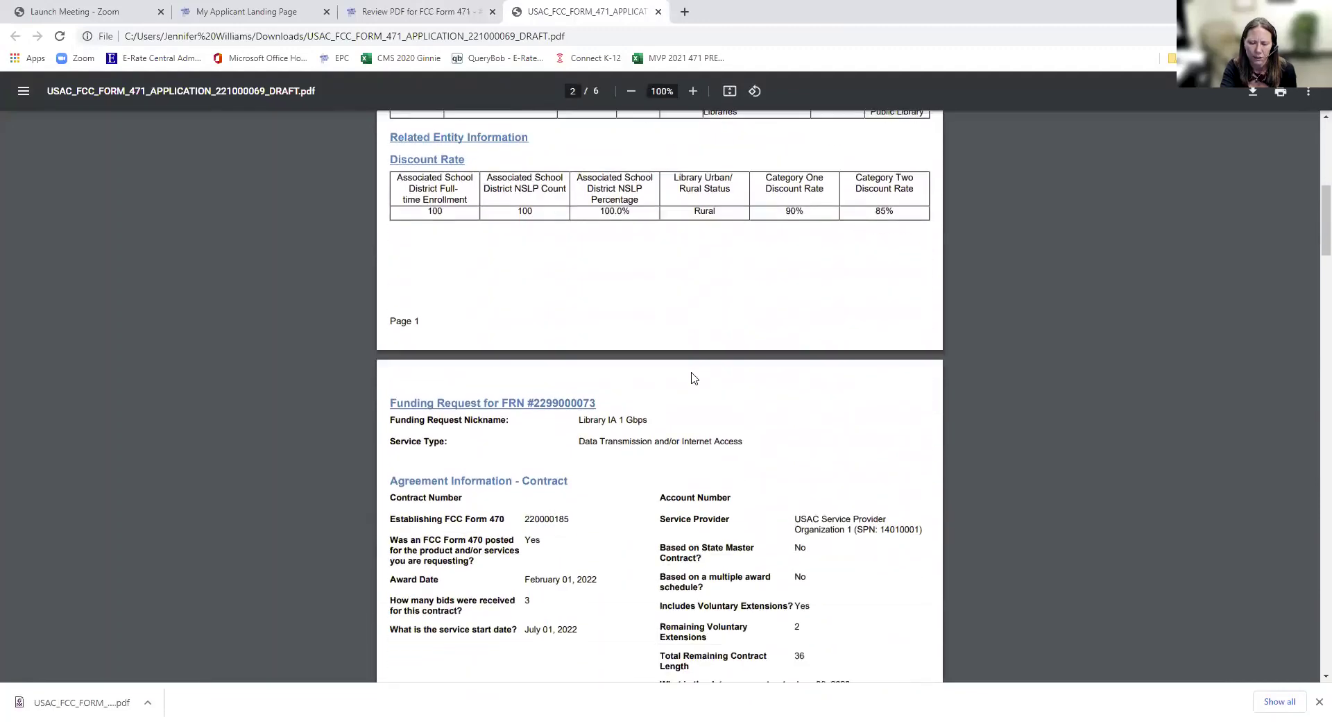
pyautogui.scroll(-1, 691, 377)
pyautogui.scroll(-1, 692, 377)
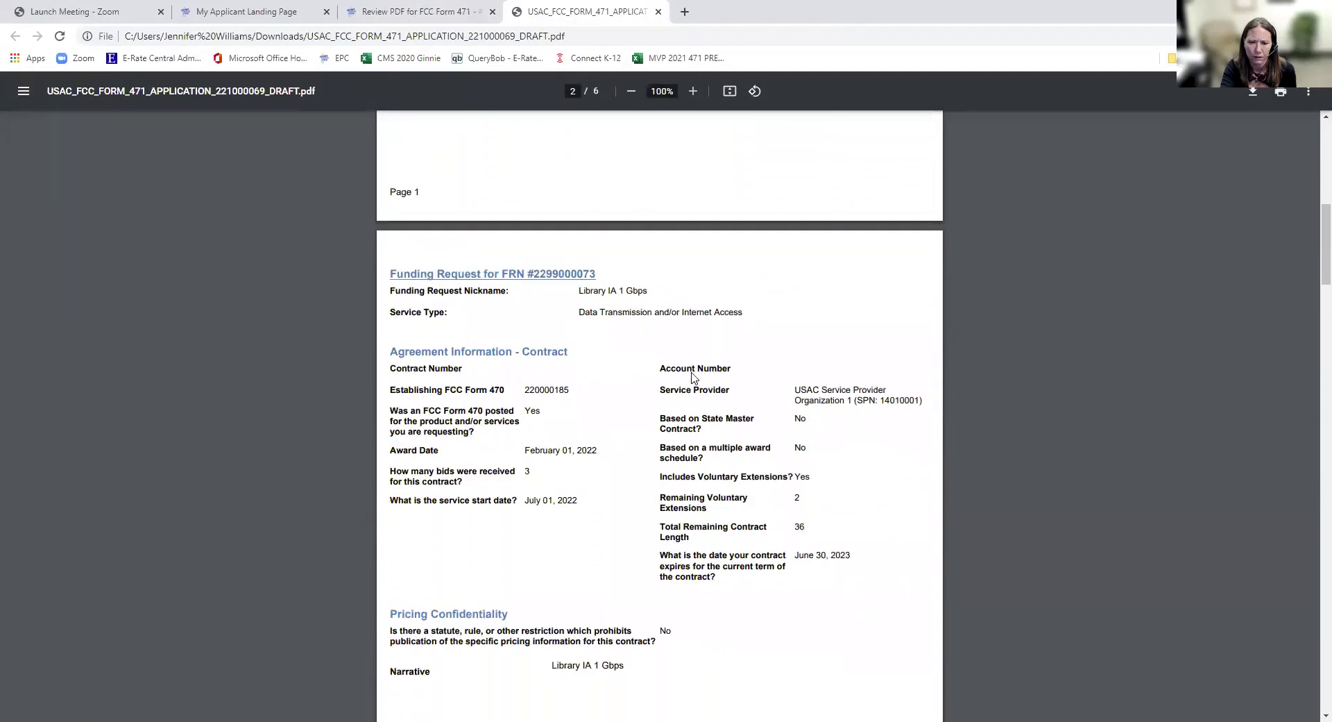
pyautogui.scroll(-2, 692, 377)
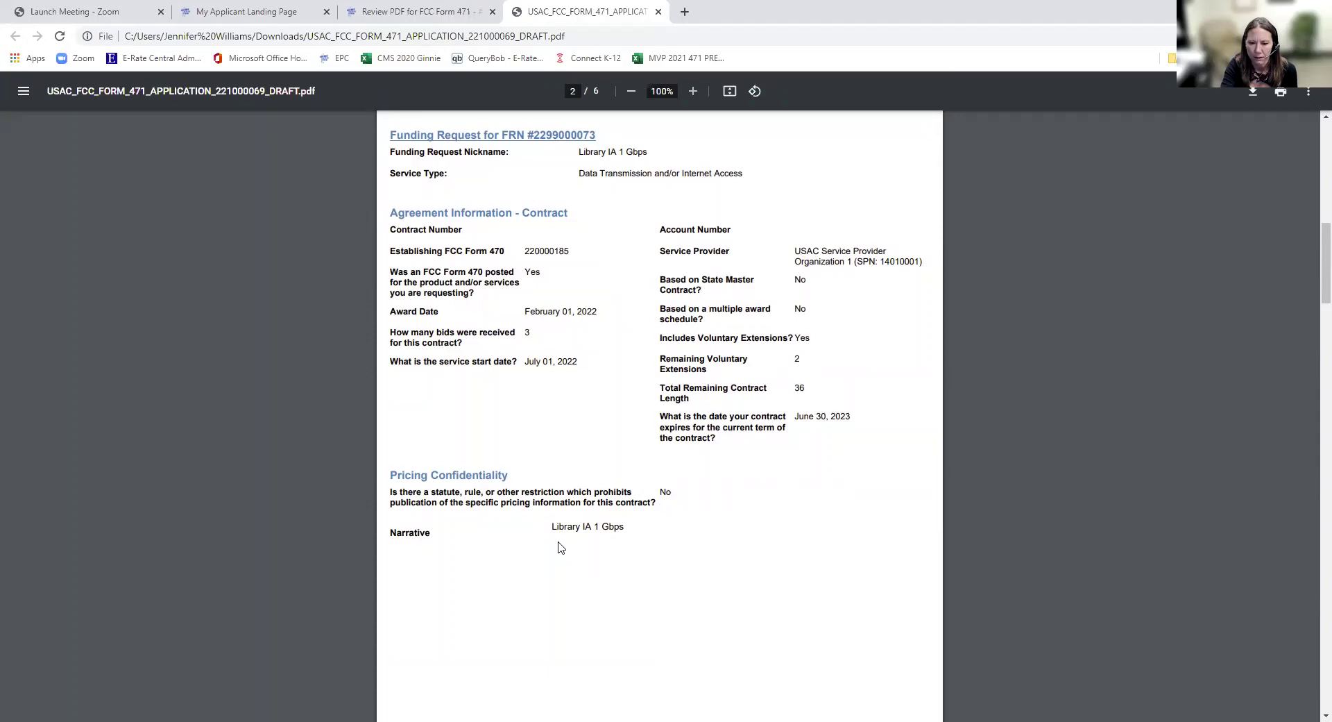
pyautogui.scroll(-9, 560, 548)
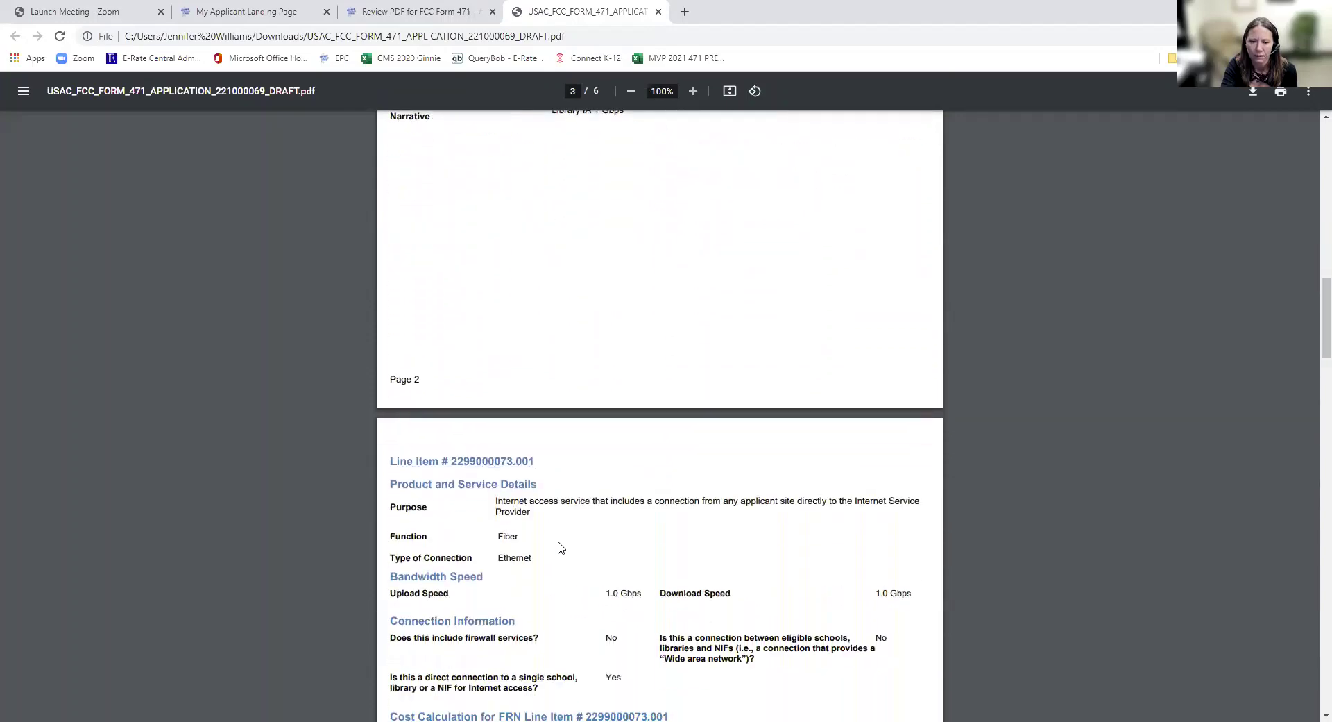
pyautogui.scroll(-2, 555, 545)
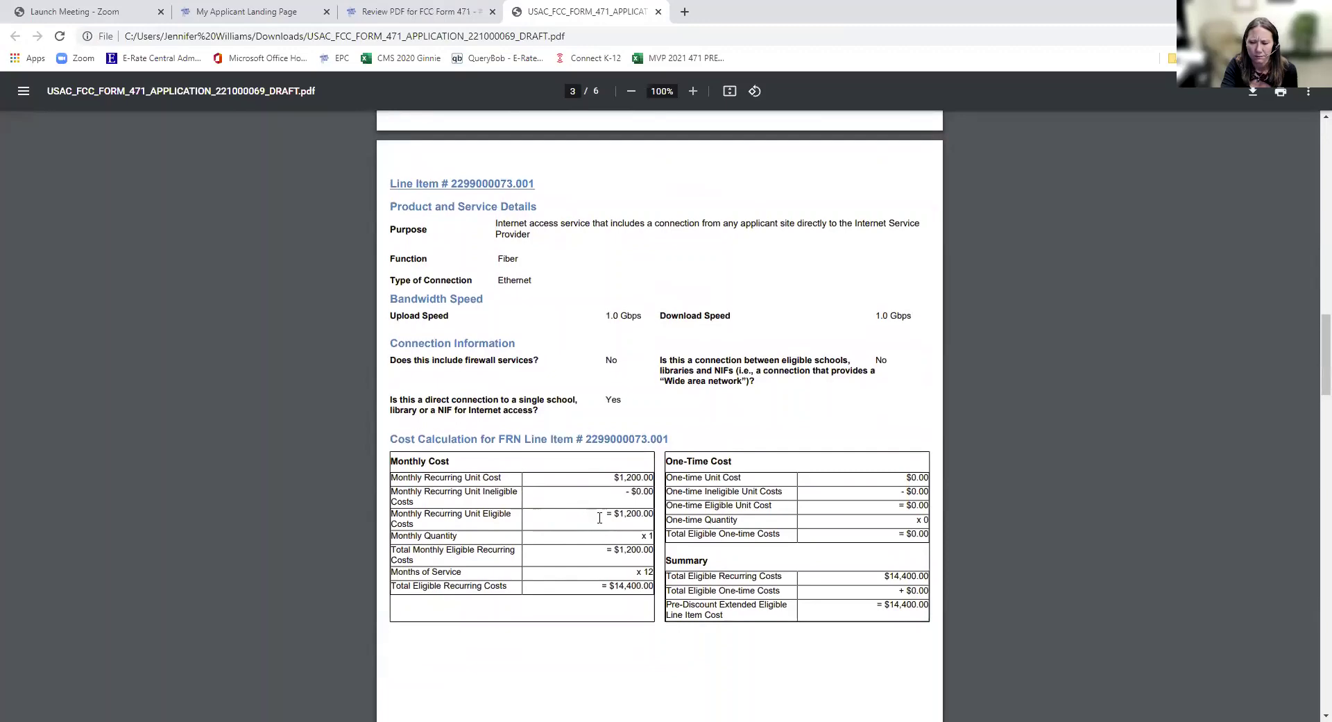
pyautogui.scroll(-3, 755, 608)
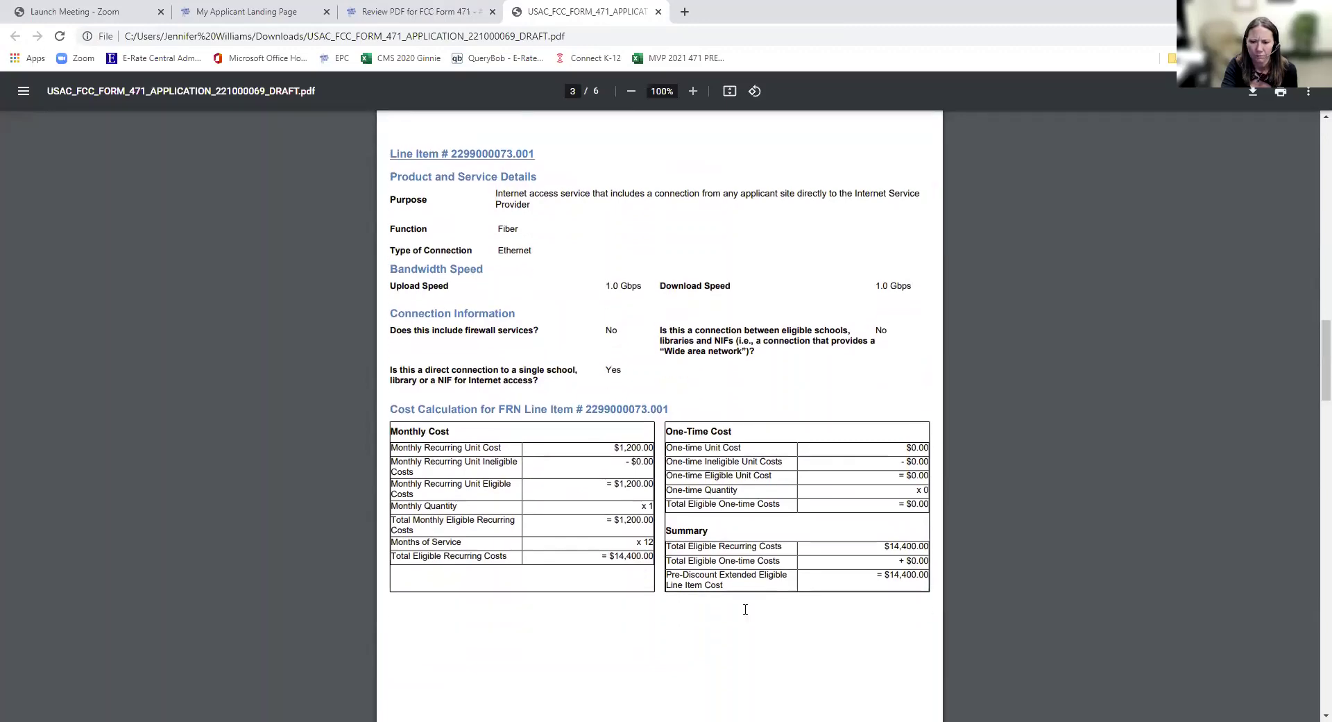
pyautogui.scroll(-13, 748, 610)
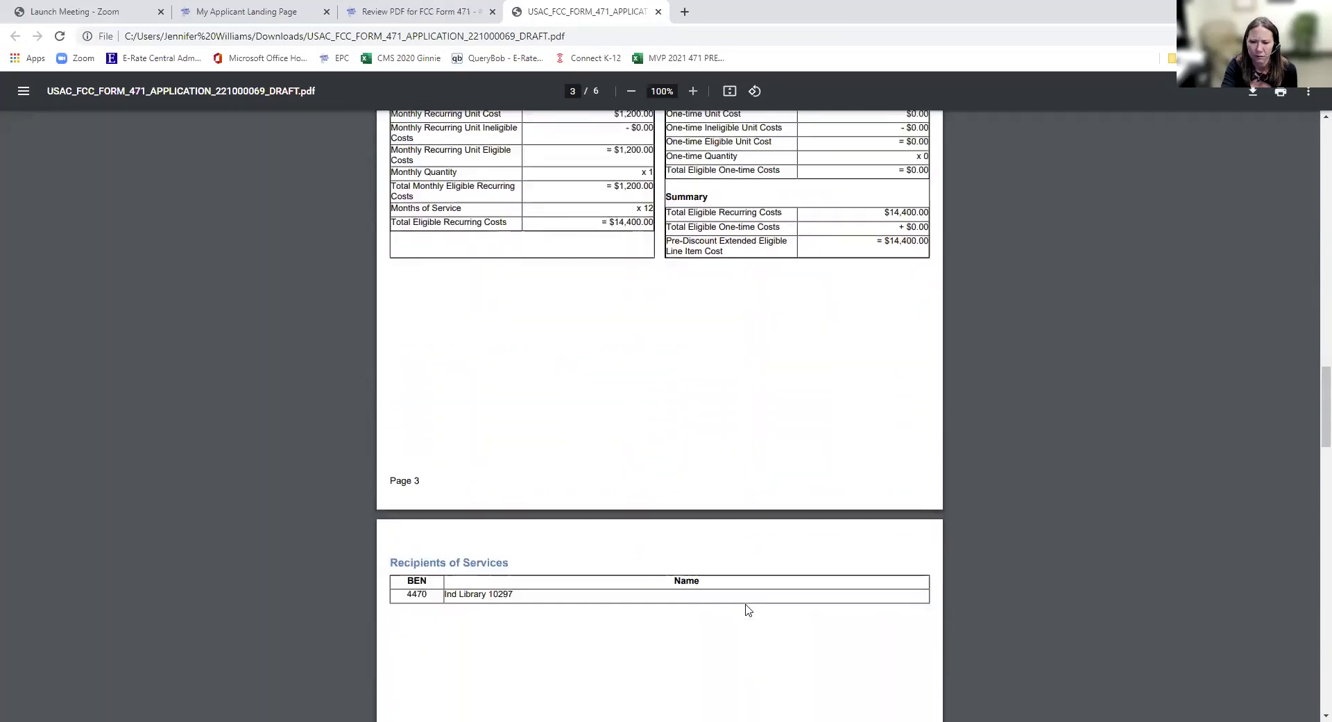
pyautogui.scroll(-4, 739, 601)
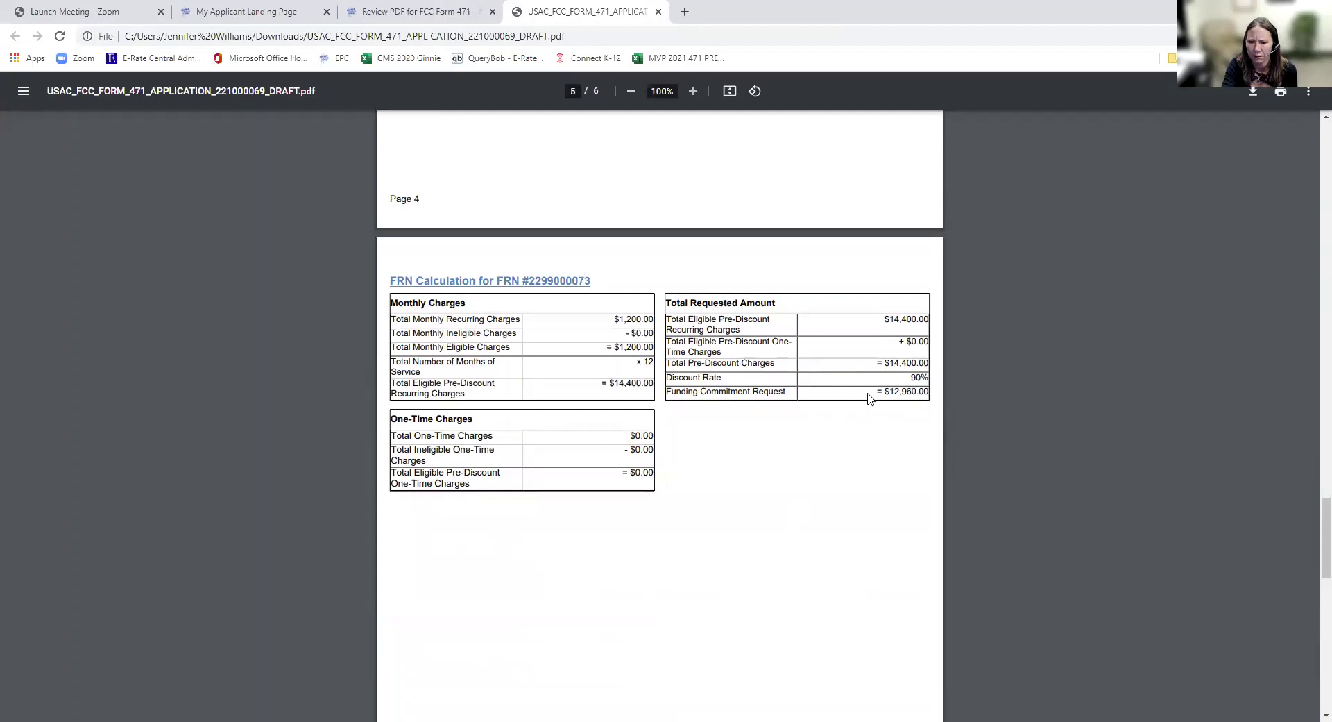
pyautogui.scroll(-7, 835, 479)
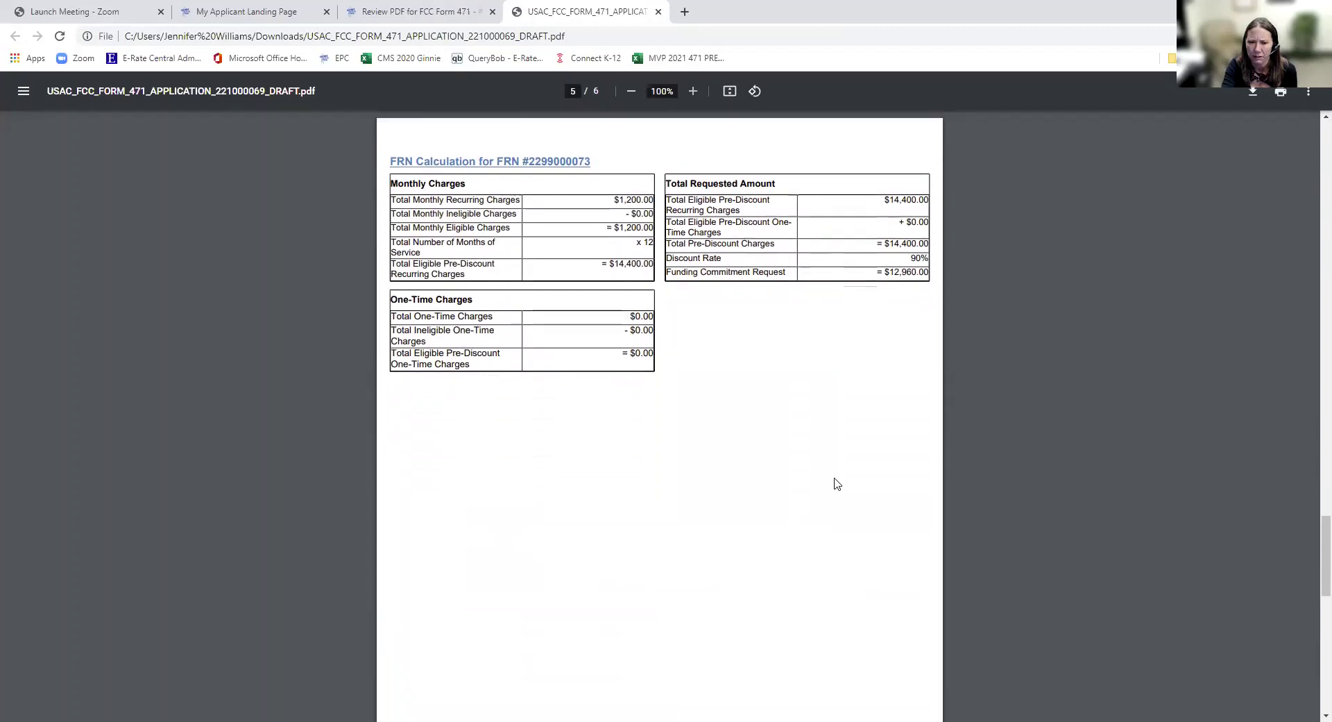
pyautogui.scroll(-4, 835, 485)
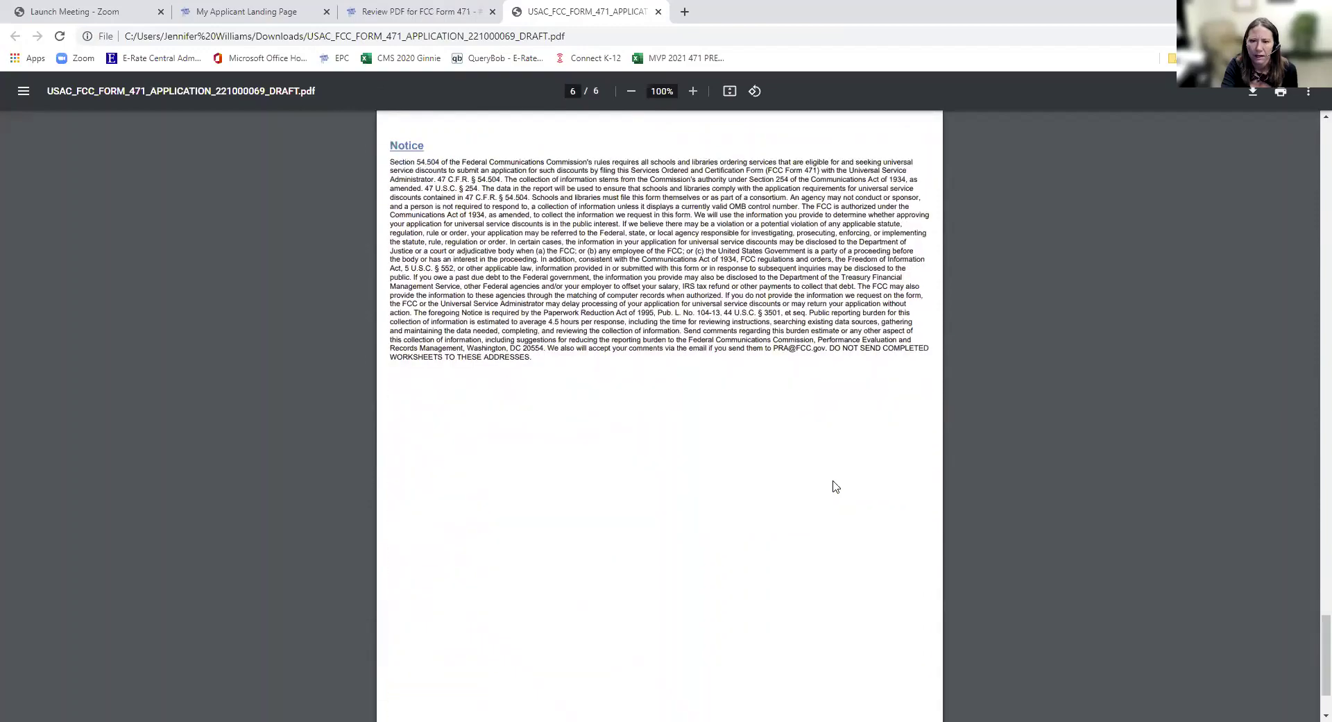
pyautogui.scroll(10, 835, 486)
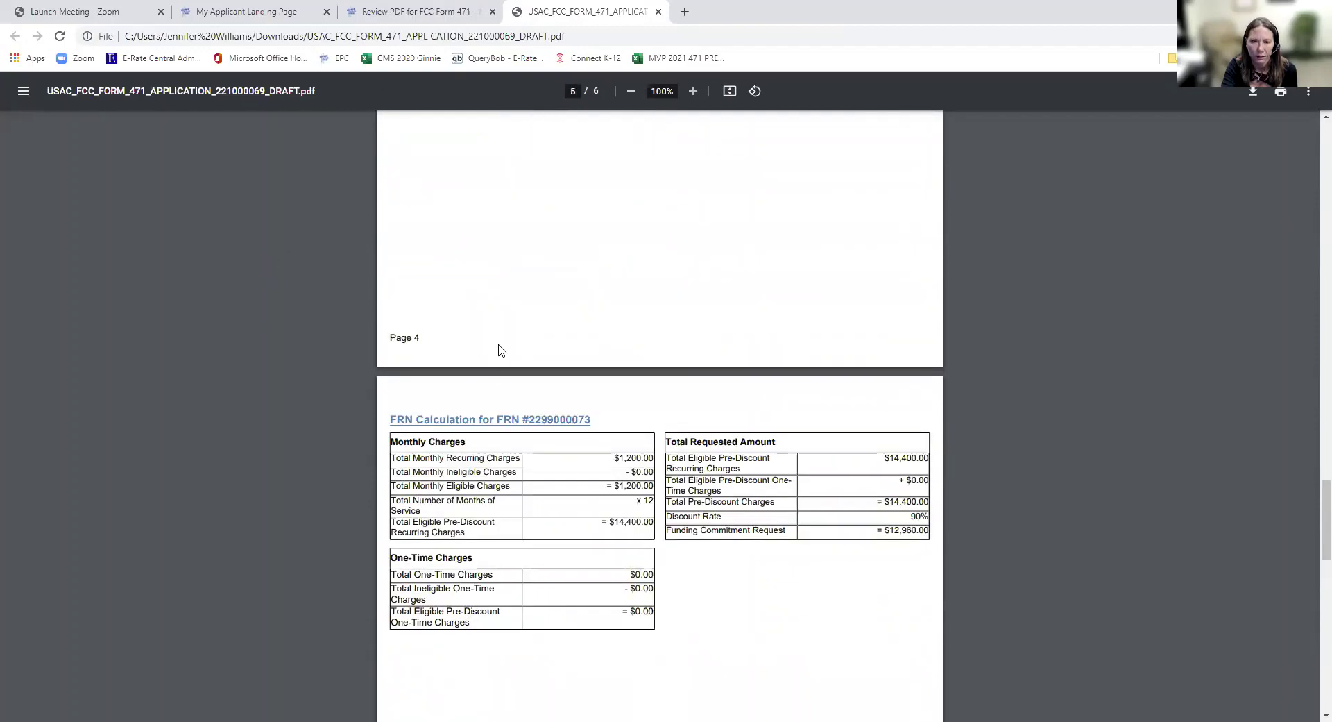
pyautogui.scroll(-10, 589, 440)
pyautogui.scroll(2, 588, 440)
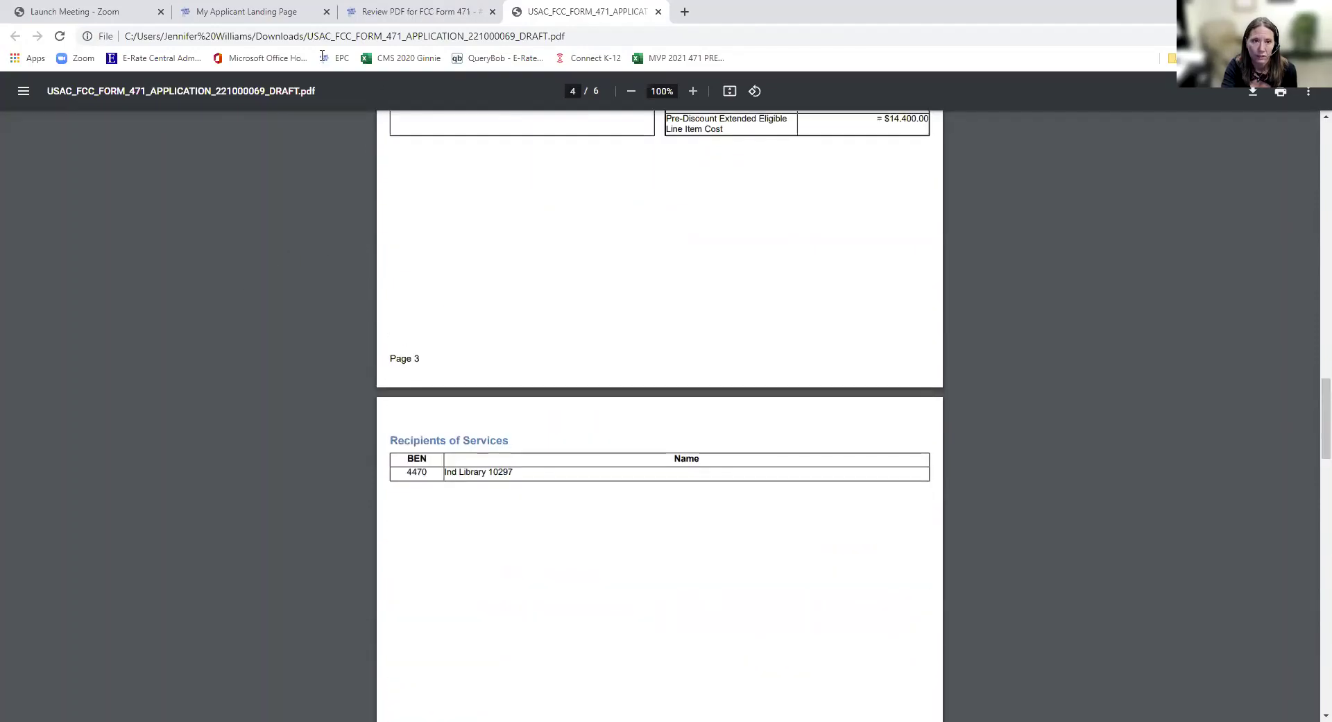
pyautogui.click(357, 13)
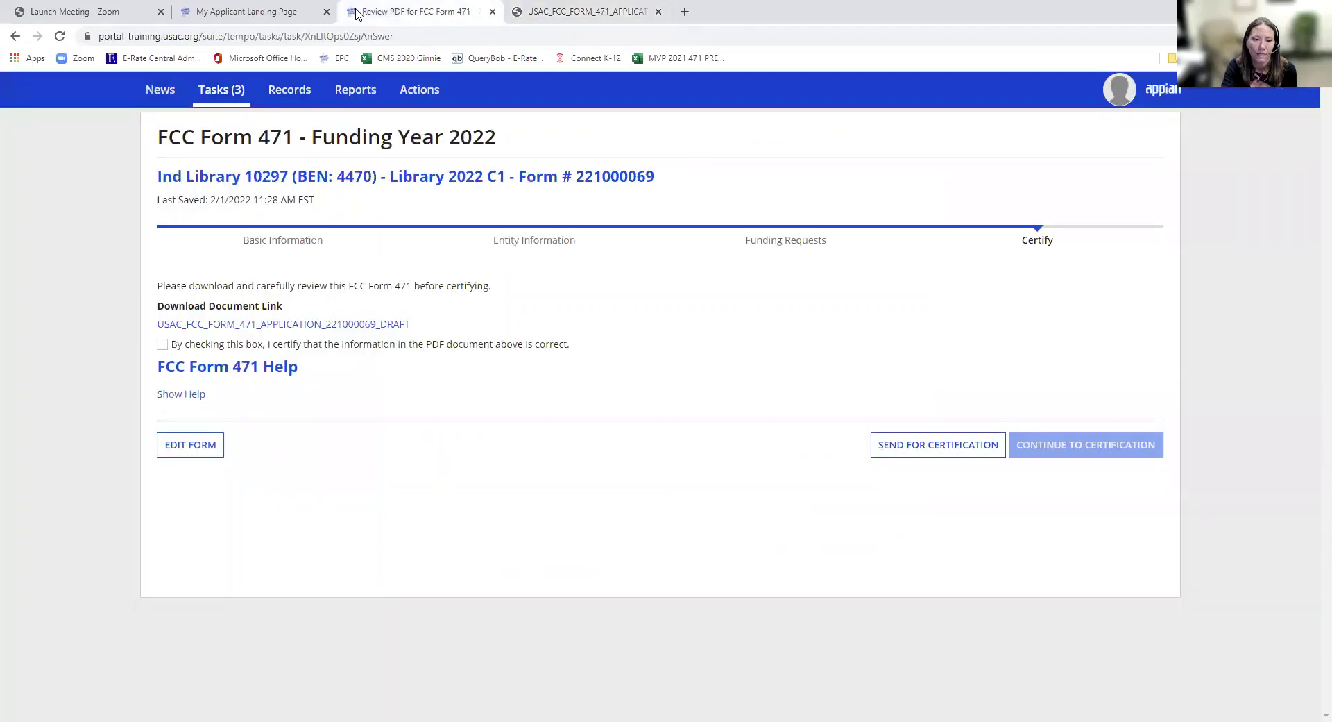
# - Confirm the draft PDF is correct, continue to certification, and tick the library eligibility certification
pyautogui.click(163, 345)
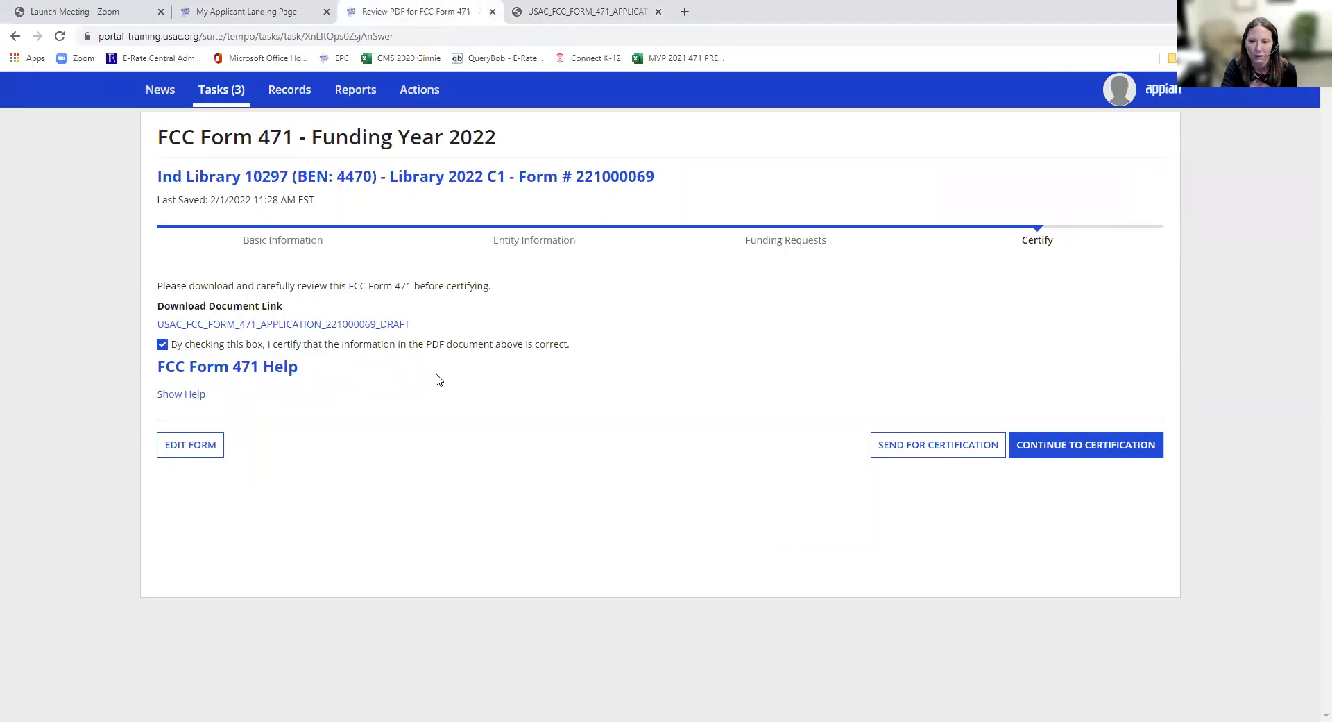
pyautogui.click(1086, 450)
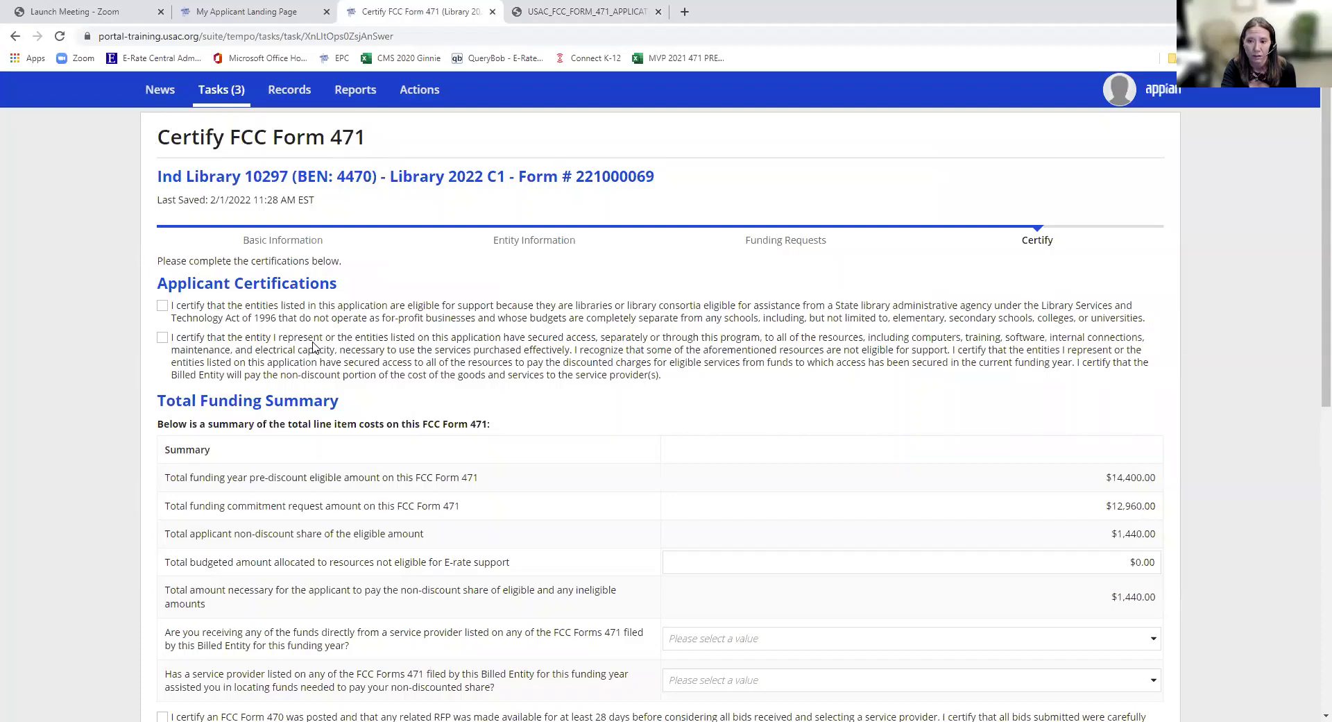
pyautogui.click(162, 306)
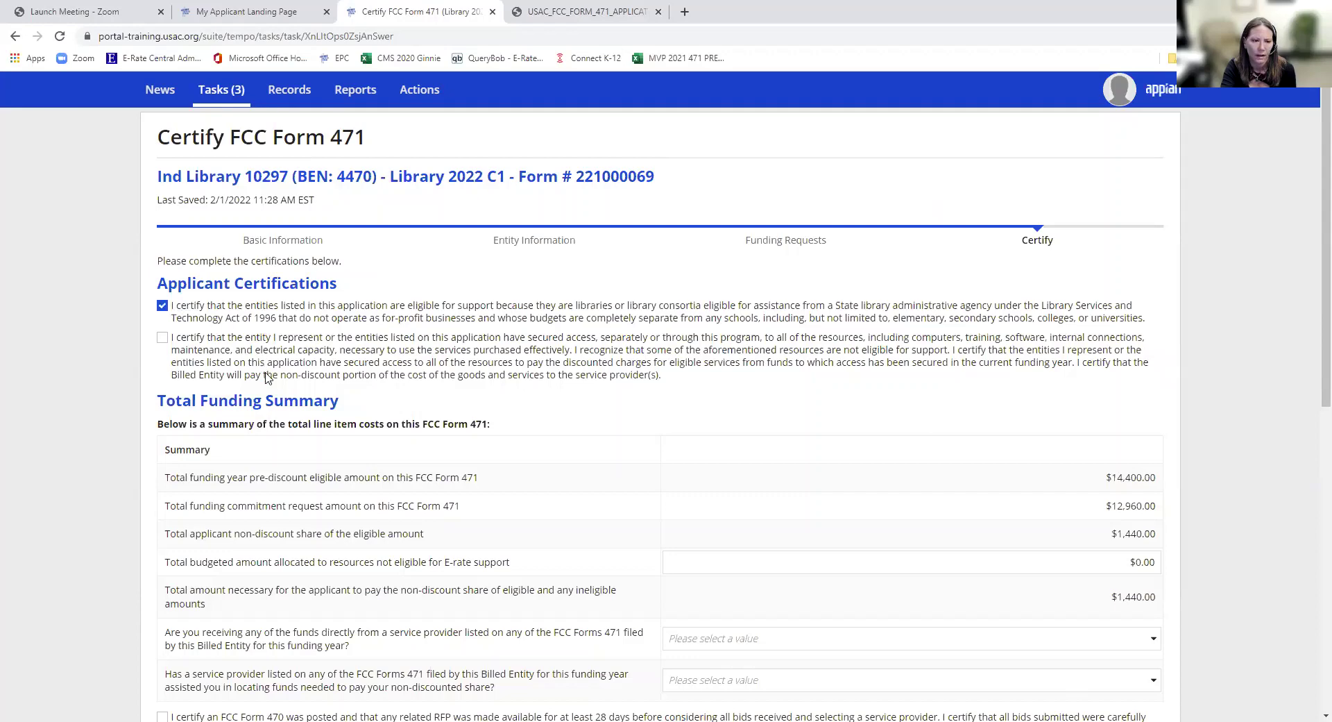
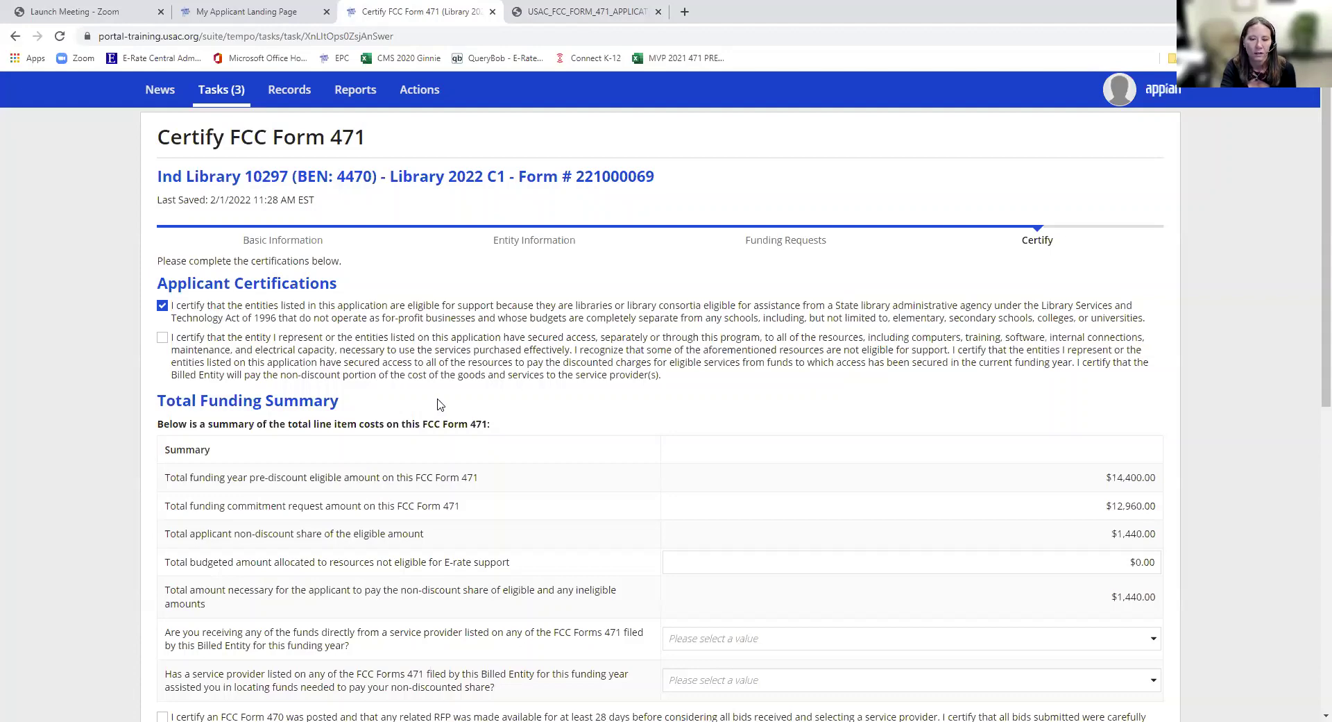
# - Agree to the secured-access applicant certification
pyautogui.click(162, 338)
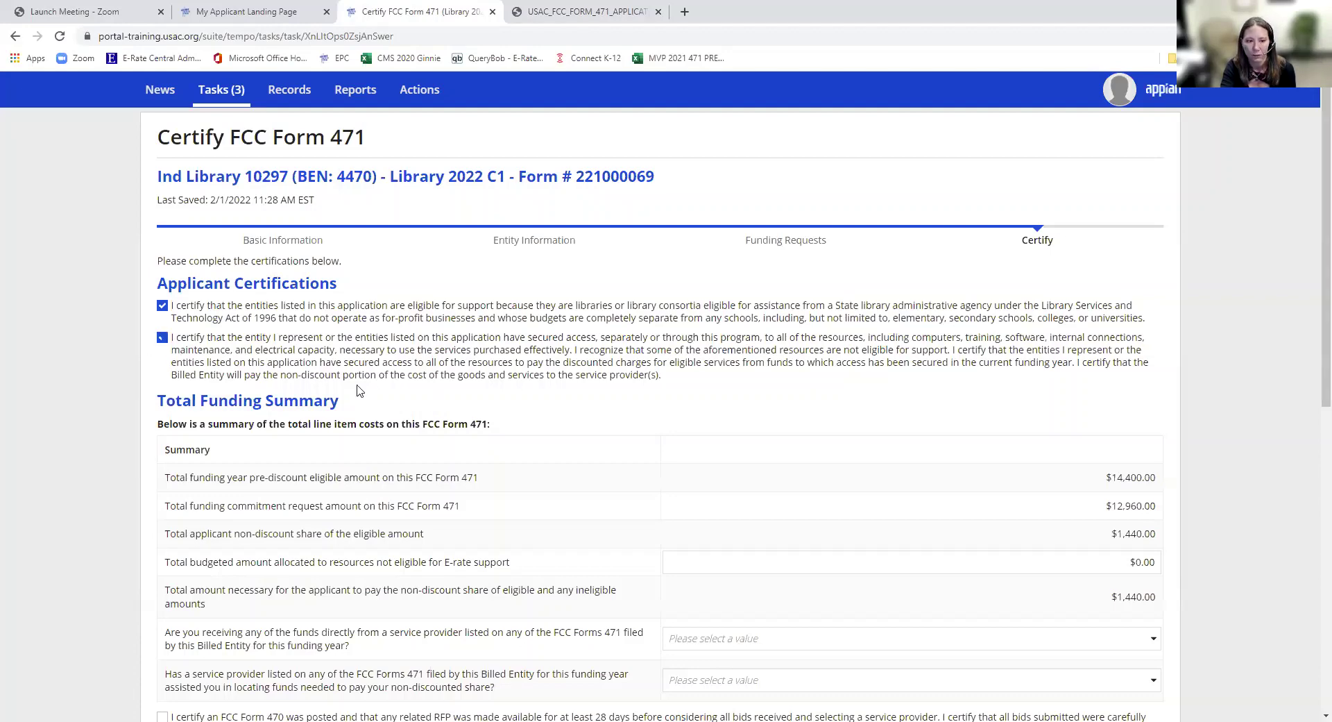
pyautogui.scroll(-2, 514, 426)
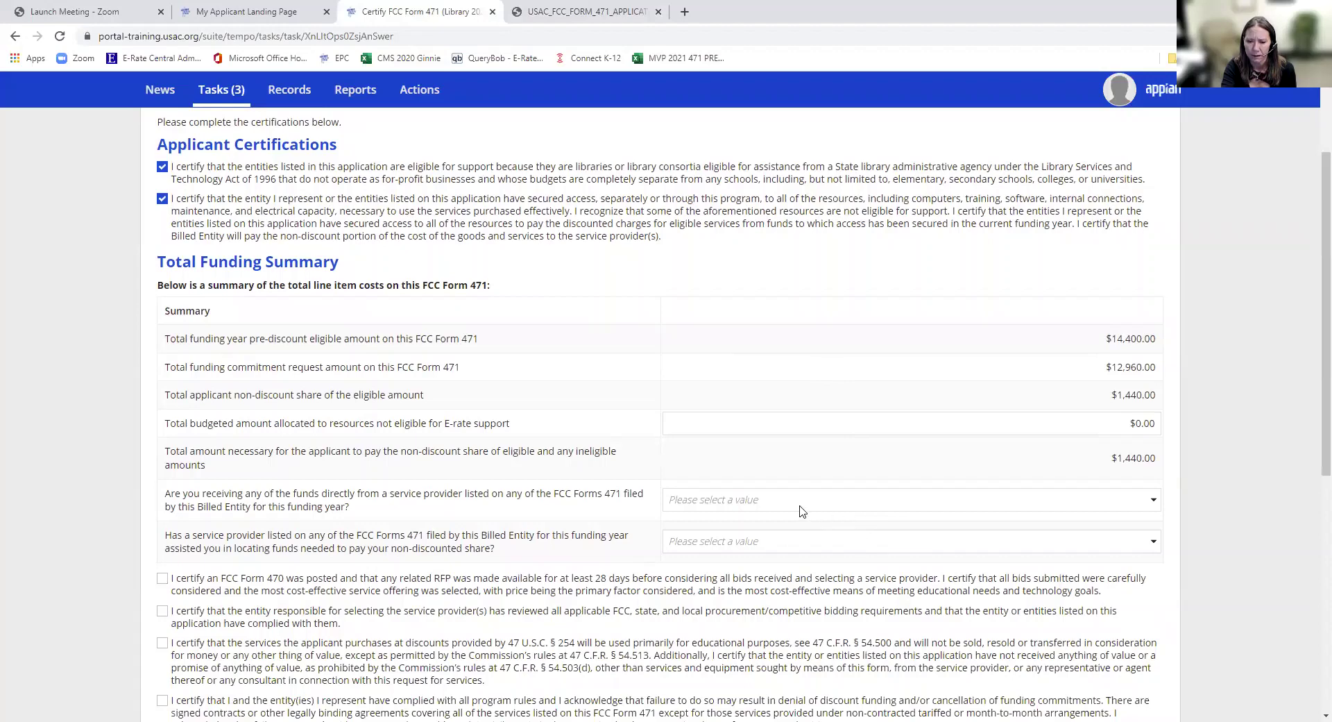
pyautogui.scroll(-2, 773, 500)
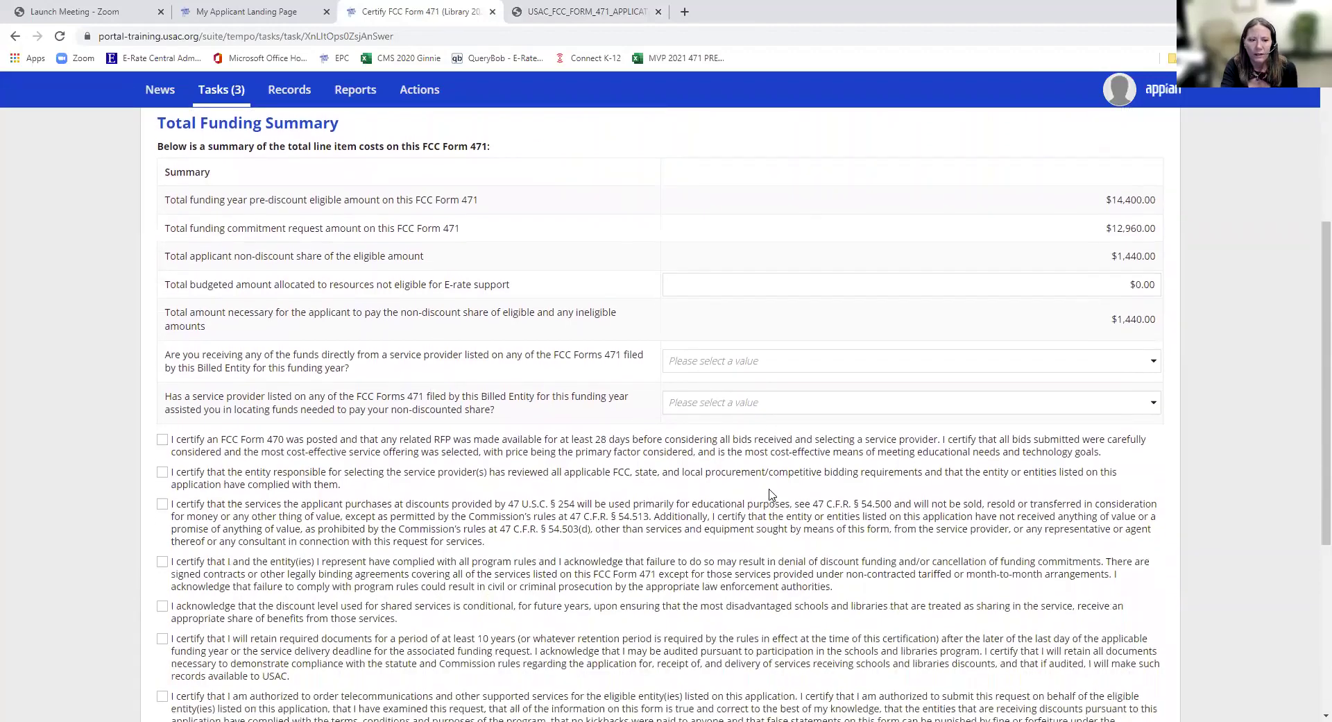
# - Answer No to receiving provider funds directly and to provider help with the non-discount share
pyautogui.click(782, 374)
pyautogui.click(772, 424)
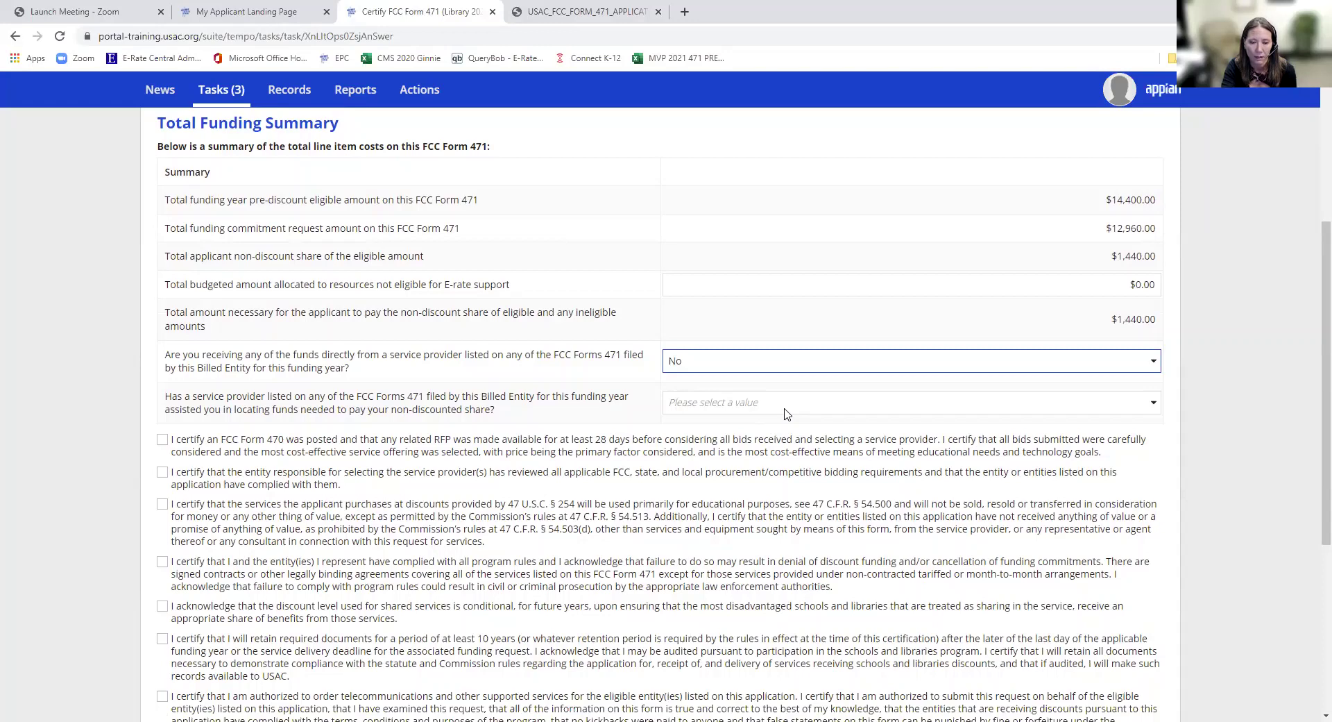
pyautogui.click(787, 408)
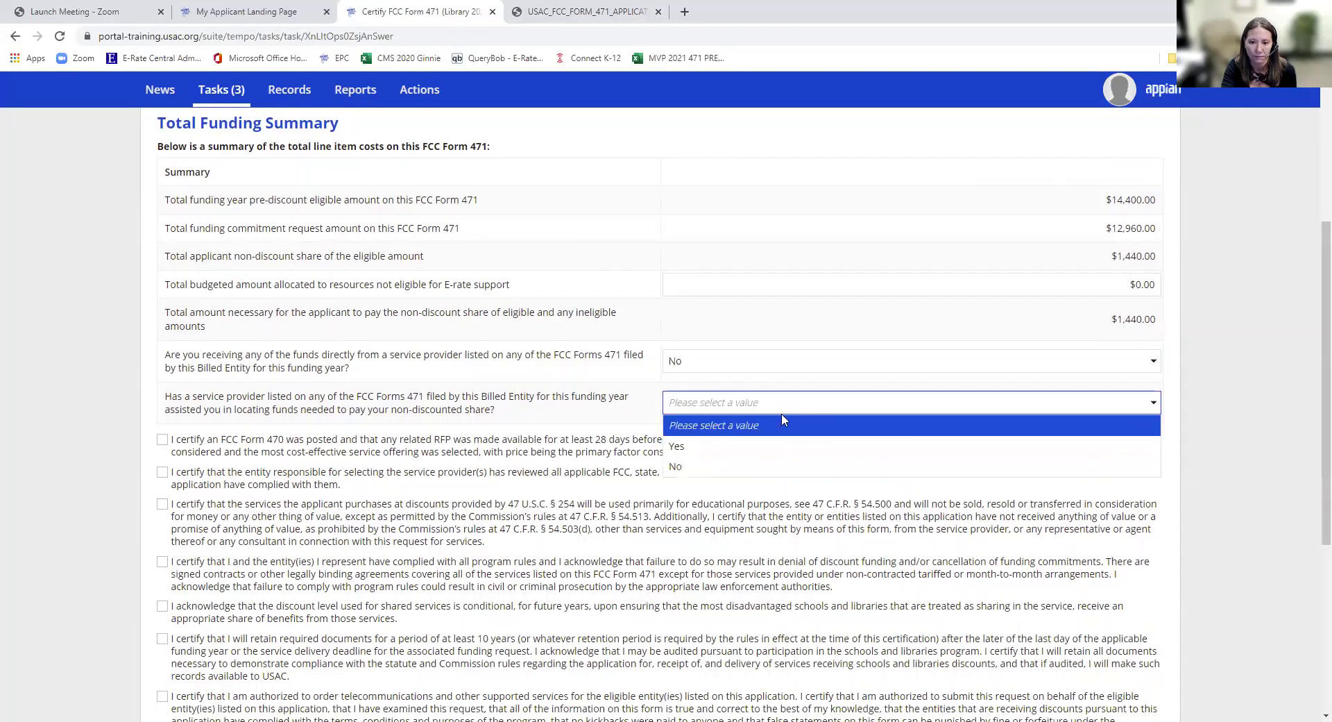
pyautogui.click(774, 464)
pyautogui.scroll(-2, 764, 472)
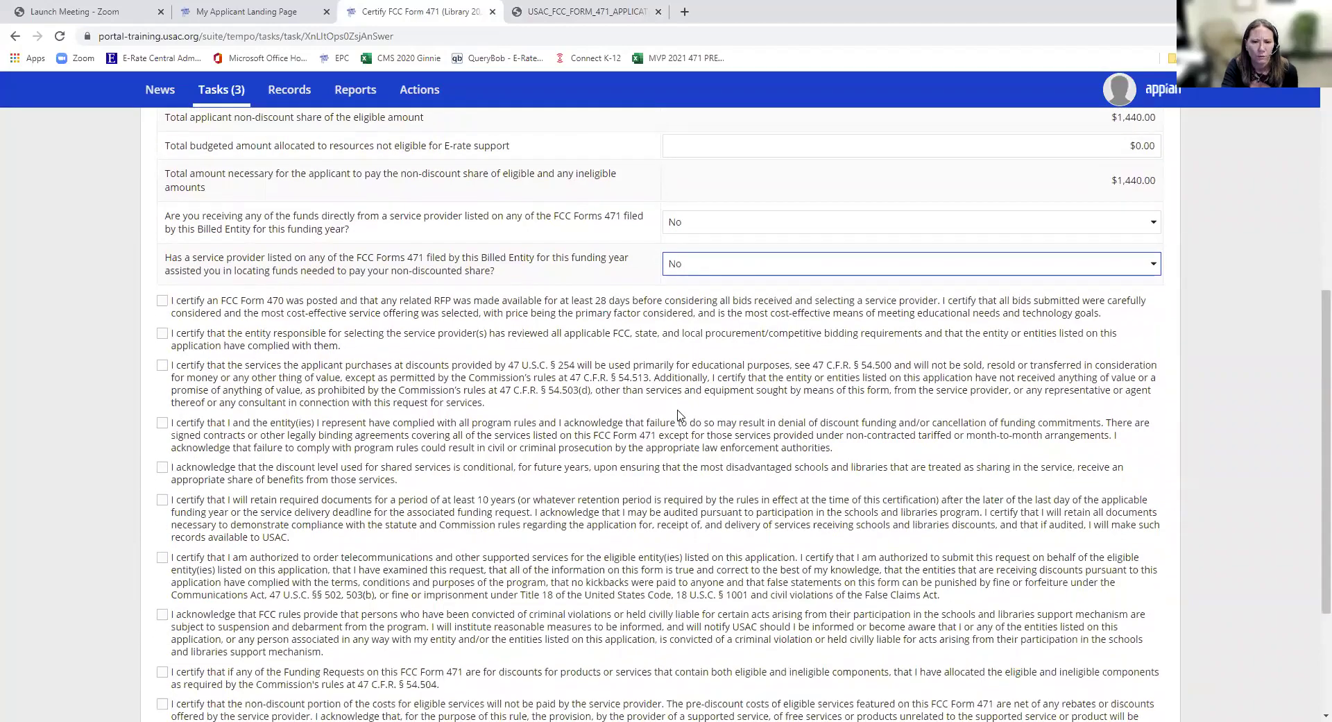
pyautogui.scroll(-1, 242, 422)
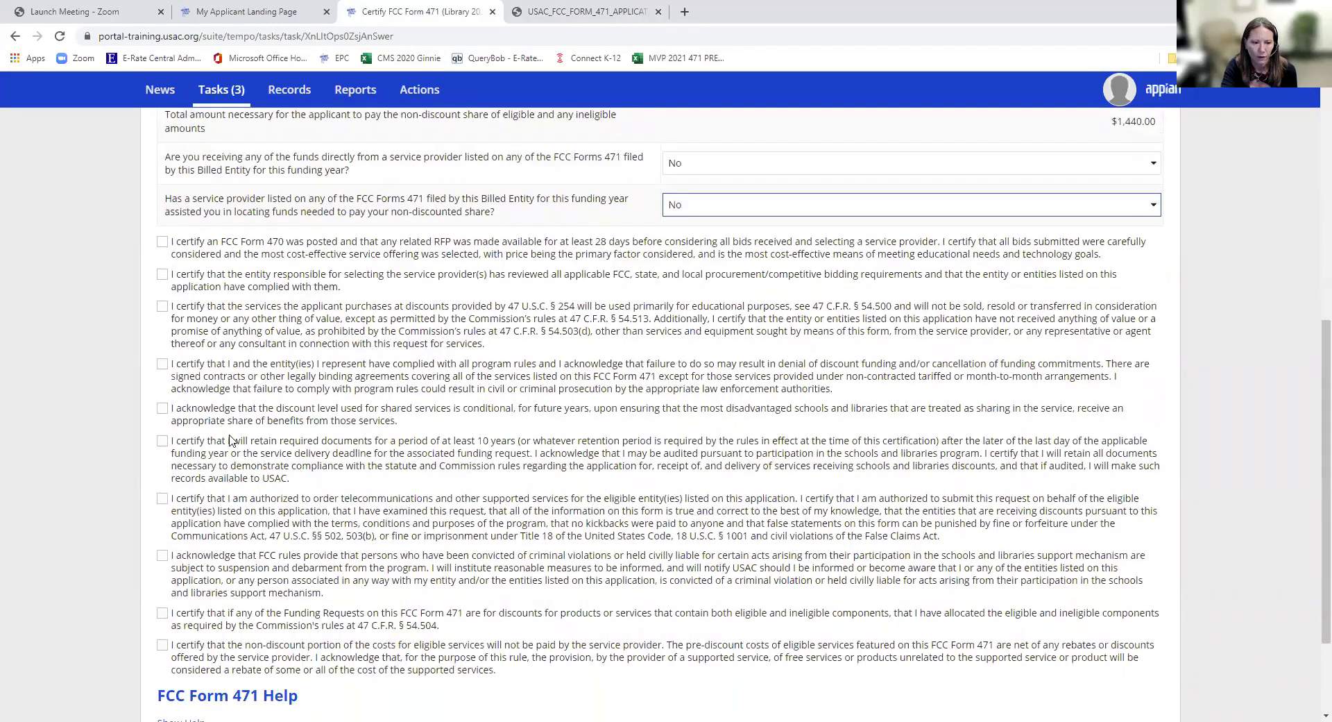
pyautogui.scroll(2, 229, 416)
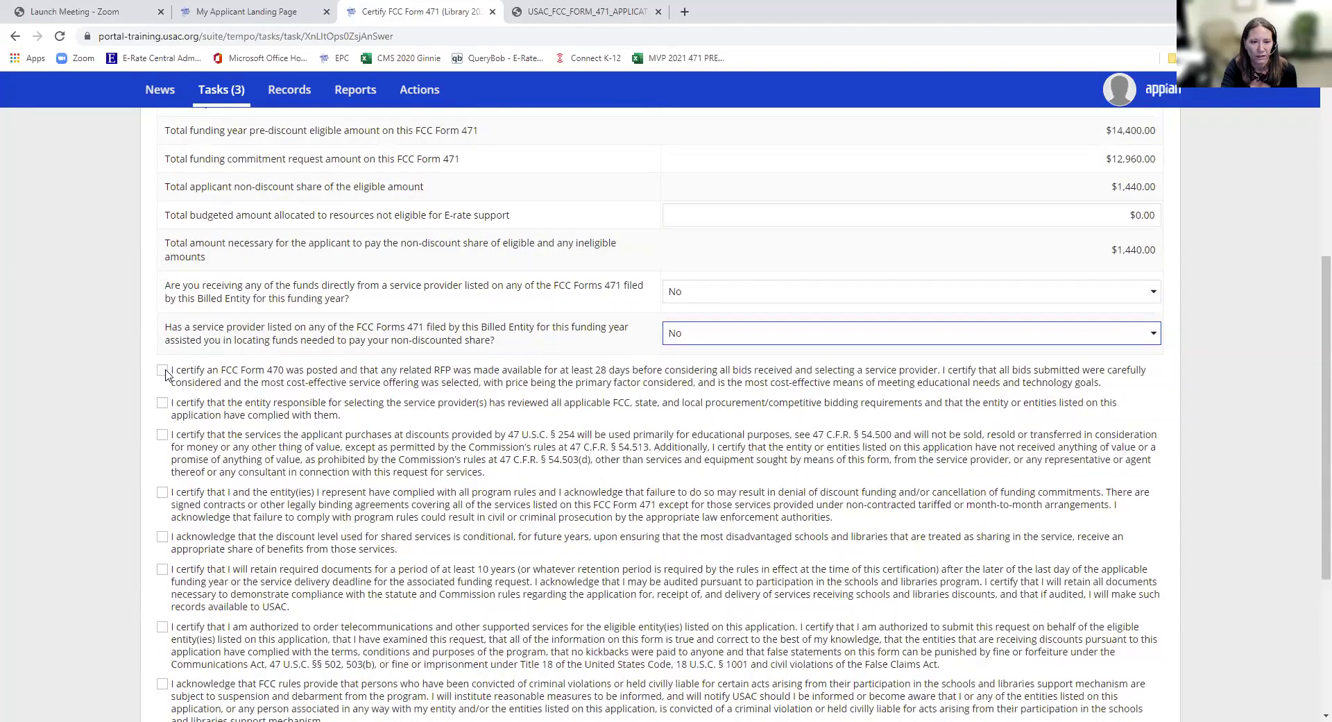
# - Certify the Form 470 bidding, procurement review, educational use, rule compliance, shared discount and 10-year records
pyautogui.click(164, 372)
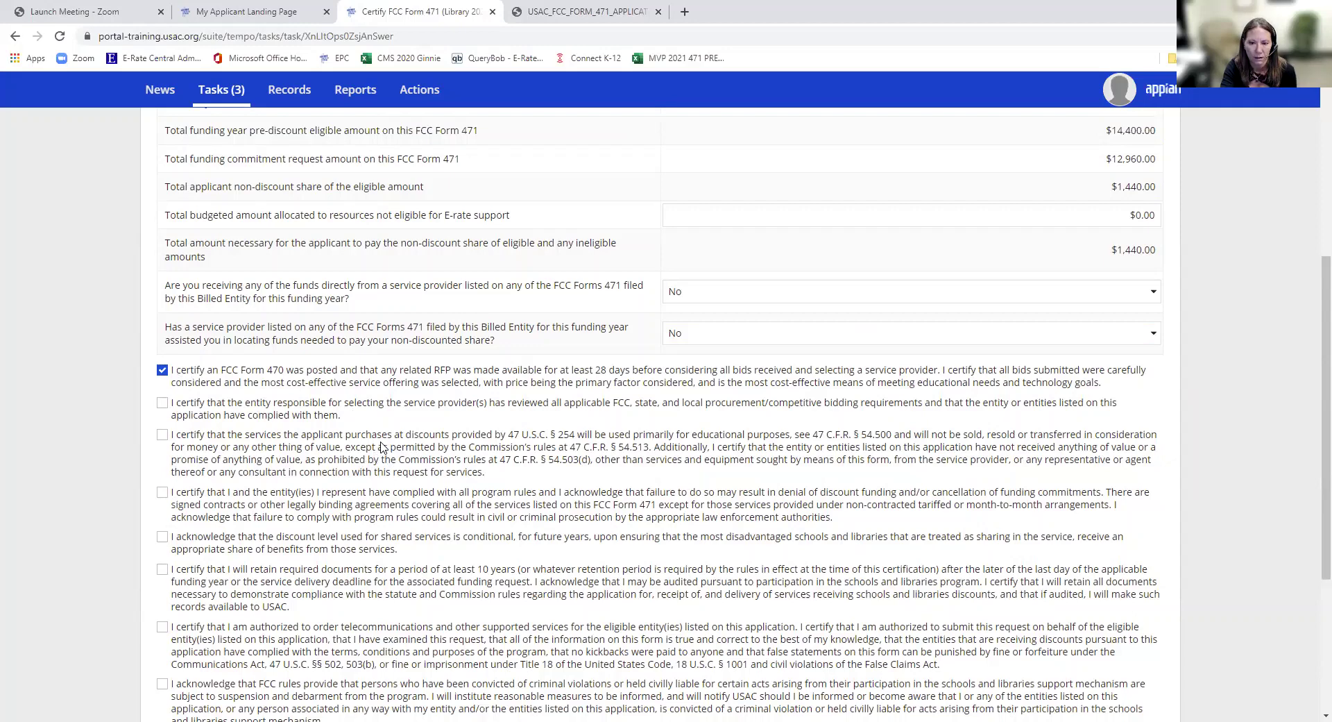
pyautogui.click(169, 405)
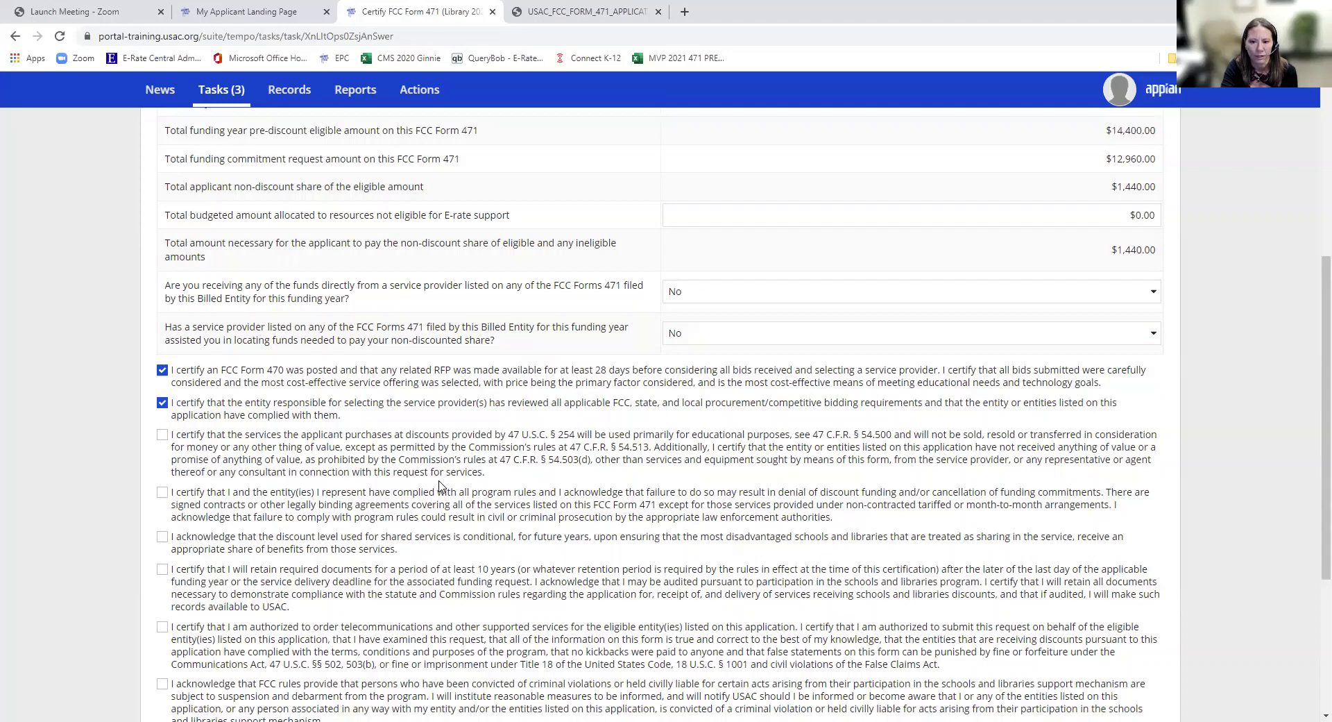
pyautogui.click(162, 435)
pyautogui.scroll(-2, 386, 549)
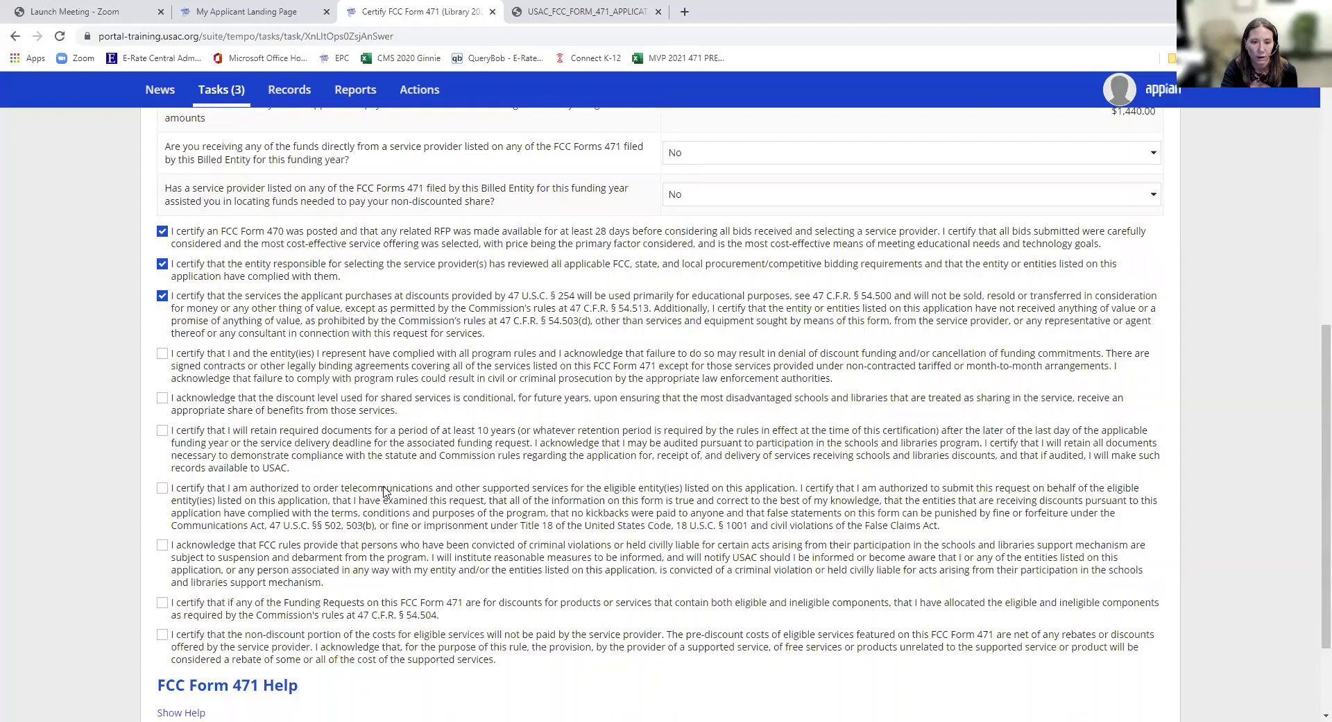
pyautogui.click(164, 354)
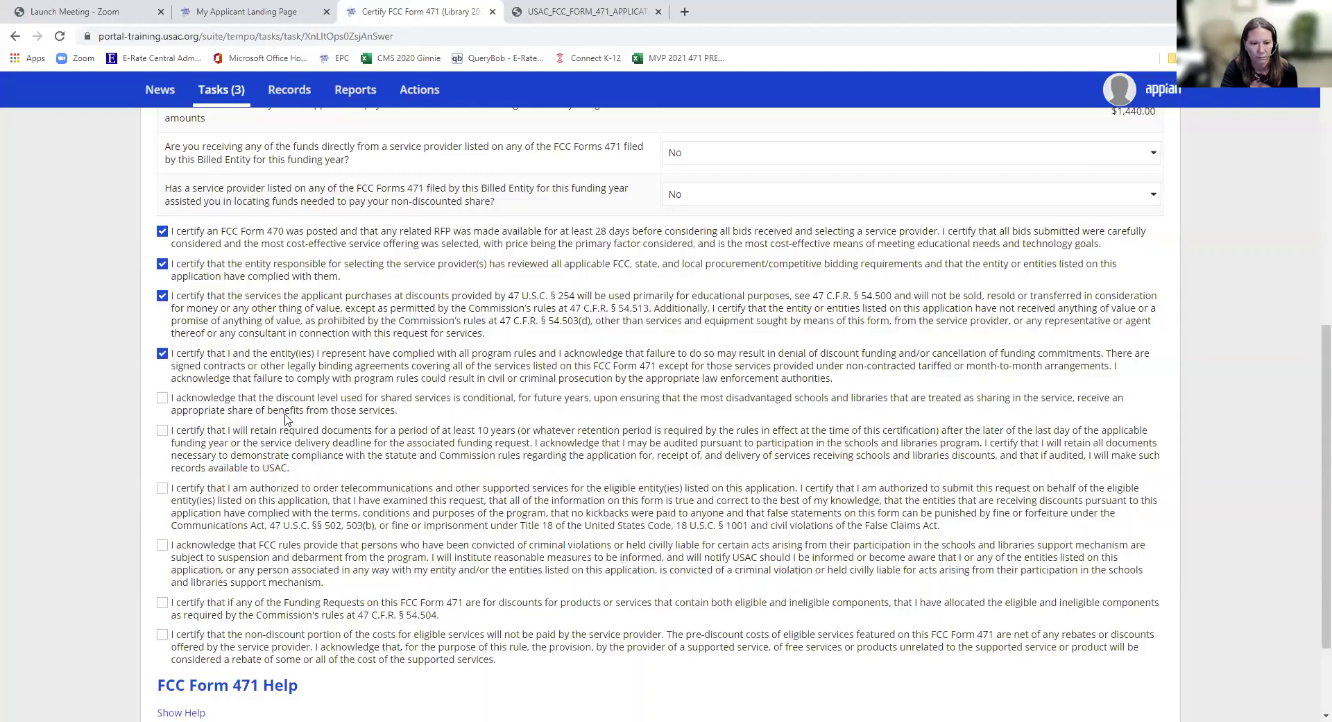
pyautogui.click(161, 398)
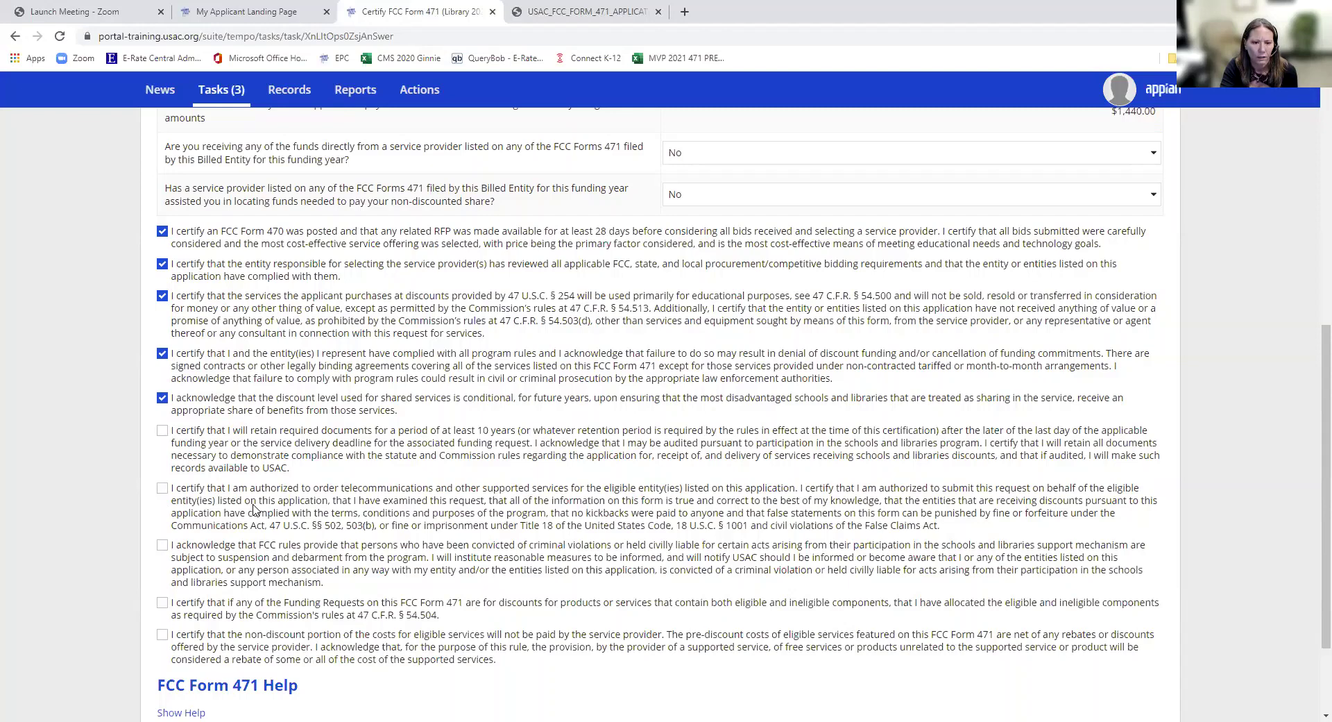
pyautogui.click(163, 432)
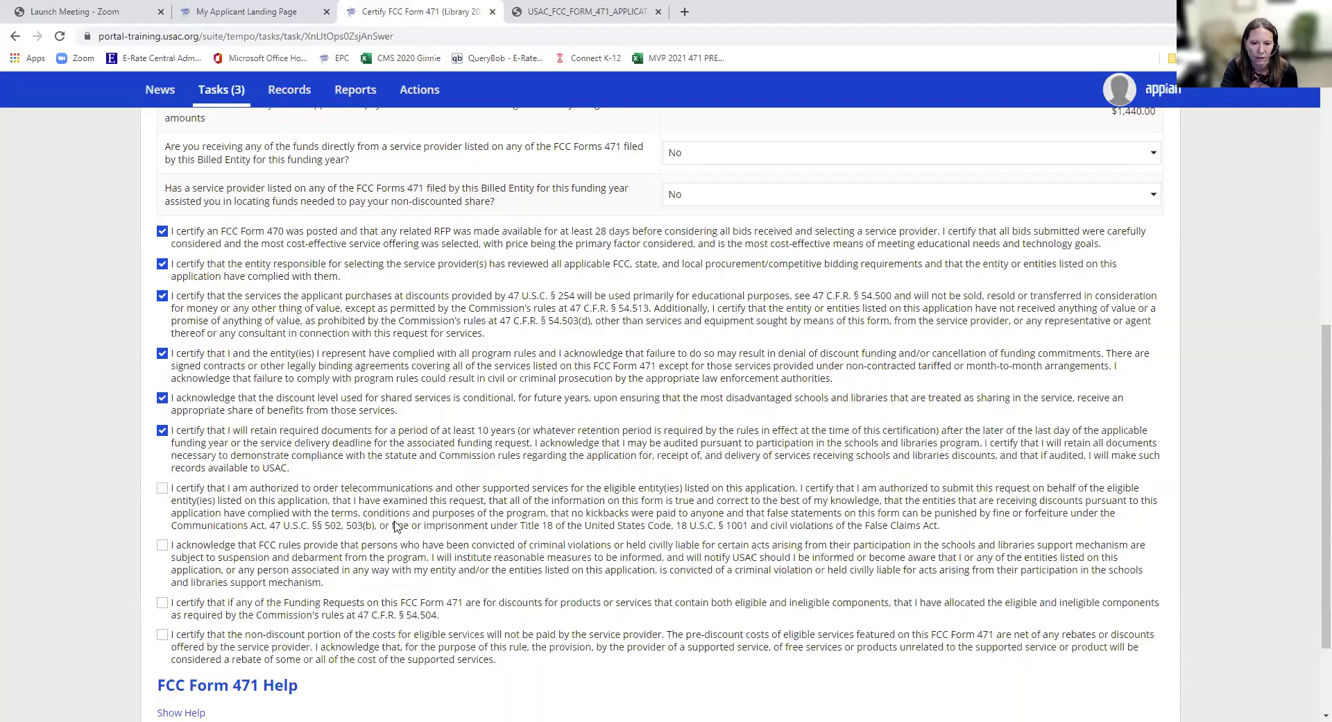
# - Certify ordering authority, debarment rules, cost allocation, and that the provider won't pay the non-discount share
pyautogui.click(164, 489)
pyautogui.scroll(-2, 322, 545)
pyautogui.scroll(-1, 322, 545)
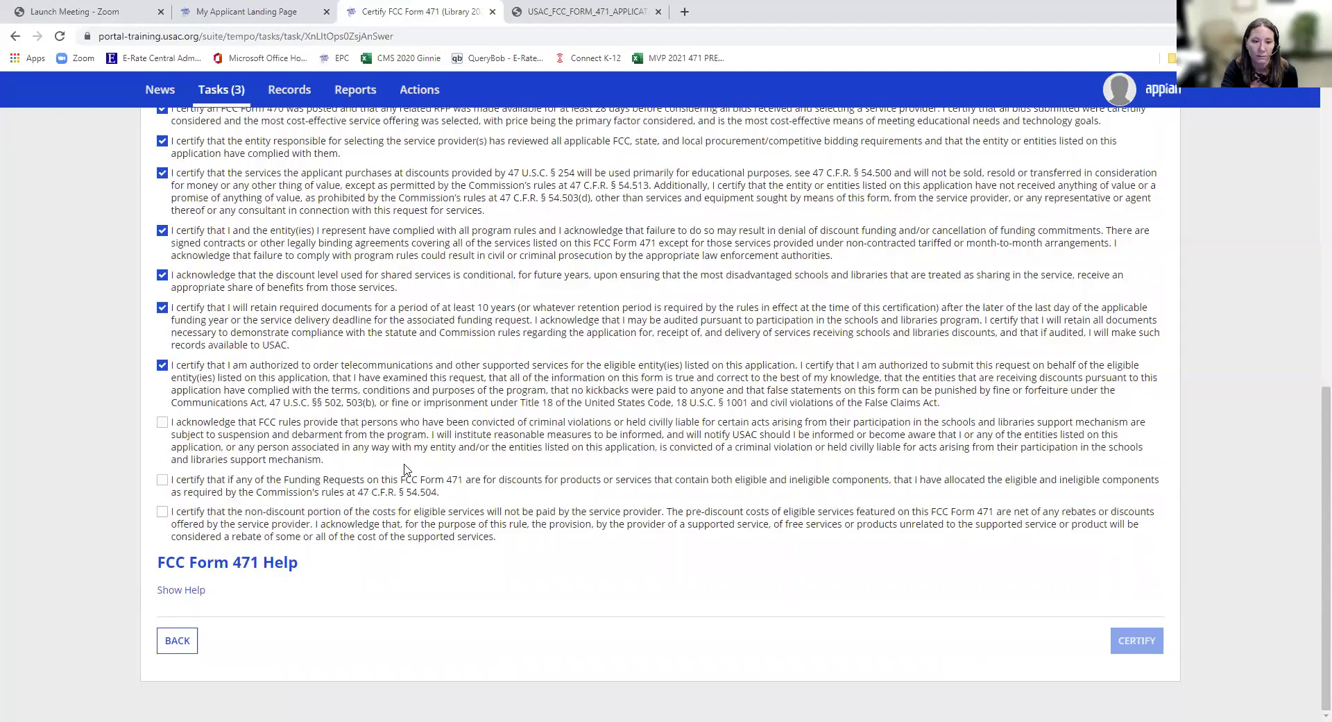
pyautogui.click(162, 422)
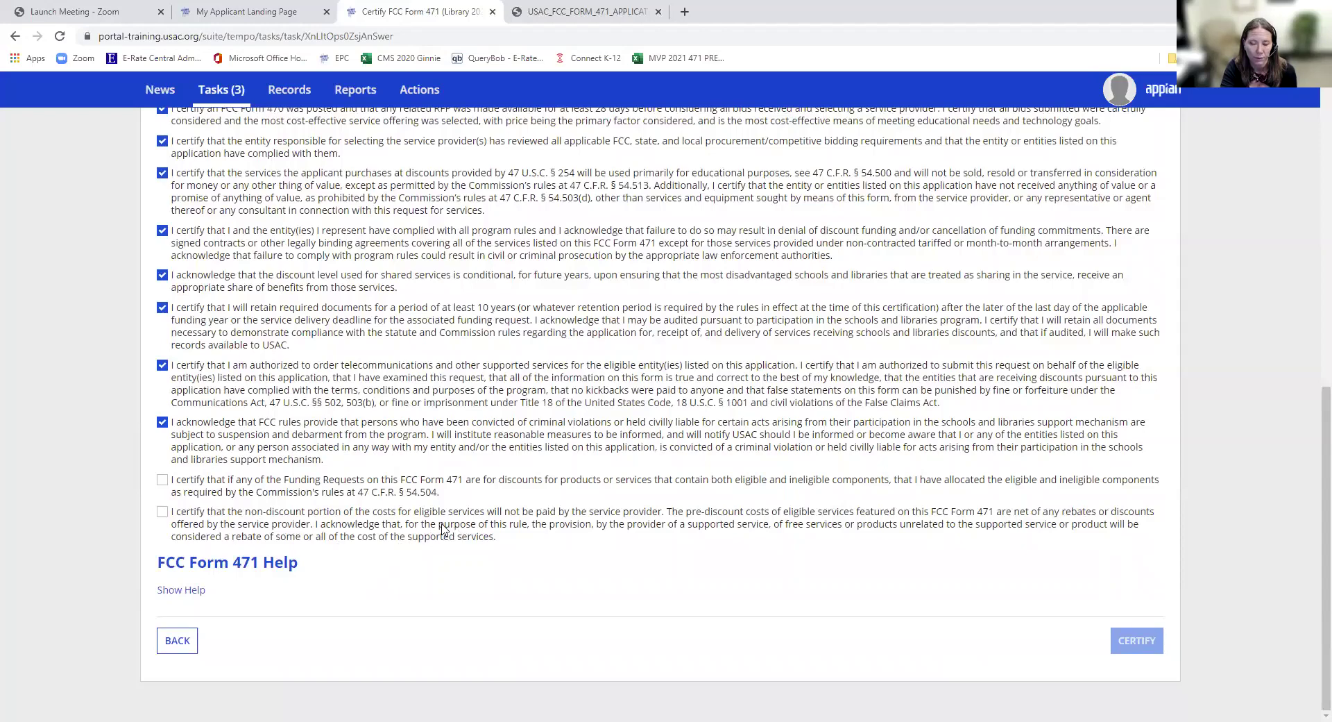
pyautogui.click(162, 481)
pyautogui.click(186, 511)
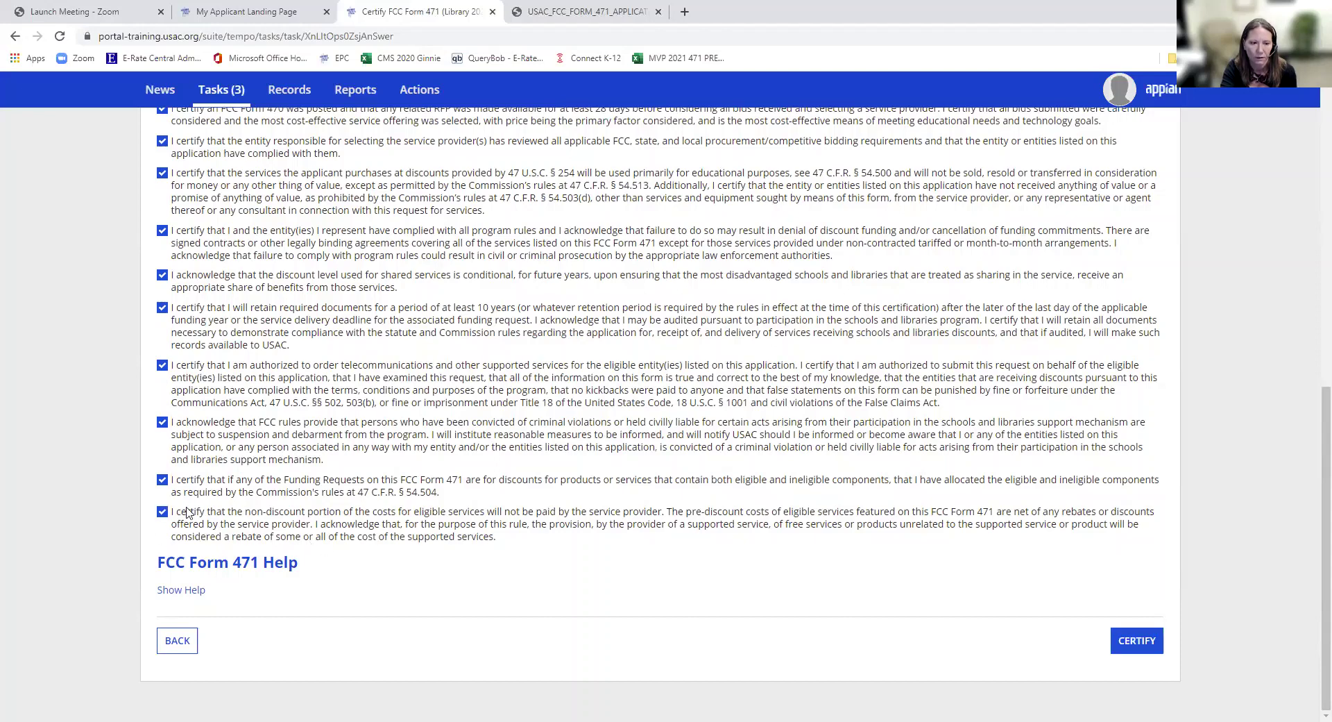
# - Certify and file Form 471 #221000069, then open its record summary from the confirmation page
pyautogui.click(1114, 647)
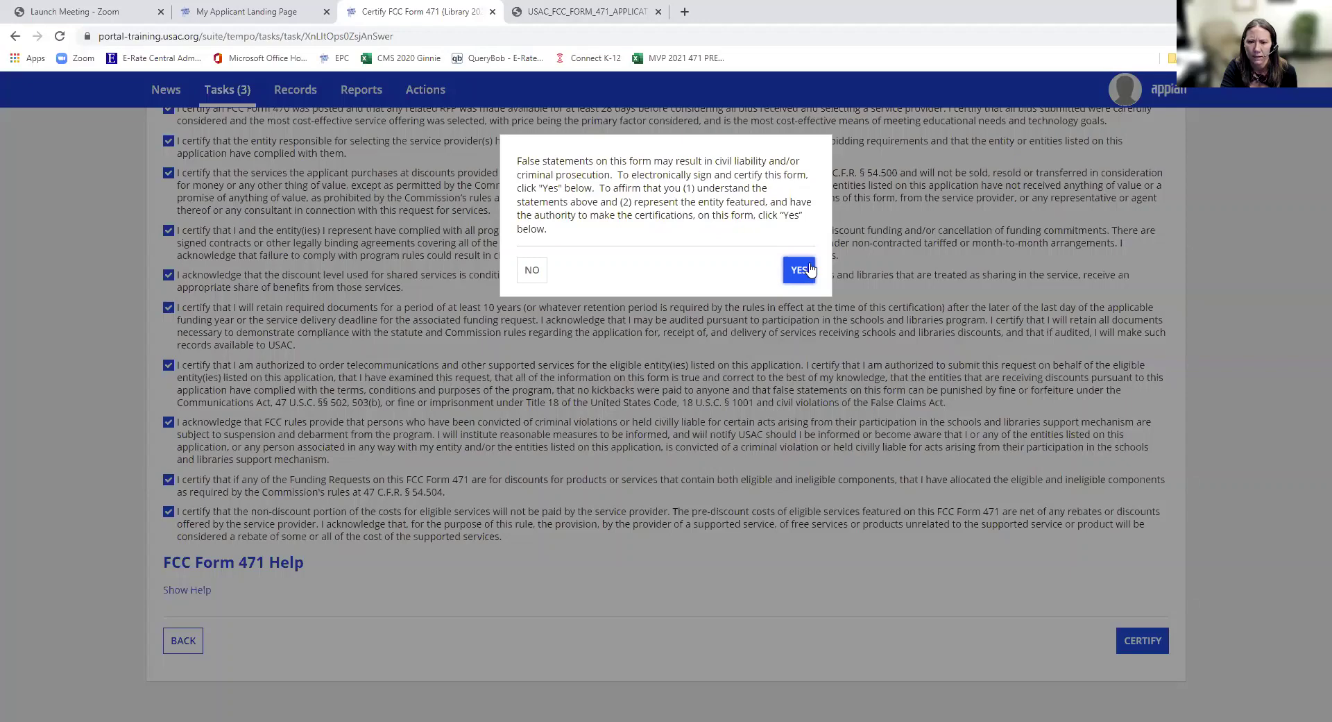
pyautogui.click(800, 270)
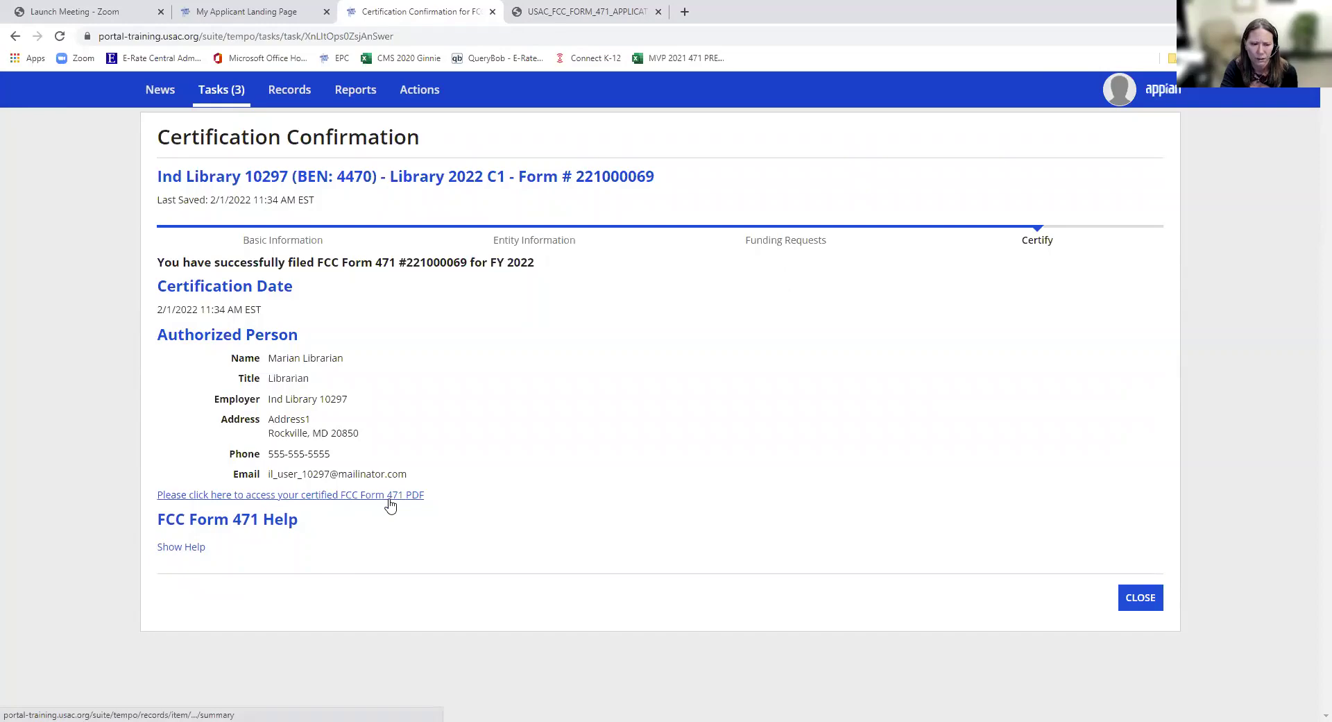
pyautogui.click(388, 495)
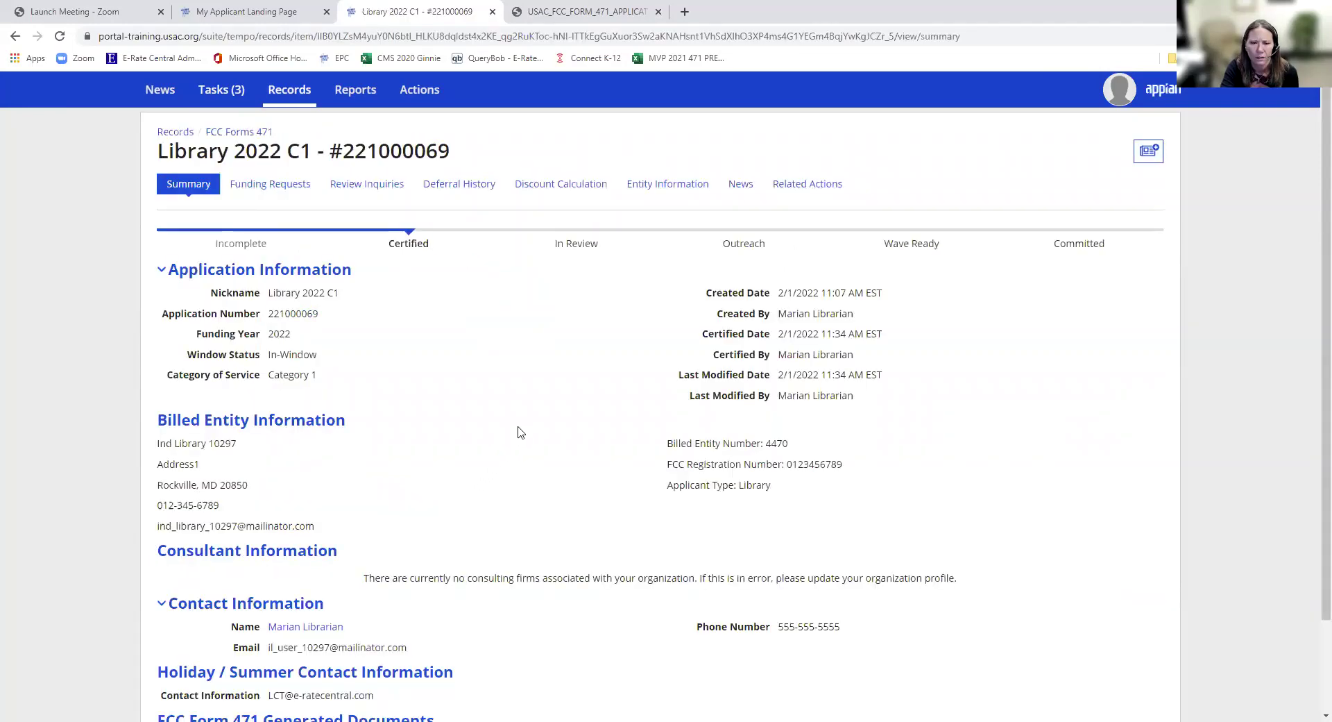
pyautogui.scroll(-2, 514, 416)
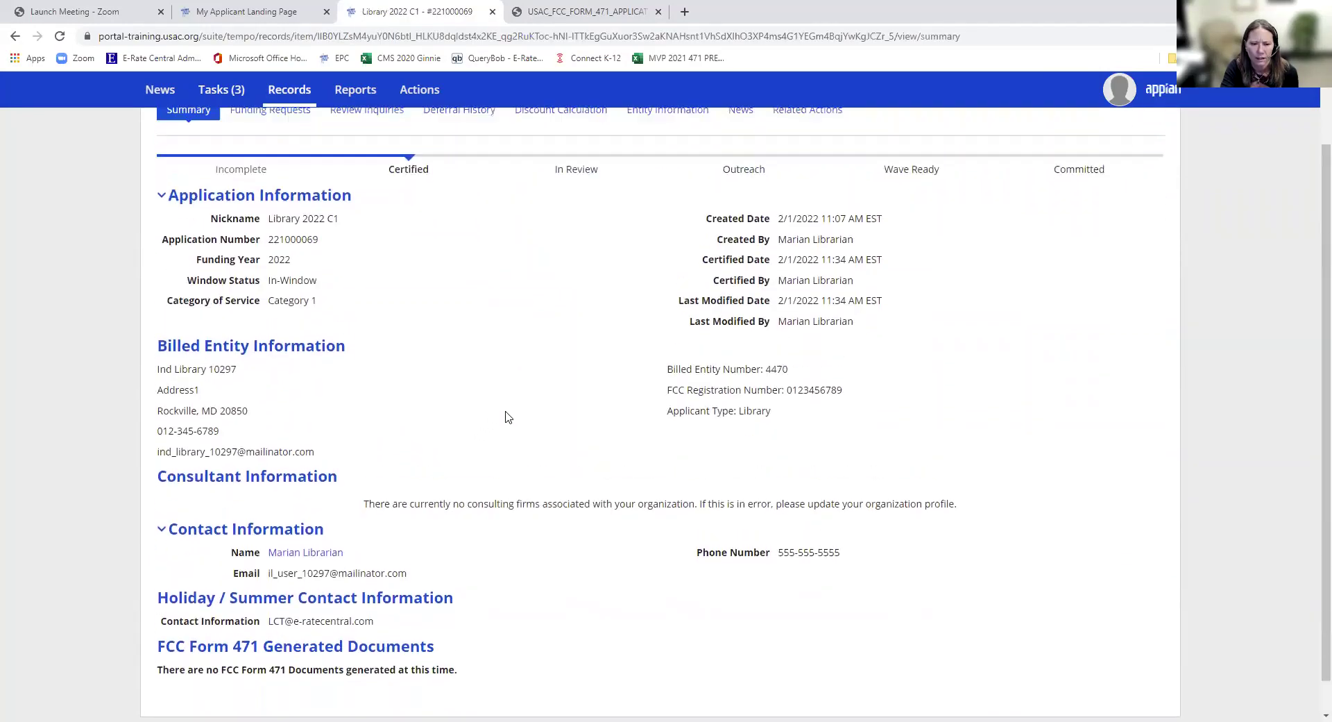
pyautogui.scroll(2, 507, 416)
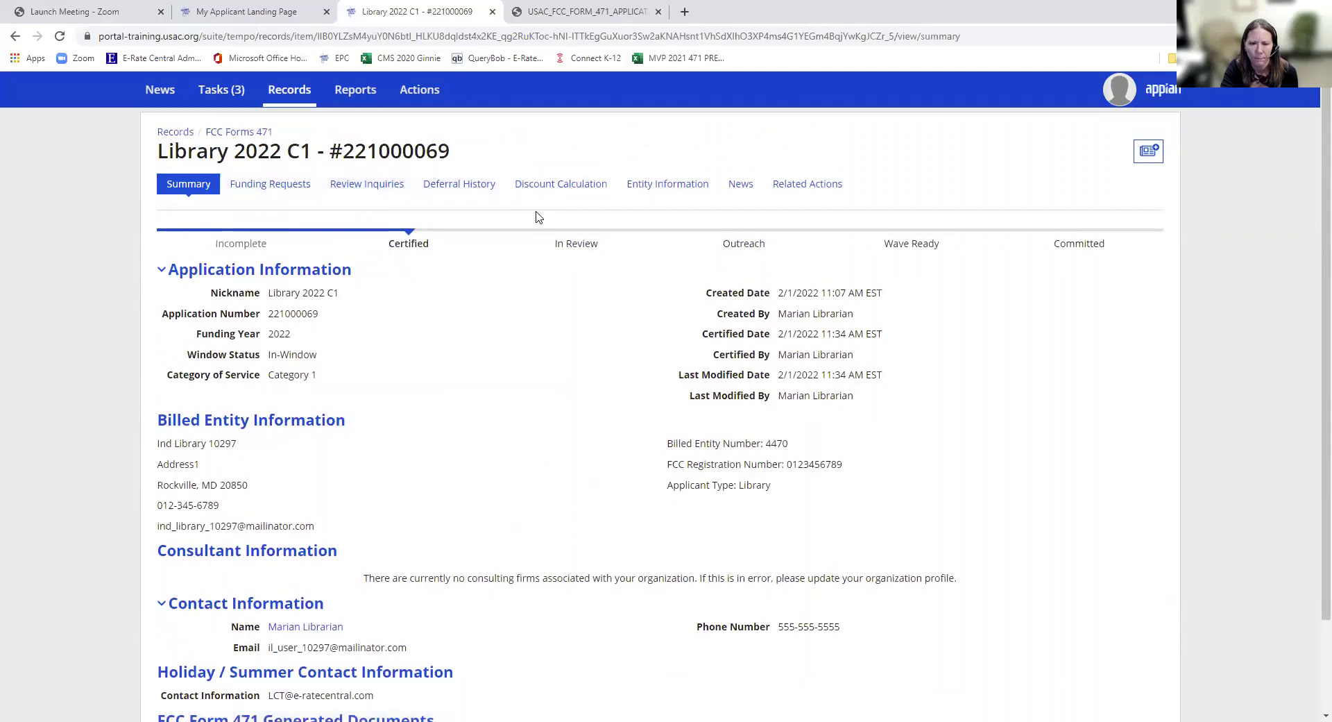
pyautogui.scroll(-2, 515, 356)
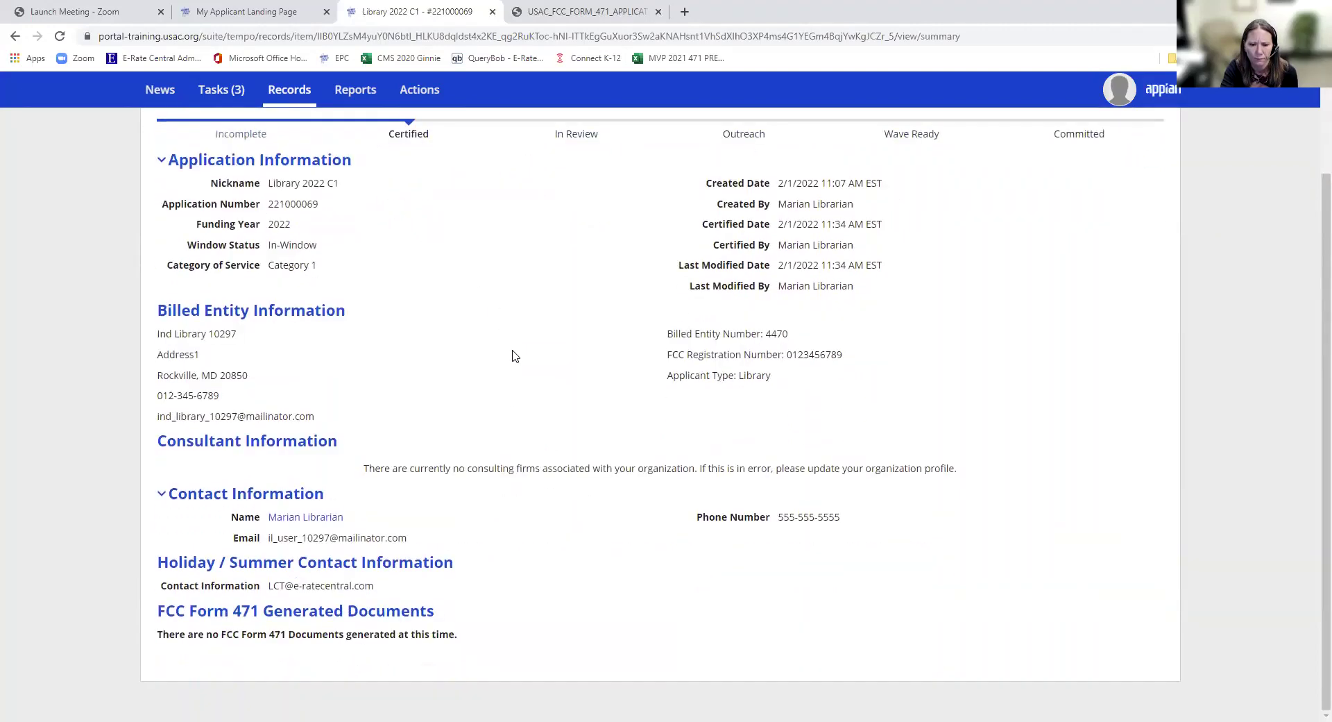
pyautogui.scroll(2, 507, 380)
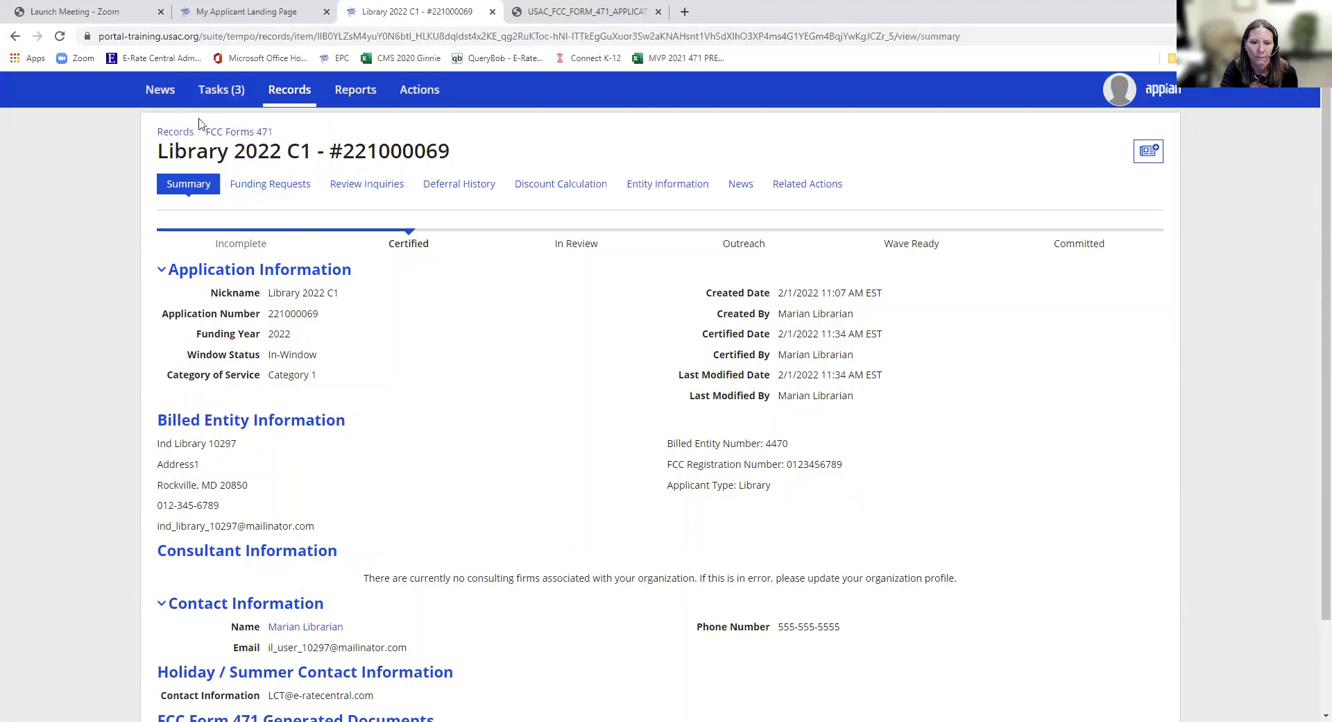
pyautogui.click(782, 195)
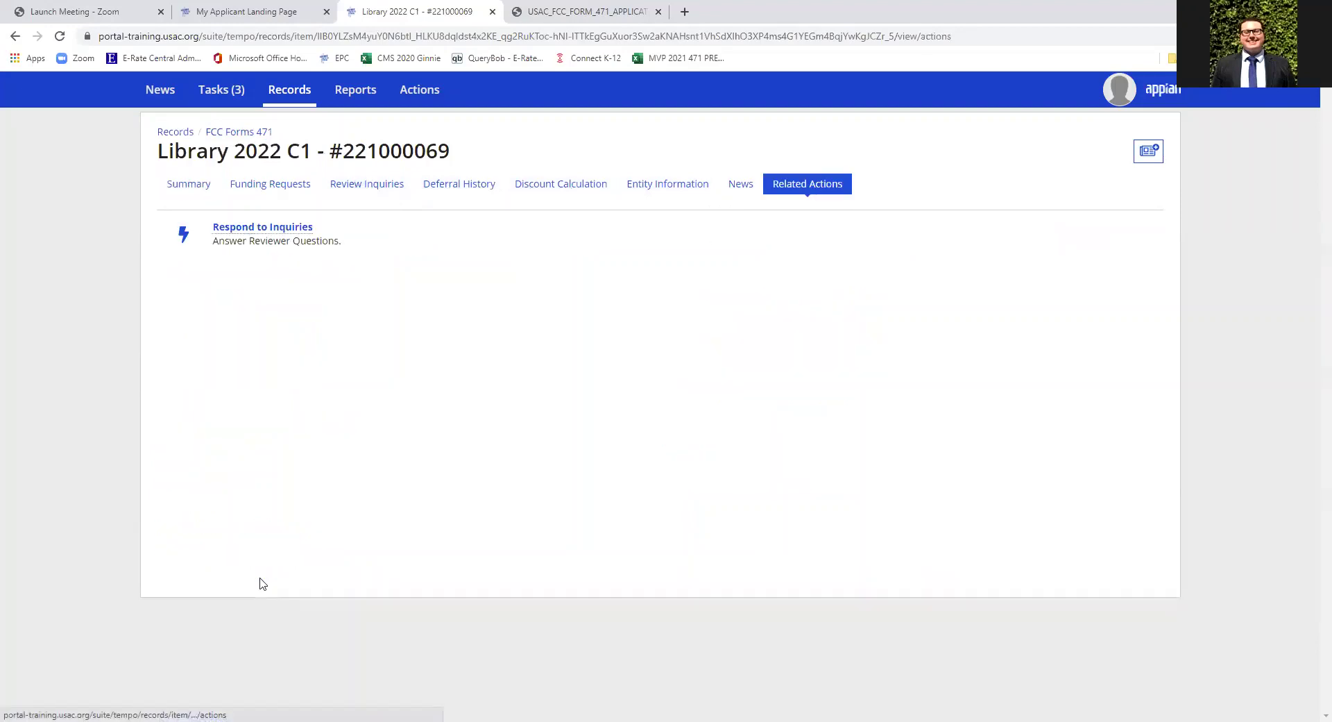
pyautogui.click(742, 190)
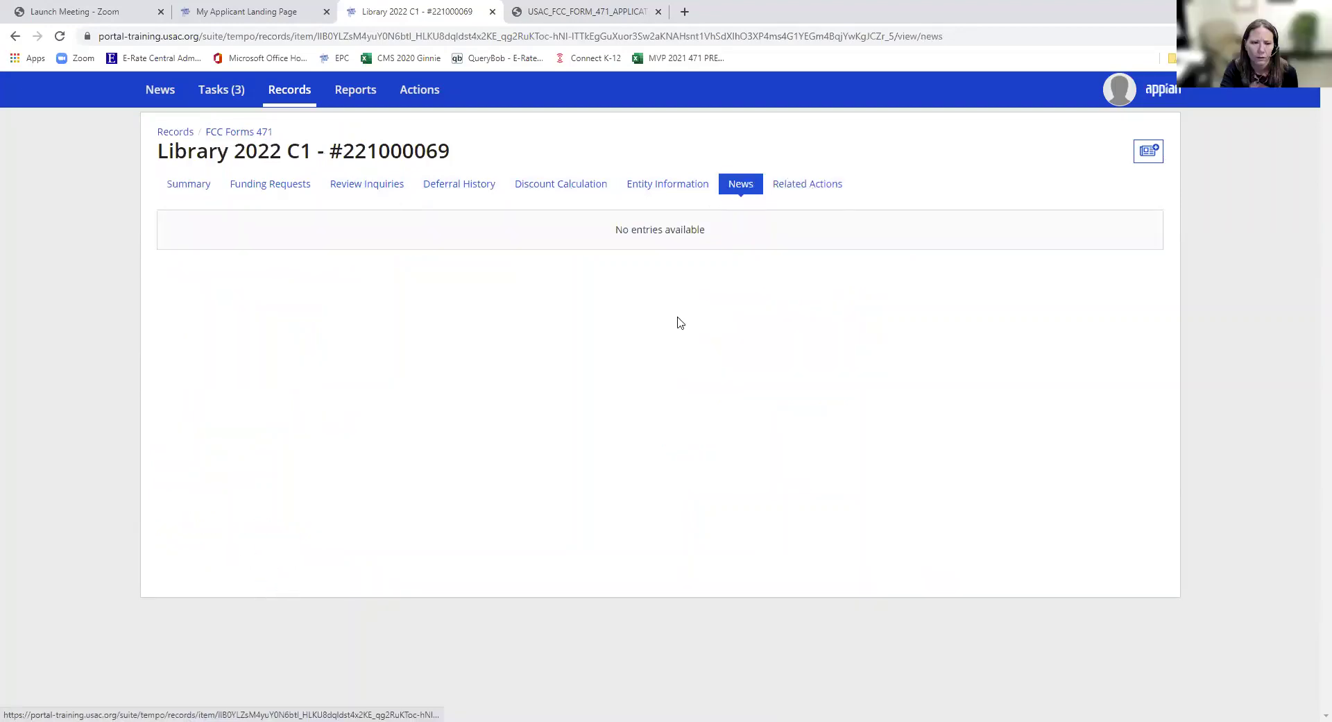
pyautogui.click(299, 191)
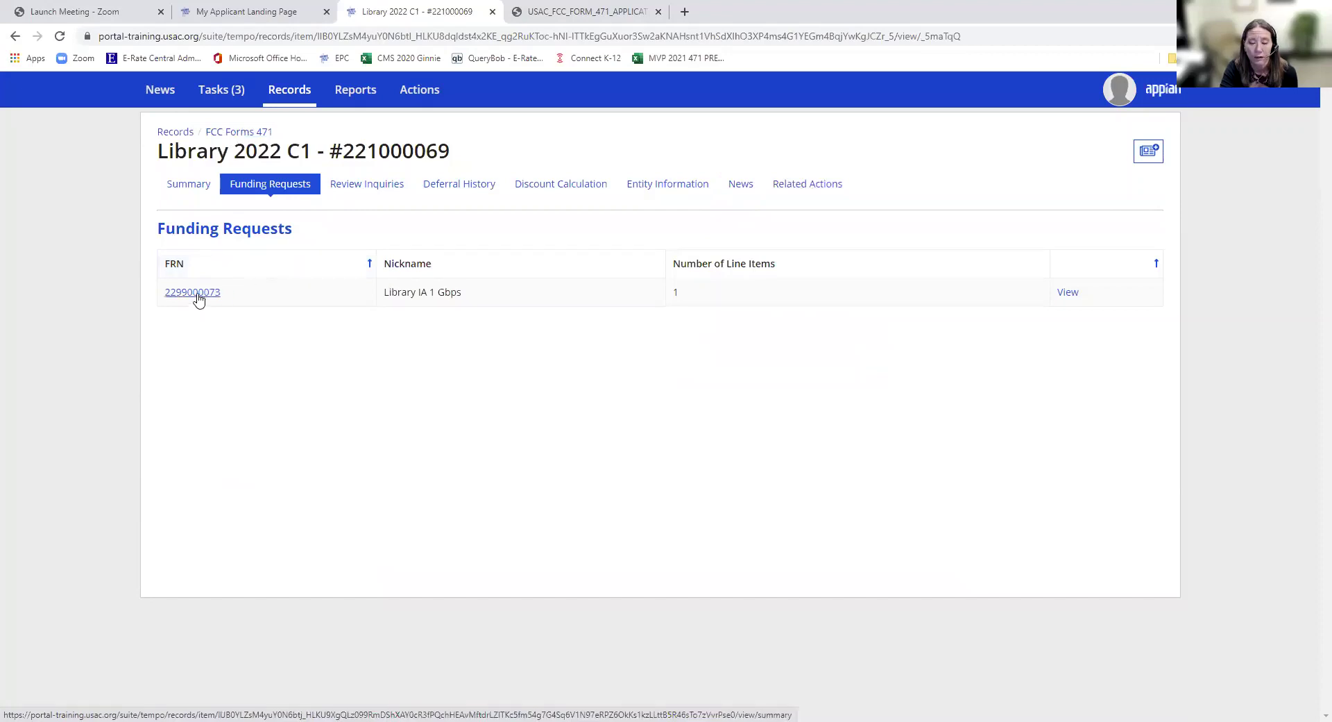
# - Reopen Library 2022 C1 from the Receipt Acknowledgement Letter news post to its Generated Documents
pyautogui.click(154, 97)
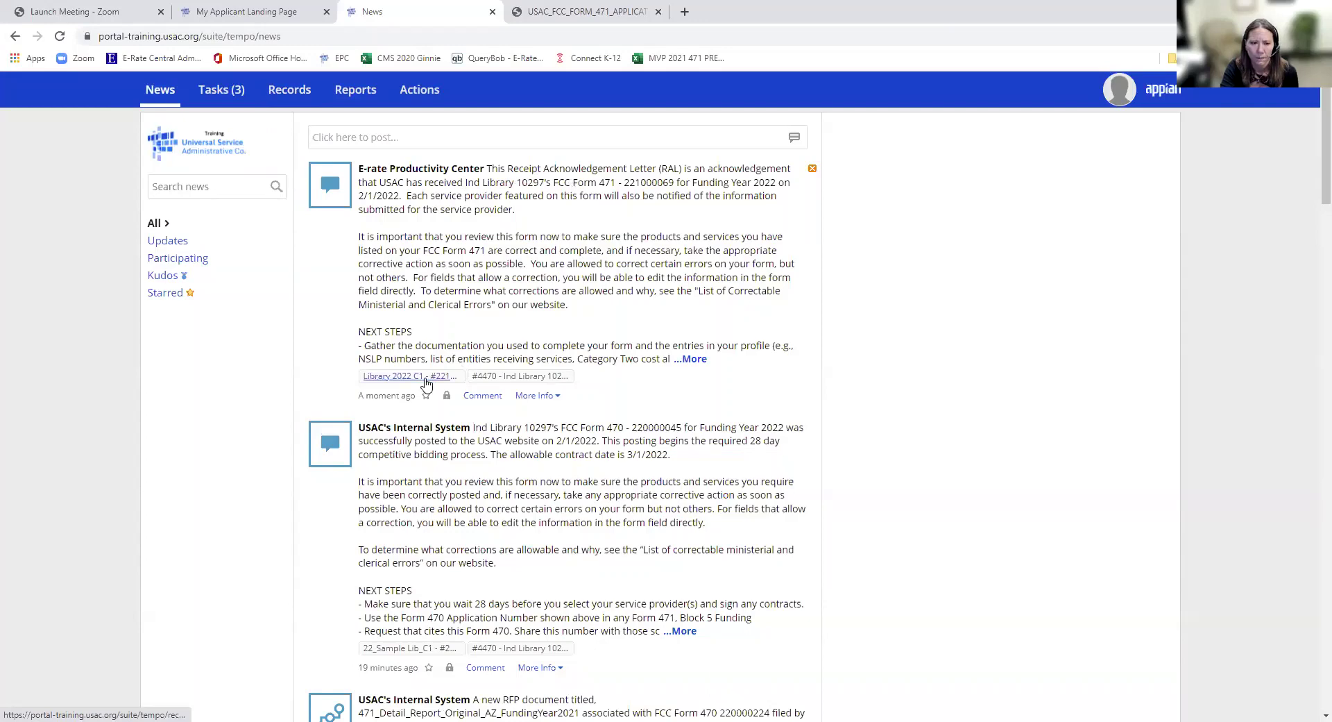
pyautogui.moveTo(437, 378)
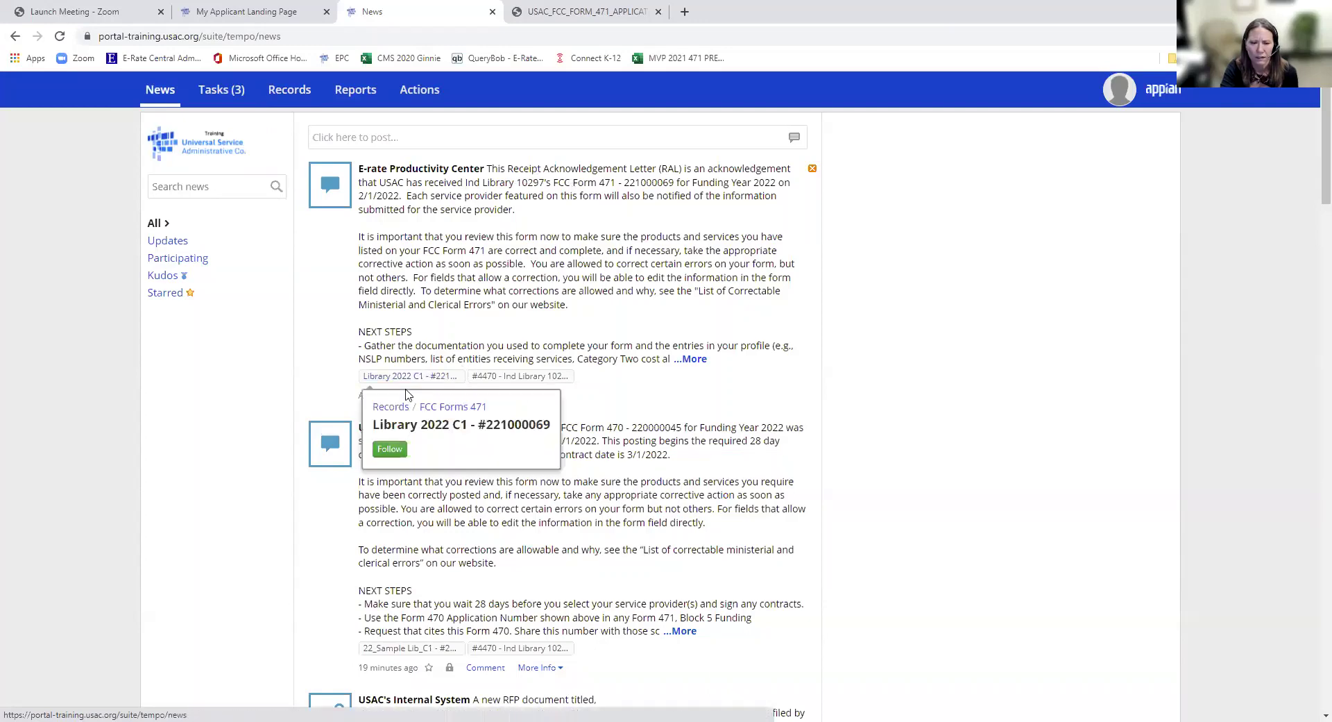
pyautogui.moveTo(386, 379)
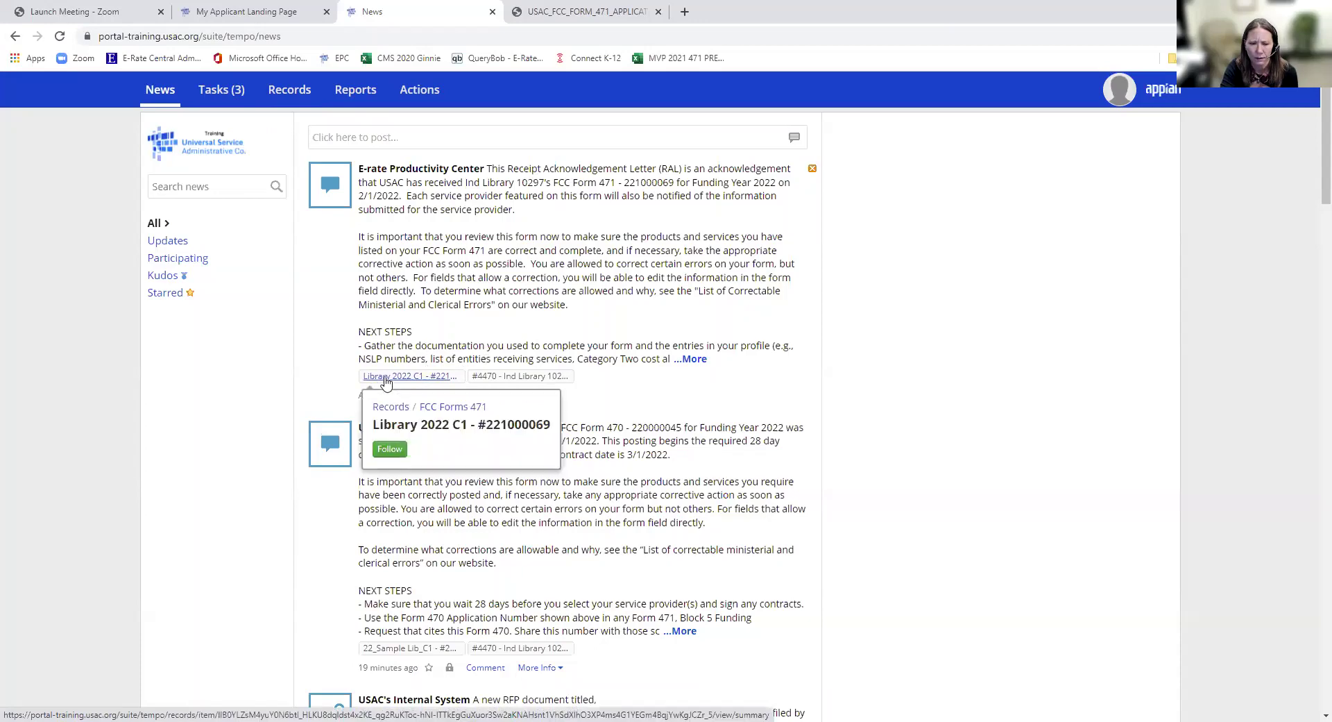
pyautogui.click(431, 378)
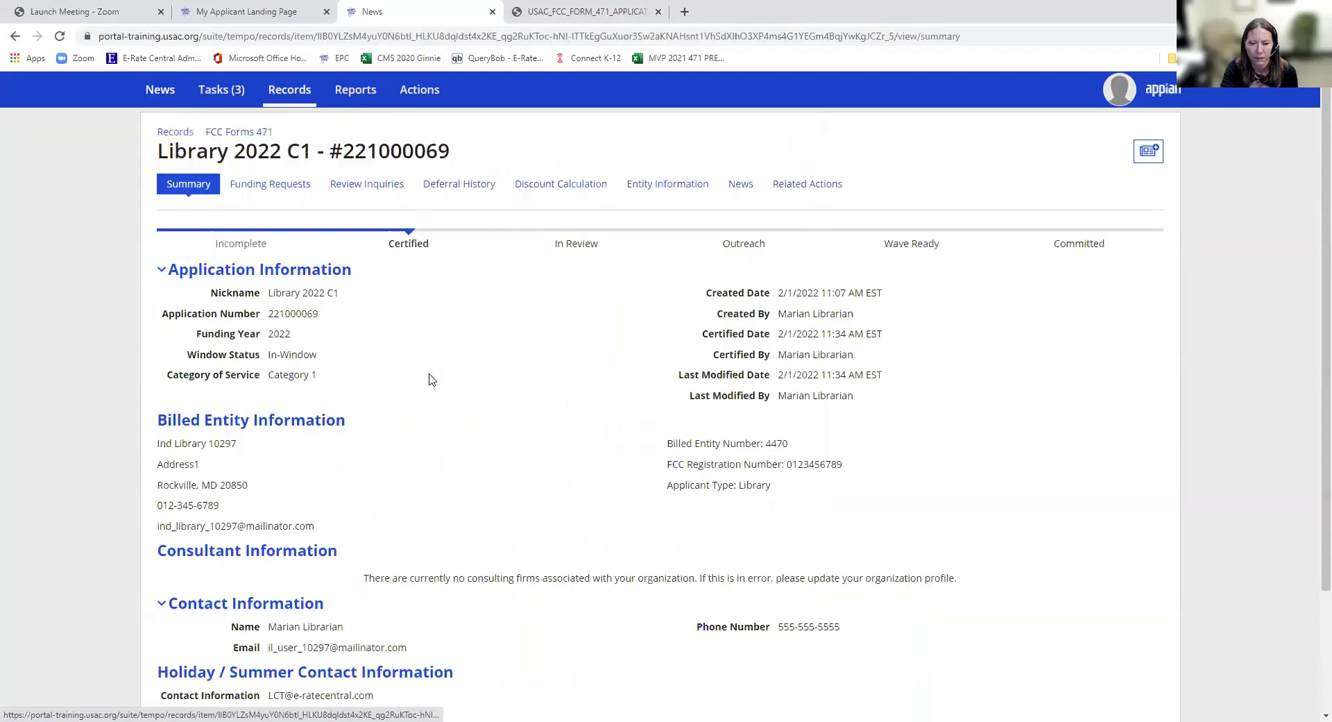
pyautogui.scroll(-2, 428, 395)
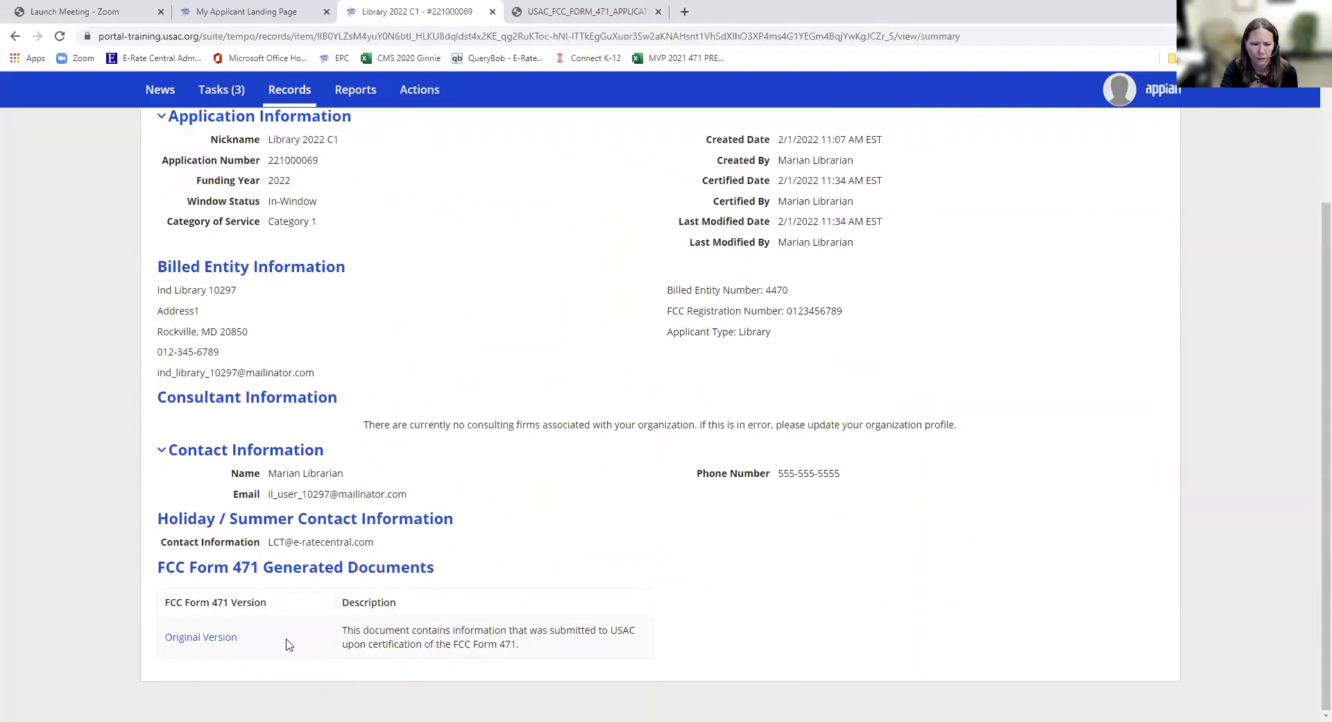
# - Open USAC_FCC_FORM_471_APPLICATION_221000069_CERTIFIED.pdf and scroll through its 7 pages
pyautogui.click(225, 647)
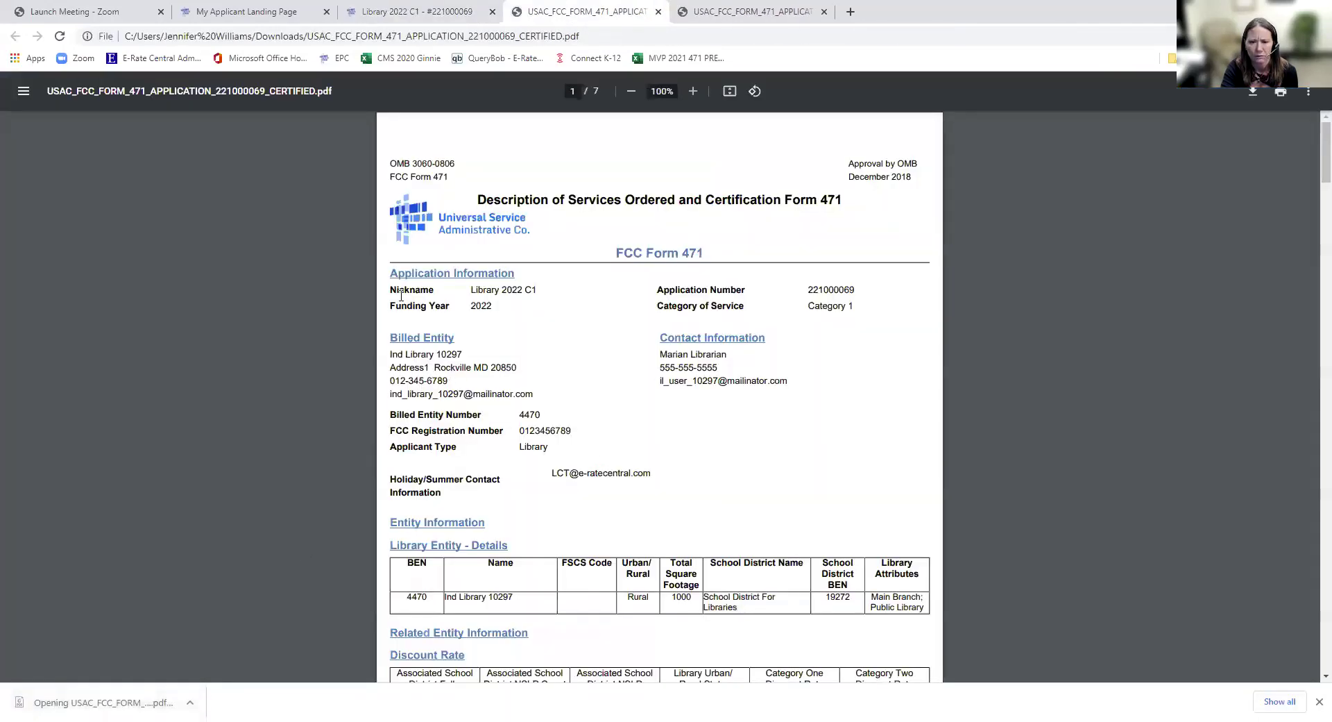
pyautogui.scroll(-10, 704, 446)
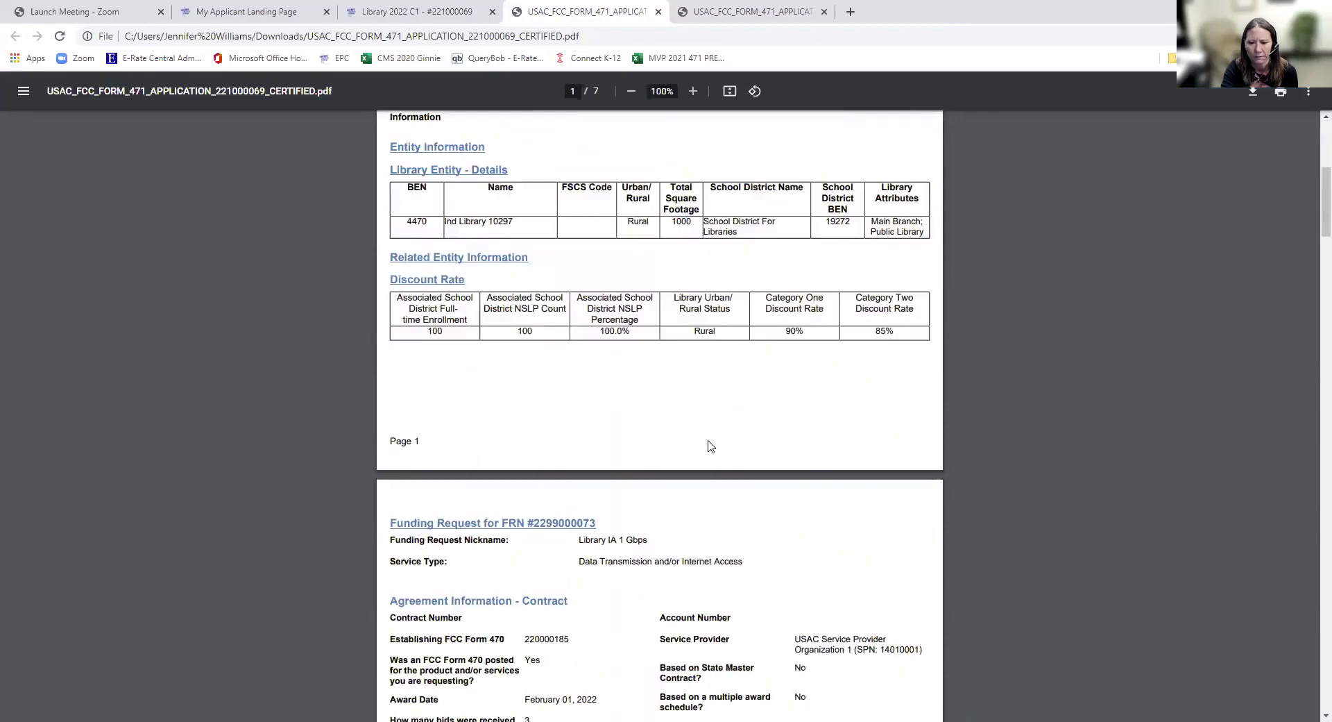
pyautogui.scroll(-12, 704, 445)
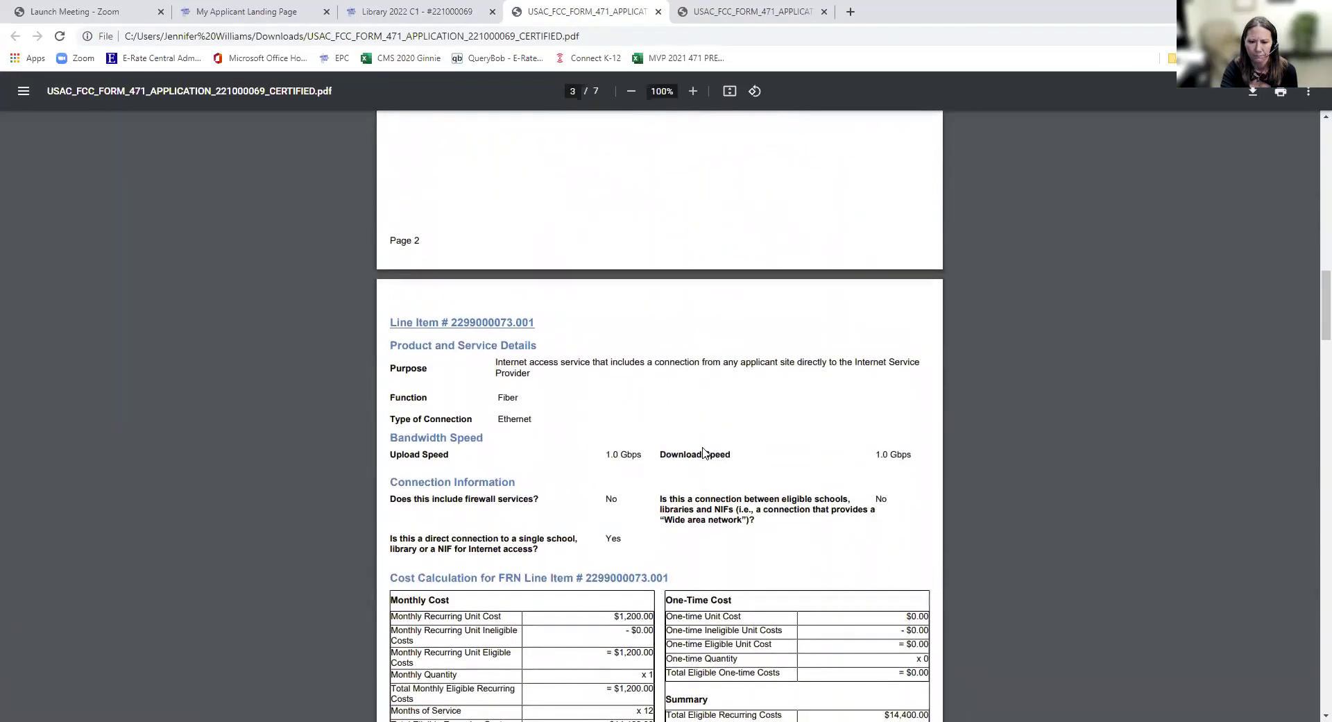
pyautogui.scroll(-15, 703, 451)
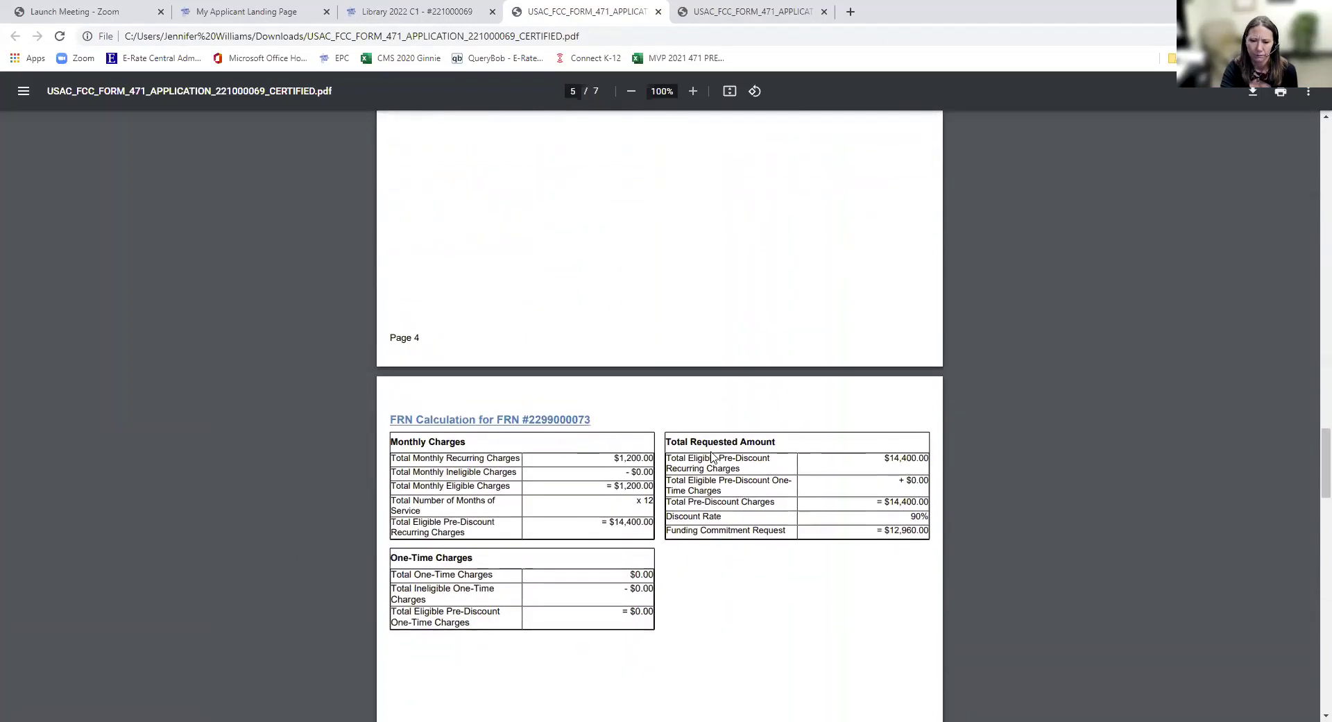
pyautogui.scroll(-11, 714, 457)
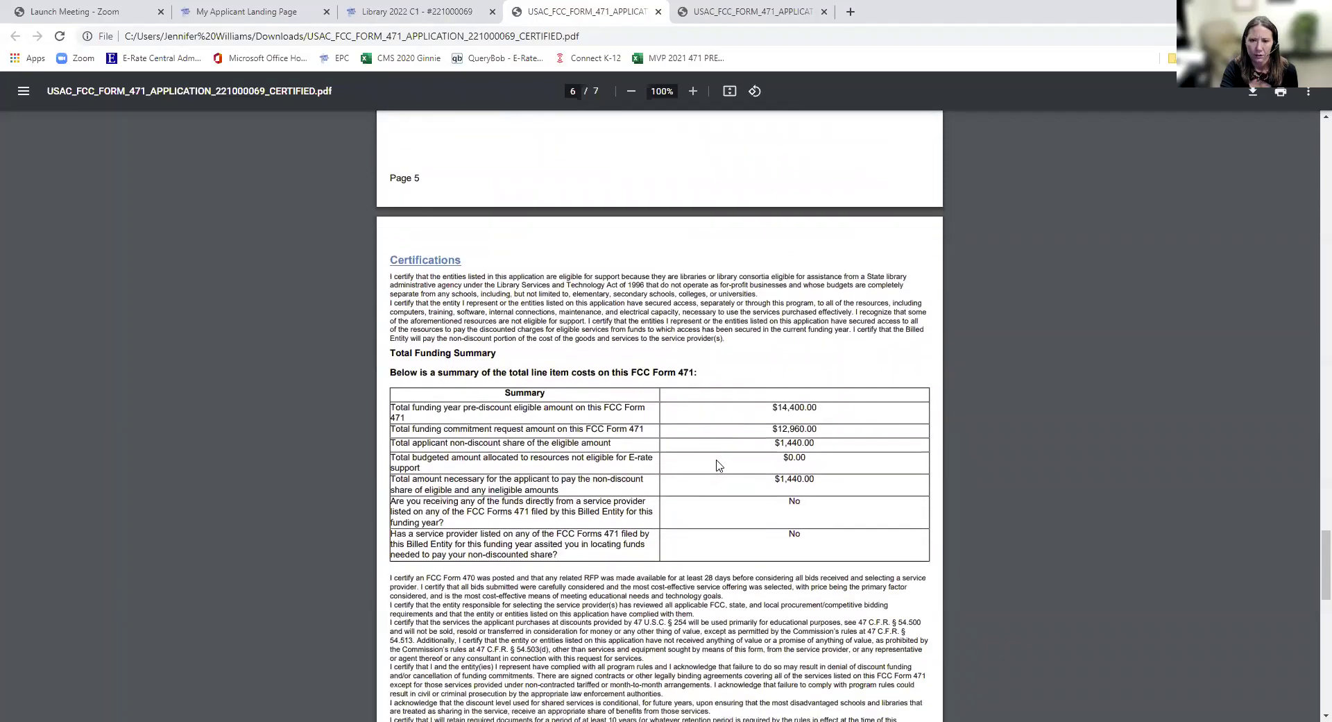
pyautogui.scroll(8, 716, 461)
pyautogui.scroll(20, 715, 444)
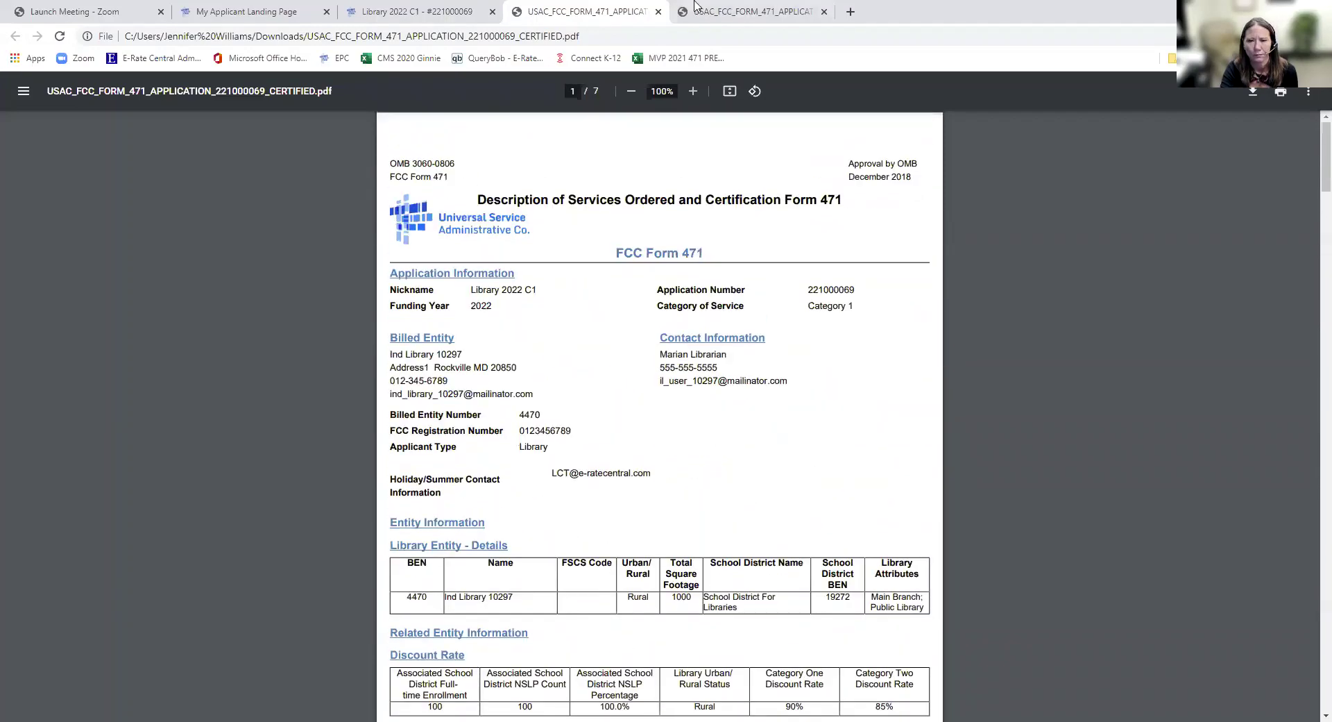